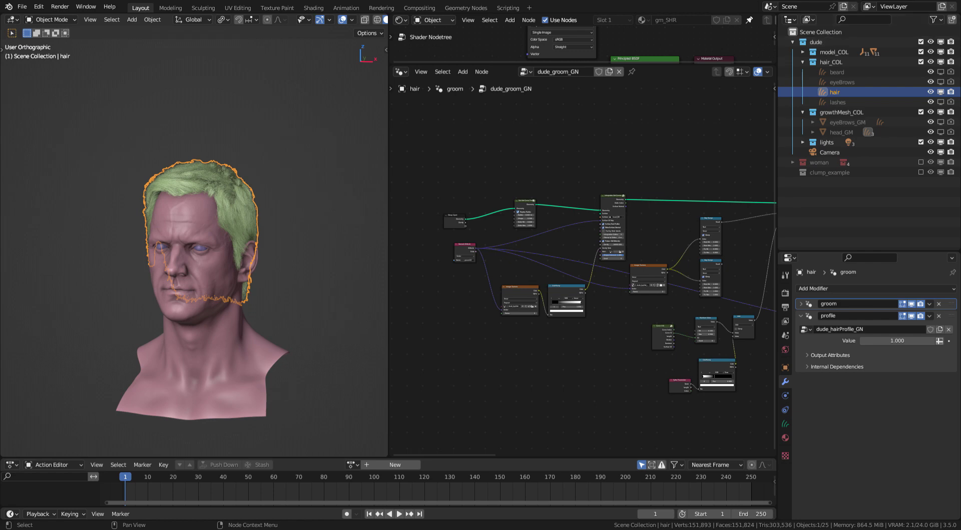
- Make the head_GM growth mesh visible in the viewport and isolate it in local view
{"action": "middle_click_drag", "start_coordinate": [295, 175], "coordinate": [284, 139]}
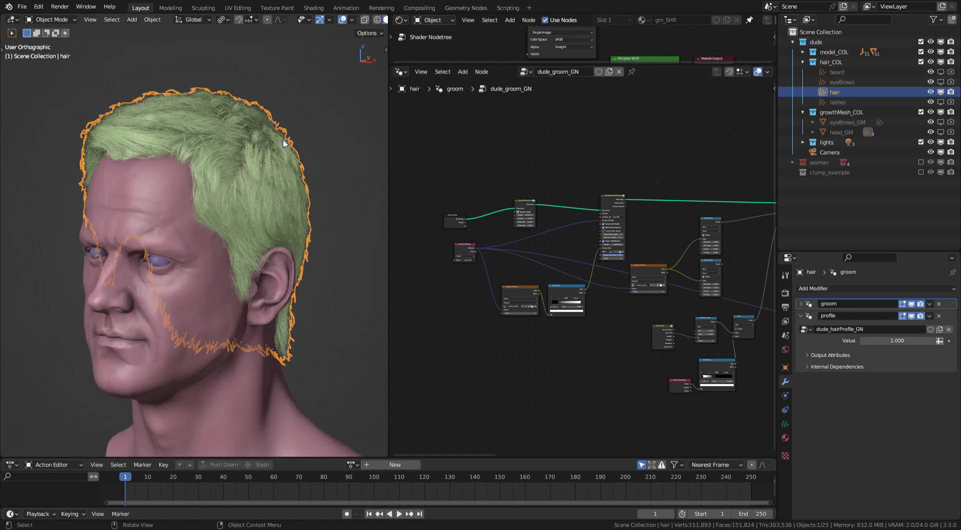
{"action": "middle_click_drag", "start_coordinate": [594, 158], "coordinate": [563, 174]}
{"action": "middle_click_drag", "start_coordinate": [566, 160], "coordinate": [585, 97], "text": "ctrl"}
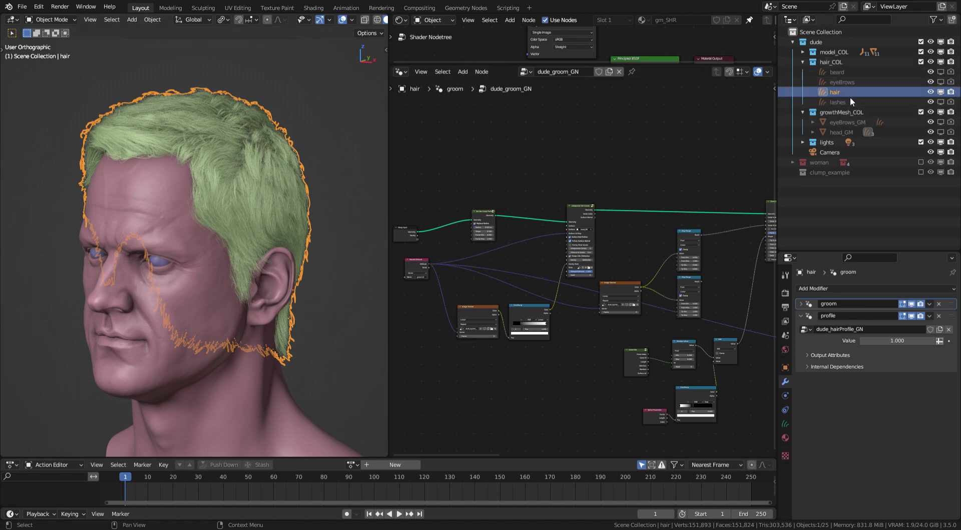
{"action": "left_click", "coordinate": [940, 132]}
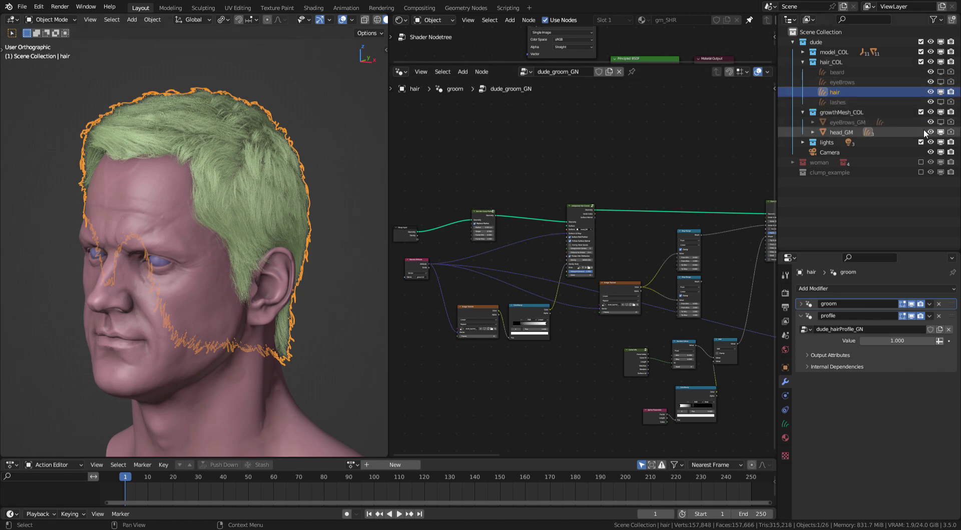
{"action": "left_click", "coordinate": [846, 134]}
{"action": "key", "text": "KP_Divide"}
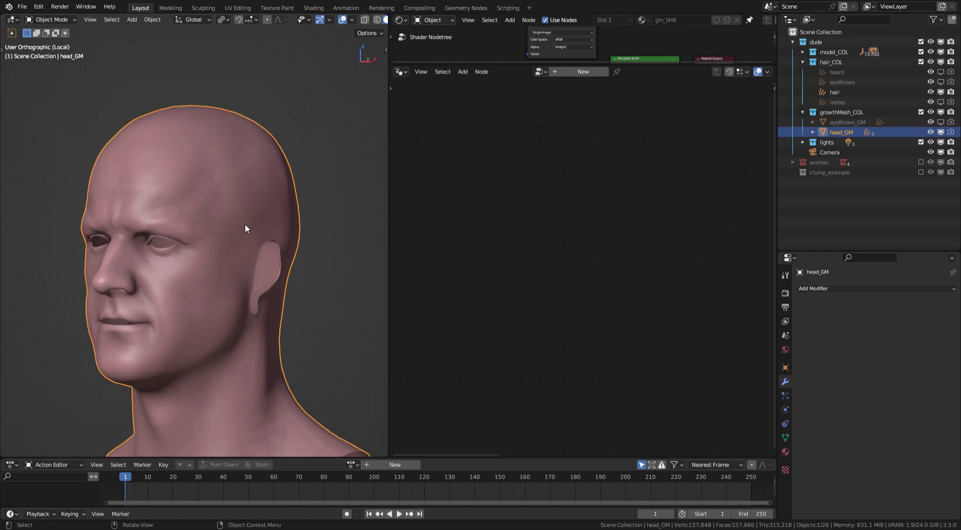
{"action": "middle_click_drag", "start_coordinate": [245, 229], "coordinate": [267, 198]}
{"action": "key", "text": "shift+alt+z"}
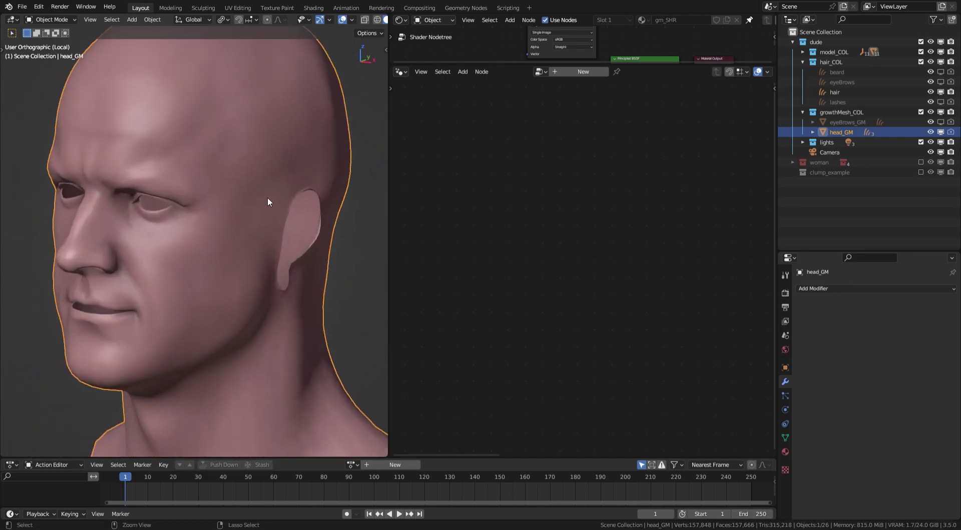
- Enlarge the shader editor and set the viewport shading to Flat lighting with Texture colour to inspect the density map on the head
{"action": "left_click_drag", "start_coordinate": [625, 65], "coordinate": [620, 216]}
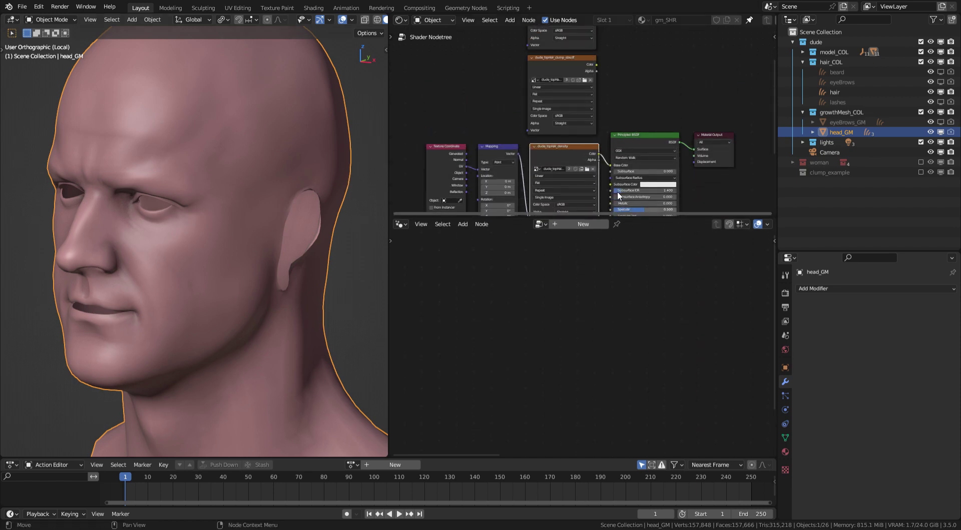
{"action": "scroll", "coordinate": [361, 22], "scroll_direction": "down", "scroll_amount": 2}
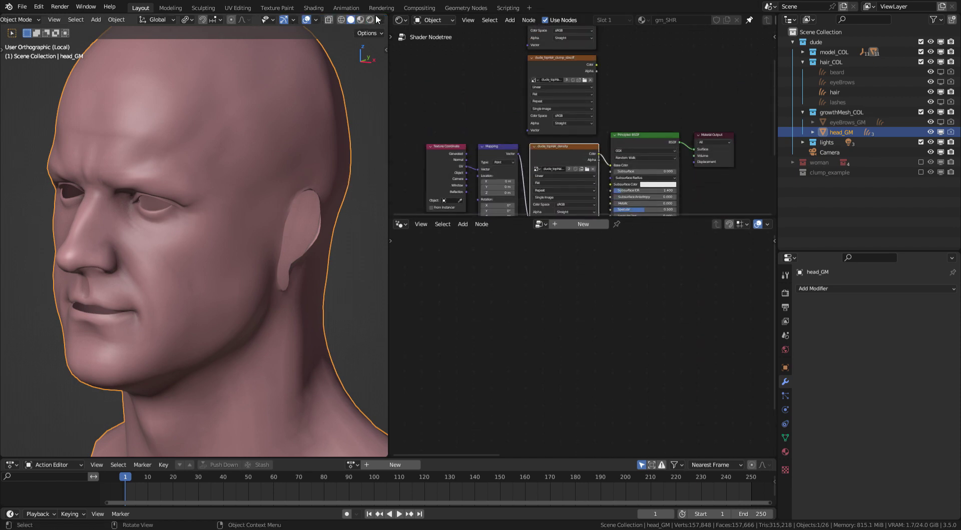
{"action": "left_click", "coordinate": [379, 19]}
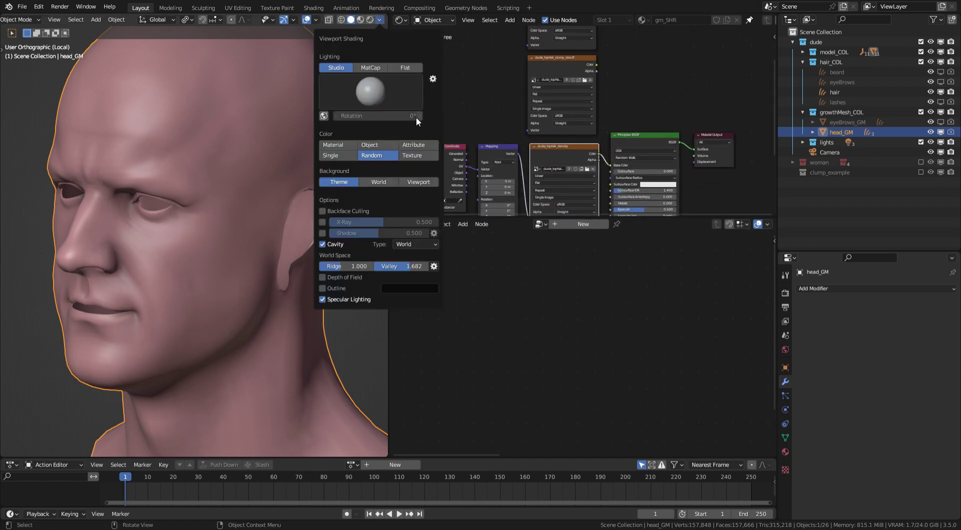
{"action": "left_click", "coordinate": [407, 155]}
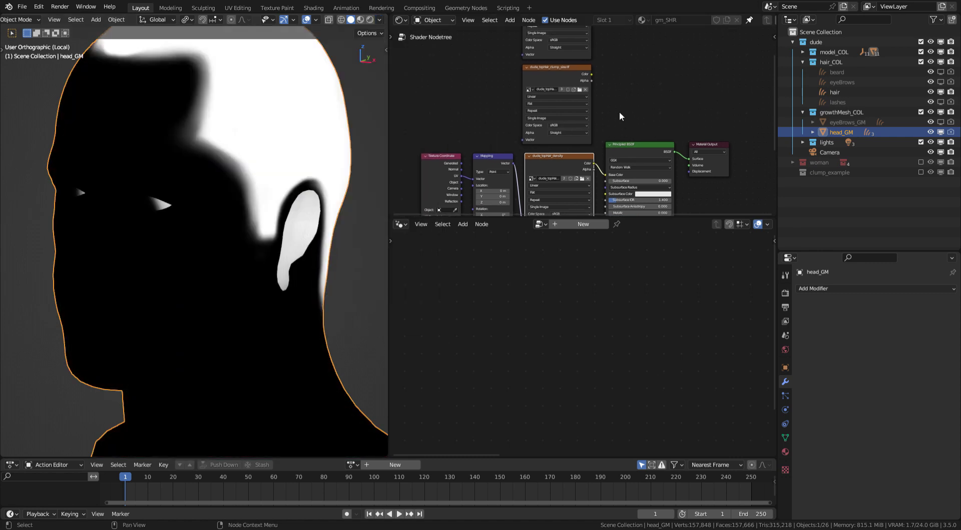
{"action": "middle_click_drag", "start_coordinate": [300, 121], "coordinate": [238, 157]}
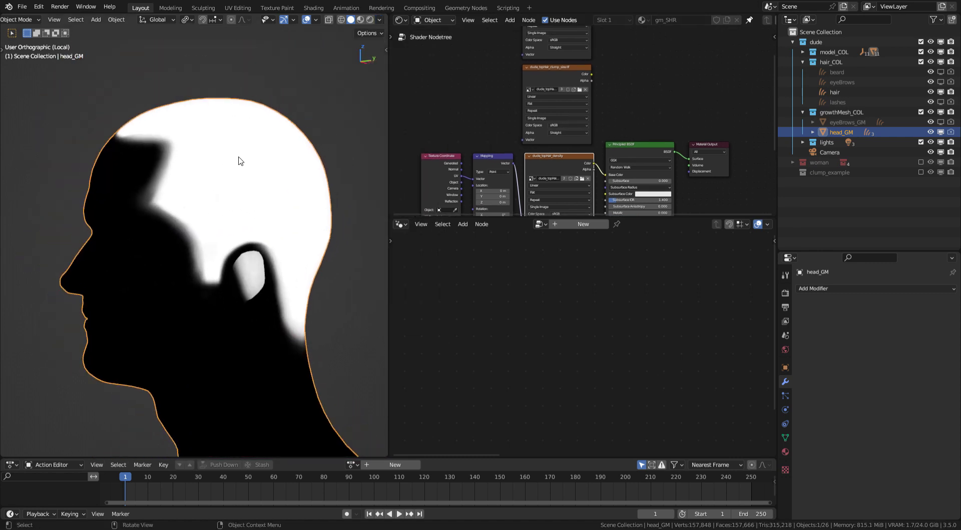
{"action": "middle_click_drag", "start_coordinate": [168, 138], "coordinate": [225, 144]}
- Display the dude_topHair_clump_size.tif image texture on the head mesh and inspect it from the side
{"action": "middle_click_drag", "start_coordinate": [549, 152], "coordinate": [535, 191]}
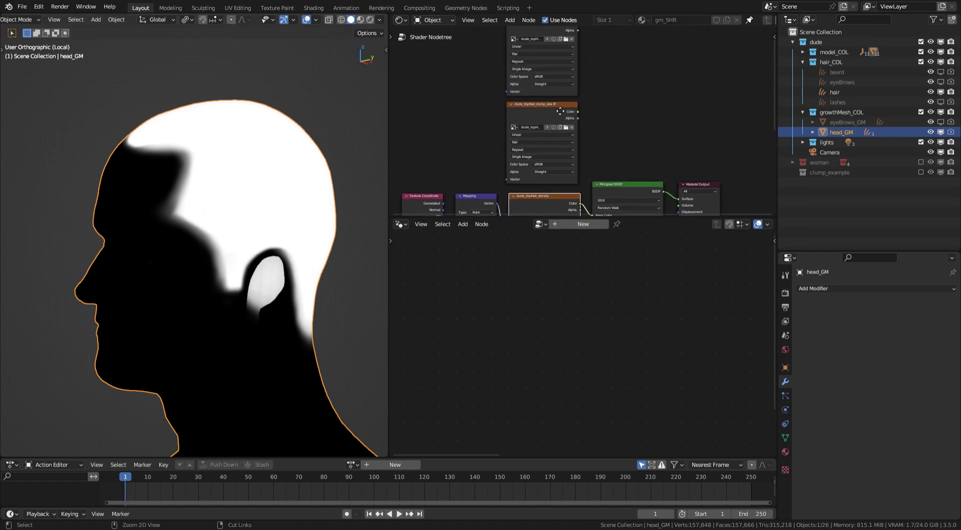
{"action": "scroll", "coordinate": [532, 125], "scroll_direction": "up", "scroll_amount": 2}
{"action": "left_click", "coordinate": [524, 105]}
{"action": "middle_click_drag", "start_coordinate": [351, 199], "coordinate": [261, 151]}
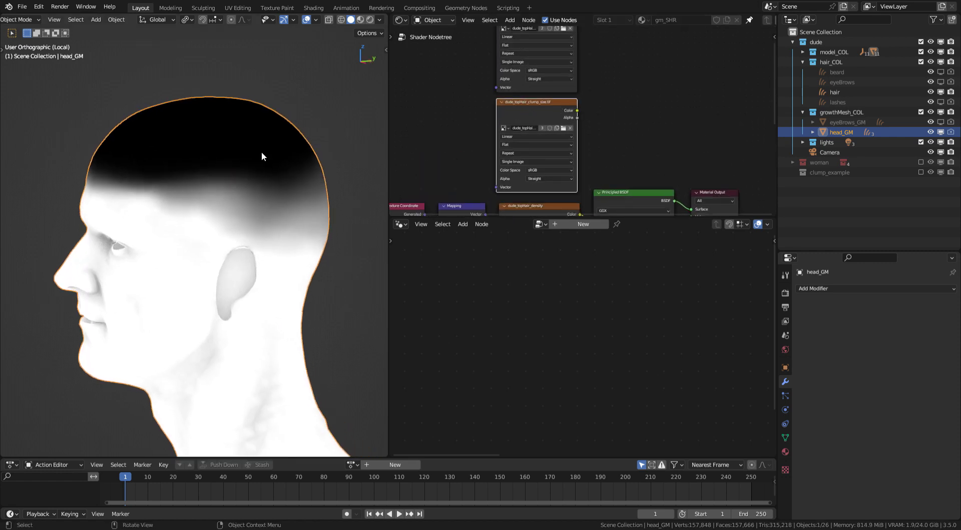
{"action": "middle_click_drag", "start_coordinate": [312, 181], "coordinate": [252, 158]}
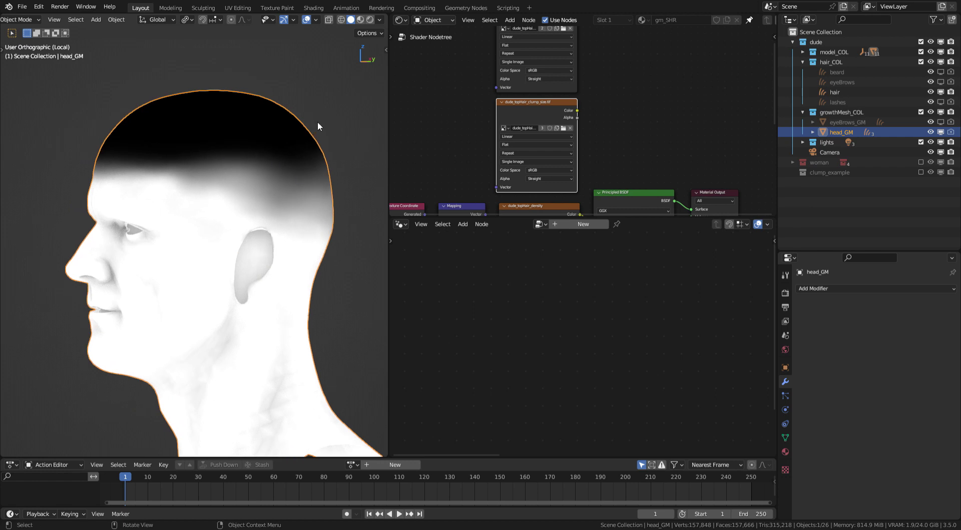
- Display the dude_topHair_MSK_00 image texture on the head and inspect the mask along the hairline
{"action": "middle_click_drag", "start_coordinate": [534, 33], "coordinate": [520, 130]}
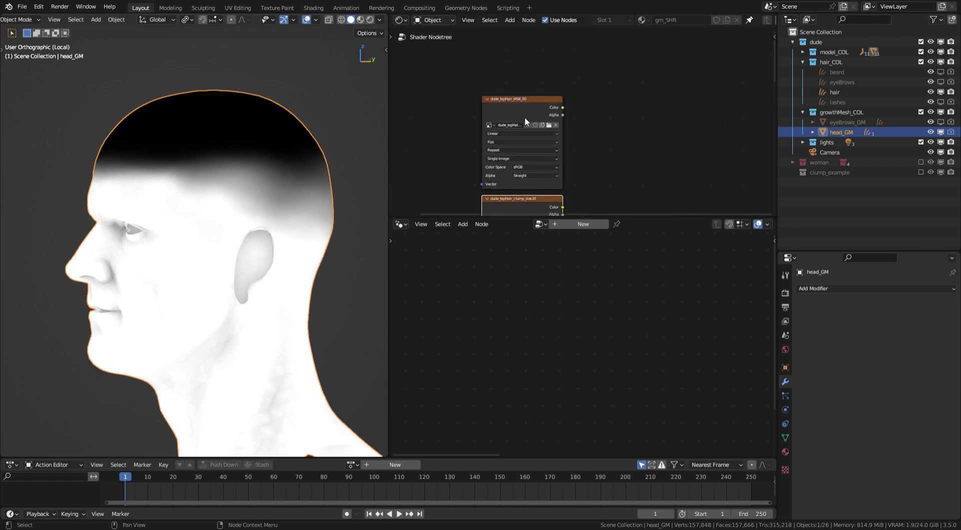
{"action": "left_click", "coordinate": [521, 104]}
{"action": "scroll", "coordinate": [262, 183], "scroll_direction": "up", "scroll_amount": 6}
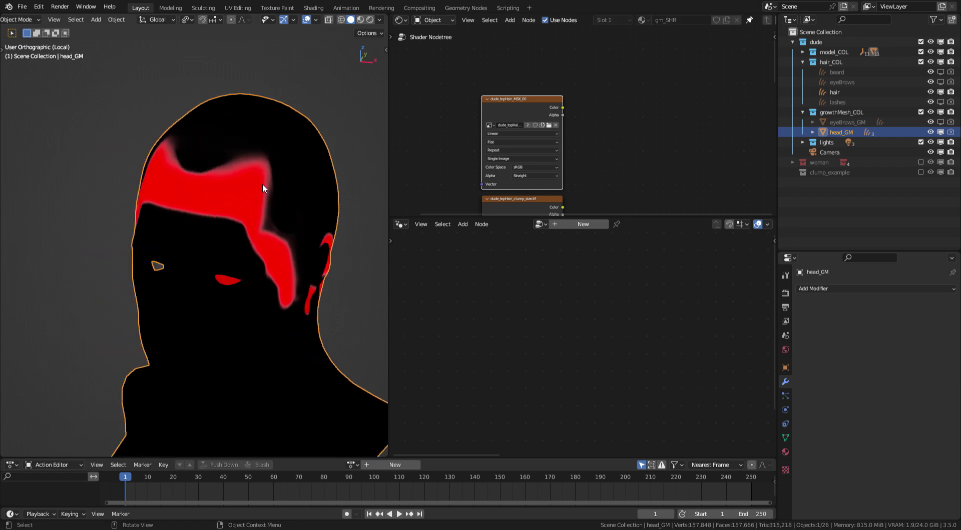
{"action": "middle_click_drag", "start_coordinate": [265, 118], "coordinate": [229, 156]}
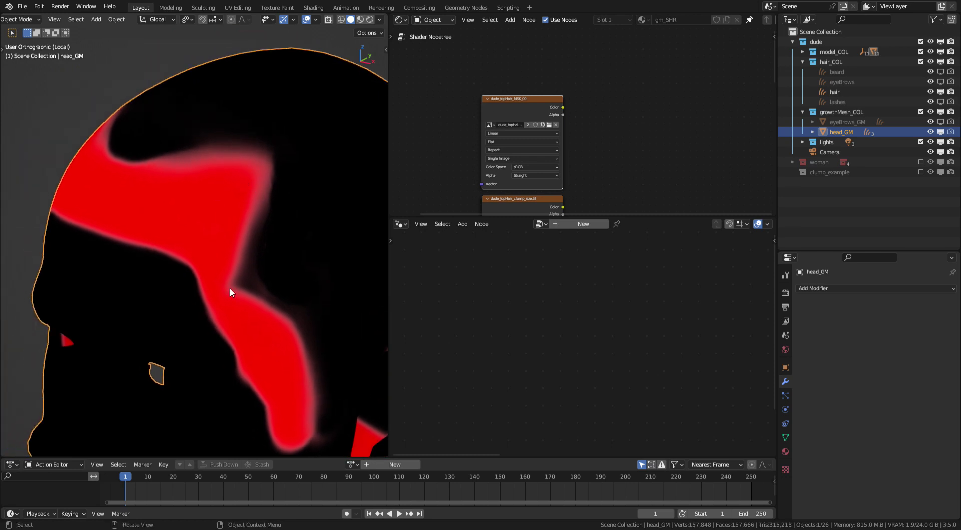
- Set the viewport shading back to Studio lighting with Random colour
{"action": "left_click", "coordinate": [380, 20]}
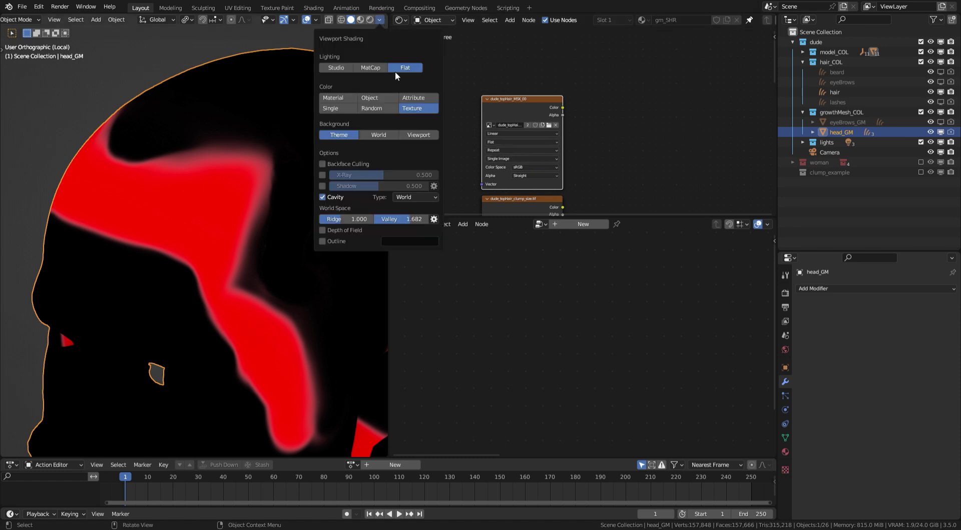
{"action": "left_click", "coordinate": [336, 68]}
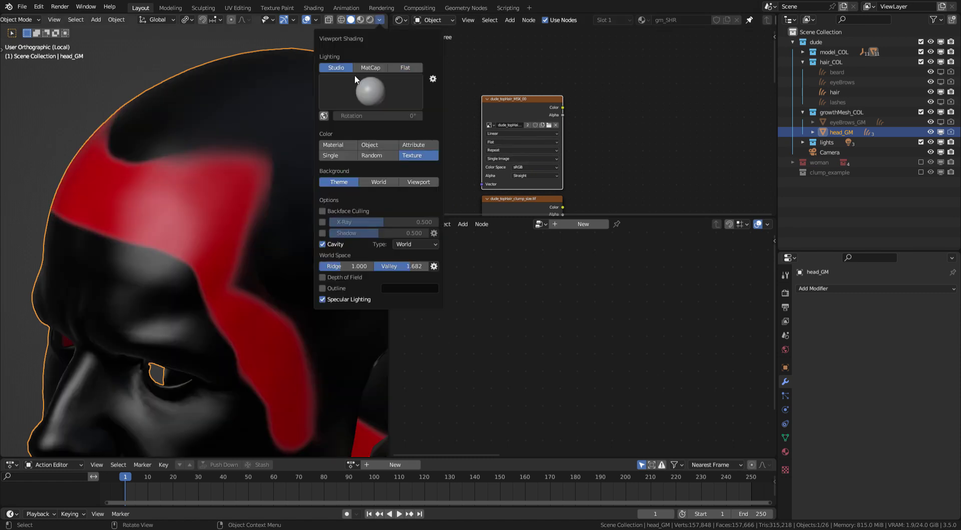
{"action": "left_click", "coordinate": [379, 145]}
{"action": "left_click", "coordinate": [373, 155]}
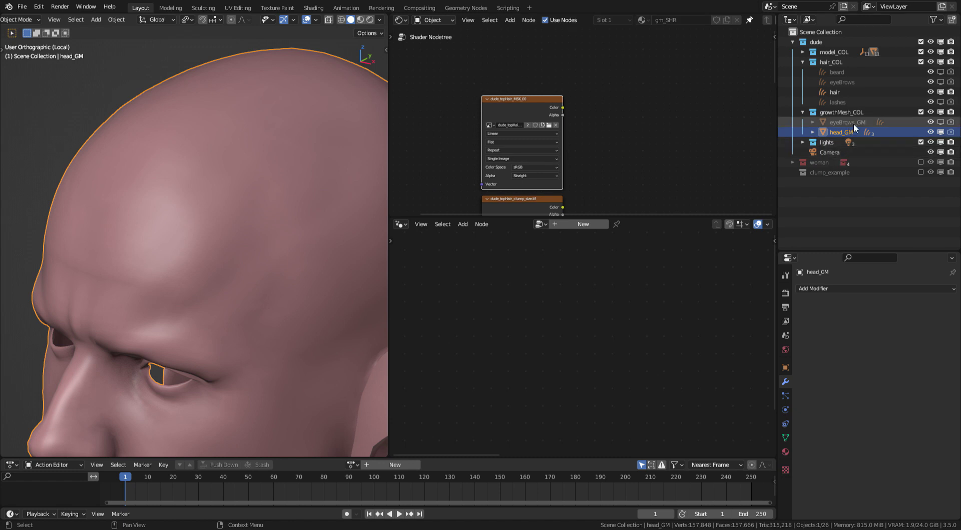
- Select the hair object, hide head_GM, enlarge the geometry node editor and leave local view
{"action": "left_click", "coordinate": [901, 92]}
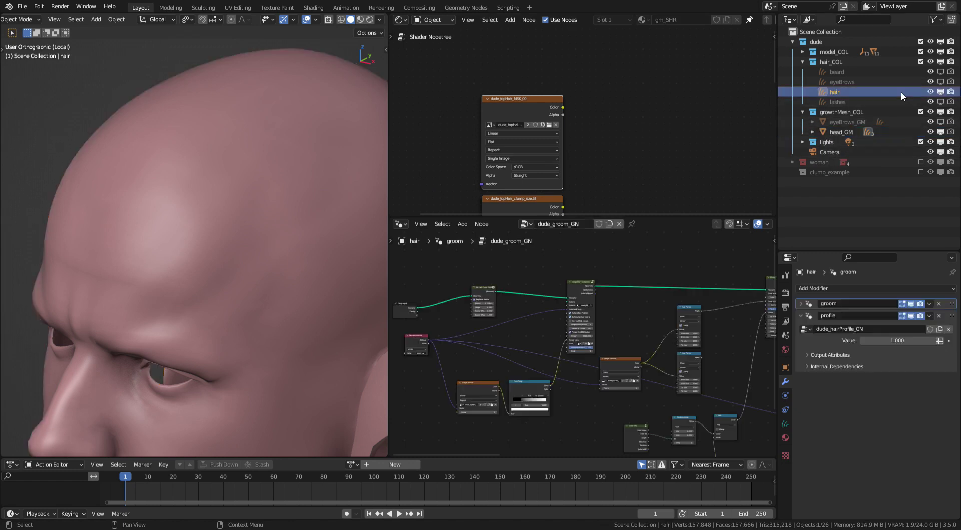
{"action": "left_click", "coordinate": [930, 131]}
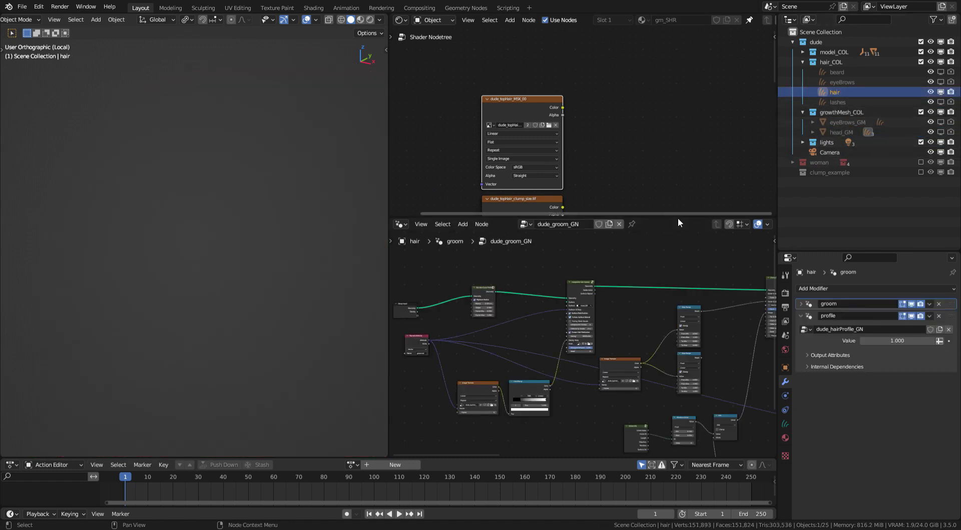
{"action": "left_click_drag", "start_coordinate": [677, 218], "coordinate": [679, 31]}
{"action": "key", "text": "KP_Divide"}
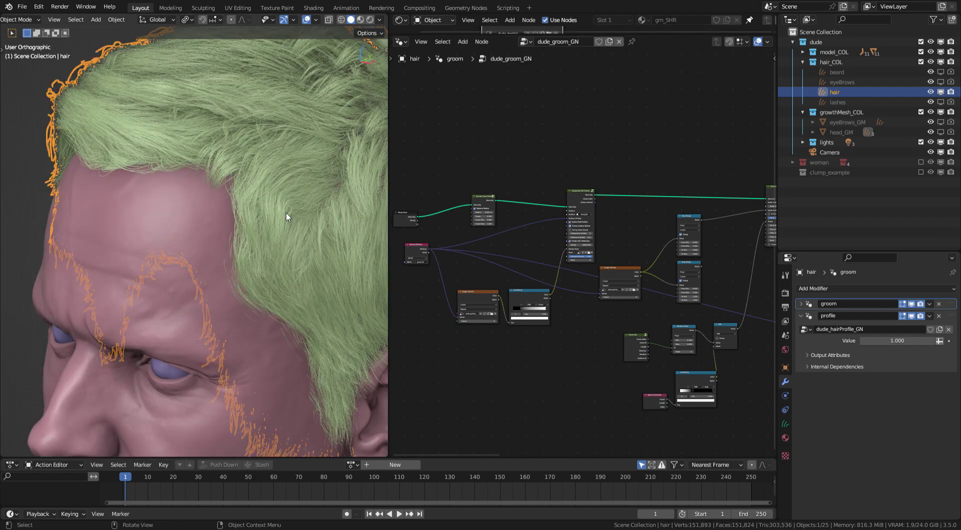
- Preview the output of the Set Hair Curve Profile node and inspect the guide curves around the head
{"action": "scroll", "coordinate": [595, 220], "scroll_direction": "up", "scroll_amount": 5}
{"action": "scroll", "coordinate": [593, 223], "scroll_direction": "up", "scroll_amount": 2}
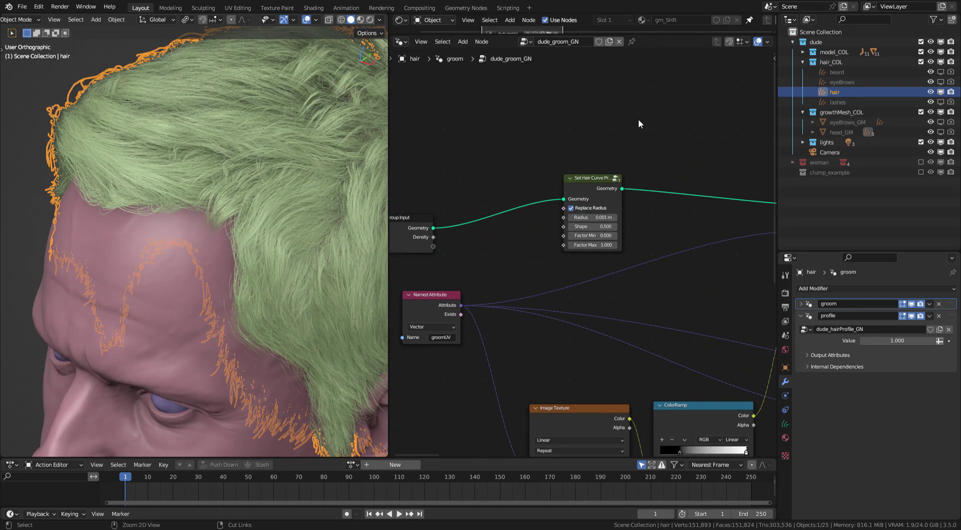
{"action": "middle_click_drag", "start_coordinate": [581, 164], "coordinate": [607, 148]}
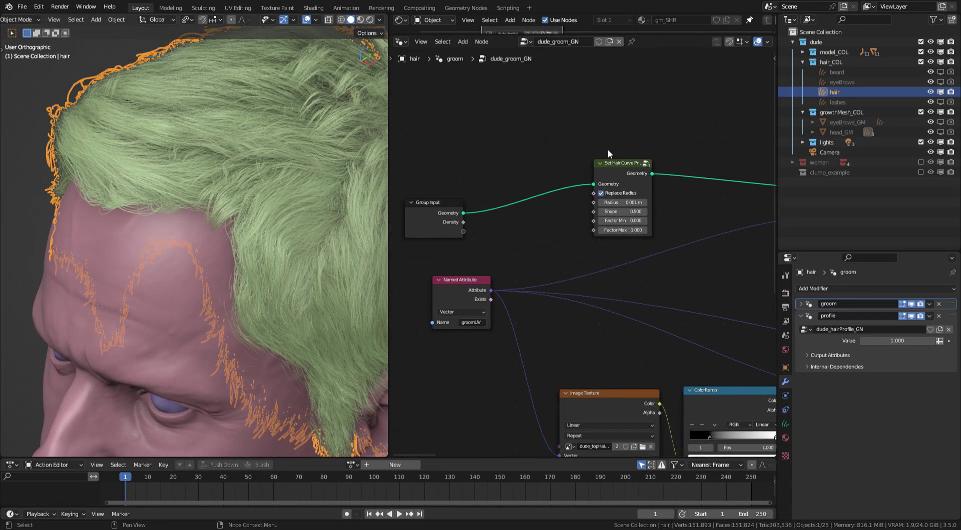
{"action": "left_click", "coordinate": [643, 164], "text": "ctrl+shift"}
{"action": "scroll", "coordinate": [376, 193], "scroll_direction": "down", "scroll_amount": 2}
{"action": "mouse_move", "coordinate": [345, 172]}
{"action": "middle_mouse_down"}
{"action": "mouse_move", "coordinate": [294, 138]}
{"action": "mouse_move", "coordinate": [337, 170]}
{"action": "middle_mouse_up"}
{"action": "scroll", "coordinate": [295, 139], "scroll_direction": "down", "scroll_amount": 3}
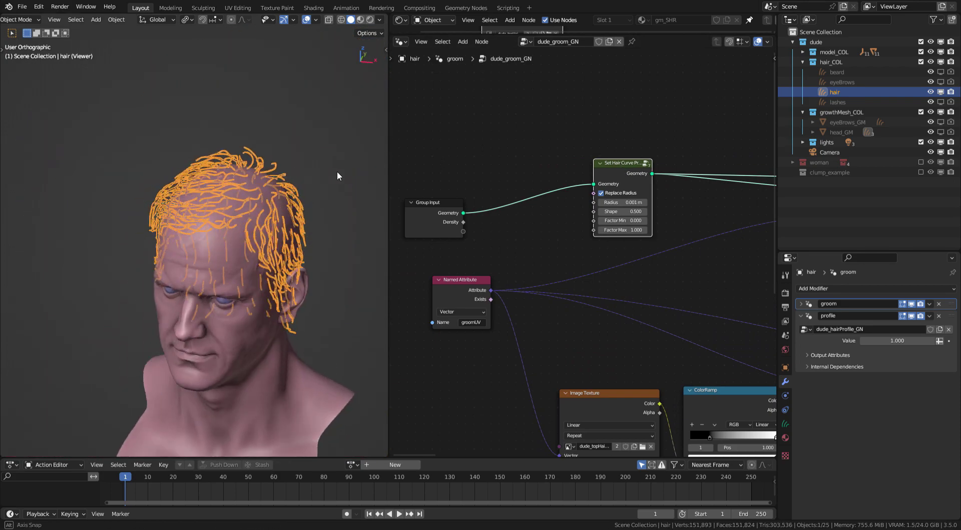
{"action": "scroll", "coordinate": [310, 165], "scroll_direction": "up", "scroll_amount": 2}
{"action": "middle_click_drag", "start_coordinate": [277, 158], "coordinate": [297, 141]}
{"action": "middle_click_drag", "start_coordinate": [172, 169], "coordinate": [305, 161]}
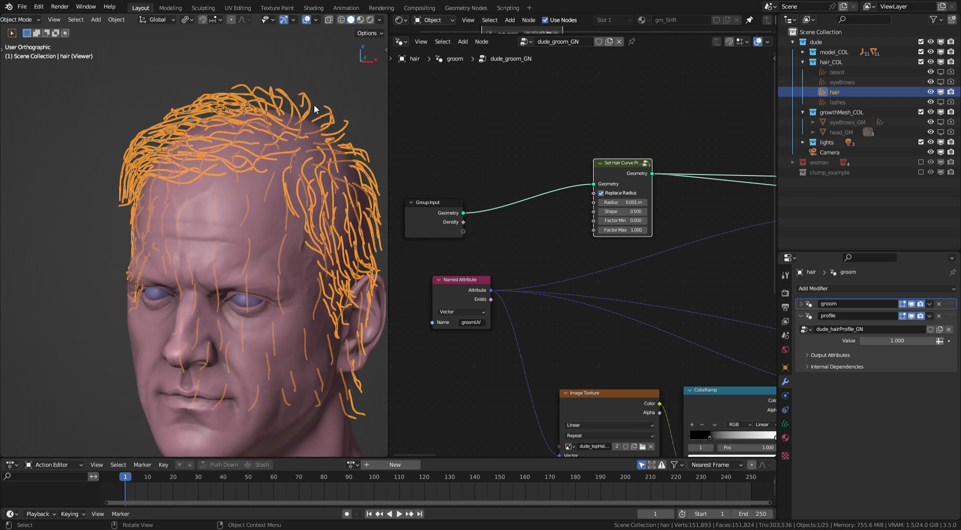
{"action": "middle_click_drag", "start_coordinate": [314, 109], "coordinate": [262, 140]}
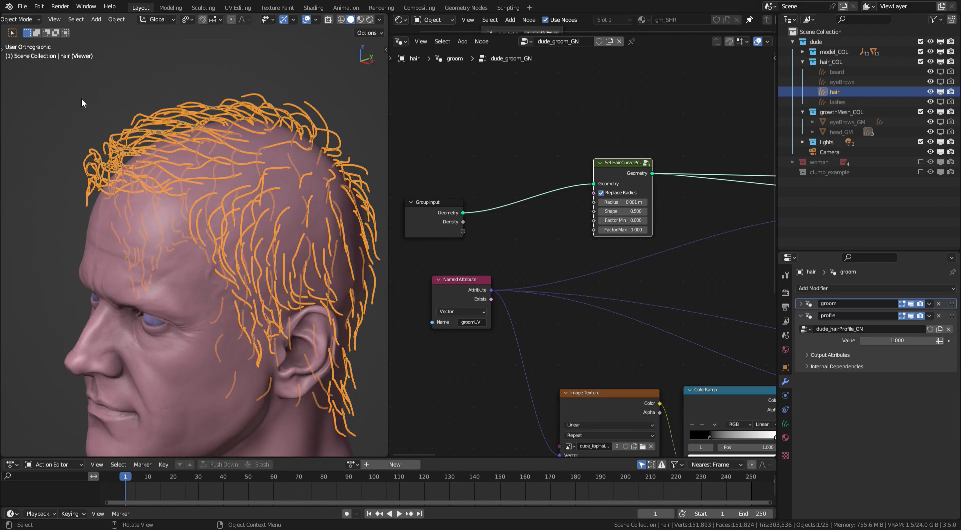
- Look at the hair curves and their brushes in Sculpt Mode with the toolbar shown, and return to Object Mode
{"action": "key", "text": "ctrl+Tab"}
{"action": "left_click", "coordinate": [233, 220]}
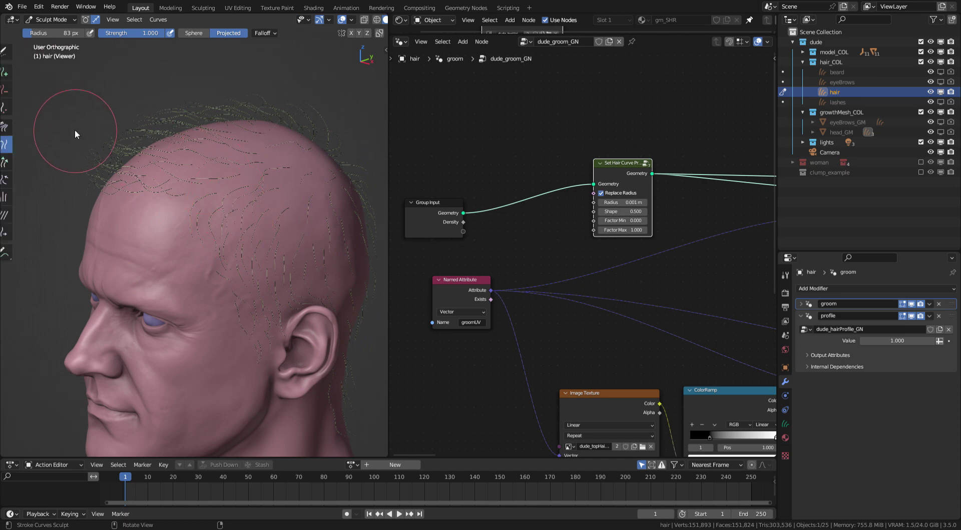
{"action": "key", "text": "t"}
{"action": "middle_click_drag", "start_coordinate": [269, 134], "coordinate": [251, 128]}
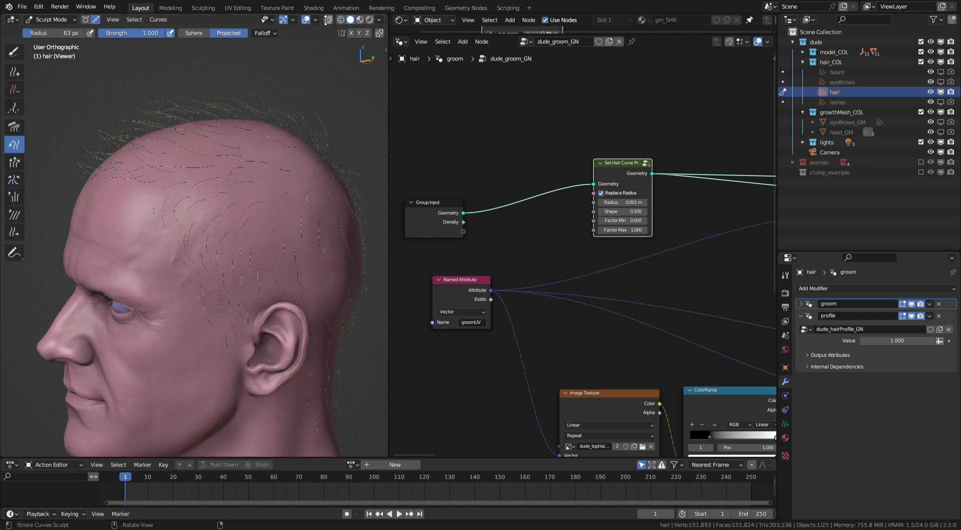
{"action": "key", "text": "ctrl+Tab"}
{"action": "left_click", "coordinate": [167, 140]}
- Preview the output of the Interpolate Hair Curves node and examine its settings and the nodes feeding it
{"action": "scroll", "coordinate": [451, 130], "scroll_direction": "down", "scroll_amount": 10, "text": "ctrl"}
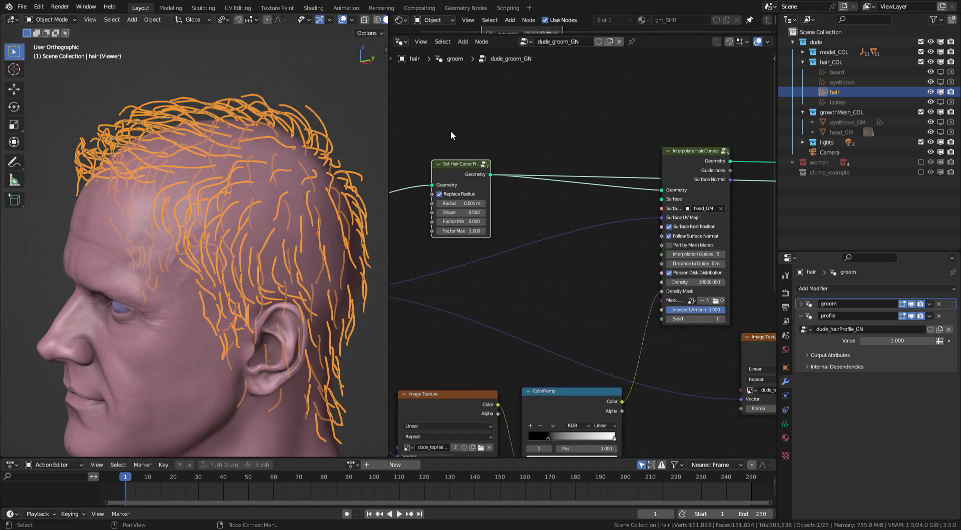
{"action": "mouse_move", "coordinate": [623, 137]}
{"action": "left_mouse_down"}
{"action": "mouse_move", "coordinate": [621, 152]}
{"action": "mouse_move", "coordinate": [630, 152]}
{"action": "left_mouse_up"}
{"action": "middle_click_drag", "start_coordinate": [560, 236], "coordinate": [615, 138]}
{"action": "middle_click_drag", "start_coordinate": [581, 182], "coordinate": [728, 189]}
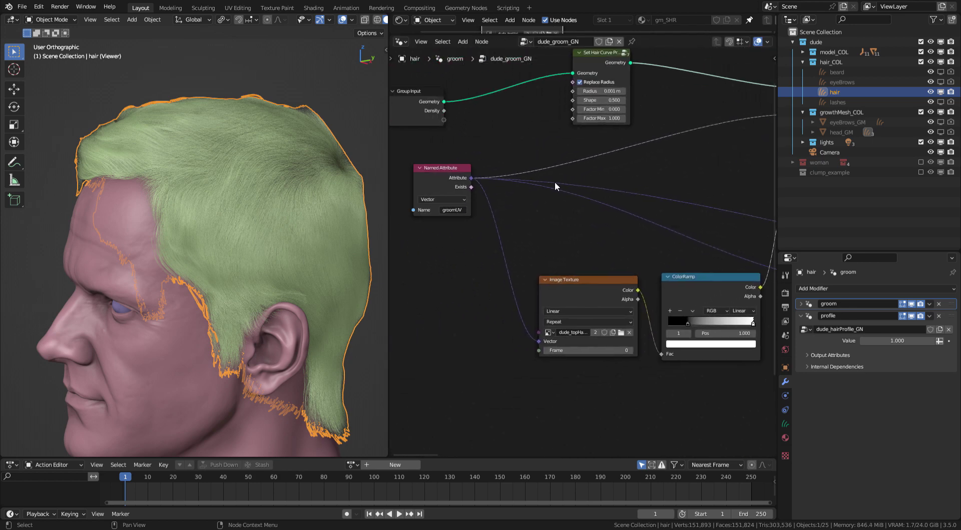
{"action": "scroll", "coordinate": [465, 170], "scroll_direction": "down", "scroll_amount": 1}
{"action": "middle_click_drag", "start_coordinate": [696, 154], "coordinate": [535, 156]}
{"action": "scroll", "coordinate": [651, 123], "scroll_direction": "up", "scroll_amount": 2}
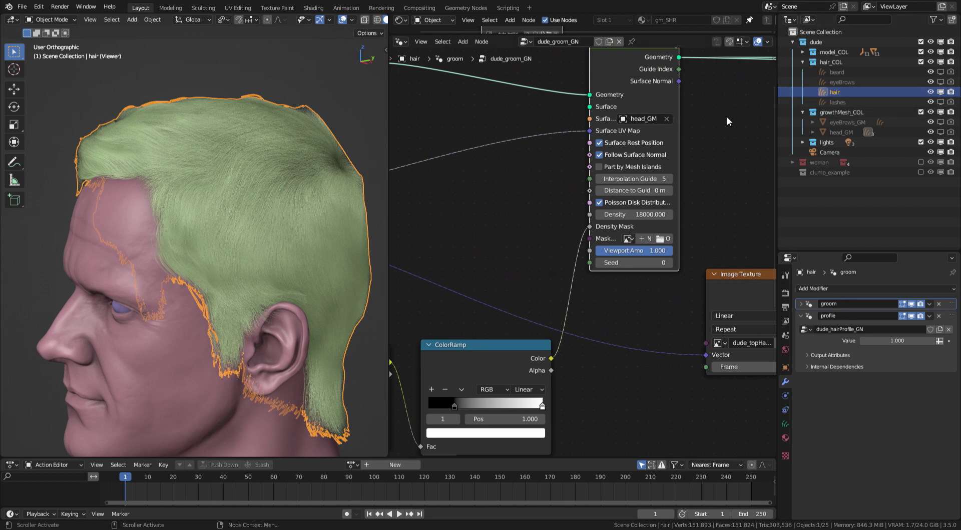
{"action": "middle_click_drag", "start_coordinate": [574, 156], "coordinate": [738, 151]}
{"action": "scroll", "coordinate": [575, 215], "scroll_direction": "down", "scroll_amount": 1}
{"action": "middle_click_drag", "start_coordinate": [575, 215], "coordinate": [714, 167]}
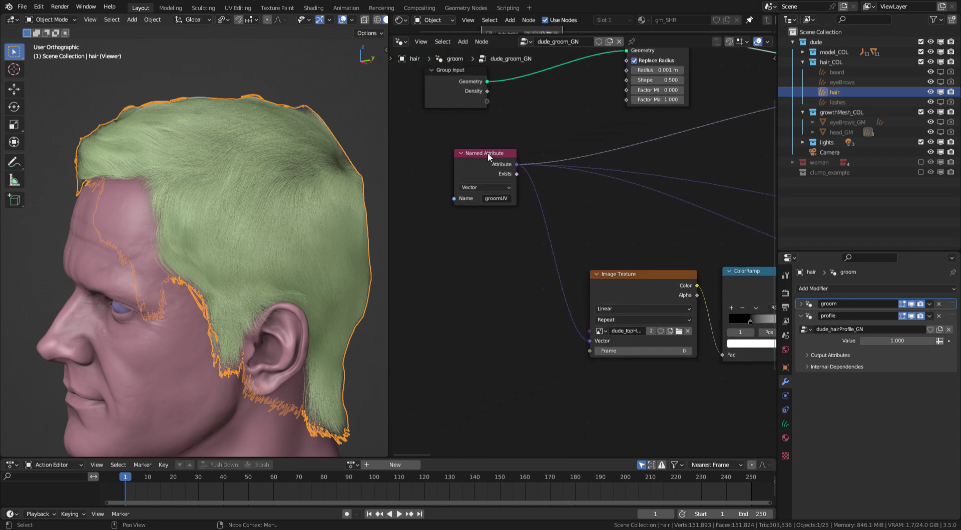
- Move the groomUV Named Attribute node slightly lower and inspect the Image Texture and ColorRamp nodes that drive the density mask
{"action": "left_click_drag", "start_coordinate": [488, 154], "coordinate": [504, 199]}
{"action": "middle_click_drag", "start_coordinate": [626, 178], "coordinate": [538, 192]}
{"action": "scroll", "coordinate": [635, 205], "scroll_direction": "up", "scroll_amount": 3}
{"action": "middle_click_drag", "start_coordinate": [636, 204], "coordinate": [593, 183]}
{"action": "middle_click_drag", "start_coordinate": [250, 205], "coordinate": [234, 201]}
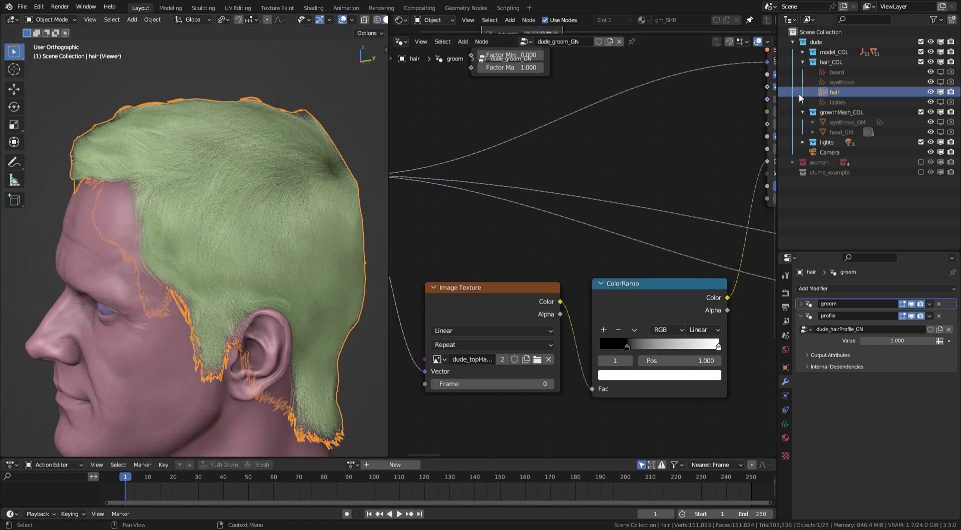
- Show the head_GM growth mesh, isolate it in local view and display the dude_topHair_MSK_00 mask in an Image Editor
{"action": "left_click", "coordinate": [940, 132]}
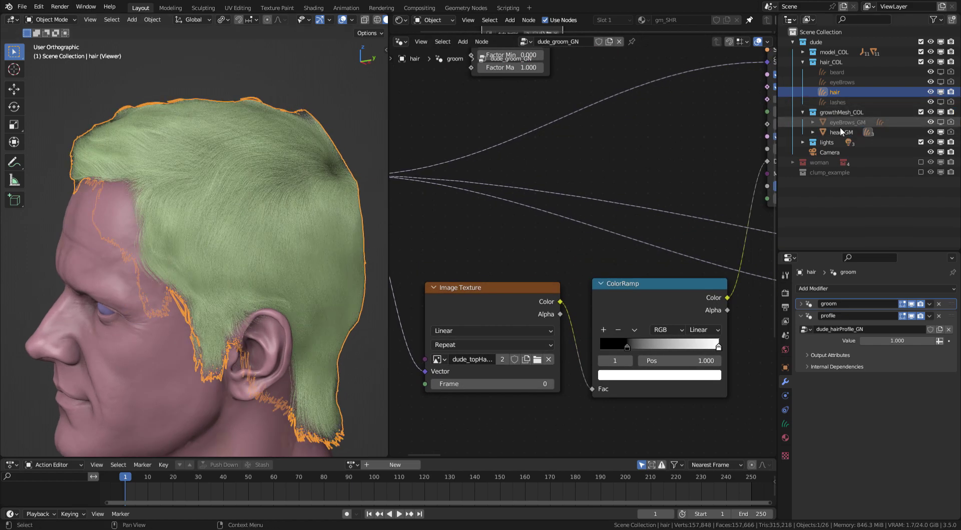
{"action": "left_click", "coordinate": [842, 133]}
{"action": "middle_click_drag", "start_coordinate": [257, 220], "coordinate": [275, 224]}
{"action": "key", "text": "KP_Divide"}
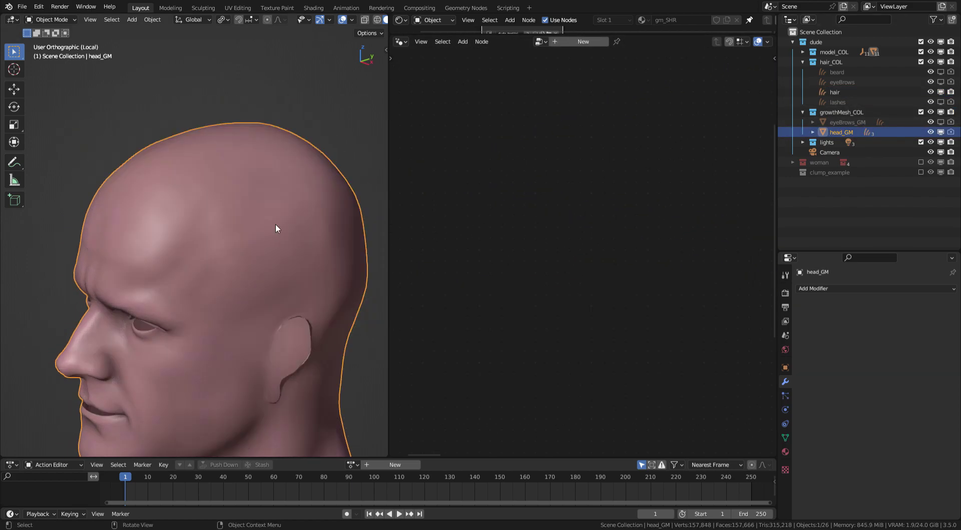
{"action": "left_click", "coordinate": [399, 40]}
{"action": "left_click", "coordinate": [416, 83]}
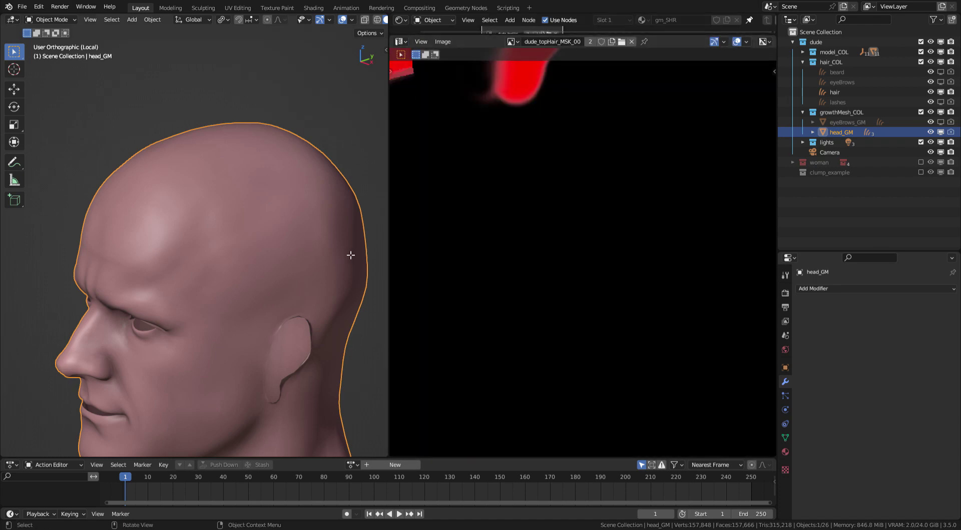
- Inspect the growth mesh's UV layout over the hair mask in Edit Mode and return to Object Mode
{"action": "key", "text": "Tab"}
{"action": "scroll", "coordinate": [596, 214], "scroll_direction": "down", "scroll_amount": 4}
{"action": "scroll", "coordinate": [671, 144], "scroll_direction": "up", "scroll_amount": 5}
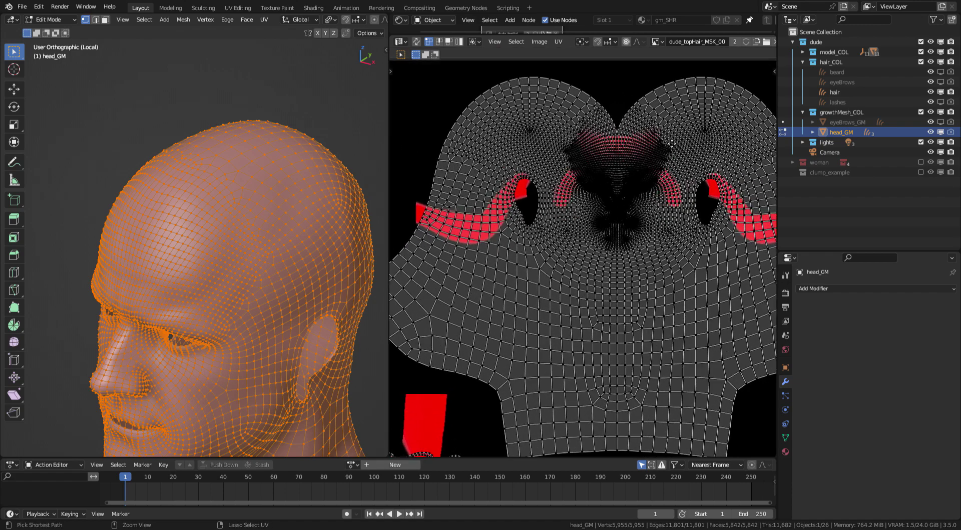
{"action": "middle_click_drag", "start_coordinate": [671, 144], "coordinate": [677, 138], "text": "ctrl"}
{"action": "mouse_move", "coordinate": [650, 156]}
{"action": "middle_mouse_down"}
{"action": "mouse_move", "coordinate": [602, 196]}
{"action": "mouse_move", "coordinate": [644, 156]}
{"action": "middle_mouse_up"}
{"action": "middle_click_drag", "start_coordinate": [661, 91], "coordinate": [656, 163]}
{"action": "middle_click_drag", "start_coordinate": [288, 220], "coordinate": [237, 218]}
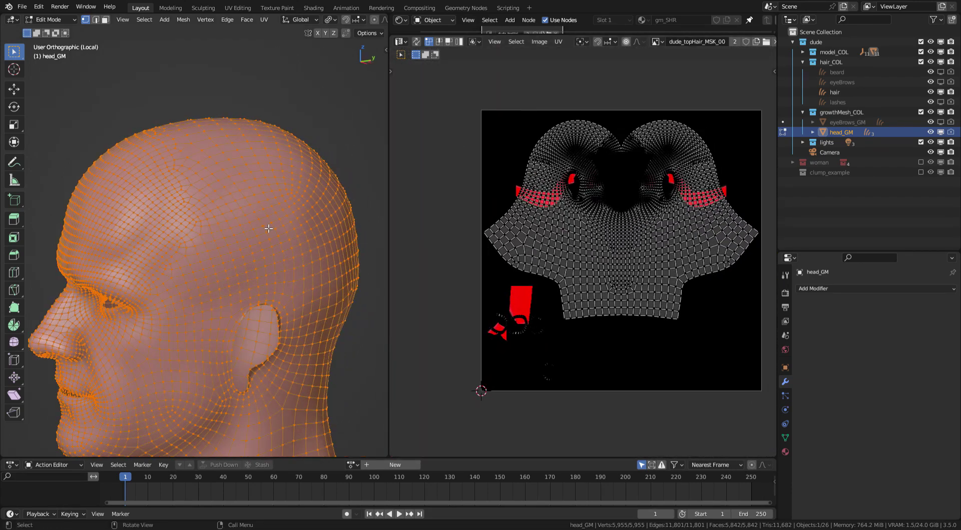
{"action": "key", "text": "Tab"}
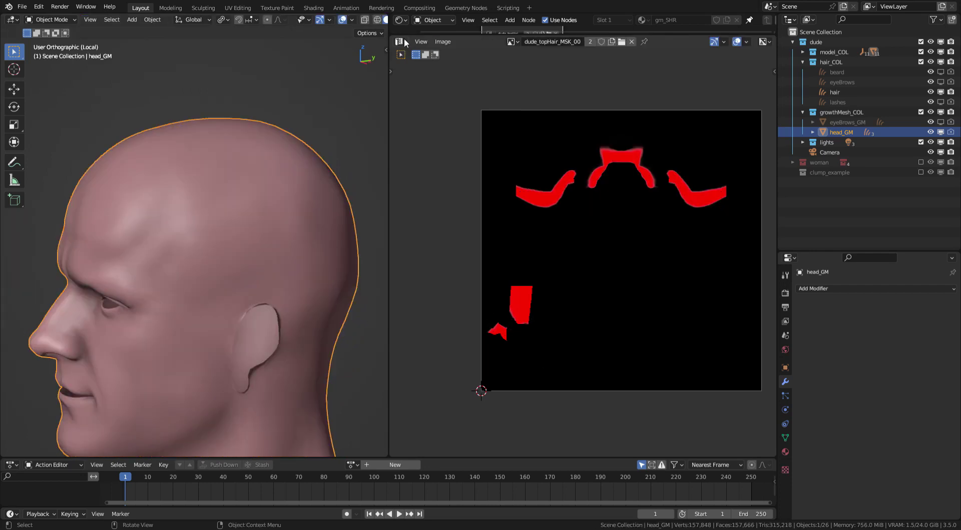
- Restore the Geometry Node Editor, leave local view and select the hair object to show its dude_groom_GN nodes
{"action": "left_click", "coordinate": [404, 42]}
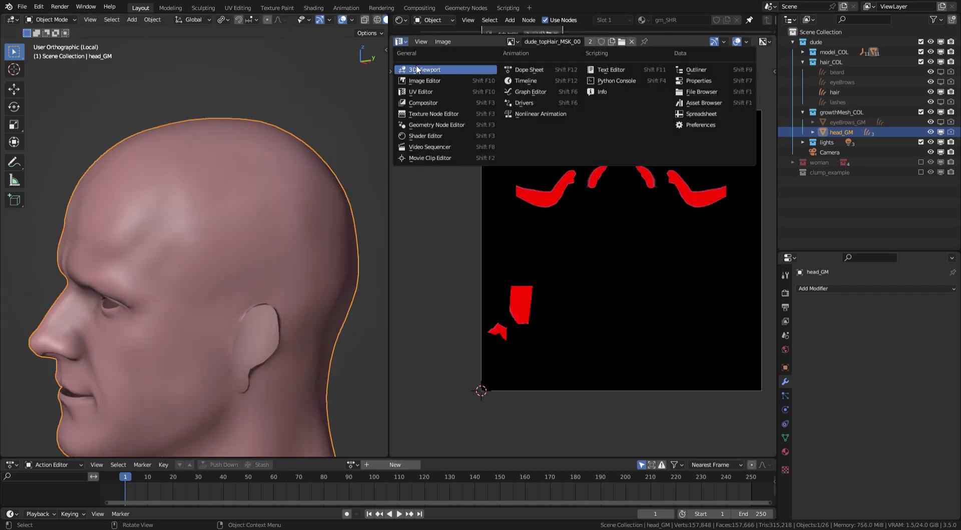
{"action": "left_click", "coordinate": [427, 125]}
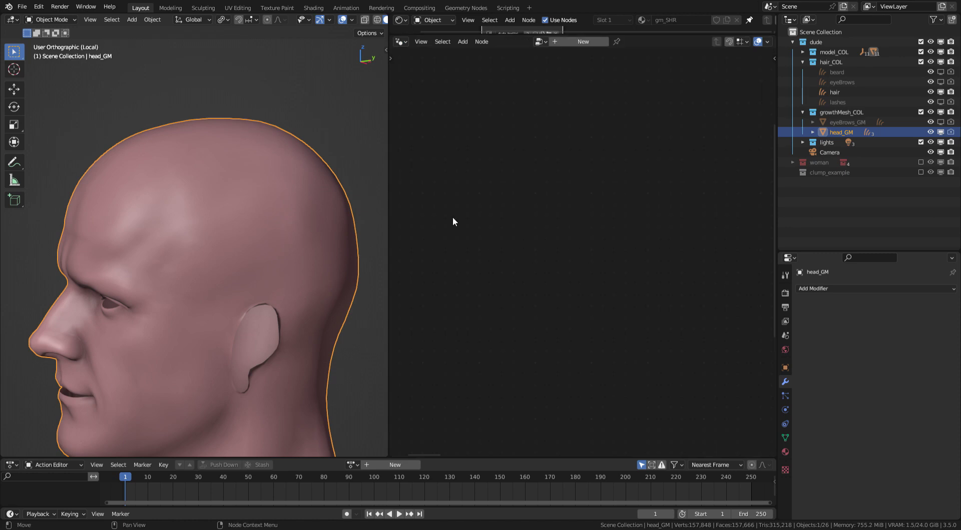
{"action": "key", "text": "KP_Divide"}
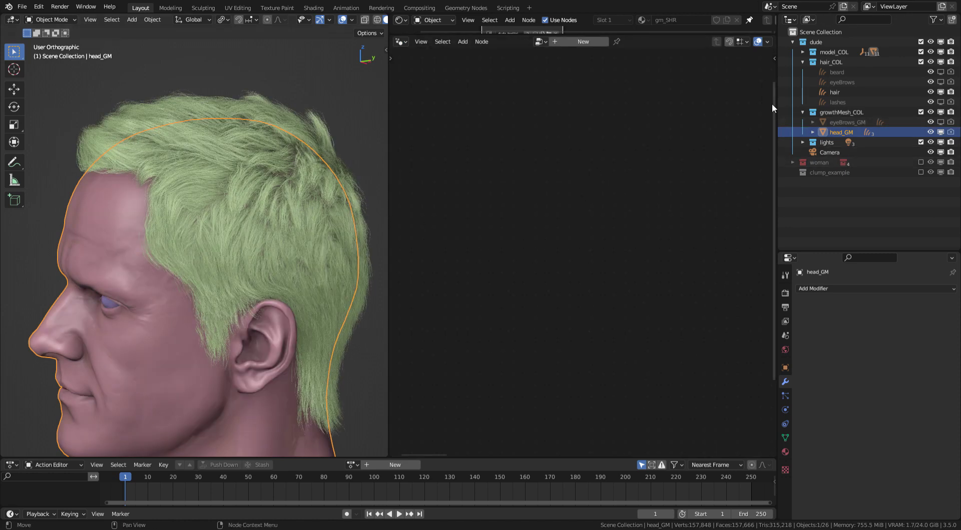
{"action": "left_click", "coordinate": [835, 92]}
{"action": "key", "text": "Home"}
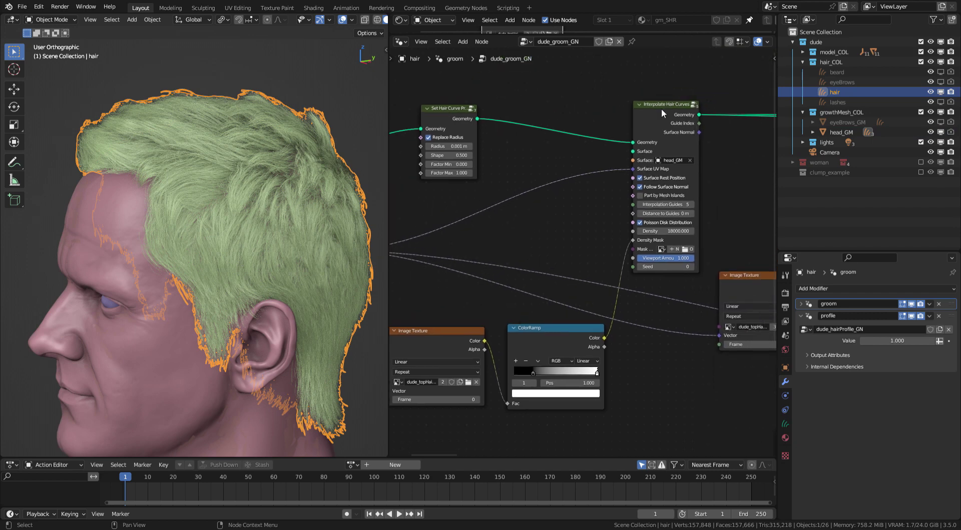
- Preview the output of the Interpolate Hair Curves node and hide the viewport overlays
{"action": "left_click", "coordinate": [686, 109], "text": "ctrl+shift"}
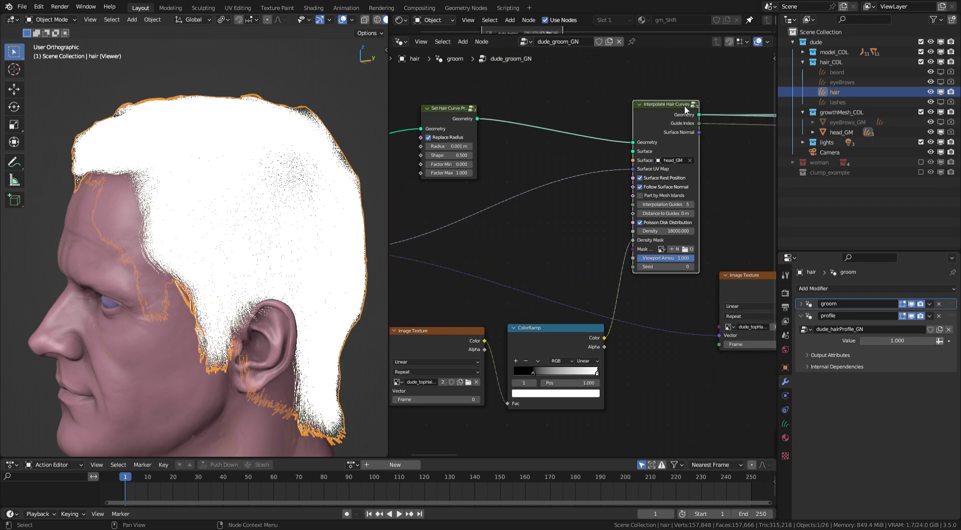
{"action": "middle_click_drag", "start_coordinate": [747, 125], "coordinate": [651, 134]}
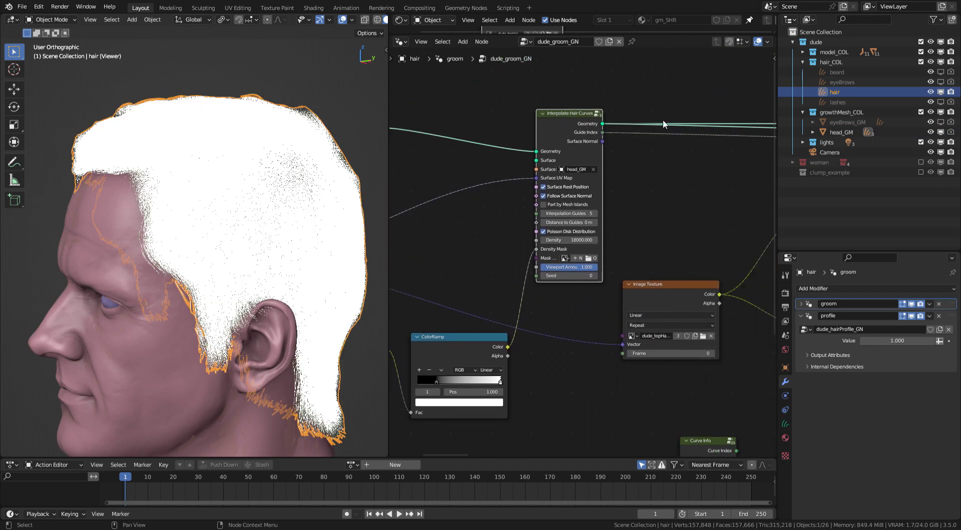
{"action": "left_click", "coordinate": [342, 19]}
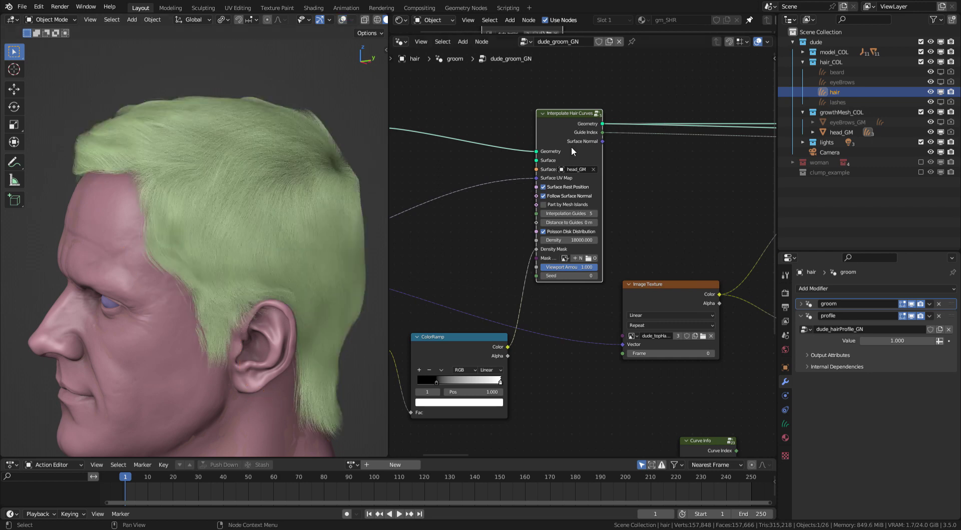
{"action": "middle_click_drag", "start_coordinate": [571, 146], "coordinate": [637, 114]}
{"action": "left_click_drag", "start_coordinate": [629, 93], "coordinate": [650, 87]}
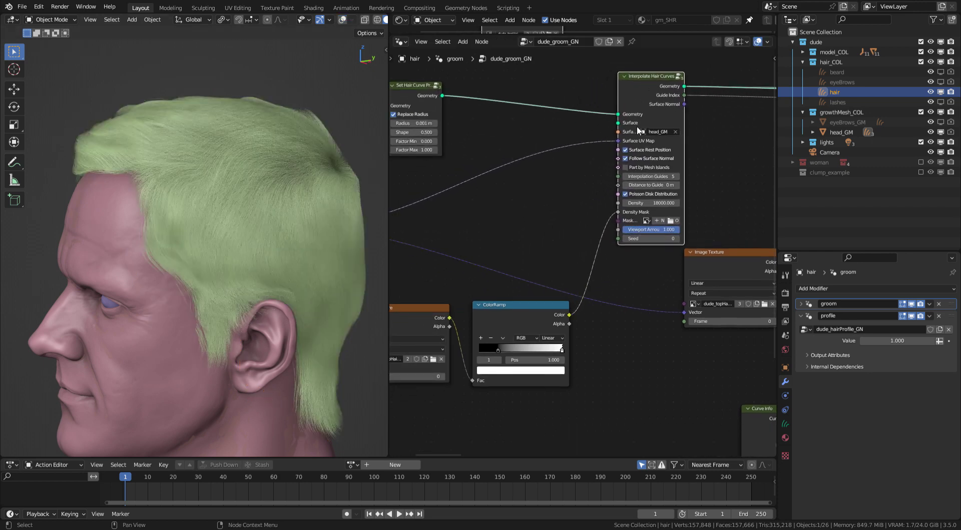
- Examine the Interpolate Hair Curves settings, its surface UV map input and the ColorRamp driving the density mask
{"action": "scroll", "coordinate": [612, 151], "scroll_direction": "up", "scroll_amount": 3}
{"action": "middle_click_drag", "start_coordinate": [610, 152], "coordinate": [756, 138]}
{"action": "scroll", "coordinate": [595, 220], "scroll_direction": "down", "scroll_amount": 4}
{"action": "middle_click_drag", "start_coordinate": [616, 253], "coordinate": [580, 156]}
{"action": "left_click_drag", "start_coordinate": [488, 249], "coordinate": [489, 257]}
{"action": "left_click_drag", "start_coordinate": [599, 250], "coordinate": [593, 252]}
{"action": "middle_click_drag", "start_coordinate": [699, 145], "coordinate": [602, 160]}
{"action": "scroll", "coordinate": [602, 161], "scroll_direction": "up", "scroll_amount": 2}
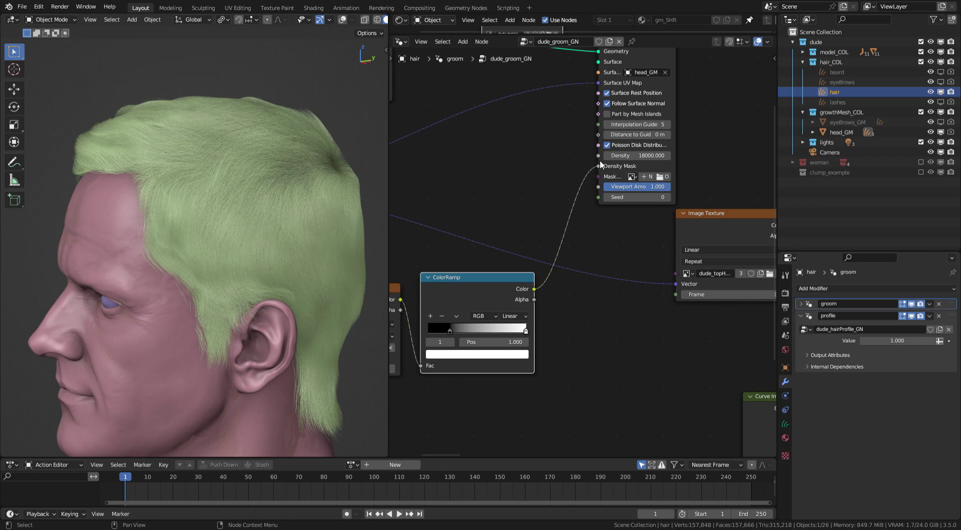
{"action": "scroll", "coordinate": [598, 166], "scroll_direction": "up", "scroll_amount": 2}
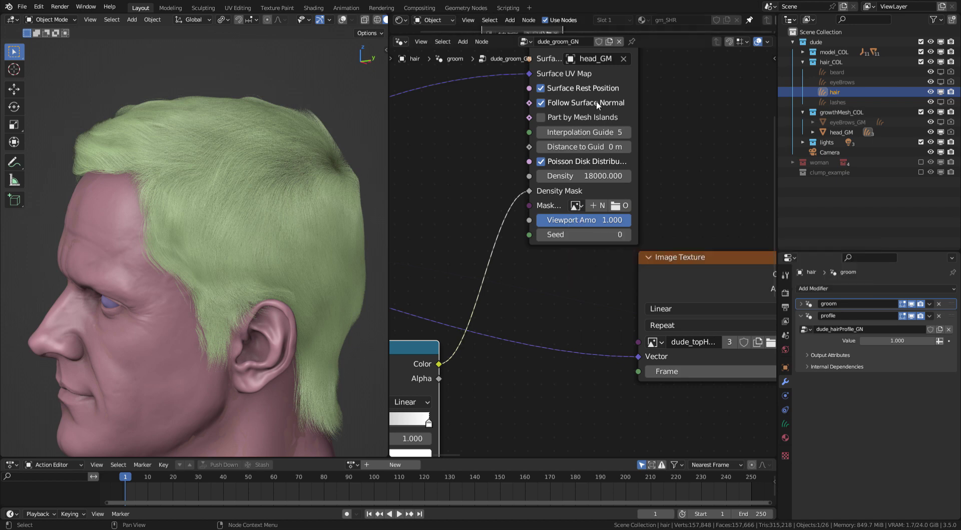
- Look up the hair's spline attributes in the Spreadsheet and return to the Geometry Node Editor
{"action": "left_click", "coordinate": [399, 43]}
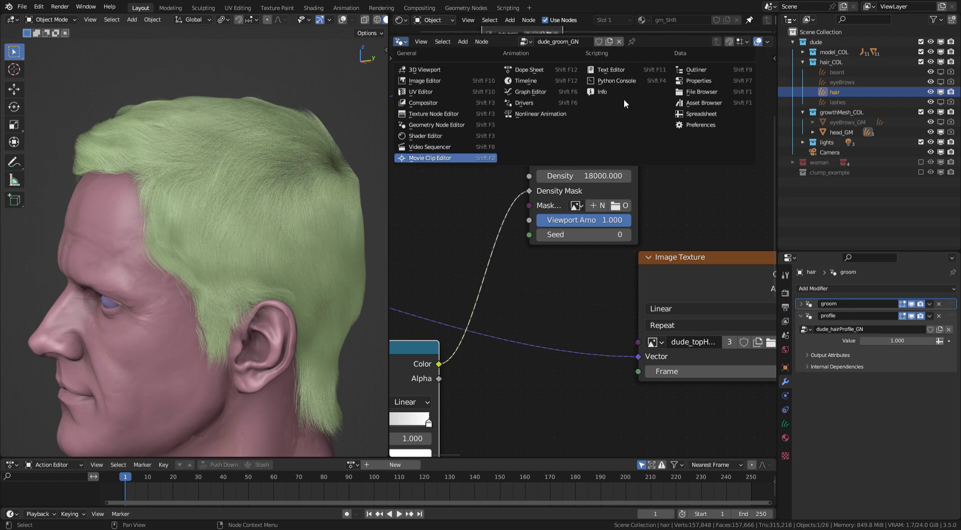
{"action": "left_click", "coordinate": [702, 114]}
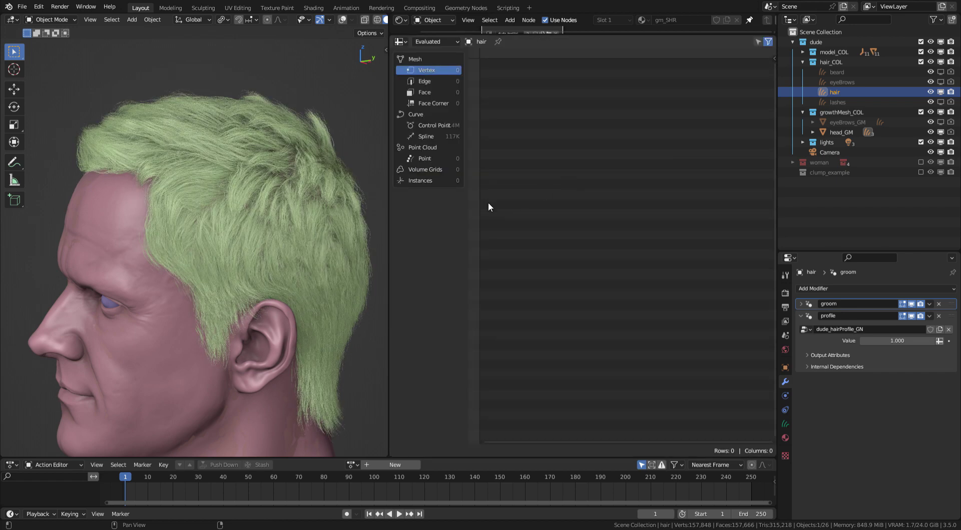
{"action": "left_click", "coordinate": [431, 138]}
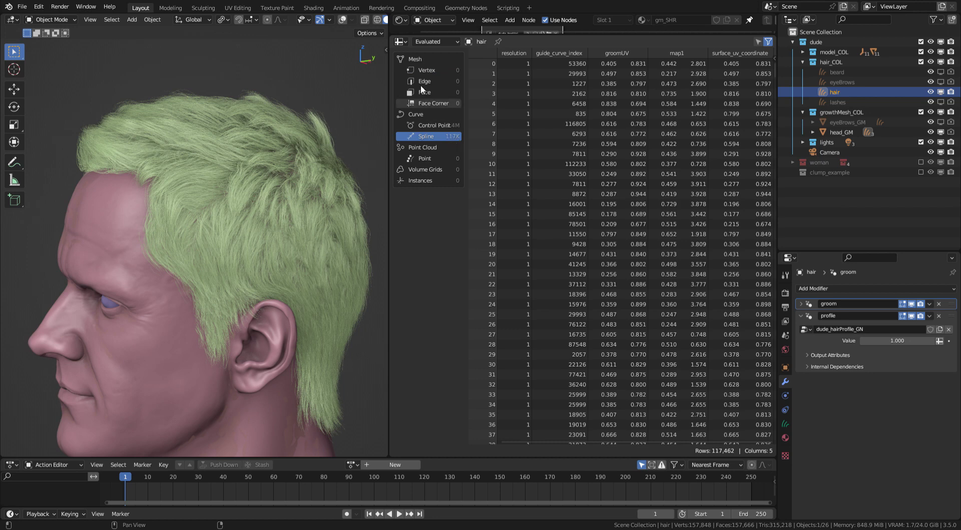
{"action": "left_click", "coordinate": [399, 42]}
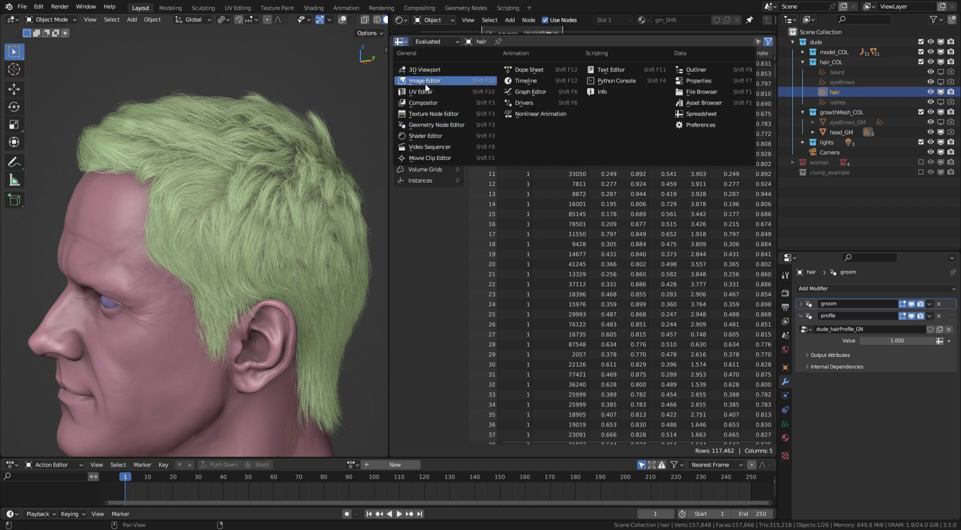
{"action": "left_click", "coordinate": [430, 124]}
{"action": "scroll", "coordinate": [647, 164], "scroll_direction": "down", "scroll_amount": 3}
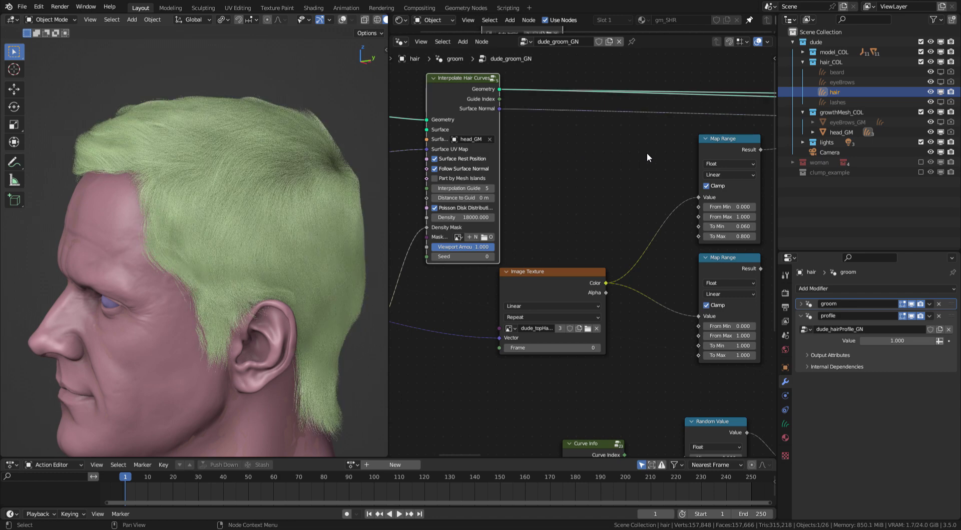
- Preview the output of the first Clump Hair Curves node on the head
{"action": "middle_click_drag", "start_coordinate": [642, 160], "coordinate": [443, 187]}
{"action": "middle_click_drag", "start_coordinate": [444, 186], "coordinate": [511, 213], "text": "ctrl"}
{"action": "middle_click_drag", "start_coordinate": [512, 212], "coordinate": [642, 100], "text": "ctrl"}
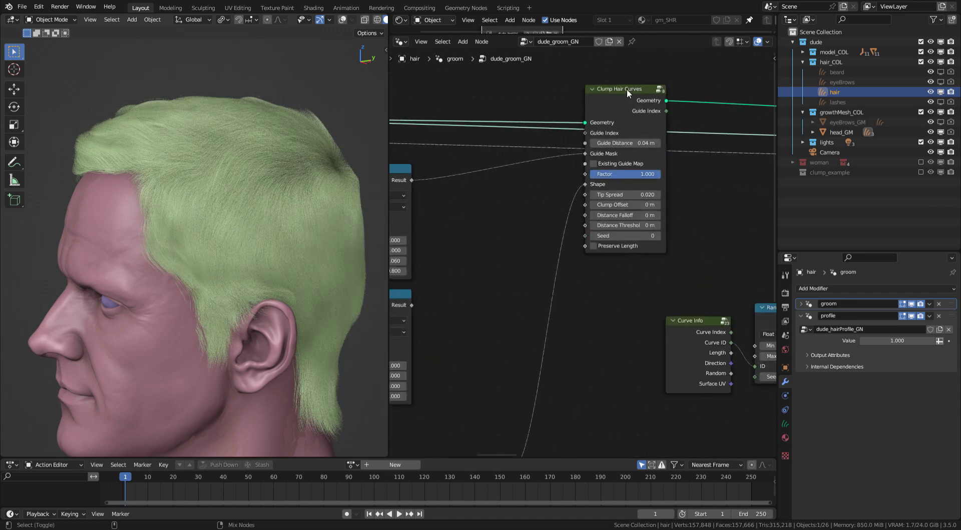
{"action": "left_click", "coordinate": [629, 90], "text": "ctrl+shift"}
{"action": "left_click_drag", "start_coordinate": [630, 90], "coordinate": [631, 102]}
{"action": "middle_click_drag", "start_coordinate": [625, 120], "coordinate": [693, 123]}
{"action": "left_click_drag", "start_coordinate": [688, 102], "coordinate": [680, 101]}
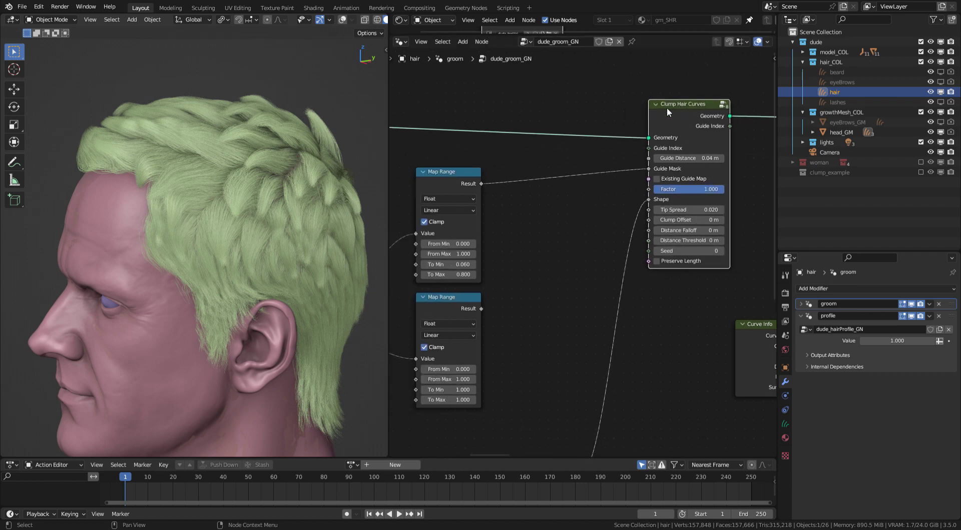
{"action": "left_click_drag", "start_coordinate": [662, 136], "coordinate": [667, 136]}
- Examine the Clump Hair Curves settings and the Map Range and Add nodes feeding its Guide Mask and Shape
{"action": "middle_click_drag", "start_coordinate": [668, 135], "coordinate": [572, 156]}
{"action": "middle_click_drag", "start_coordinate": [634, 140], "coordinate": [660, 123], "text": "ctrl"}
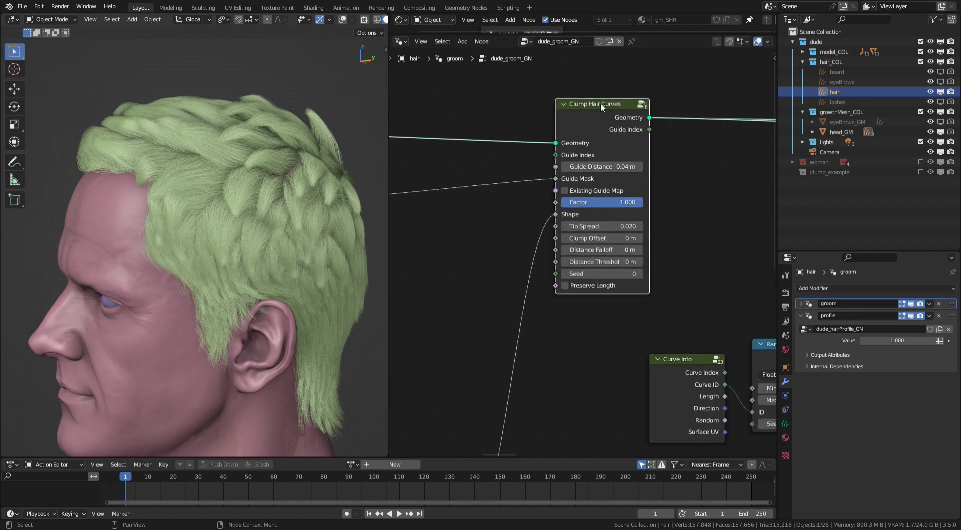
{"action": "left_click_drag", "start_coordinate": [603, 104], "coordinate": [623, 108]}
{"action": "middle_click_drag", "start_coordinate": [599, 163], "coordinate": [613, 204]}
{"action": "scroll", "coordinate": [584, 161], "scroll_direction": "up", "scroll_amount": 2}
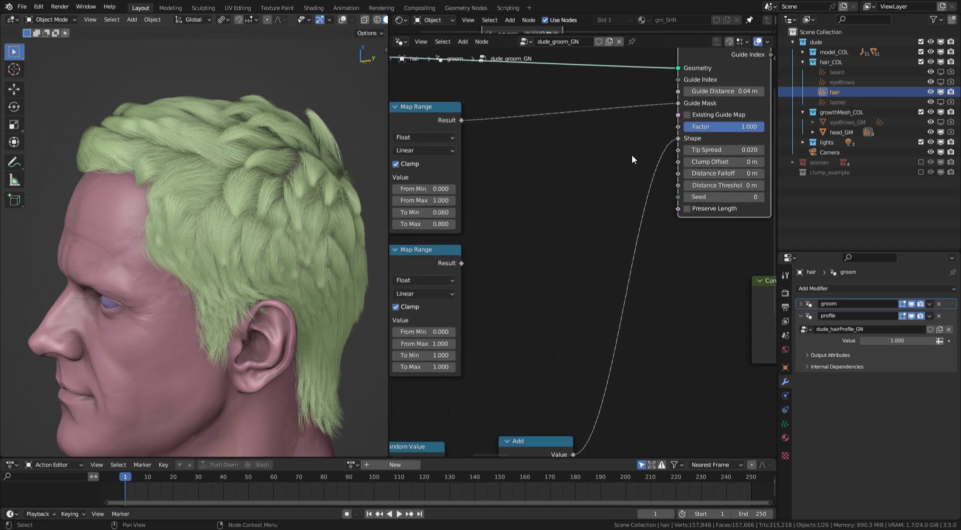
{"action": "middle_click_drag", "start_coordinate": [619, 158], "coordinate": [500, 261]}
{"action": "scroll", "coordinate": [610, 178], "scroll_direction": "down", "scroll_amount": 2}
{"action": "left_click_drag", "start_coordinate": [645, 132], "coordinate": [636, 139]}
{"action": "scroll", "coordinate": [642, 132], "scroll_direction": "up", "scroll_amount": 2}
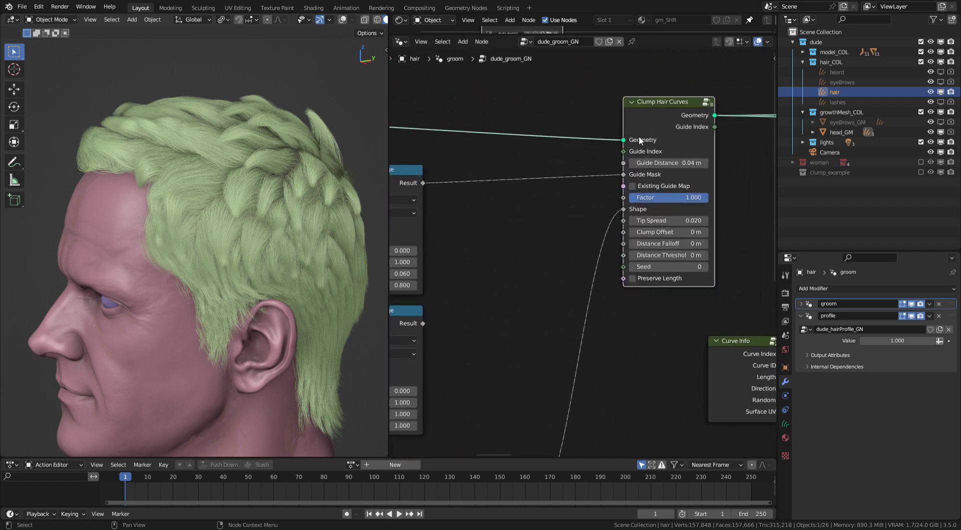
- Inspect the clumped hair around the back and both sides of the head
{"action": "middle_click_drag", "start_coordinate": [665, 105], "coordinate": [629, 119]}
{"action": "middle_click_drag", "start_coordinate": [368, 177], "coordinate": [249, 281]}
{"action": "middle_click_drag", "start_coordinate": [249, 280], "coordinate": [272, 229], "text": "ctrl"}
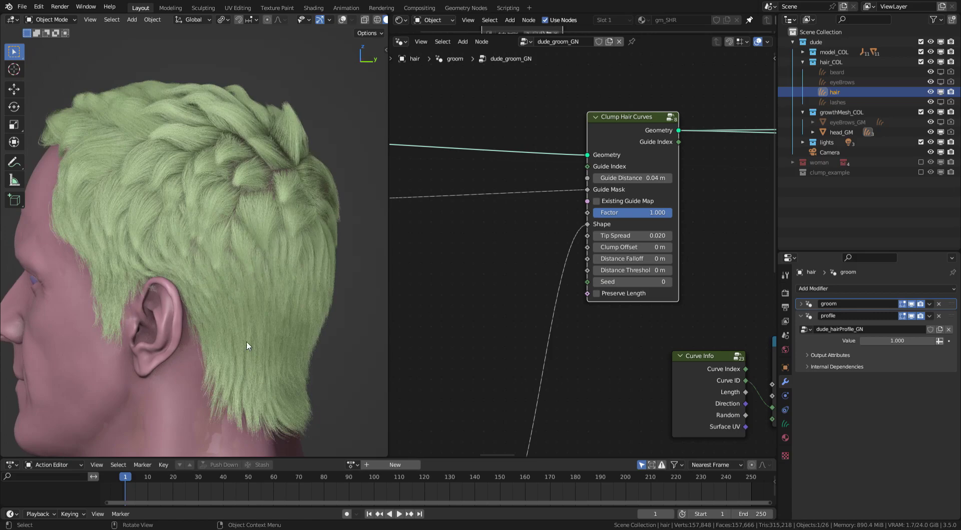
{"action": "middle_click_drag", "start_coordinate": [246, 345], "coordinate": [288, 210]}
{"action": "scroll", "coordinate": [215, 235], "scroll_direction": "up", "scroll_amount": 2}
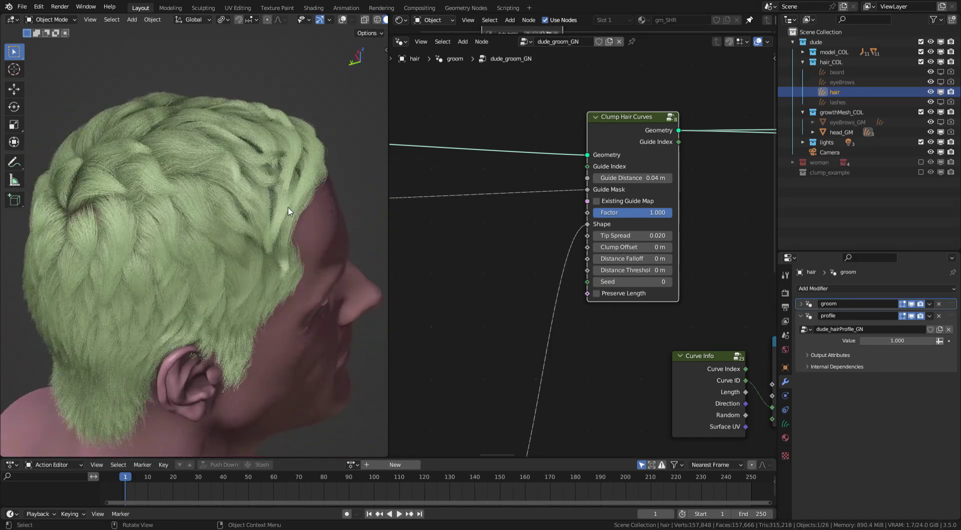
- Remove the lower Map Range node whose result is not connected to anything
{"action": "middle_click_drag", "start_coordinate": [451, 192], "coordinate": [484, 137]}
{"action": "middle_click_drag", "start_coordinate": [559, 187], "coordinate": [615, 171]}
{"action": "scroll", "coordinate": [614, 171], "scroll_direction": "down", "scroll_amount": 1}
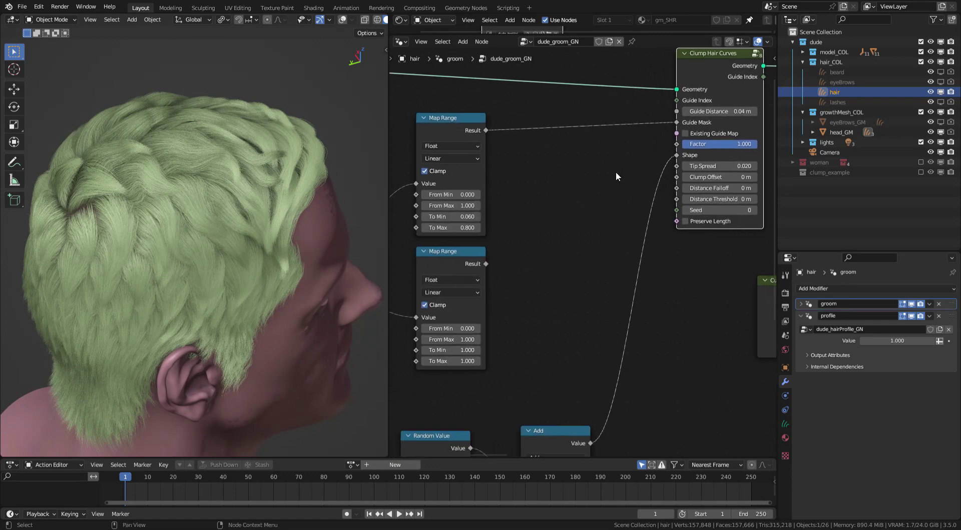
{"action": "key", "text": "ctrl+z"}
- Move the Image Texture node up beside the Map Range node that drives the clump Guide Mask
{"action": "middle_click_drag", "start_coordinate": [508, 230], "coordinate": [657, 237]}
{"action": "scroll", "coordinate": [512, 237], "scroll_direction": "down", "scroll_amount": 2}
{"action": "scroll", "coordinate": [657, 237], "scroll_direction": "up", "scroll_amount": 5}
{"action": "left_click_drag", "start_coordinate": [537, 170], "coordinate": [604, 99]}
{"action": "middle_click_drag", "start_coordinate": [589, 112], "coordinate": [536, 200]}
{"action": "left_click_drag", "start_coordinate": [553, 180], "coordinate": [549, 148]}
{"action": "middle_click_drag", "start_coordinate": [549, 147], "coordinate": [502, 168]}
{"action": "middle_click_drag", "start_coordinate": [447, 124], "coordinate": [432, 122]}
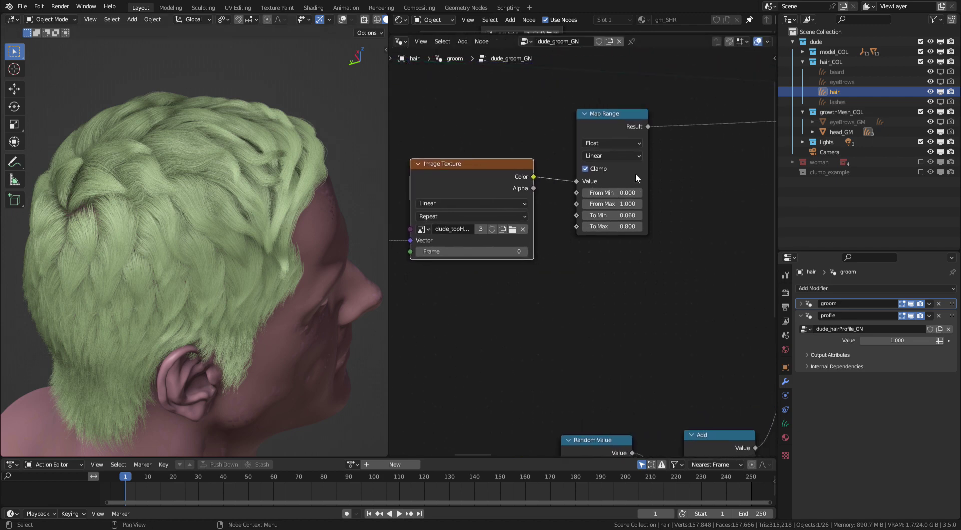
- Isolate the head_GM growth mesh and set its solid shading colour to Texture
{"action": "left_click", "coordinate": [840, 133]}
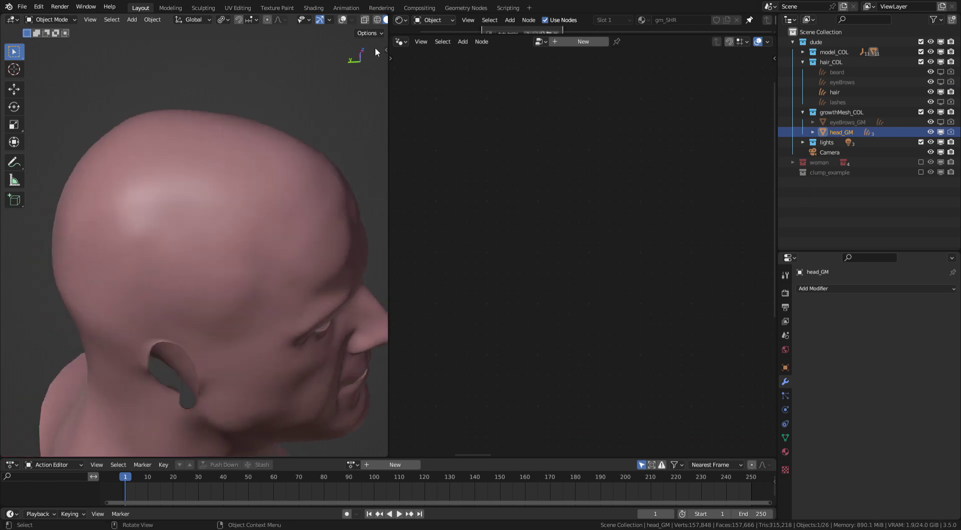
{"action": "scroll", "coordinate": [374, 20], "scroll_direction": "down", "scroll_amount": 3}
{"action": "left_click", "coordinate": [380, 19]}
{"action": "left_click", "coordinate": [412, 155]}
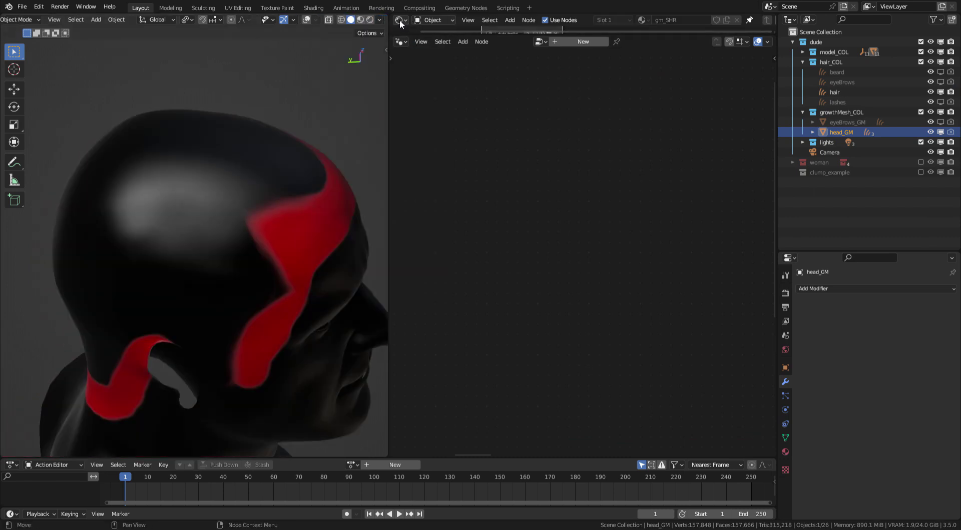
- Enlarge the Shader Editor and select the dude_topHair_clump image texture node to display its map on the head
{"action": "left_click", "coordinate": [421, 41]}
{"action": "left_click_drag", "start_coordinate": [651, 35], "coordinate": [622, 308]}
{"action": "middle_click_drag", "start_coordinate": [605, 159], "coordinate": [625, 84]}
{"action": "left_click", "coordinate": [536, 153]}
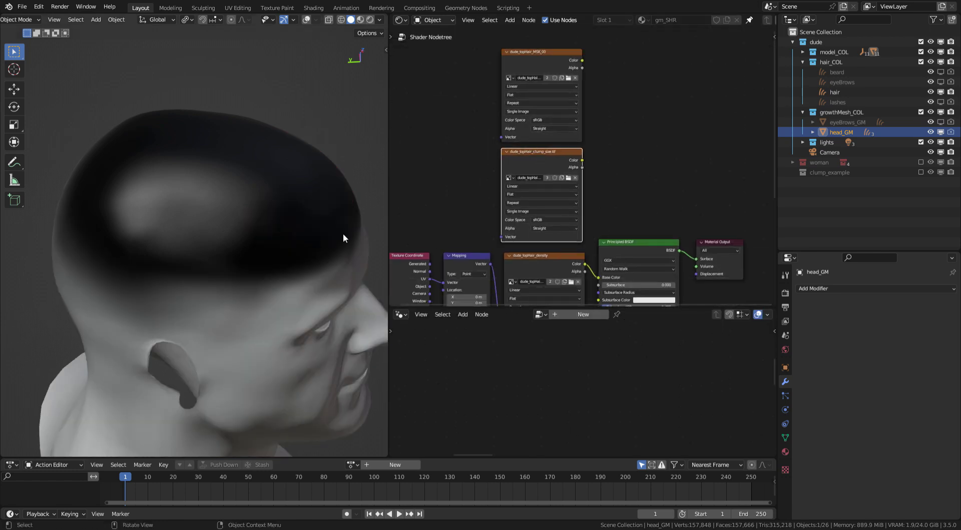
- Inspect the clump texture map on the growth mesh from the side and front of the head
{"action": "middle_click_drag", "start_coordinate": [344, 233], "coordinate": [205, 113]}
{"action": "middle_click_drag", "start_coordinate": [305, 148], "coordinate": [278, 171]}
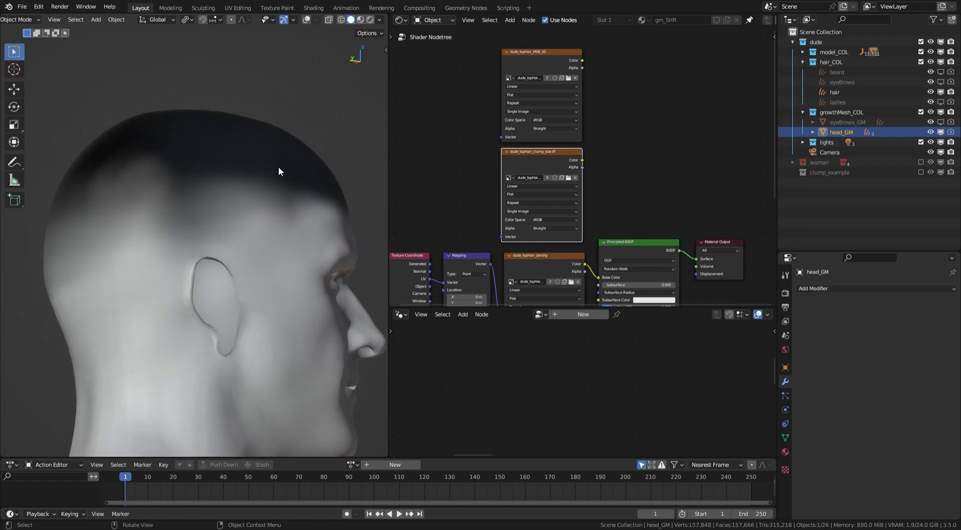
{"action": "middle_click_drag", "start_coordinate": [165, 289], "coordinate": [388, 163]}
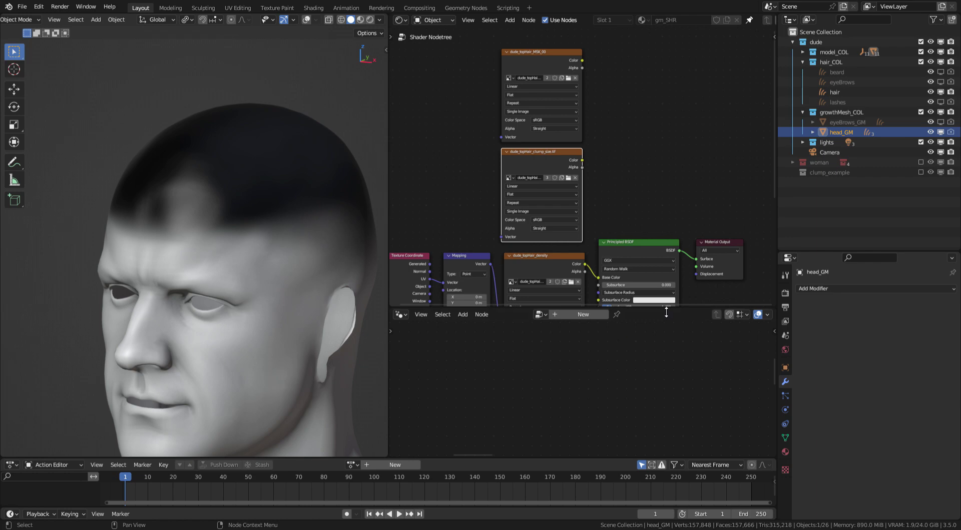
- Enlarge the geometry node editor over the shader nodes and set the solid shading colour to Random
{"action": "left_click_drag", "start_coordinate": [666, 313], "coordinate": [660, 28]}
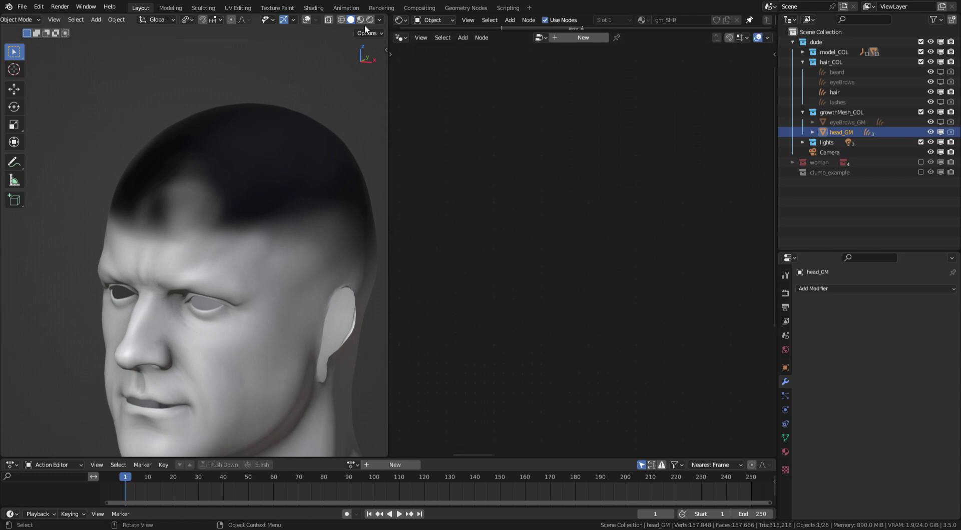
{"action": "left_click", "coordinate": [380, 20]}
{"action": "left_click", "coordinate": [378, 156]}
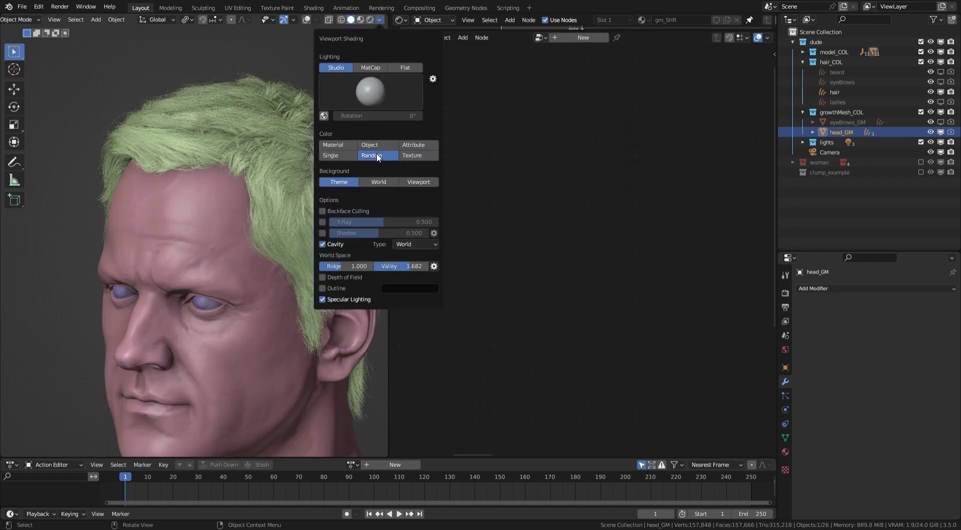
{"action": "left_click", "coordinate": [399, 36]}
{"action": "left_click", "coordinate": [400, 39]}
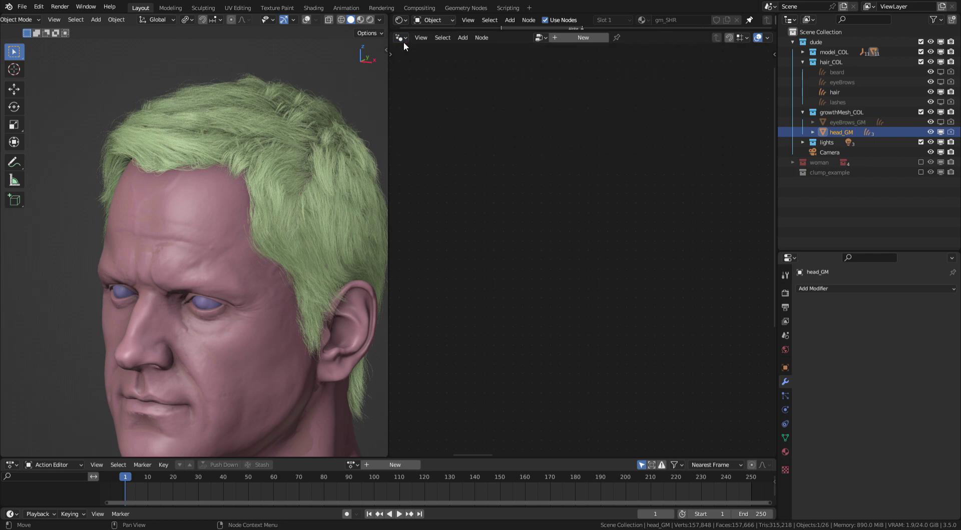
- Select the hair object and move the Map Range node that feeds the clump Guide Mask slightly lower
{"action": "left_click", "coordinate": [376, 203]}
{"action": "middle_click_drag", "start_coordinate": [584, 210], "coordinate": [593, 301], "text": "ctrl"}
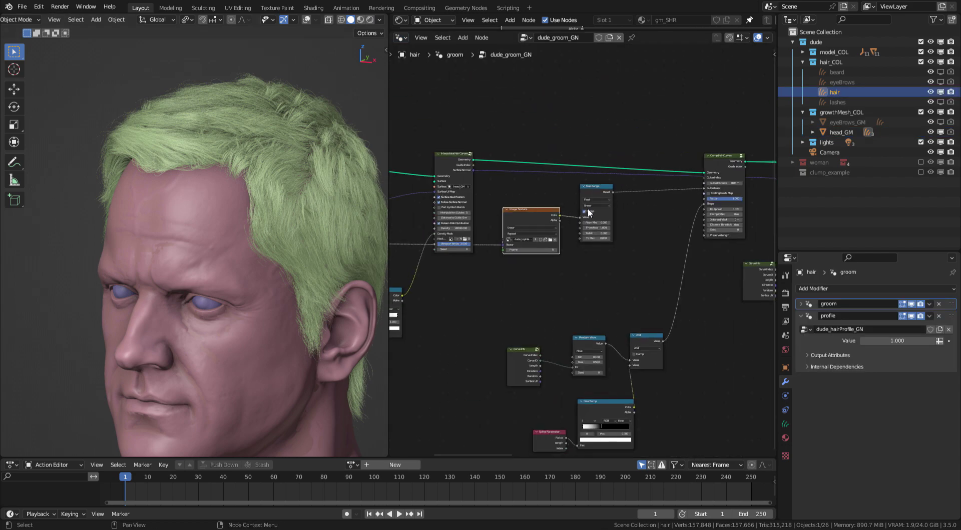
{"action": "middle_click_drag", "start_coordinate": [632, 203], "coordinate": [540, 206]}
{"action": "middle_click_drag", "start_coordinate": [571, 228], "coordinate": [620, 177], "text": "ctrl"}
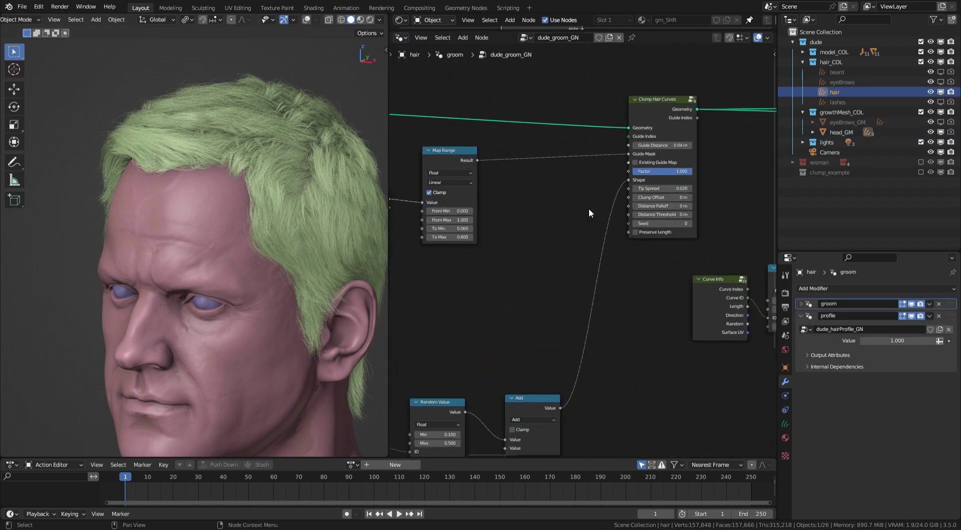
{"action": "middle_click_drag", "start_coordinate": [561, 191], "coordinate": [588, 215]}
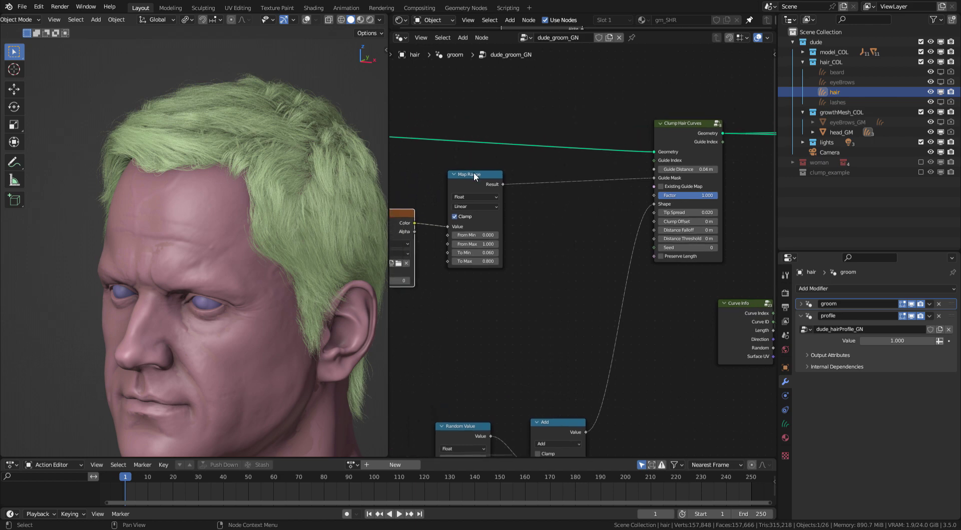
{"action": "left_click_drag", "start_coordinate": [476, 175], "coordinate": [470, 207]}
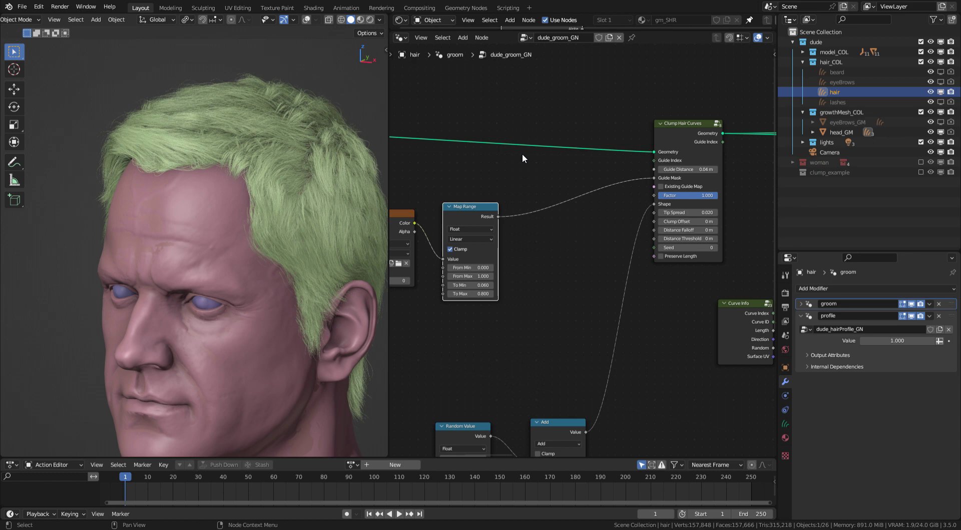
{"action": "middle_click_drag", "start_coordinate": [561, 194], "coordinate": [592, 129]}
{"action": "middle_click_drag", "start_coordinate": [511, 178], "coordinate": [475, 187]}
{"action": "scroll", "coordinate": [461, 147], "scroll_direction": "up", "scroll_amount": 1}
{"action": "left_click_drag", "start_coordinate": [506, 157], "coordinate": [509, 157]}
{"action": "middle_click_drag", "start_coordinate": [488, 206], "coordinate": [476, 204]}
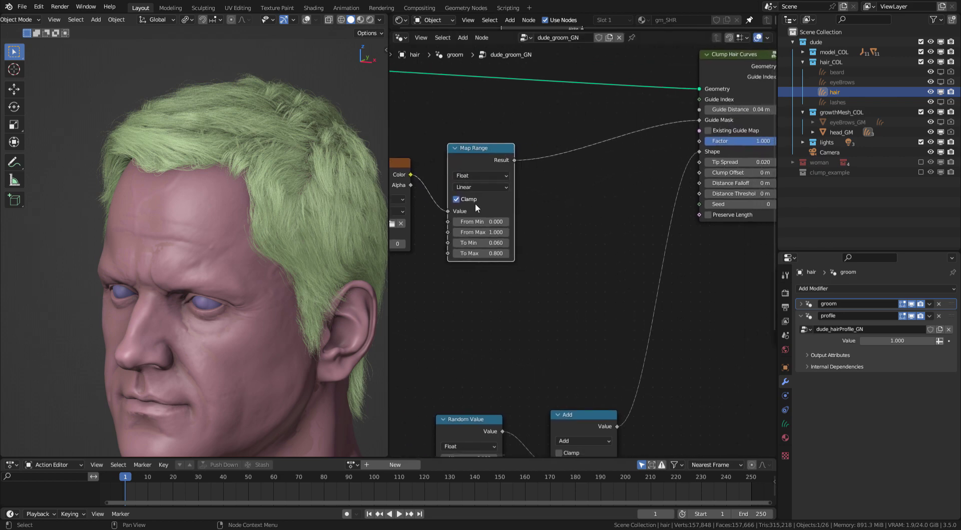
- Disconnect the Map Range result from the Guide Mask of Clump Hair Curves and check the clumping around the head
{"action": "left_click", "coordinate": [482, 254]}
{"action": "left_click", "coordinate": [527, 235]}
{"action": "middle_click_drag", "start_coordinate": [312, 215], "coordinate": [227, 203]}
{"action": "middle_click_drag", "start_coordinate": [581, 163], "coordinate": [532, 183]}
{"action": "left_click_drag", "start_coordinate": [648, 141], "coordinate": [547, 207]}
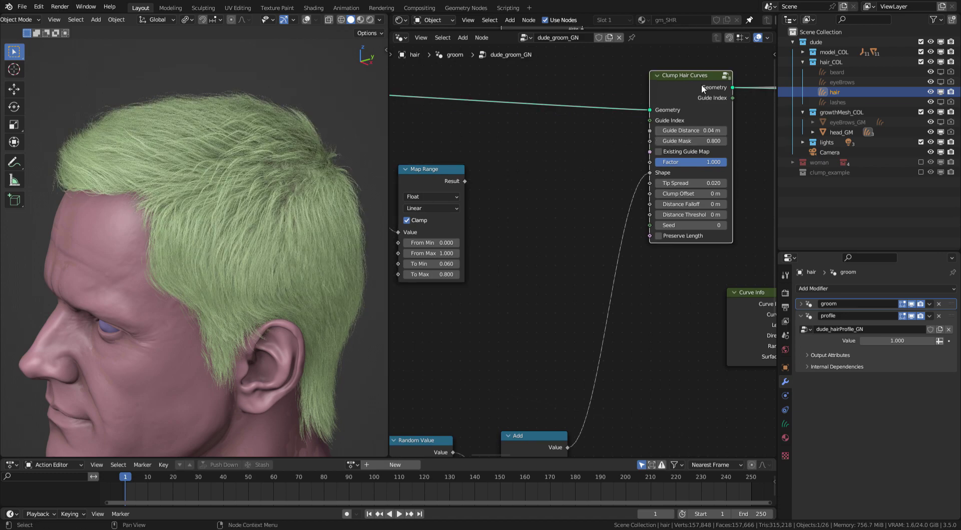
{"action": "scroll", "coordinate": [285, 199], "scroll_direction": "up", "scroll_amount": 5}
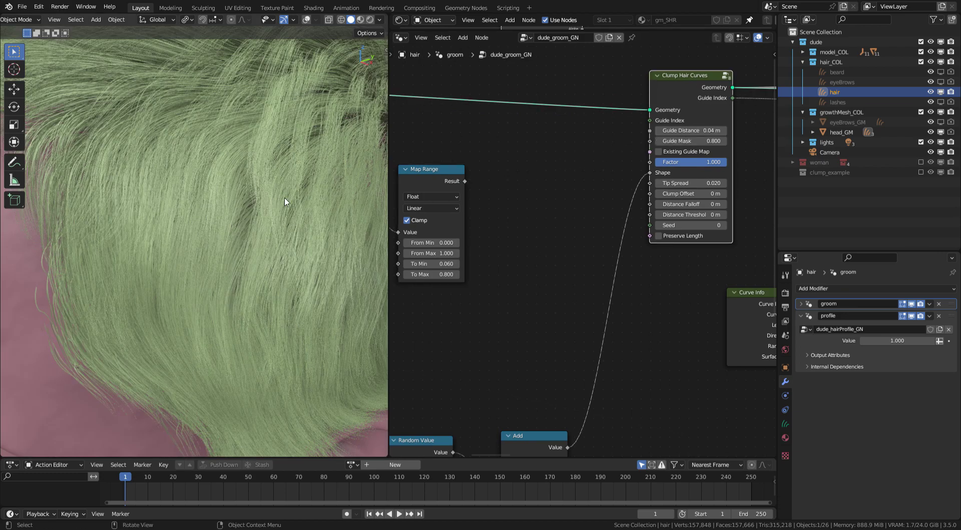
{"action": "scroll", "coordinate": [278, 262], "scroll_direction": "down", "scroll_amount": 8}
{"action": "scroll", "coordinate": [228, 235], "scroll_direction": "up", "scroll_amount": 3}
{"action": "middle_click_drag", "start_coordinate": [383, 204], "coordinate": [328, 206]}
- Set the Guide Distance of the Clump Hair Curves node to 0.01 m and view the hair from the side
{"action": "left_click", "coordinate": [698, 131]}
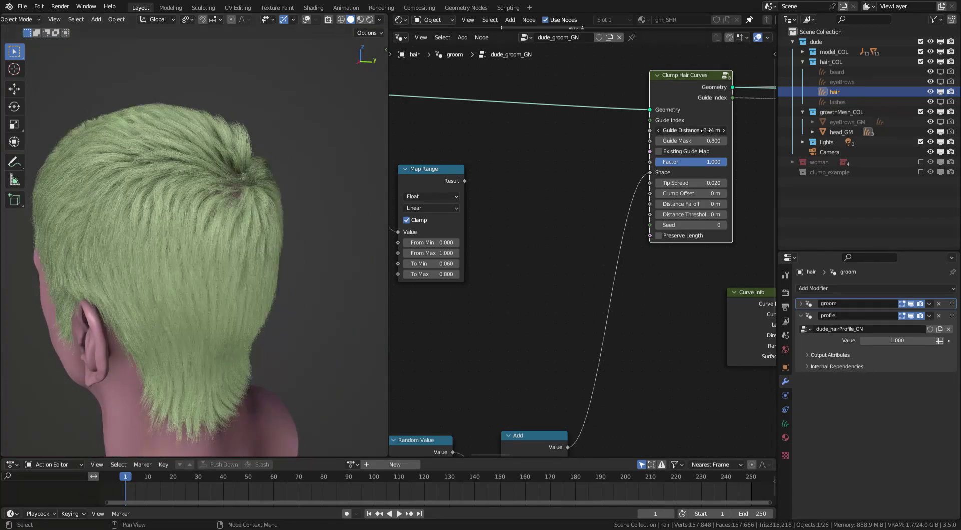
{"action": "type", "text": ".0"}
{"action": "key", "text": "Return"}
{"action": "middle_click_drag", "start_coordinate": [253, 200], "coordinate": [350, 210]}
- Set the Guide Distance of Clump Hair Curves to 0.08 m and view the clumps from behind
{"action": "left_click", "coordinate": [697, 131]}
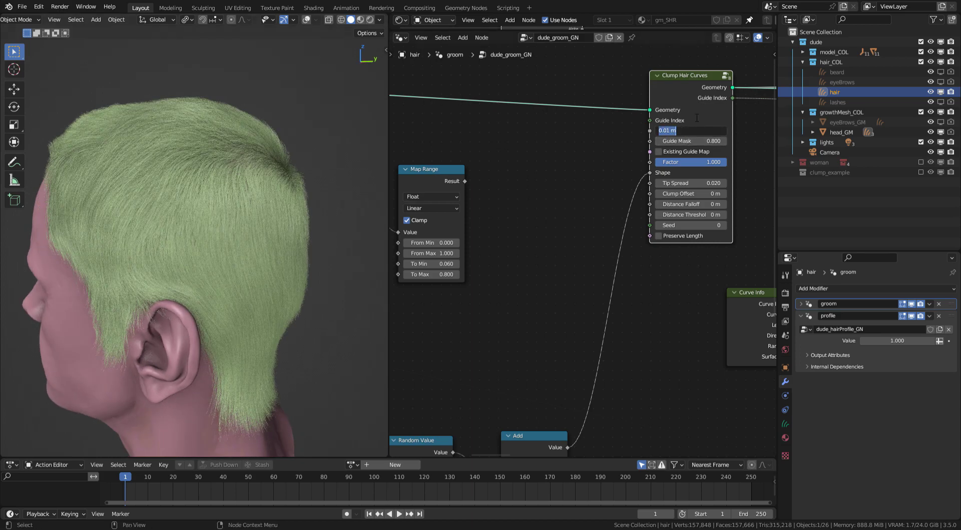
{"action": "key", "text": "BackSpace"}
{"action": "type", "text": ".08"}
{"action": "key", "text": "Return"}
{"action": "middle_click_drag", "start_coordinate": [252, 221], "coordinate": [320, 215]}
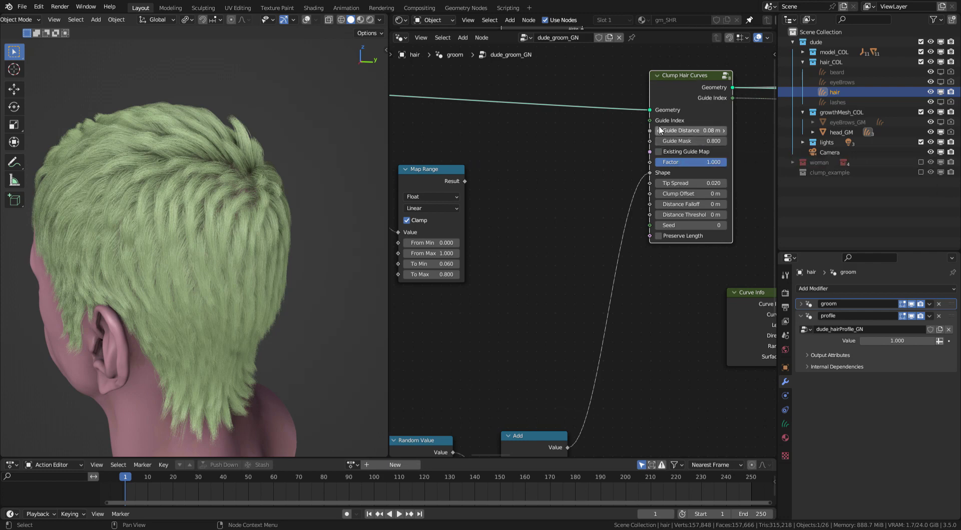
- Try Guide Mask values of 1 and 0.1 on the Clump Hair Curves node
{"action": "left_click", "coordinate": [702, 141]}
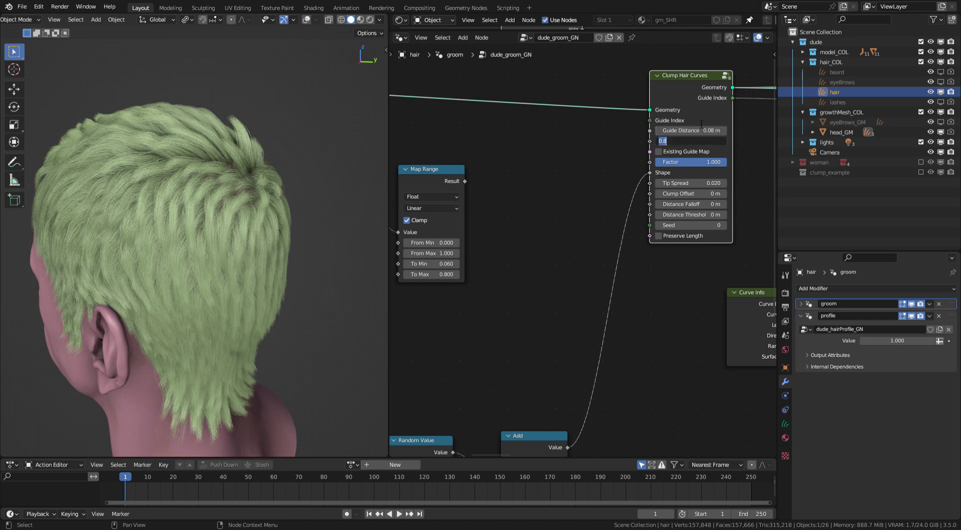
{"action": "type", "text": "1"}
{"action": "key", "text": "Return"}
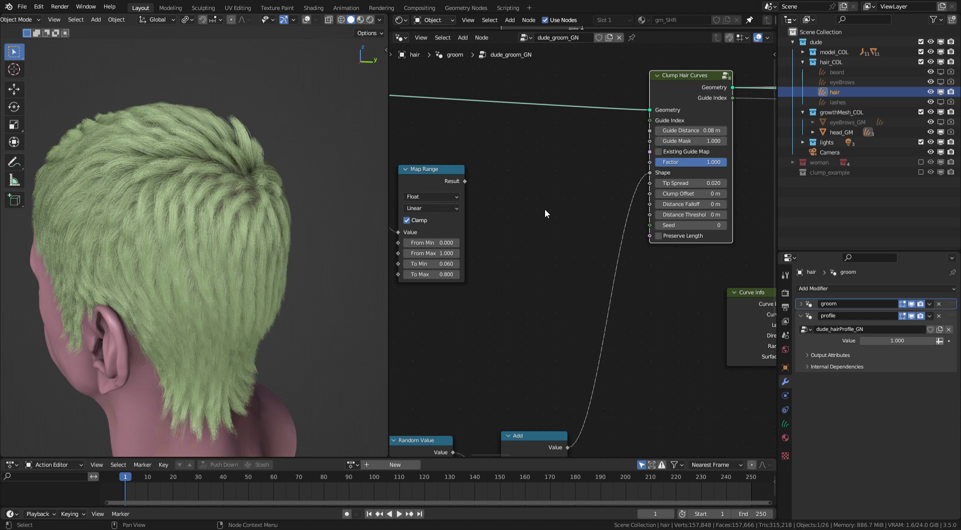
{"action": "left_click", "coordinate": [702, 141]}
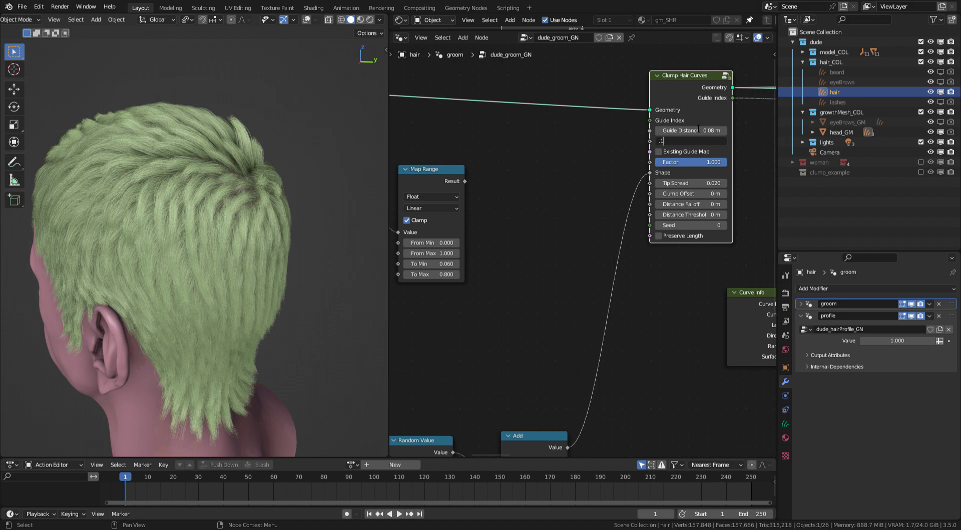
{"action": "key", "text": "Return"}
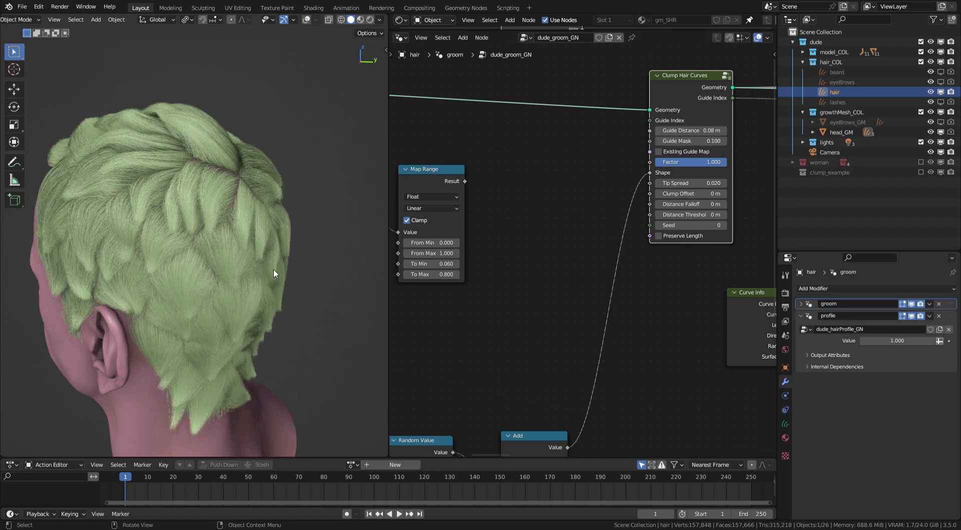
{"action": "middle_click_drag", "start_coordinate": [273, 269], "coordinate": [320, 201]}
- Reconnect the Map Range result to the Guide Mask input and check the clumps from the back and side
{"action": "middle_click_drag", "start_coordinate": [558, 172], "coordinate": [565, 170]}
{"action": "left_click_drag", "start_coordinate": [472, 180], "coordinate": [653, 138]}
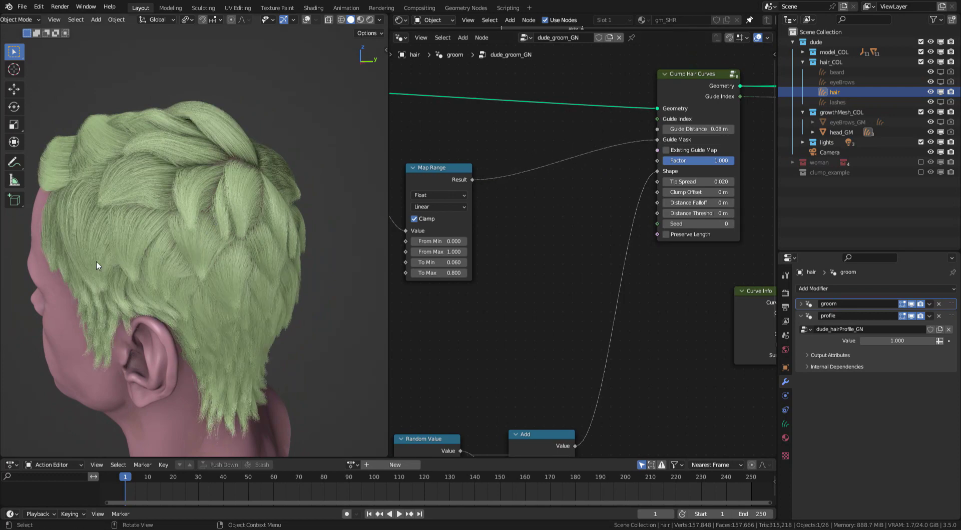
{"action": "middle_click_drag", "start_coordinate": [270, 273], "coordinate": [242, 235]}
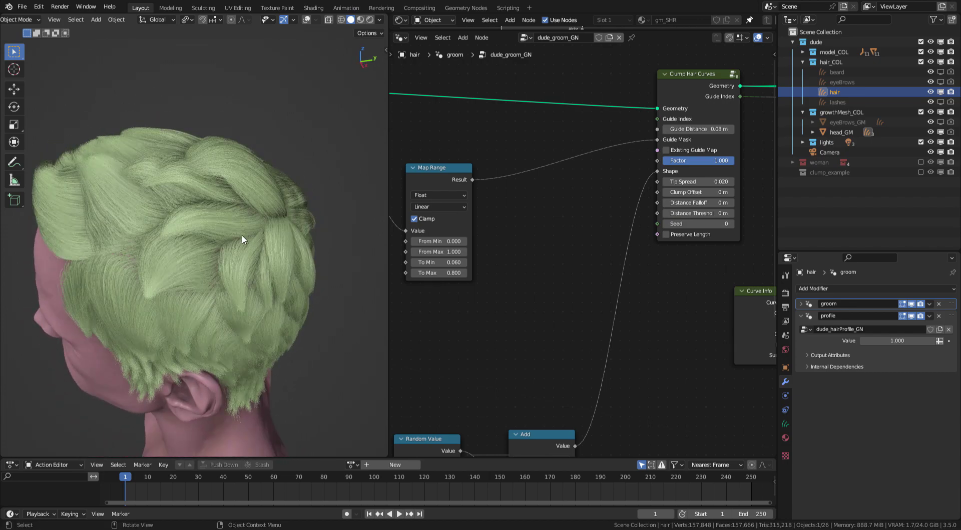
{"action": "middle_click_drag", "start_coordinate": [154, 200], "coordinate": [268, 165]}
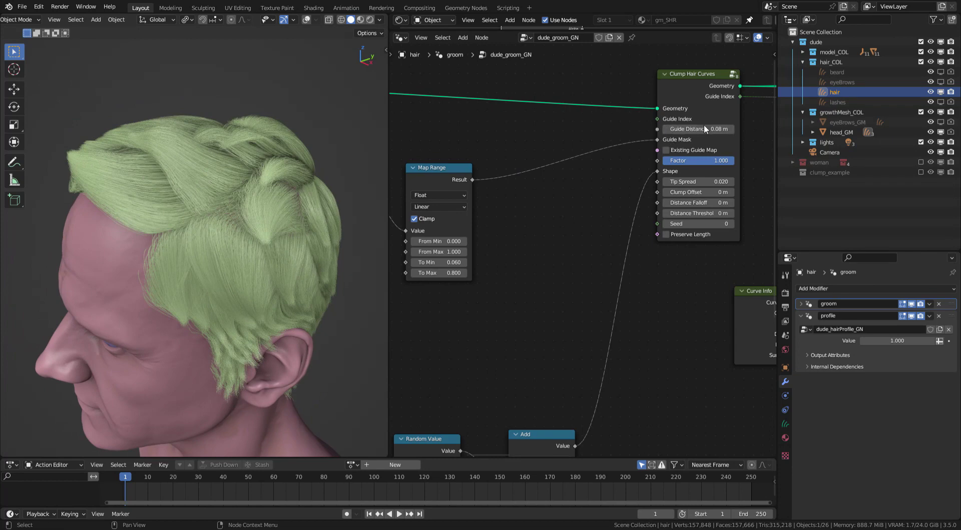
- Try Guide Distances of 0.05 m and 0.02 m on Clump Hair Curves and view the hair from above
{"action": "key", "text": "BackSpace"}
{"action": "key", "text": "Return"}
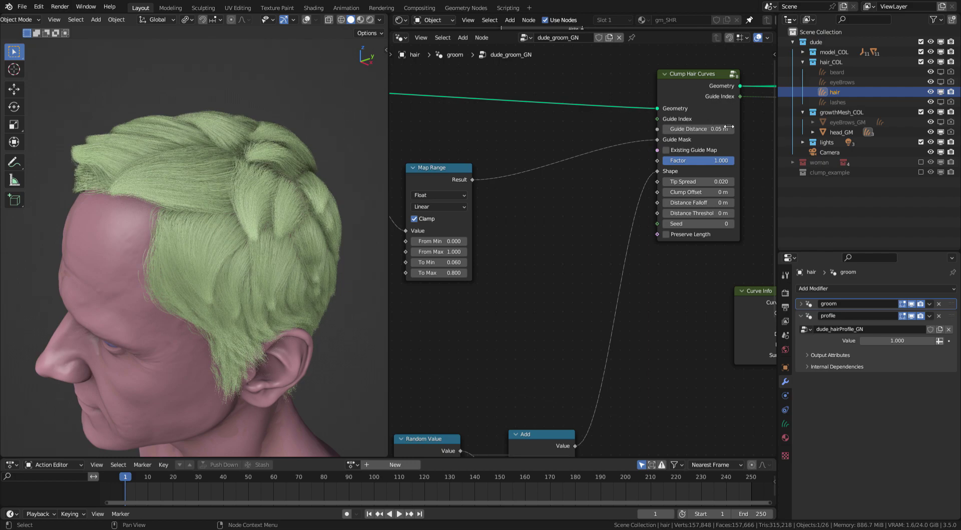
{"action": "double_click", "coordinate": [728, 127]}
{"action": "key", "text": "BackSpace"}
{"action": "type", "text": ".0"}
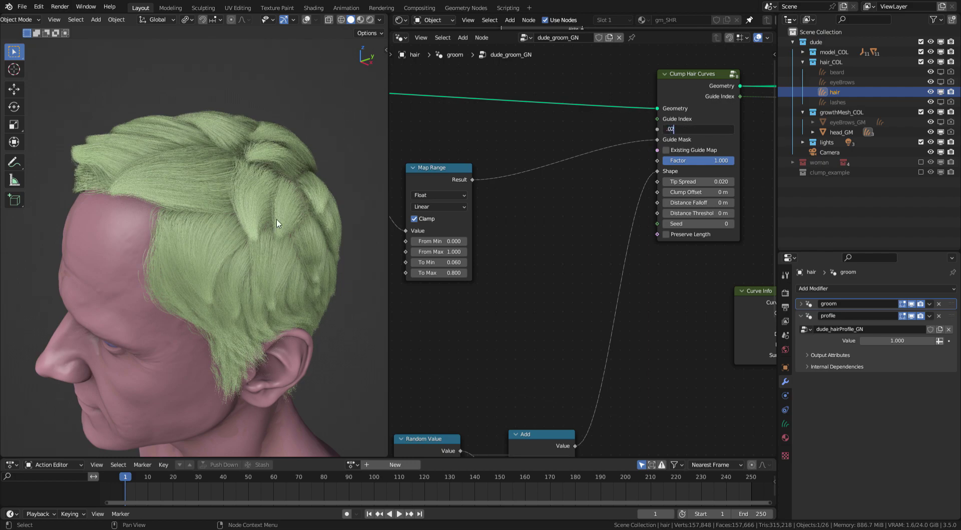
{"action": "type", "text": "2"}
{"action": "key", "text": "Return"}
{"action": "middle_click_drag", "start_coordinate": [272, 258], "coordinate": [270, 230]}
- Set the Guide Distance of the Clump Hair Curves node to 0.03 m
{"action": "double_click", "coordinate": [712, 128]}
{"action": "key", "text": "BackSpace"}
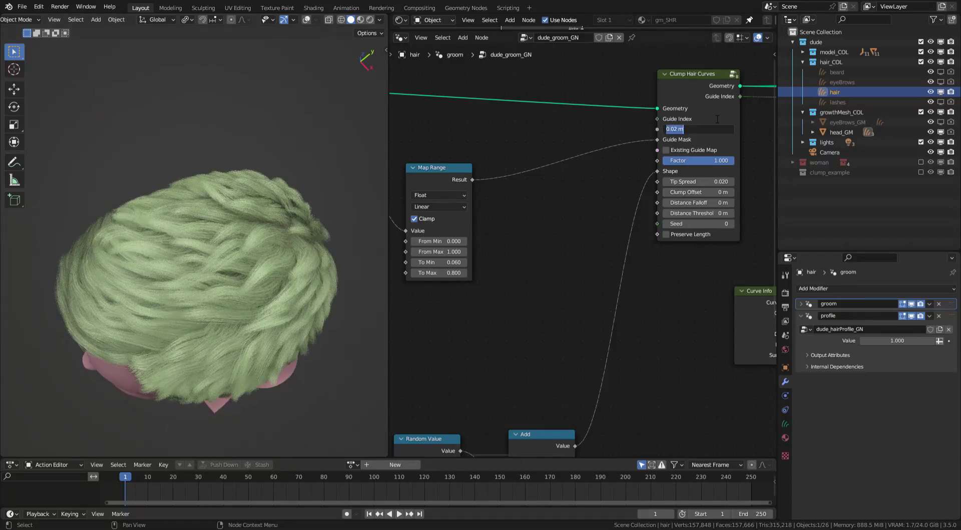
{"action": "type", "text": ".03"}
{"action": "key", "text": "Return"}
- Move the Spline Parameter and ColorRamp nodes up beneath the Random Value node that feeds the clump shape
{"action": "scroll", "coordinate": [593, 120], "scroll_direction": "down", "scroll_amount": 2}
{"action": "middle_click_drag", "start_coordinate": [556, 205], "coordinate": [695, 95]}
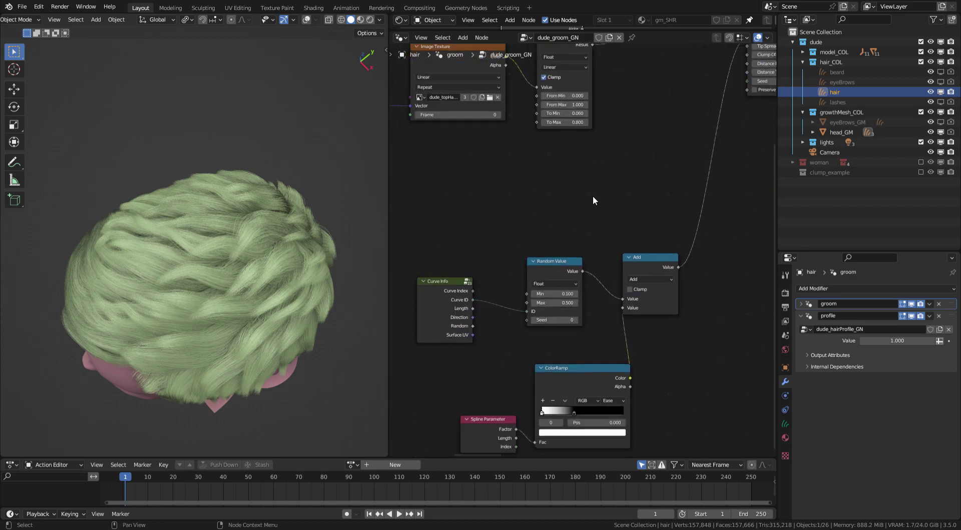
{"action": "middle_click_drag", "start_coordinate": [581, 269], "coordinate": [545, 186]}
{"action": "scroll", "coordinate": [605, 165], "scroll_direction": "up", "scroll_amount": 5}
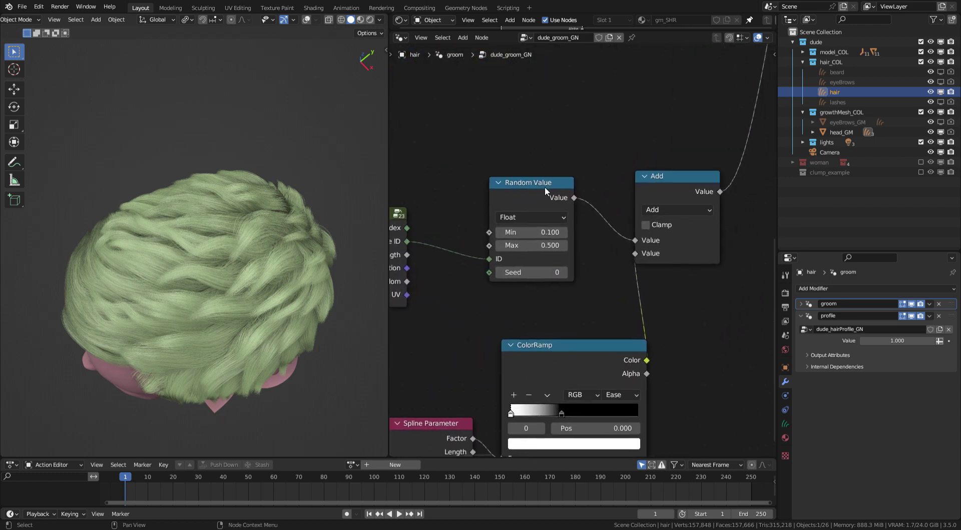
{"action": "middle_click_drag", "start_coordinate": [497, 240], "coordinate": [559, 169]}
{"action": "left_click_drag", "start_coordinate": [473, 264], "coordinate": [666, 436]}
{"action": "left_click_drag", "start_coordinate": [629, 277], "coordinate": [569, 246]}
{"action": "middle_click_drag", "start_coordinate": [628, 199], "coordinate": [605, 242]}
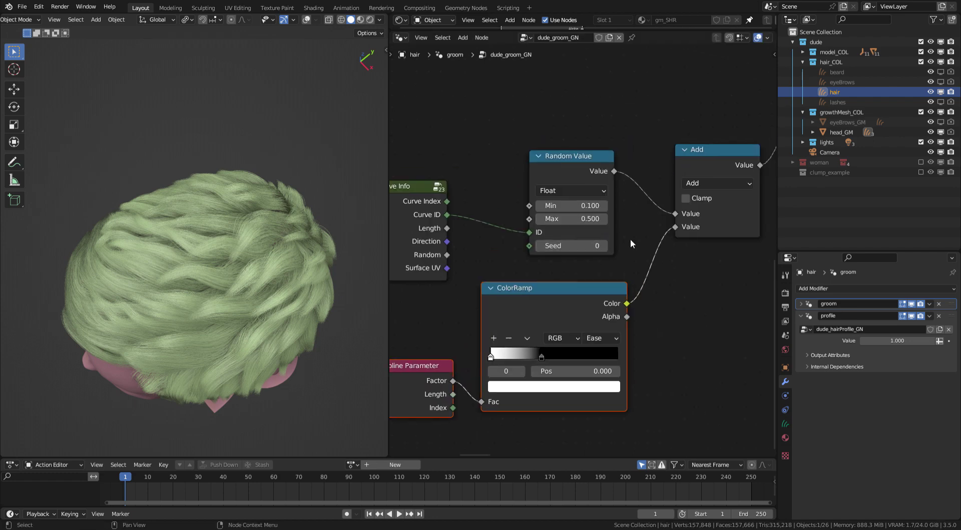
{"action": "key", "text": "g"}
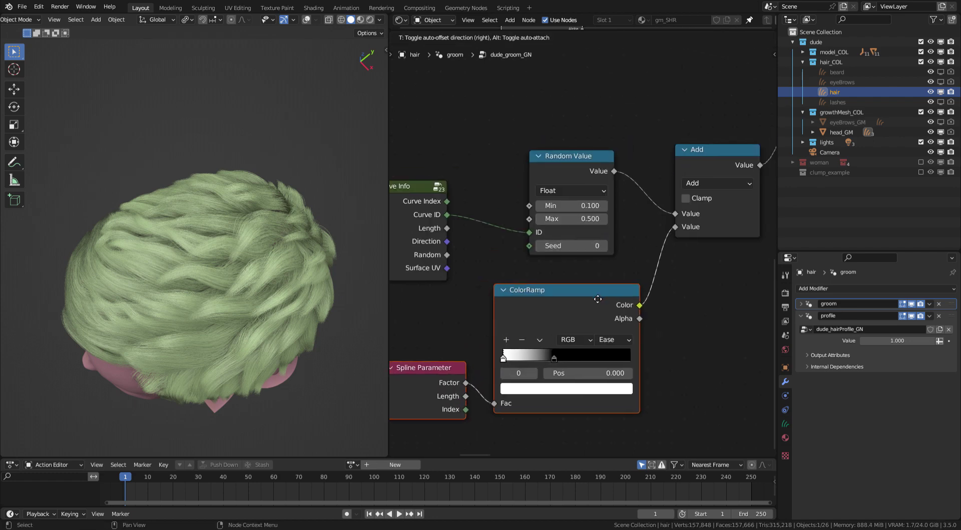
{"action": "left_click_drag", "start_coordinate": [611, 297], "coordinate": [612, 295]}
- Disconnect the Add node from the Shape input of Clump Hair Curves and compare the clumps on the back of the head
{"action": "middle_click_drag", "start_coordinate": [310, 295], "coordinate": [275, 253]}
{"action": "scroll", "coordinate": [272, 226], "scroll_direction": "up", "scroll_amount": 6}
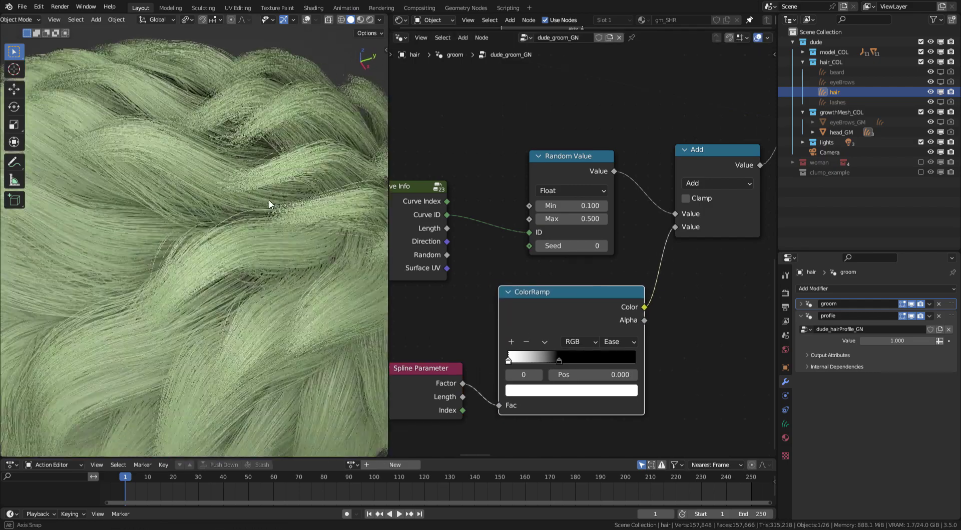
{"action": "middle_click_drag", "start_coordinate": [270, 204], "coordinate": [239, 207]}
{"action": "scroll", "coordinate": [283, 217], "scroll_direction": "down", "scroll_amount": 7}
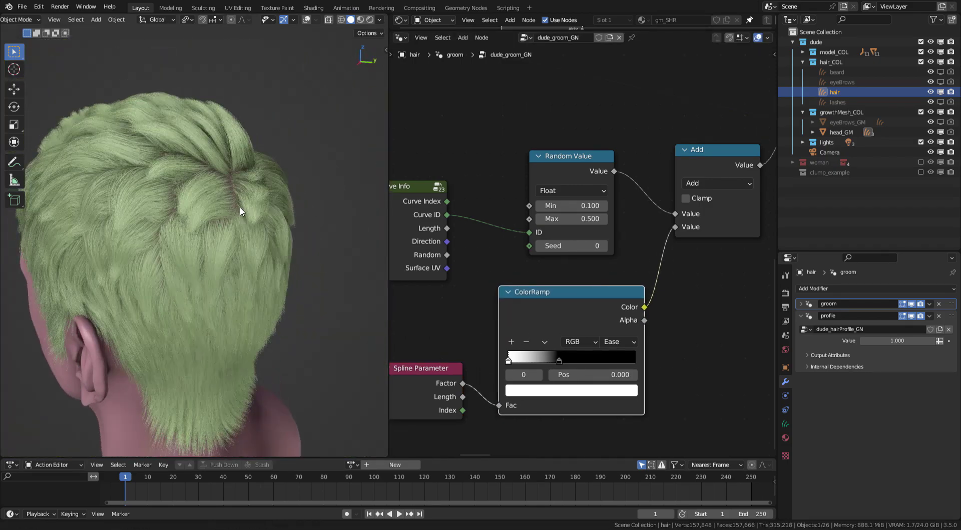
{"action": "scroll", "coordinate": [245, 177], "scroll_direction": "up", "scroll_amount": 6}
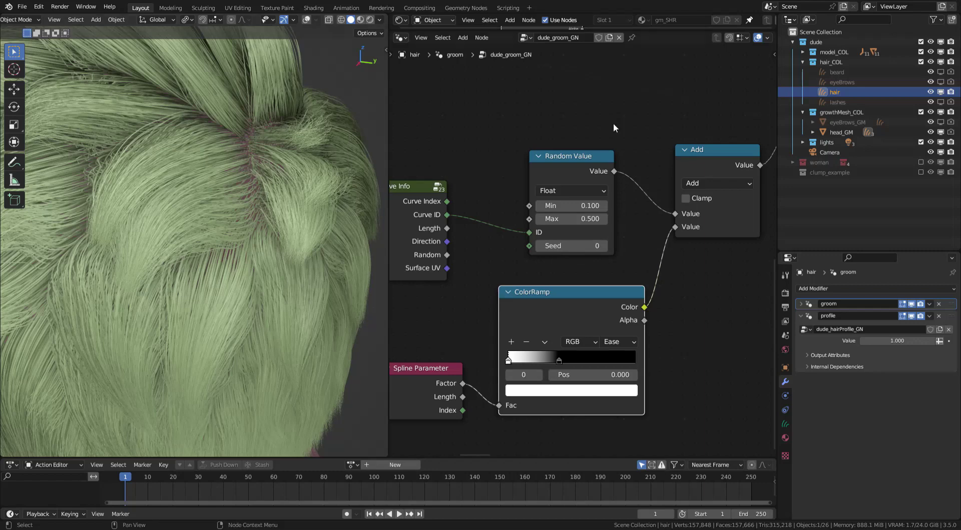
{"action": "scroll", "coordinate": [614, 123], "scroll_direction": "down", "scroll_amount": 8}
{"action": "middle_click_drag", "start_coordinate": [591, 135], "coordinate": [696, 215]}
{"action": "scroll", "coordinate": [575, 144], "scroll_direction": "up", "scroll_amount": 7}
{"action": "left_click_drag", "start_coordinate": [562, 170], "coordinate": [601, 194]}
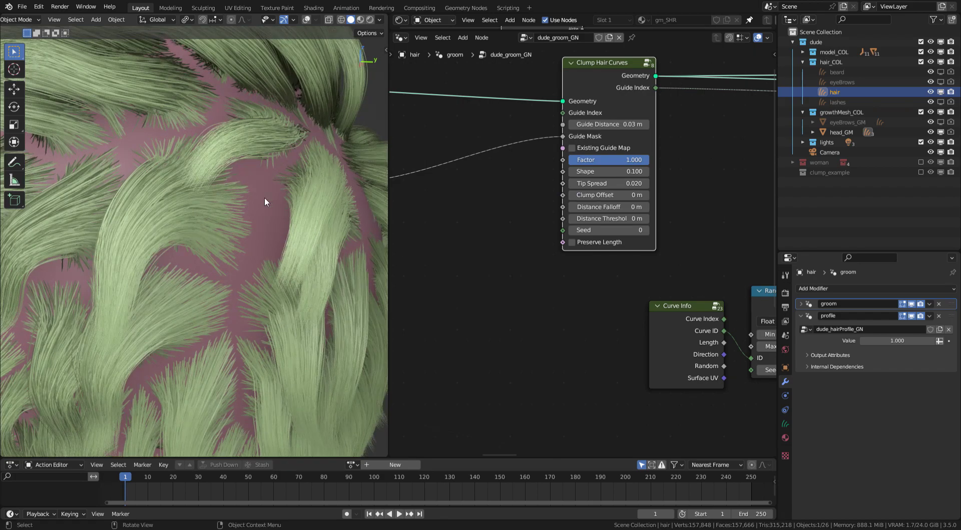
{"action": "middle_click_drag", "start_coordinate": [264, 197], "coordinate": [212, 239]}
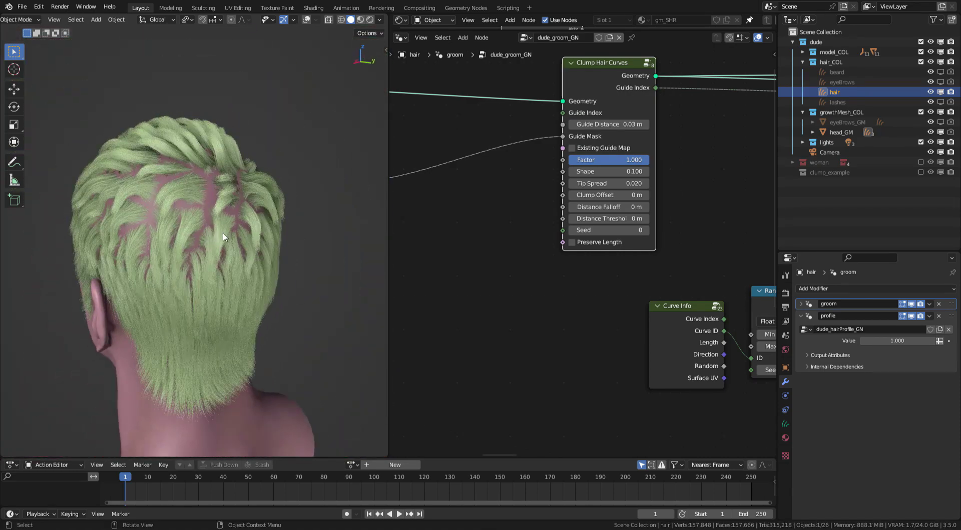
{"action": "middle_click_drag", "start_coordinate": [241, 209], "coordinate": [237, 188]}
- Reconnect the Add value to the Shape input of Clump Hair Curves and shift that node slightly lower
{"action": "middle_click_drag", "start_coordinate": [408, 165], "coordinate": [489, 335]}
{"action": "left_click_drag", "start_coordinate": [561, 386], "coordinate": [636, 115]}
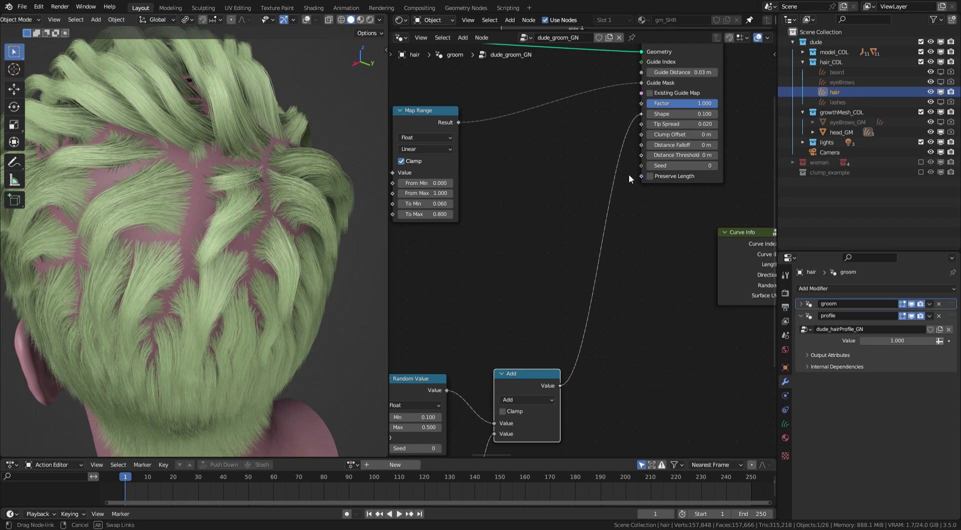
{"action": "middle_click_drag", "start_coordinate": [605, 203], "coordinate": [517, 271]}
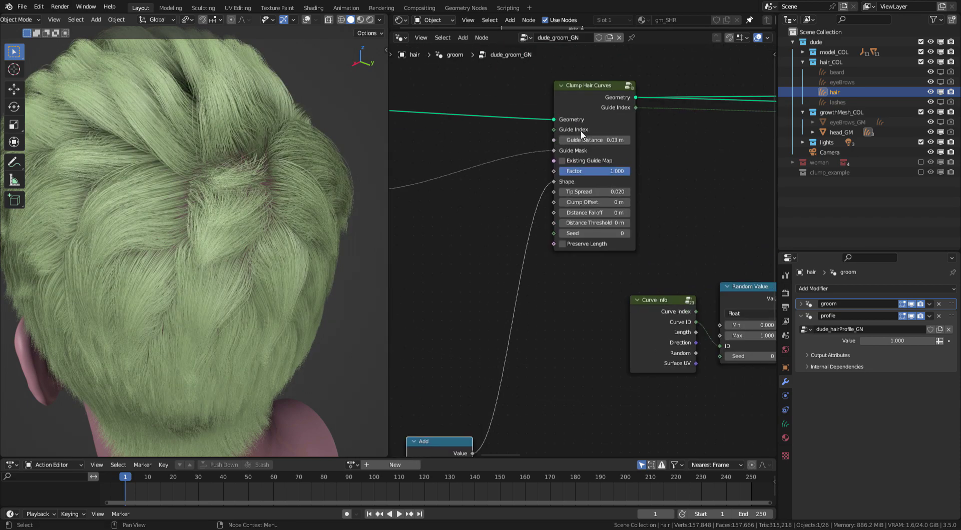
{"action": "left_click_drag", "start_coordinate": [582, 135], "coordinate": [576, 150]}
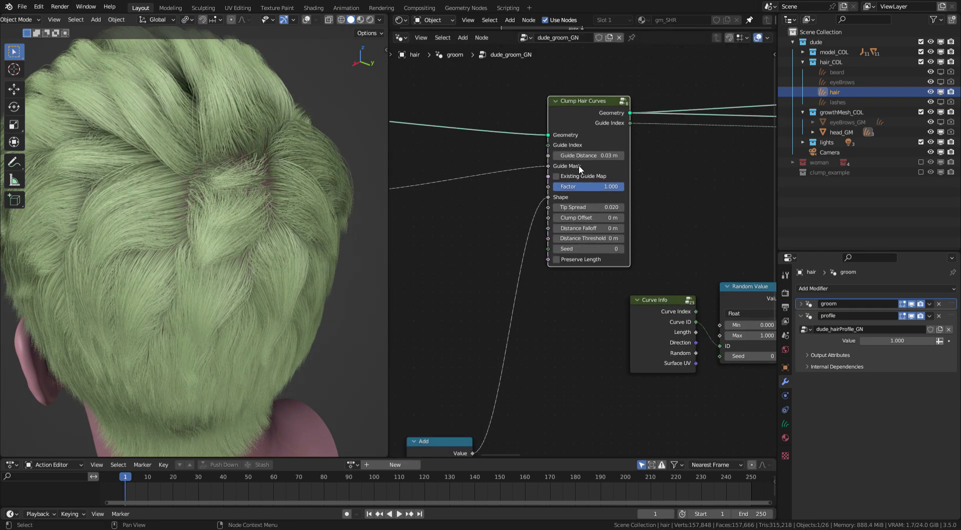
- Preview the output of the Blend Hair Curves node and inspect the blended clumps around the head
{"action": "middle_click_drag", "start_coordinate": [280, 165], "coordinate": [321, 175]}
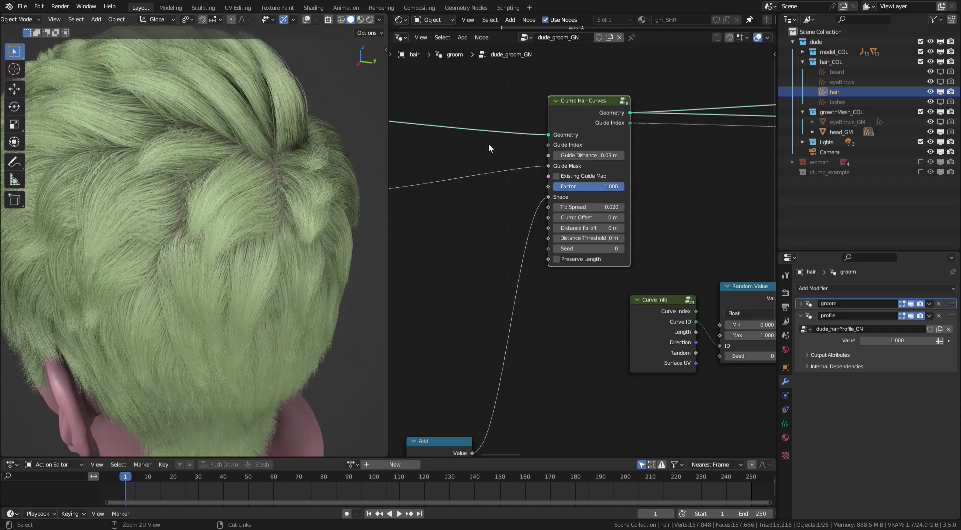
{"action": "scroll", "coordinate": [559, 175], "scroll_direction": "down", "scroll_amount": 5}
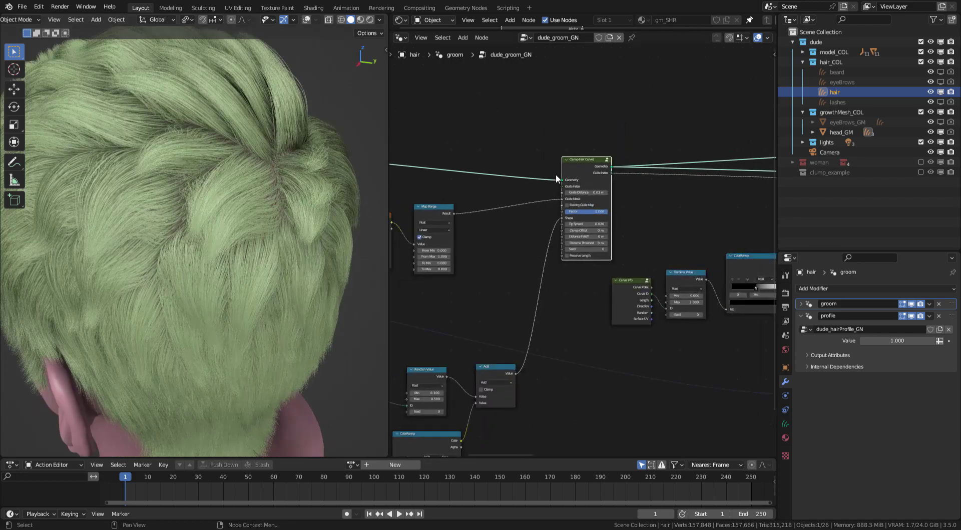
{"action": "middle_click_drag", "start_coordinate": [579, 178], "coordinate": [501, 178]}
{"action": "middle_click_drag", "start_coordinate": [301, 252], "coordinate": [345, 259]}
{"action": "middle_click_drag", "start_coordinate": [562, 199], "coordinate": [466, 221]}
{"action": "scroll", "coordinate": [566, 170], "scroll_direction": "up", "scroll_amount": 4}
{"action": "left_click", "coordinate": [554, 184], "text": "ctrl+shift"}
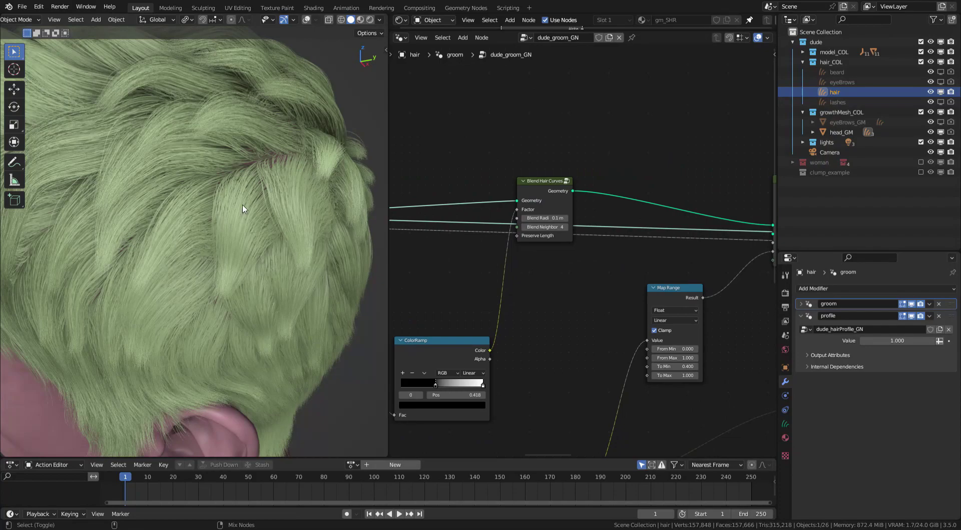
{"action": "middle_click_drag", "start_coordinate": [265, 224], "coordinate": [267, 256]}
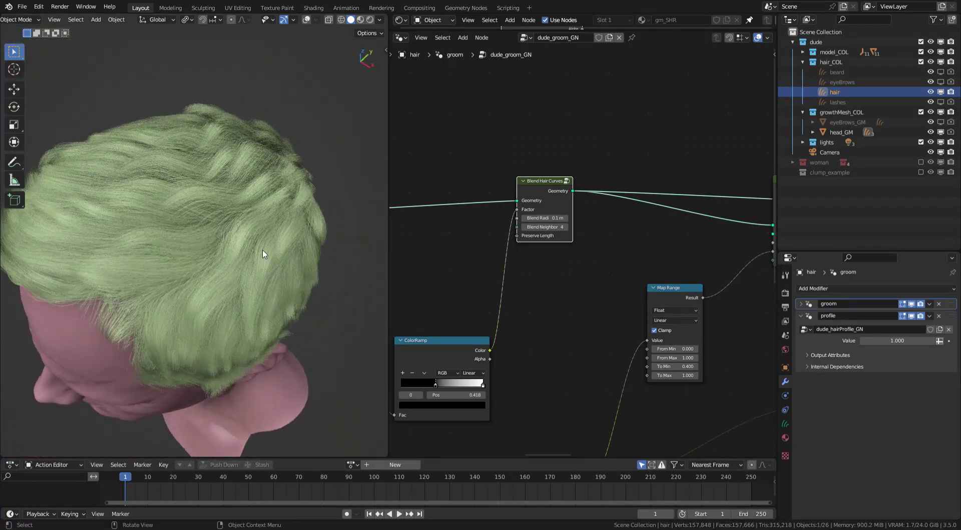
{"action": "middle_click_drag", "start_coordinate": [404, 289], "coordinate": [638, 229]}
{"action": "middle_click_drag", "start_coordinate": [263, 256], "coordinate": [175, 182]}
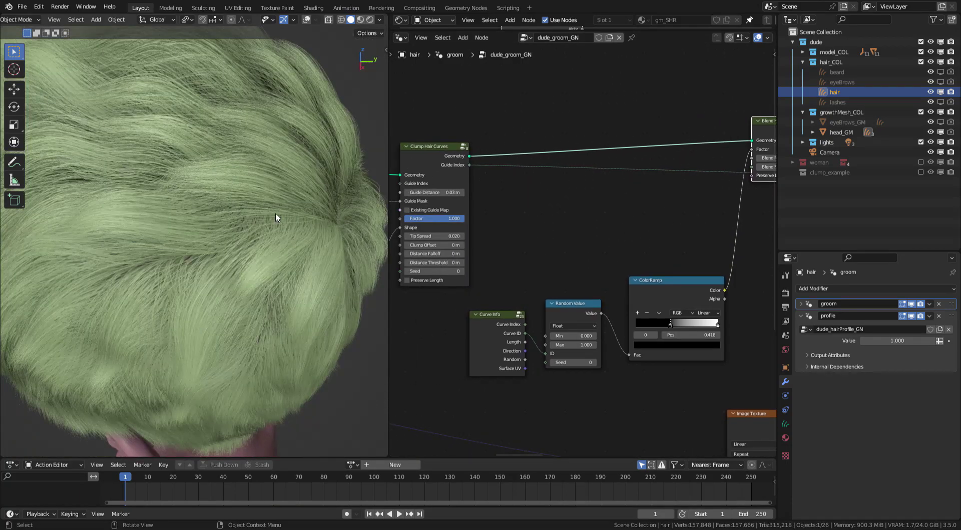
- Select the Curve Info, Random Value and ColorRamp nodes feeding the Blend Hair Curves Factor and shift them slightly up
{"action": "middle_click_drag", "start_coordinate": [530, 198], "coordinate": [509, 135]}
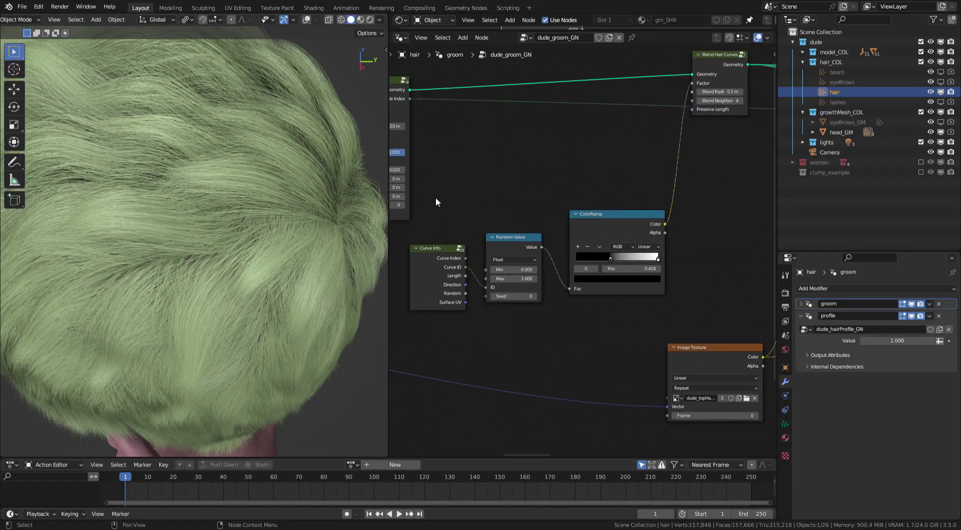
{"action": "left_click_drag", "start_coordinate": [436, 198], "coordinate": [592, 263]}
{"action": "left_click_drag", "start_coordinate": [617, 214], "coordinate": [619, 202]}
{"action": "middle_click_drag", "start_coordinate": [618, 170], "coordinate": [571, 212]}
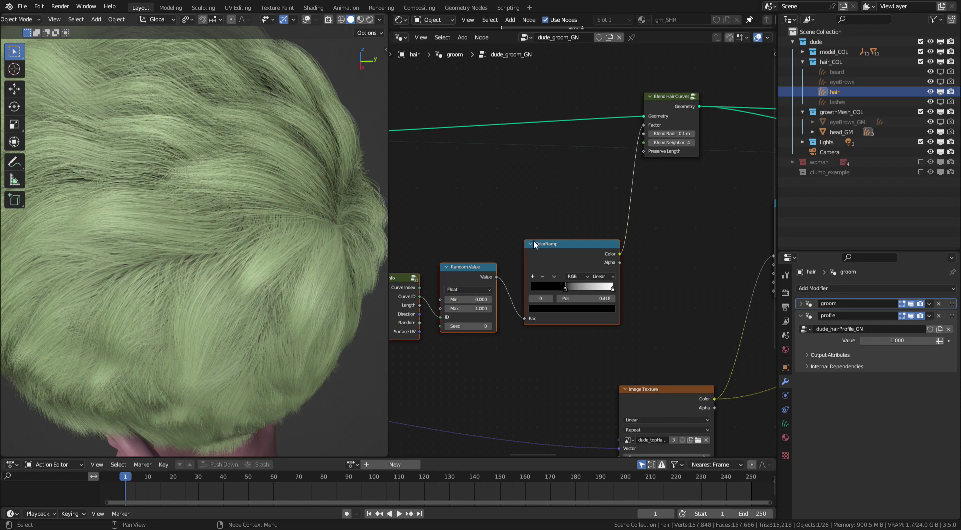
{"action": "mouse_move", "coordinate": [345, 244]}
{"action": "middle_mouse_down"}
{"action": "mouse_move", "coordinate": [264, 242]}
{"action": "mouse_move", "coordinate": [354, 235]}
{"action": "middle_mouse_up"}
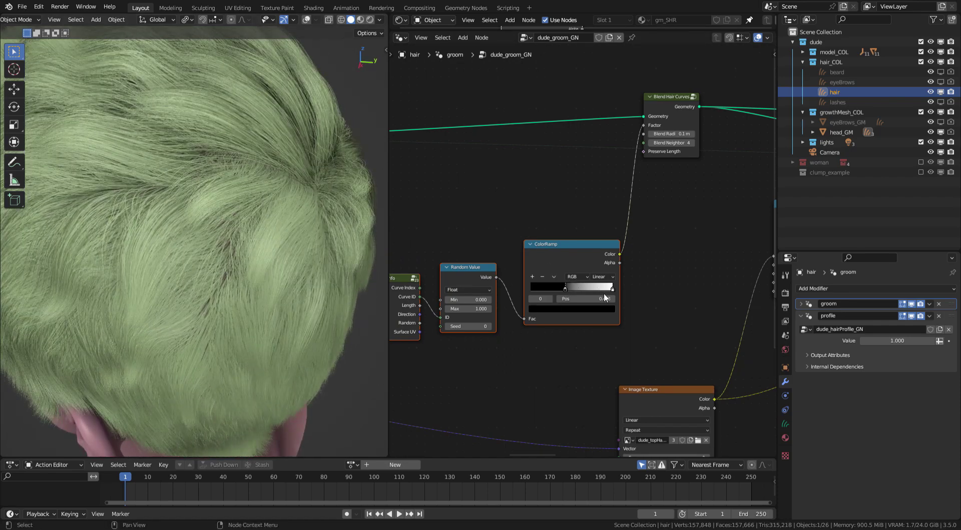
- Try the black stop of the ColorRamp driving the blend Factor at about 0.805 and at 0.000
{"action": "left_click_drag", "start_coordinate": [604, 298], "coordinate": [624, 294]}
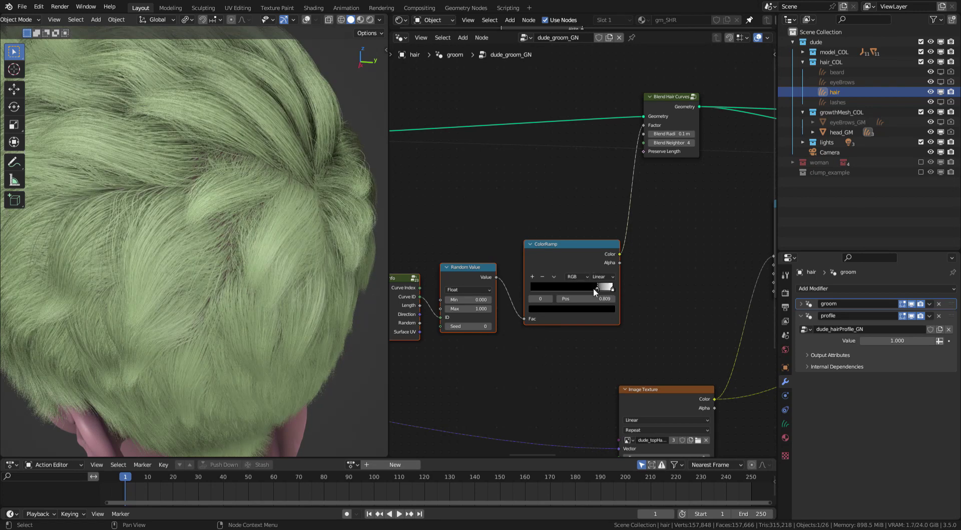
{"action": "left_click_drag", "start_coordinate": [536, 293], "coordinate": [535, 292]}
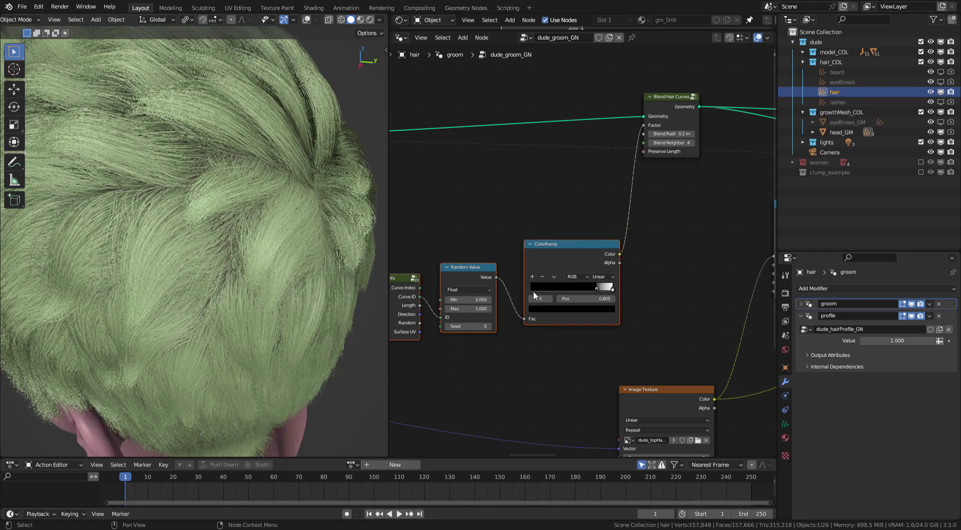
{"action": "left_click", "coordinate": [532, 292]}
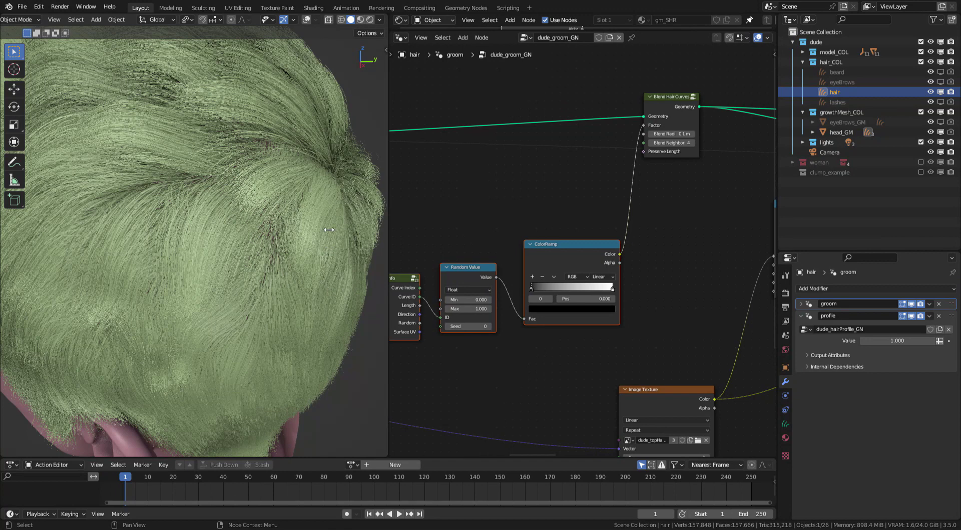
- Shift the Create Guide Index node that follows Blend Hair Curves slightly lower
{"action": "middle_click_drag", "start_coordinate": [620, 108], "coordinate": [470, 240], "text": "ctrl"}
{"action": "middle_click_drag", "start_coordinate": [470, 240], "coordinate": [595, 161], "text": "ctrl"}
{"action": "left_click_drag", "start_coordinate": [622, 190], "coordinate": [615, 224]}
{"action": "middle_click_drag", "start_coordinate": [642, 199], "coordinate": [599, 171]}
{"action": "middle_click_drag", "start_coordinate": [588, 220], "coordinate": [588, 146]}
{"action": "left_click_drag", "start_coordinate": [516, 165], "coordinate": [514, 170]}
{"action": "middle_click_drag", "start_coordinate": [516, 169], "coordinate": [594, 187]}
{"action": "scroll", "coordinate": [594, 188], "scroll_direction": "down", "scroll_amount": 7}
{"action": "middle_click_drag", "start_coordinate": [594, 187], "coordinate": [640, 143]}
{"action": "middle_click_drag", "start_coordinate": [580, 239], "coordinate": [694, 146]}
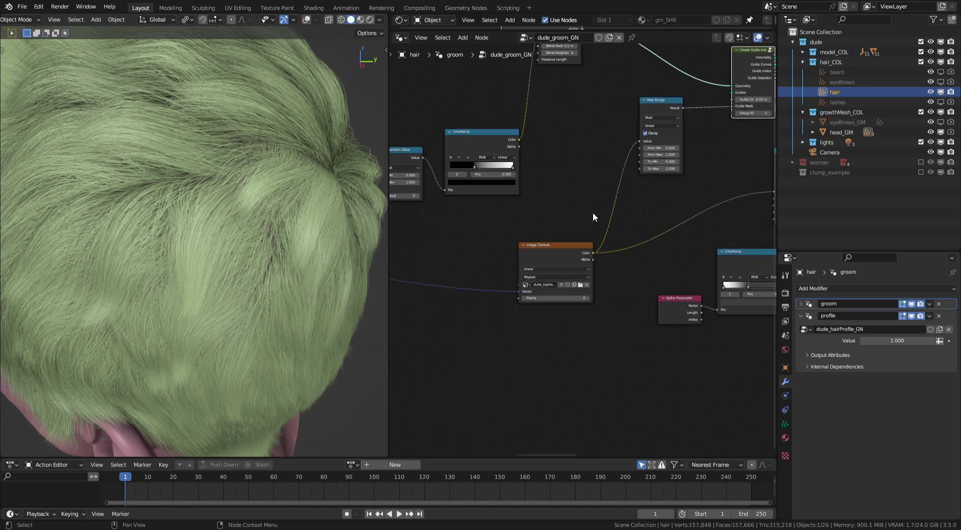
- Nudge the Image Texture node and the Map Range node that feed the Guide Mask of the Create Guide Index node
{"action": "middle_click_drag", "start_coordinate": [592, 212], "coordinate": [616, 182], "text": "ctrl"}
{"action": "left_click_drag", "start_coordinate": [585, 236], "coordinate": [605, 197]}
{"action": "middle_click_drag", "start_coordinate": [611, 185], "coordinate": [475, 293]}
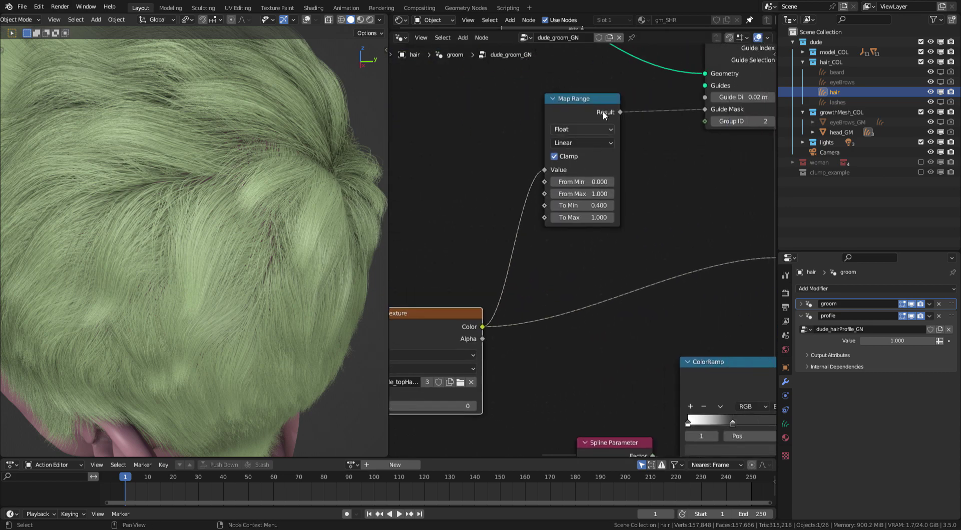
{"action": "left_click_drag", "start_coordinate": [596, 115], "coordinate": [590, 128]}
{"action": "middle_click_drag", "start_coordinate": [593, 128], "coordinate": [428, 223]}
- Preview the output of the second Clump Hair Curves node and shift the Create Guide Index node slightly lower
{"action": "middle_click_drag", "start_coordinate": [746, 74], "coordinate": [639, 134]}
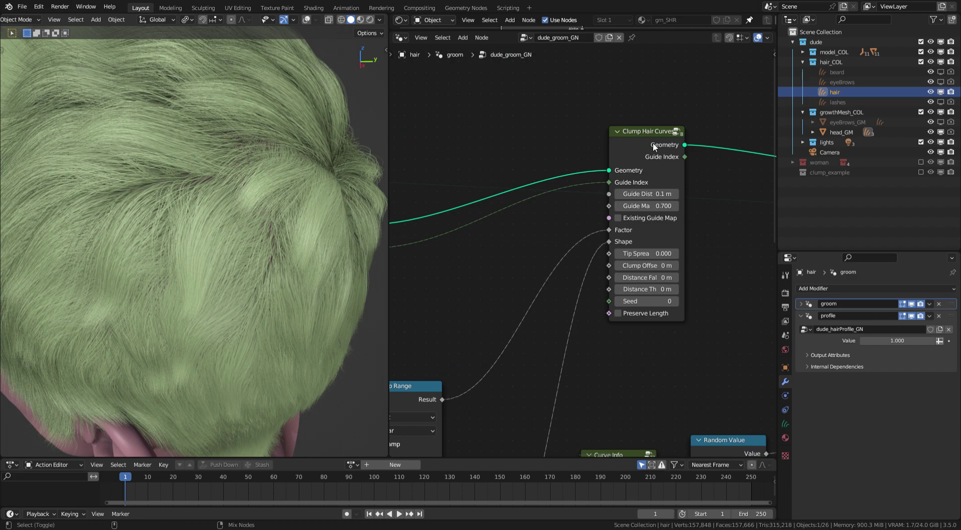
{"action": "left_click", "coordinate": [642, 176], "text": "ctrl+shift"}
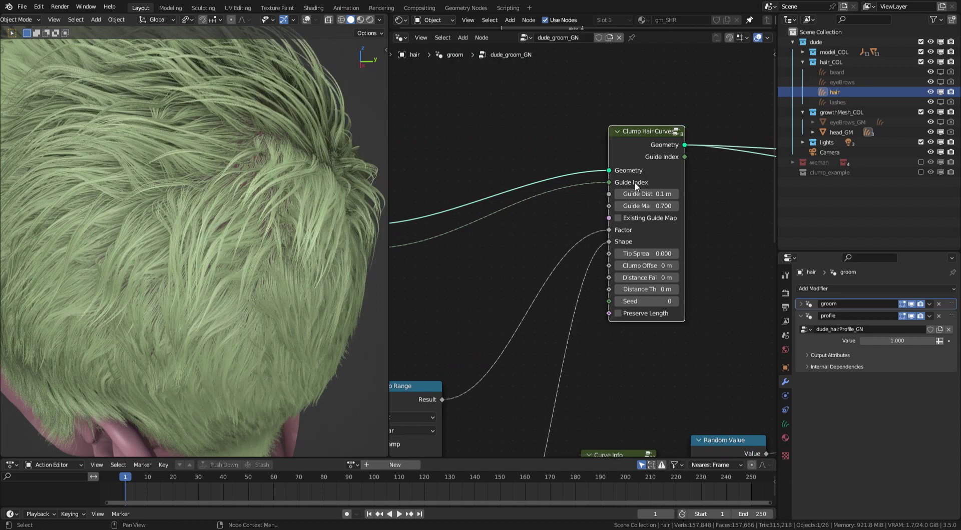
{"action": "middle_click_drag", "start_coordinate": [506, 270], "coordinate": [634, 203]}
{"action": "scroll", "coordinate": [593, 193], "scroll_direction": "down", "scroll_amount": 2}
{"action": "middle_click_drag", "start_coordinate": [563, 201], "coordinate": [623, 187]}
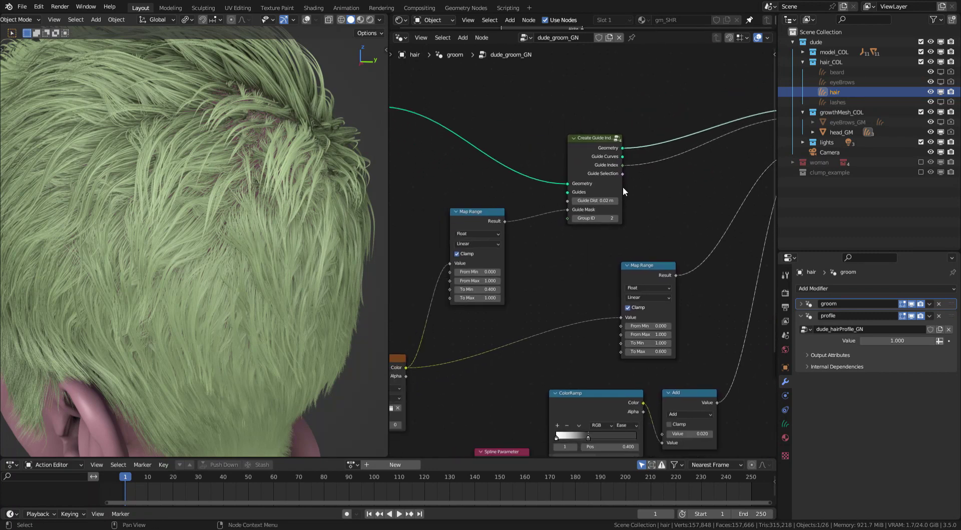
{"action": "left_click_drag", "start_coordinate": [613, 142], "coordinate": [614, 145]}
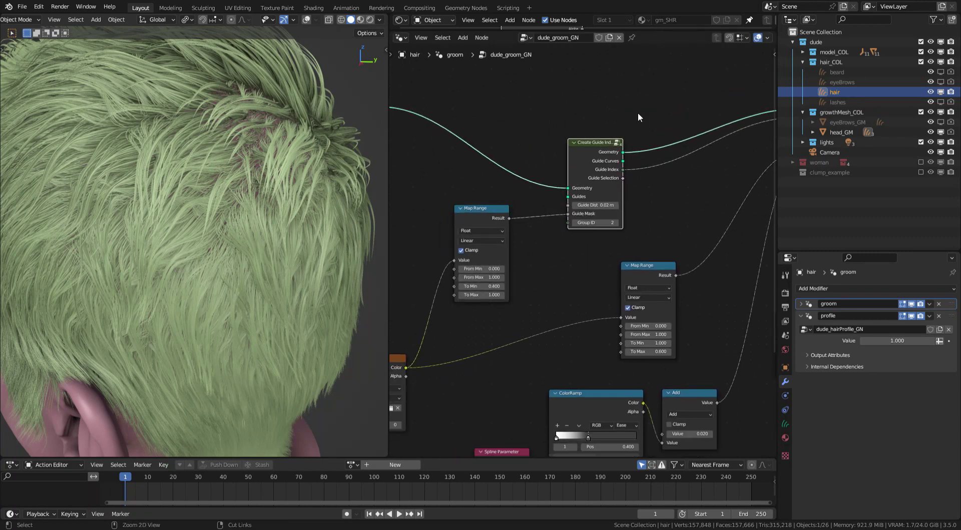
- Disconnect the Create Guide Index node's Guide Index output from the second Clump Hair Curves node
{"action": "scroll", "coordinate": [601, 95], "scroll_direction": "down", "scroll_amount": 2}
{"action": "middle_click_drag", "start_coordinate": [598, 93], "coordinate": [609, 191]}
{"action": "scroll", "coordinate": [555, 176], "scroll_direction": "down", "scroll_amount": 5}
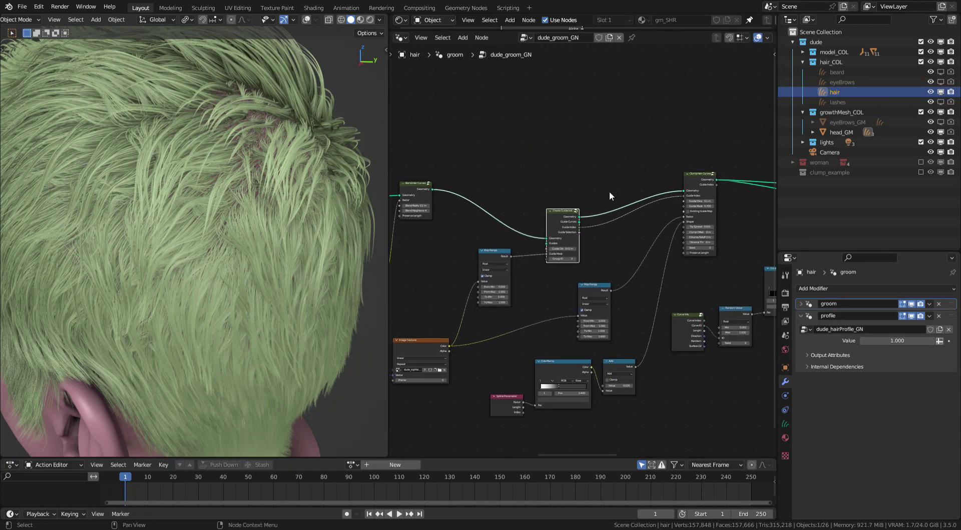
{"action": "scroll", "coordinate": [688, 145], "scroll_direction": "up", "scroll_amount": 4}
{"action": "middle_click_drag", "start_coordinate": [689, 144], "coordinate": [609, 147]}
{"action": "left_click_drag", "start_coordinate": [600, 215], "coordinate": [562, 241]}
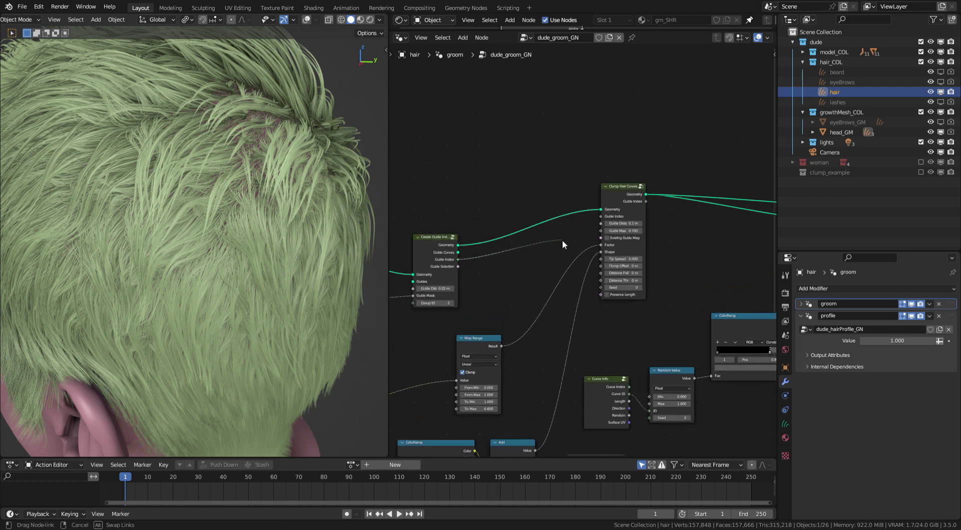
{"action": "left_click_drag", "start_coordinate": [572, 318], "coordinate": [575, 302]}
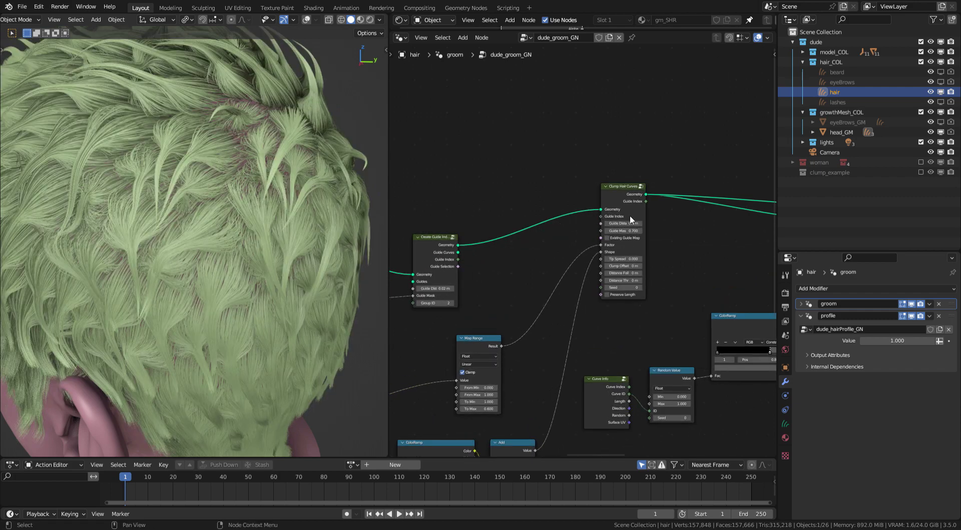
- Set the Guide Distance of the second Clump Hair Curves node to 0.05 m and inspect the clumps around the head
{"action": "scroll", "coordinate": [621, 180], "scroll_direction": "up", "scroll_amount": 2}
{"action": "left_click", "coordinate": [599, 237]}
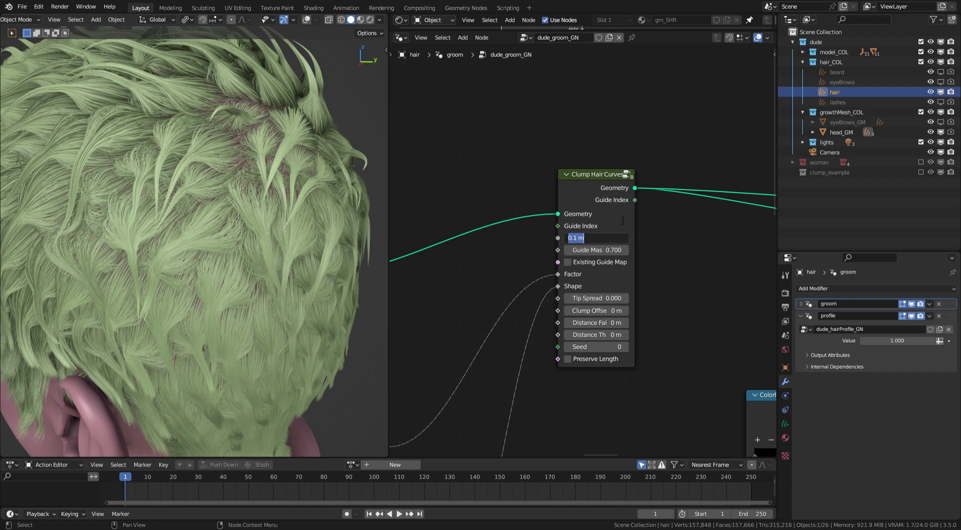
{"action": "type", "text": ".05"}
{"action": "key", "text": "Return"}
{"action": "middle_click_drag", "start_coordinate": [272, 212], "coordinate": [275, 211]}
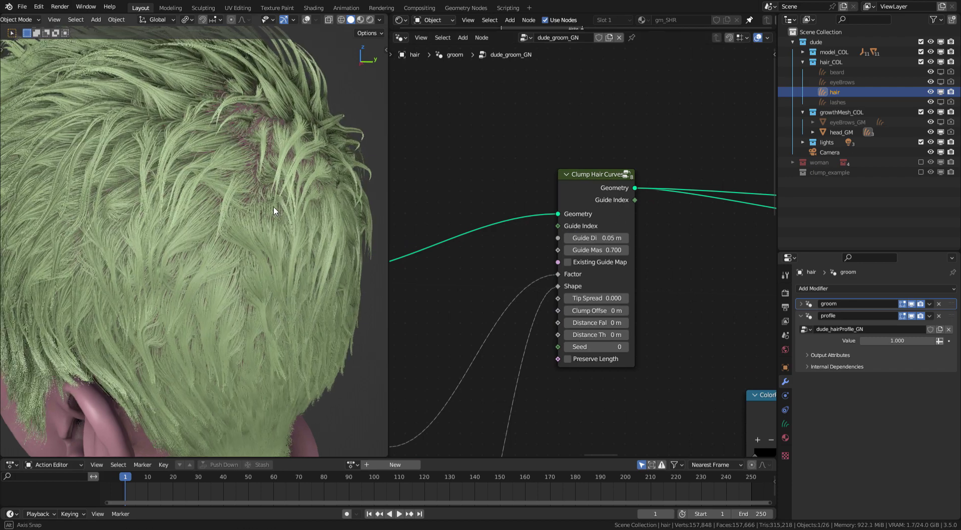
{"action": "scroll", "coordinate": [265, 230], "scroll_direction": "down", "scroll_amount": 5}
{"action": "mouse_move", "coordinate": [261, 248]}
{"action": "middle_mouse_down"}
{"action": "mouse_move", "coordinate": [303, 261]}
{"action": "mouse_move", "coordinate": [257, 230]}
{"action": "middle_mouse_up"}
{"action": "scroll", "coordinate": [253, 223], "scroll_direction": "up", "scroll_amount": 3}
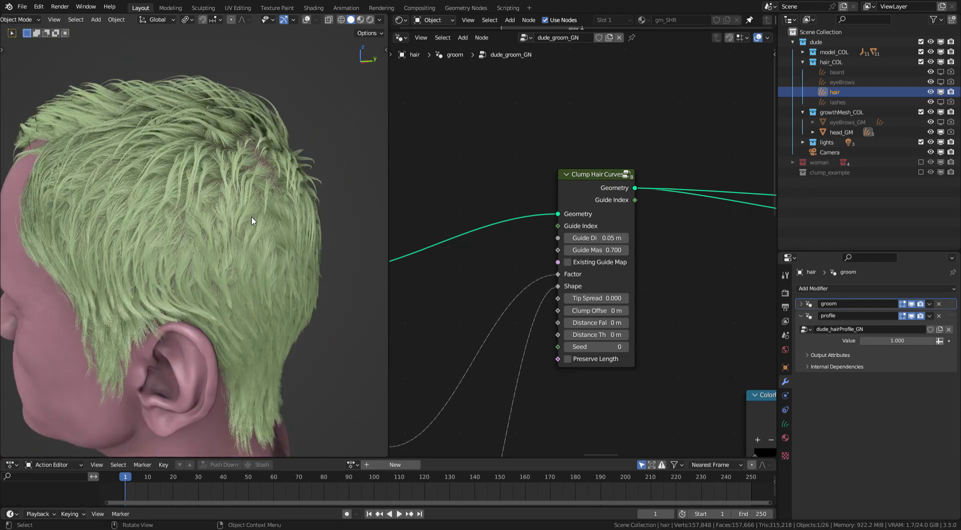
- Nudge the Map Range node that feeds the Factor of the second Clump Hair Curves node
{"action": "middle_click_drag", "start_coordinate": [526, 225], "coordinate": [637, 160]}
{"action": "scroll", "coordinate": [416, 331], "scroll_direction": "down", "scroll_amount": 2}
{"action": "middle_click_drag", "start_coordinate": [415, 330], "coordinate": [573, 240]}
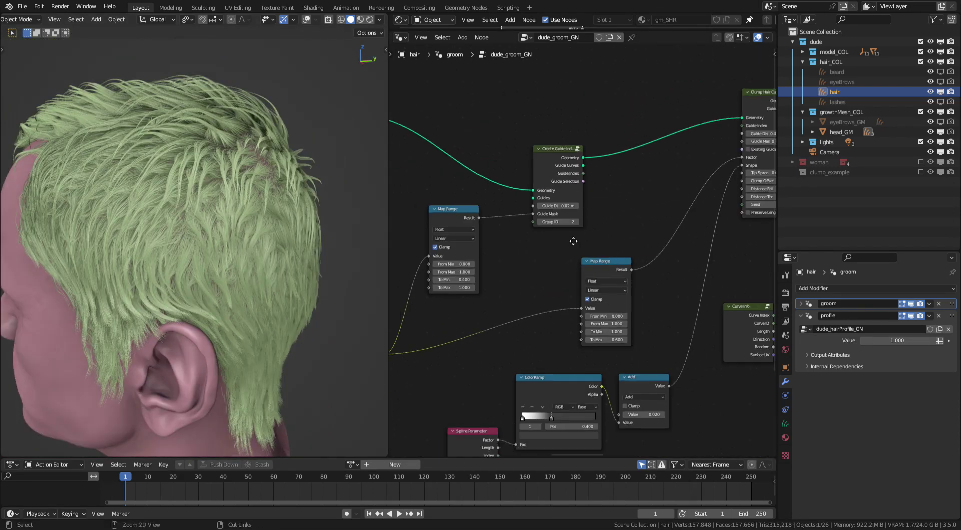
{"action": "middle_click_drag", "start_coordinate": [586, 197], "coordinate": [621, 168]}
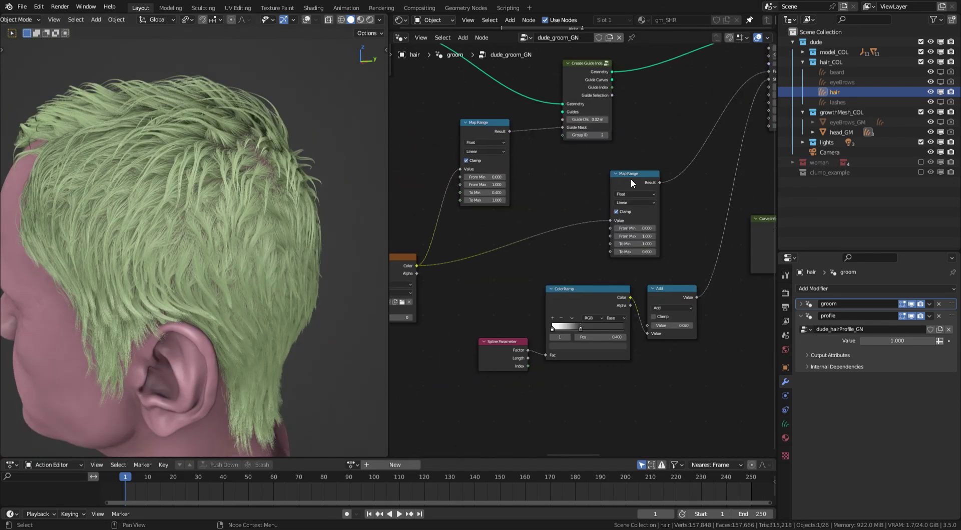
{"action": "left_click_drag", "start_coordinate": [631, 178], "coordinate": [621, 173]}
- Check the full image name used by the Image Texture node that feeds both Map Range nodes
{"action": "middle_click_drag", "start_coordinate": [437, 244], "coordinate": [552, 185]}
{"action": "middle_click_drag", "start_coordinate": [552, 186], "coordinate": [563, 170], "text": "ctrl"}
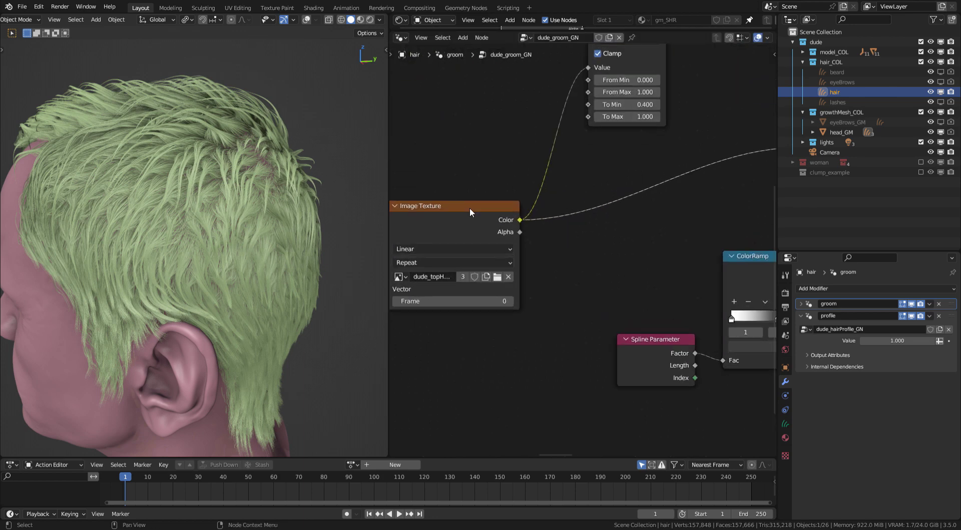
{"action": "middle_click_drag", "start_coordinate": [470, 207], "coordinate": [573, 167]}
{"action": "middle_click_drag", "start_coordinate": [573, 166], "coordinate": [597, 159], "text": "ctrl"}
{"action": "double_click", "coordinate": [519, 263]}
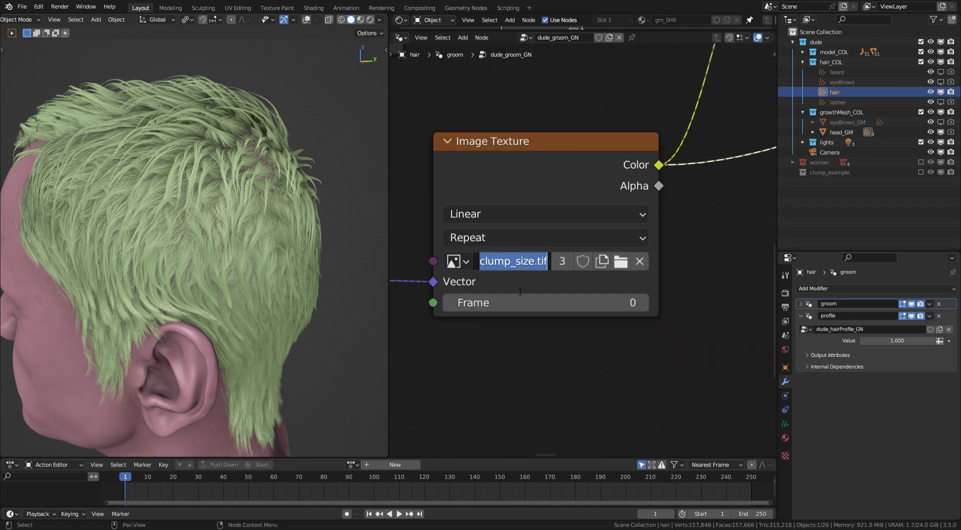
{"action": "key", "text": "Escape"}
- Review the Map Range node driving the clump Factor and inspect the hair on the back of the head
{"action": "middle_click_drag", "start_coordinate": [616, 193], "coordinate": [503, 230], "text": "ctrl"}
{"action": "middle_click_drag", "start_coordinate": [630, 170], "coordinate": [461, 238]}
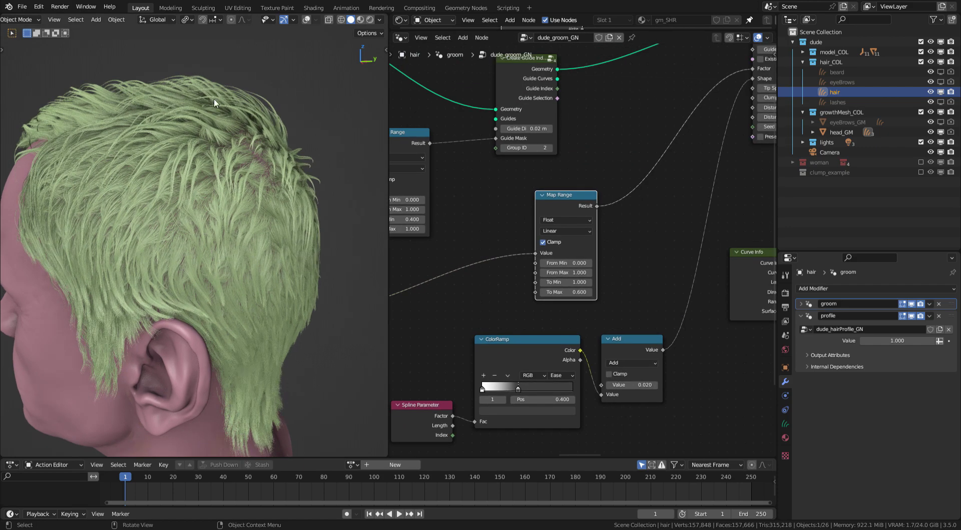
{"action": "middle_click_drag", "start_coordinate": [214, 98], "coordinate": [232, 186]}
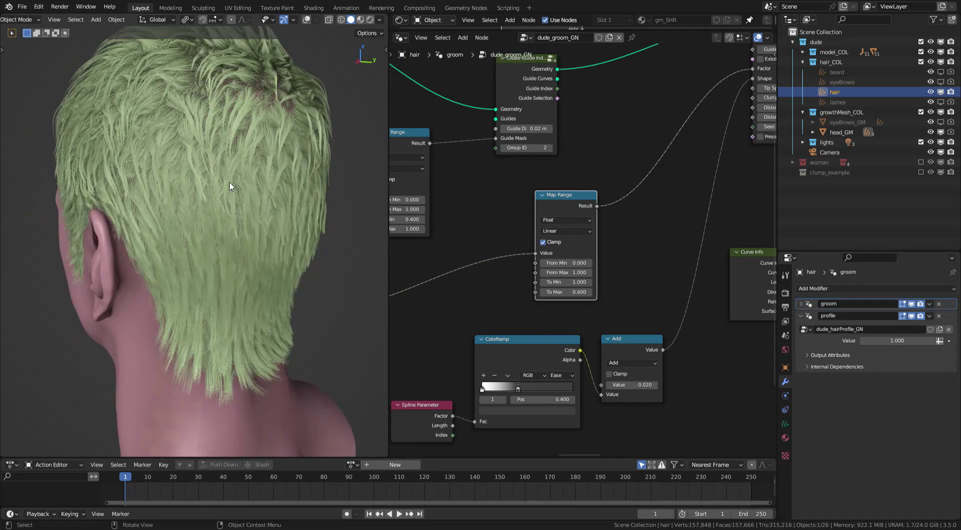
- Select the Spline Parameter, ColorRamp and Add nodes driving the clump Shape and inspect the clumps around the crown
{"action": "middle_click_drag", "start_coordinate": [642, 181], "coordinate": [687, 123]}
{"action": "left_click_drag", "start_coordinate": [488, 271], "coordinate": [677, 259]}
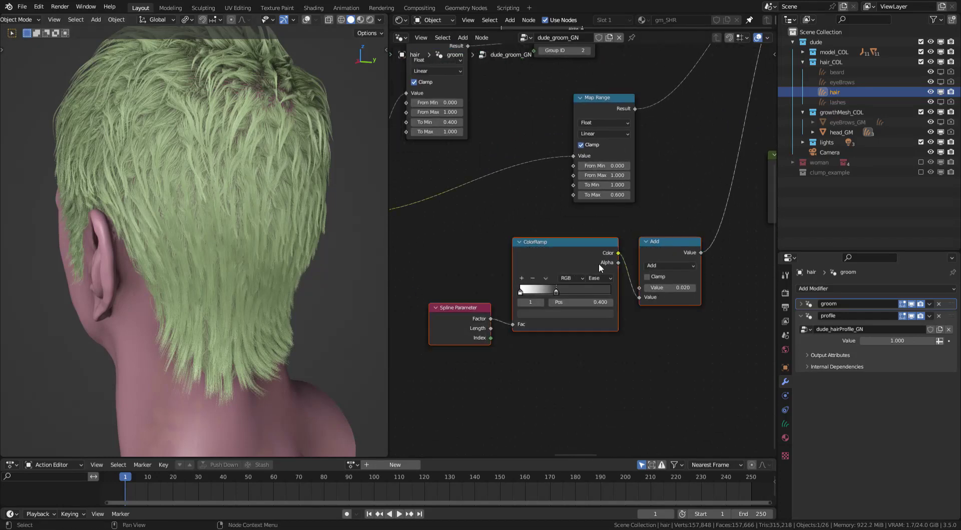
{"action": "middle_click_drag", "start_coordinate": [273, 155], "coordinate": [268, 168]}
{"action": "middle_click_drag", "start_coordinate": [265, 95], "coordinate": [242, 207], "text": "shift"}
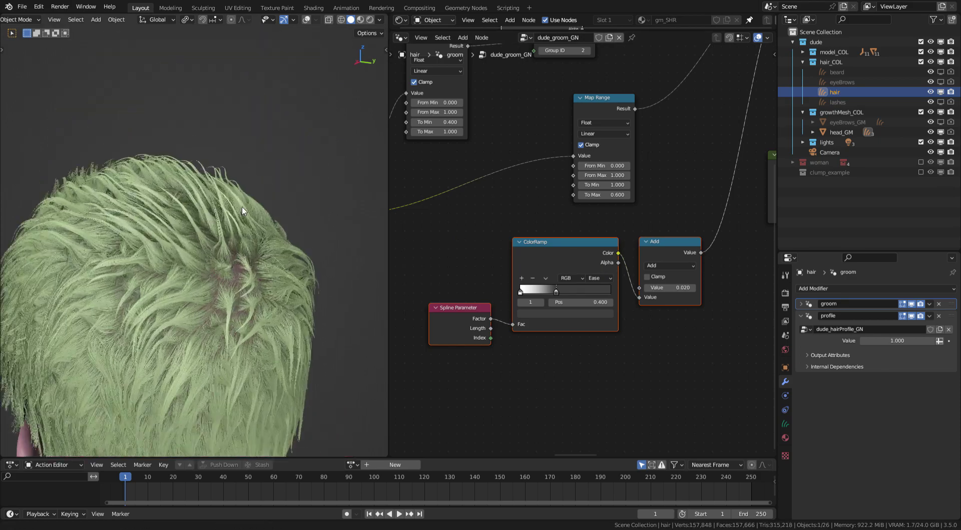
{"action": "scroll", "coordinate": [281, 275], "scroll_direction": "up", "scroll_amount": 6}
{"action": "scroll", "coordinate": [281, 270], "scroll_direction": "down", "scroll_amount": 4}
{"action": "middle_click_drag", "start_coordinate": [280, 265], "coordinate": [245, 285]}
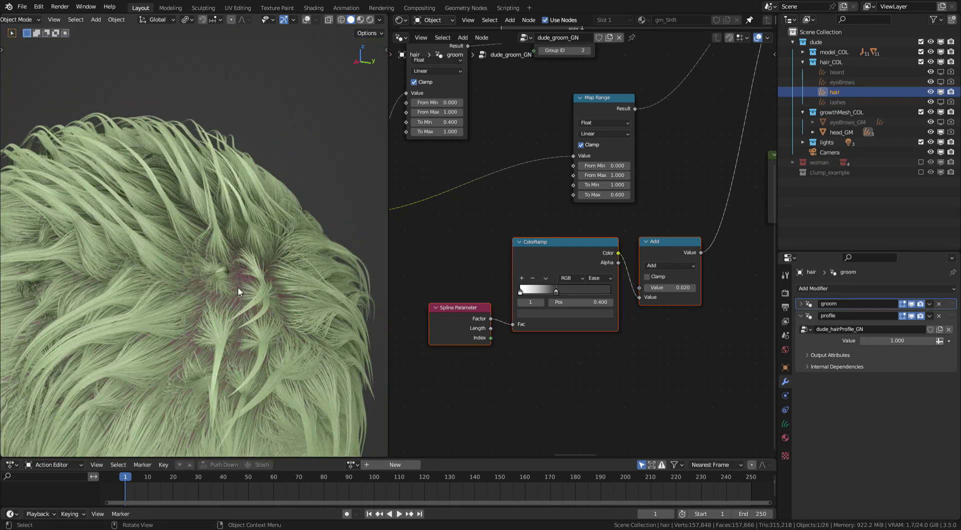
- Preview the output of the Hair Curves Noise node, shift that node slightly and inspect the noisy strands
{"action": "middle_click_drag", "start_coordinate": [773, 107], "coordinate": [463, 314]}
{"action": "middle_click_drag", "start_coordinate": [572, 180], "coordinate": [417, 204]}
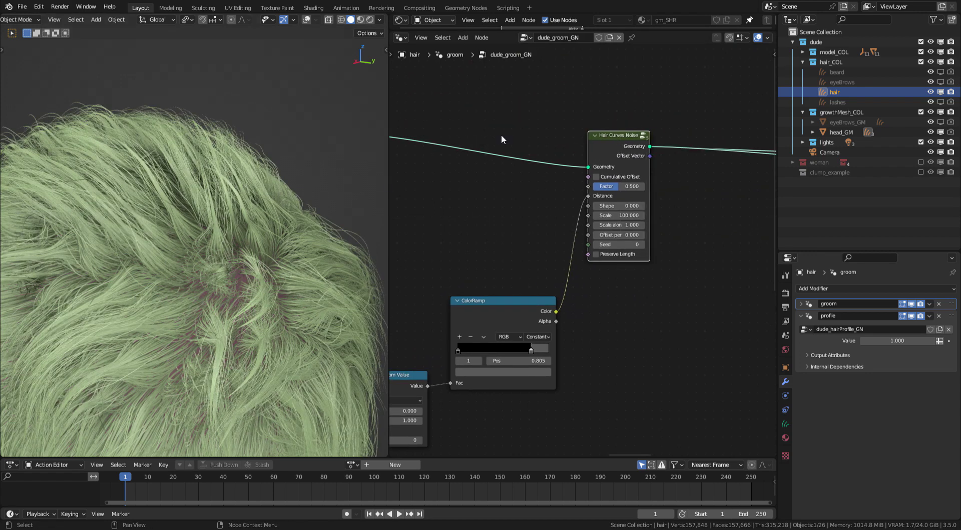
{"action": "left_click_drag", "start_coordinate": [610, 137], "coordinate": [620, 129]}
{"action": "middle_click_drag", "start_coordinate": [250, 281], "coordinate": [266, 265]}
{"action": "scroll", "coordinate": [266, 265], "scroll_direction": "down", "scroll_amount": 2}
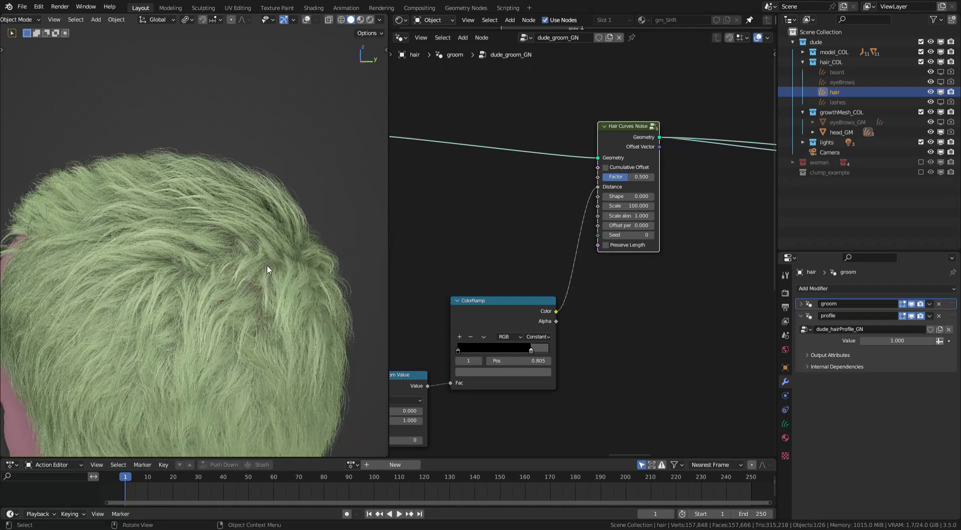
- Reposition the Curve Info, Random Value and ColorRamp nodes that drive the Distance of the Hair Curves Noise node
{"action": "middle_click_drag", "start_coordinate": [567, 206], "coordinate": [636, 147]}
{"action": "left_click_drag", "start_coordinate": [583, 256], "coordinate": [597, 272]}
{"action": "middle_click_drag", "start_coordinate": [548, 243], "coordinate": [635, 172]}
{"action": "left_click_drag", "start_coordinate": [476, 256], "coordinate": [479, 209]}
{"action": "left_click_drag", "start_coordinate": [550, 245], "coordinate": [552, 189]}
{"action": "left_click_drag", "start_coordinate": [478, 209], "coordinate": [484, 212]}
{"action": "left_click_drag", "start_coordinate": [580, 188], "coordinate": [586, 202]}
{"action": "middle_click_drag", "start_coordinate": [538, 226], "coordinate": [518, 231]}
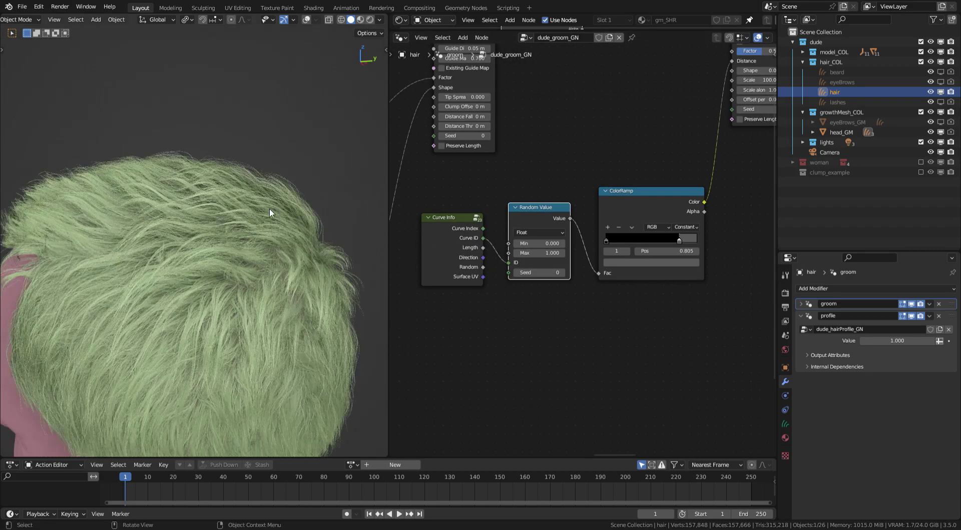
- Follow the ColorRamp output to the Distance input of the Hair Curves Noise node and review that node's settings
{"action": "middle_click_drag", "start_coordinate": [564, 219], "coordinate": [541, 250]}
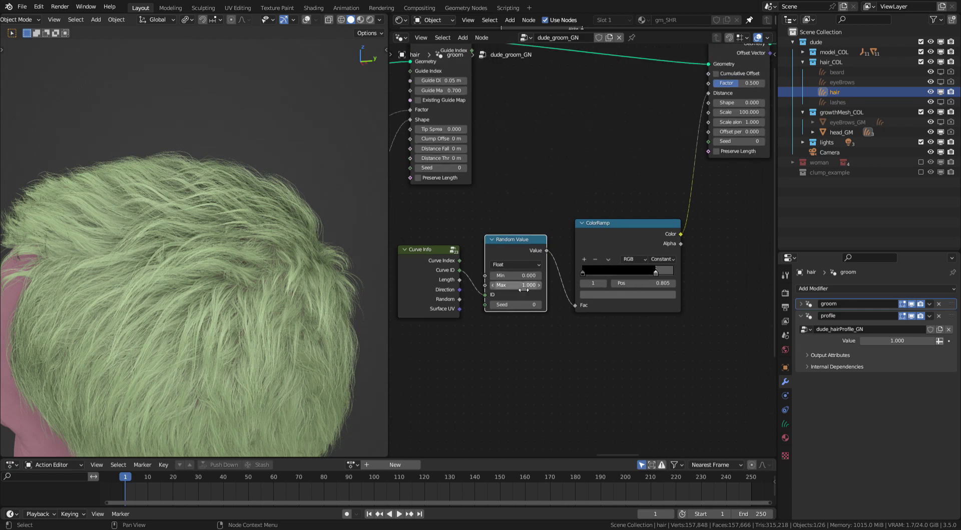
{"action": "middle_click_drag", "start_coordinate": [677, 220], "coordinate": [546, 321]}
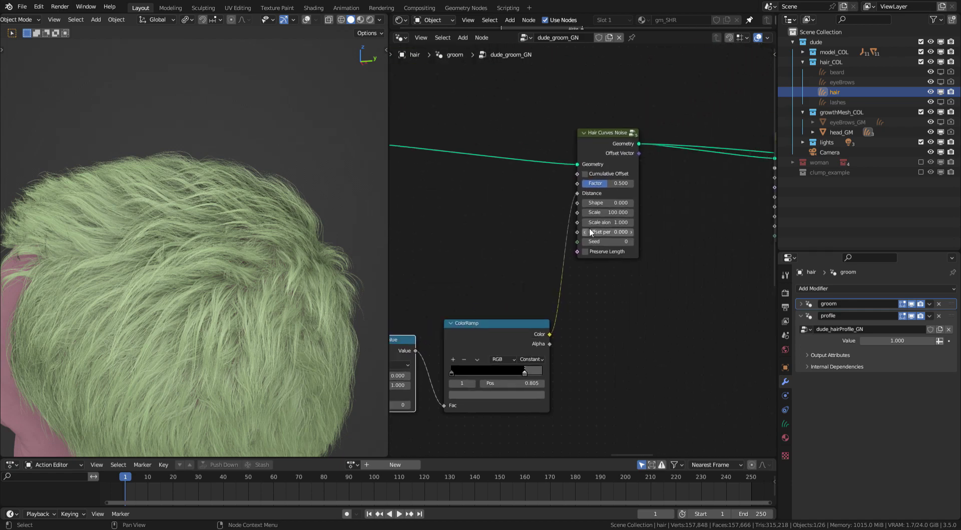
{"action": "middle_click_drag", "start_coordinate": [525, 198], "coordinate": [518, 205]}
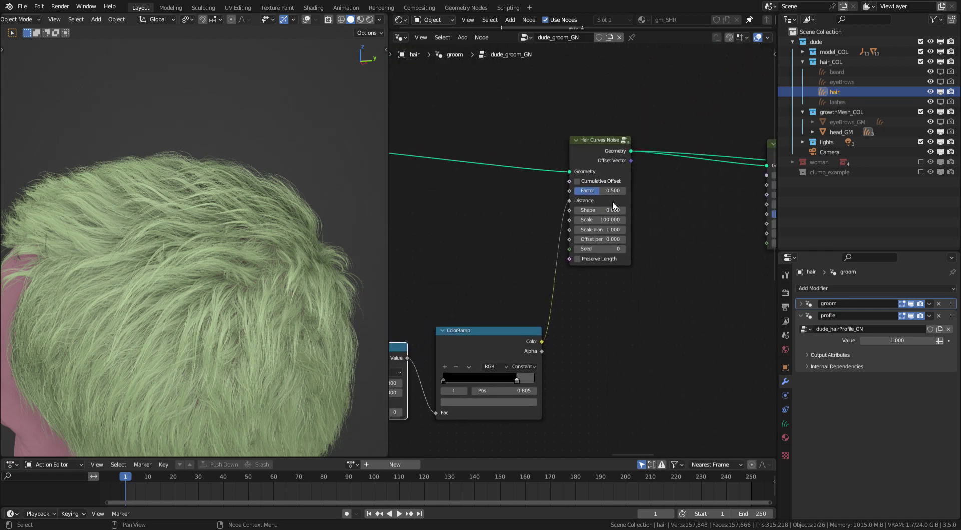
- Preview the output of the Trim Hair Curves node and inspect the trimmed strands from the crown around to the forehead
{"action": "middle_click_drag", "start_coordinate": [614, 195], "coordinate": [373, 244]}
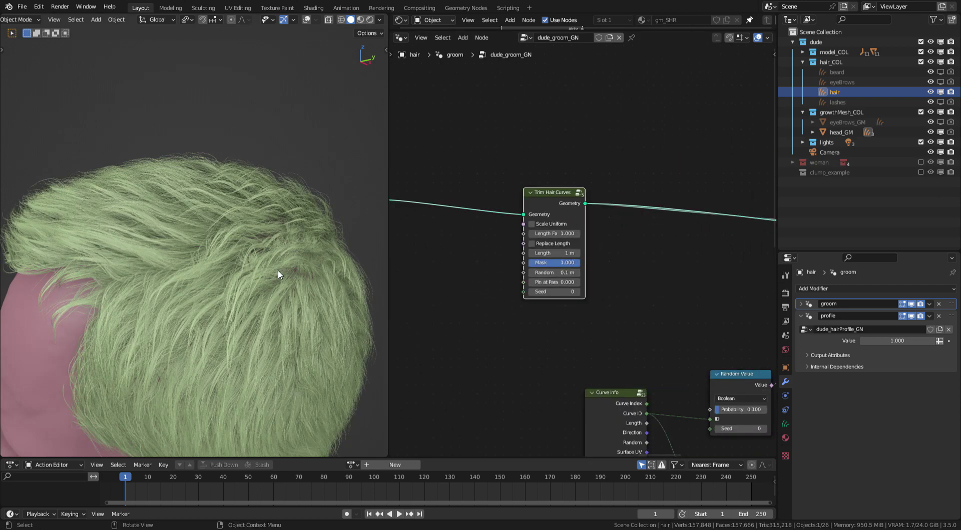
{"action": "middle_click_drag", "start_coordinate": [283, 260], "coordinate": [299, 237]}
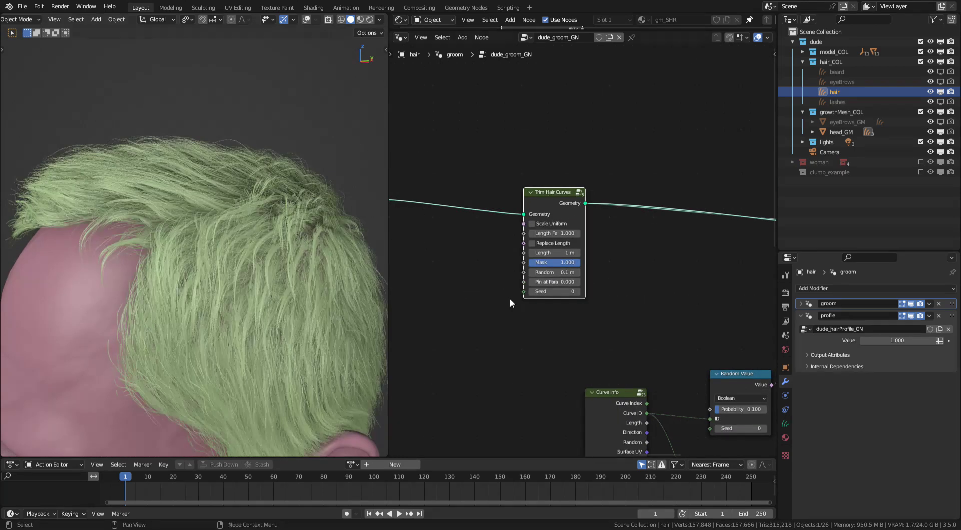
{"action": "middle_click_drag", "start_coordinate": [548, 289], "coordinate": [568, 227], "text": "ctrl"}
{"action": "scroll", "coordinate": [568, 227], "scroll_direction": "up", "scroll_amount": 1}
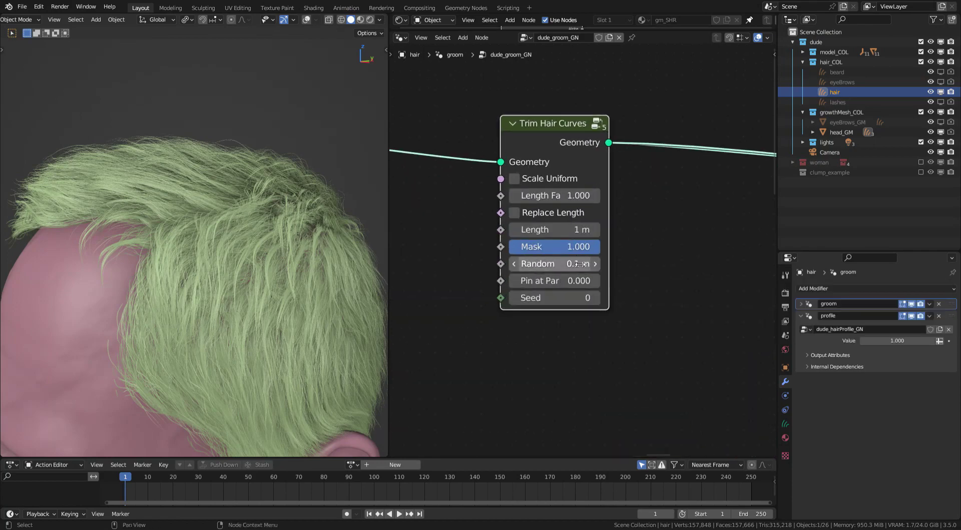
{"action": "middle_click_drag", "start_coordinate": [326, 258], "coordinate": [353, 273]}
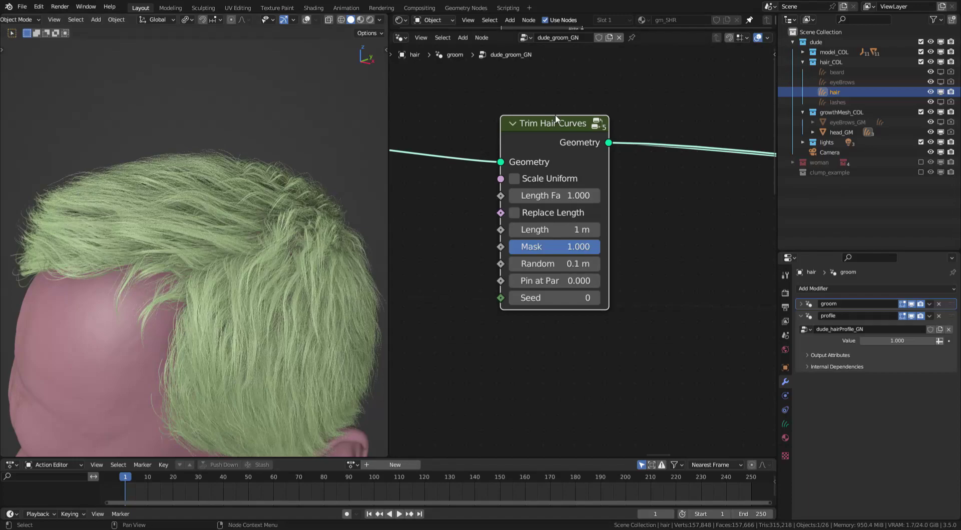
{"action": "middle_click_drag", "start_coordinate": [239, 293], "coordinate": [318, 274]}
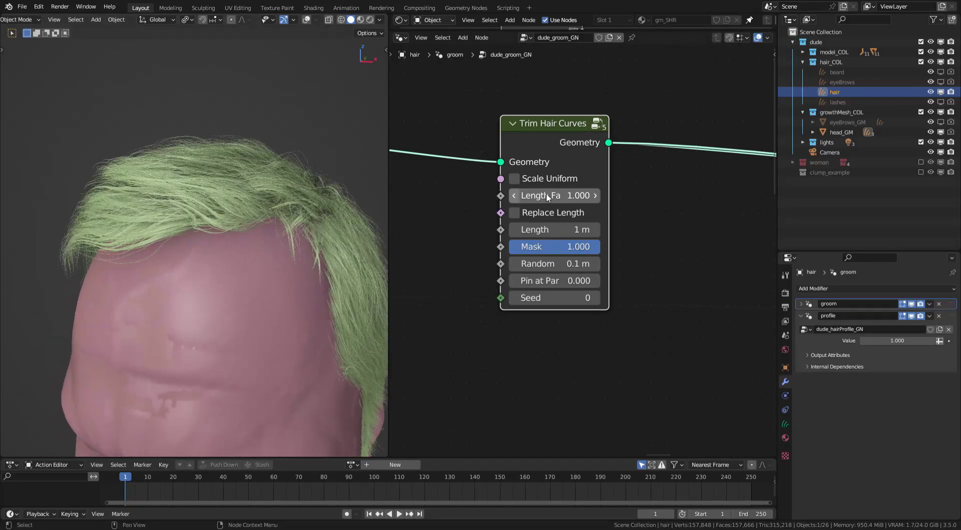
- Shift the Trim Hair Curves node slightly and move the Curve Info and two Random Value nodes closer to the Separate Geometry node
{"action": "middle_click_drag", "start_coordinate": [675, 158], "coordinate": [527, 171]}
{"action": "scroll", "coordinate": [526, 174], "scroll_direction": "down", "scroll_amount": 3}
{"action": "scroll", "coordinate": [675, 172], "scroll_direction": "right", "scroll_amount": 2, "text": "ctrl"}
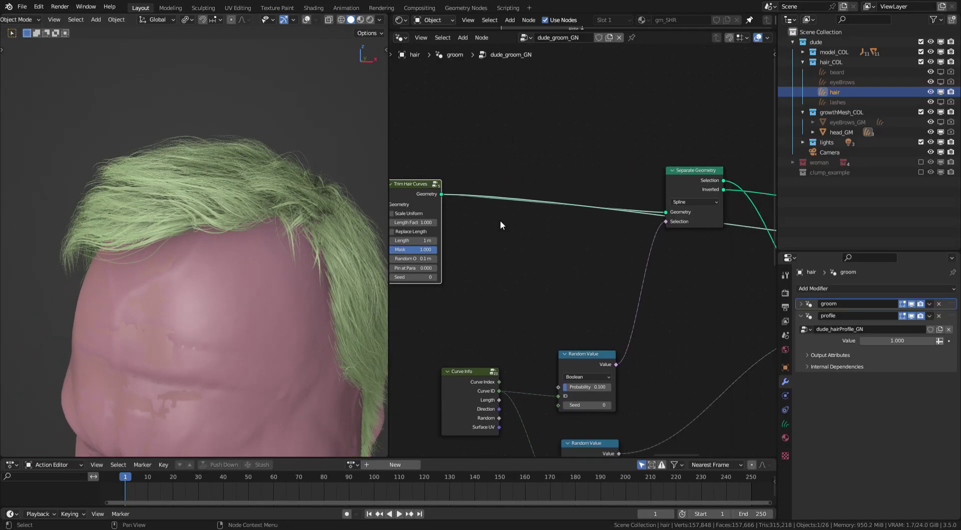
{"action": "left_click_drag", "start_coordinate": [418, 184], "coordinate": [439, 189]}
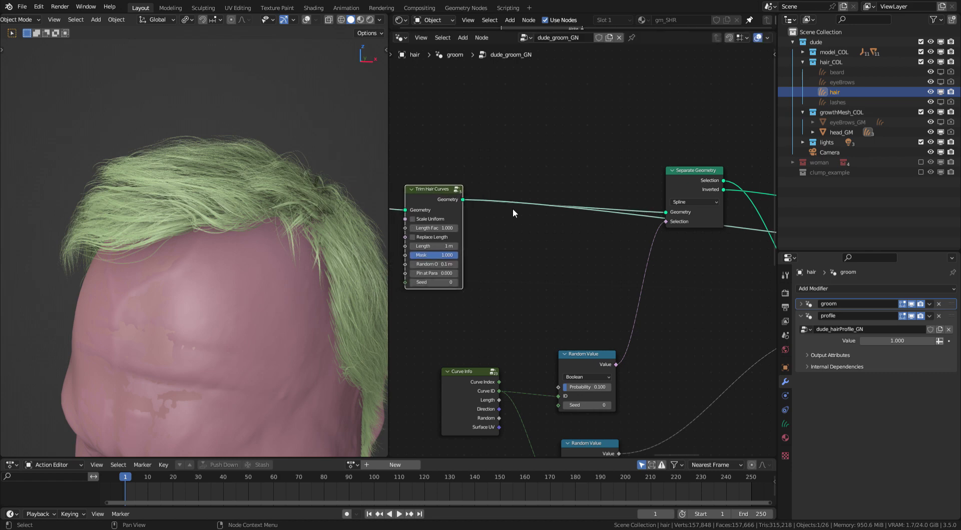
{"action": "middle_click_drag", "start_coordinate": [512, 209], "coordinate": [456, 199]}
{"action": "middle_click_drag", "start_coordinate": [547, 266], "coordinate": [622, 191]}
{"action": "left_click_drag", "start_coordinate": [447, 252], "coordinate": [597, 369]}
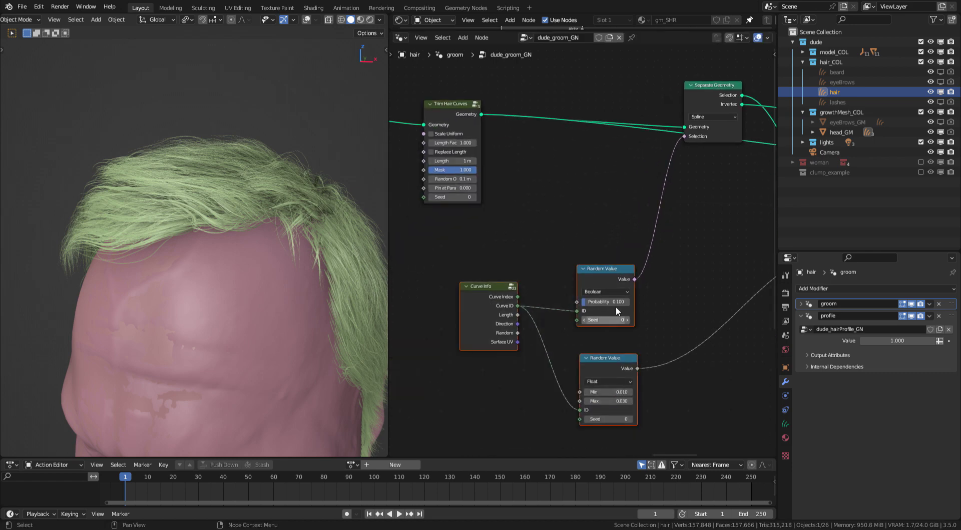
{"action": "left_click_drag", "start_coordinate": [606, 268], "coordinate": [586, 213]}
- Preview the Selection output of the Separate Geometry node and inspect the separated strands on the side of the head
{"action": "middle_click_drag", "start_coordinate": [715, 122], "coordinate": [596, 166]}
{"action": "middle_click_drag", "start_coordinate": [595, 167], "coordinate": [560, 191]}
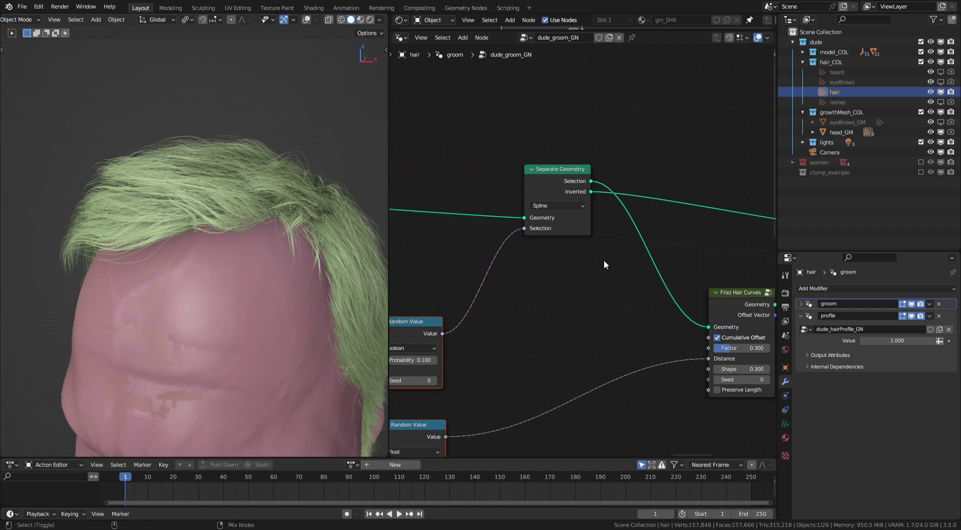
{"action": "left_click", "coordinate": [569, 228], "text": "ctrl+shift"}
{"action": "middle_click_drag", "start_coordinate": [330, 240], "coordinate": [281, 257]}
- Reposition the Boolean Random Value node and the Curve Info node that supply the Separate Geometry selection
{"action": "middle_click_drag", "start_coordinate": [525, 245], "coordinate": [662, 124]}
{"action": "left_click_drag", "start_coordinate": [545, 199], "coordinate": [547, 195]}
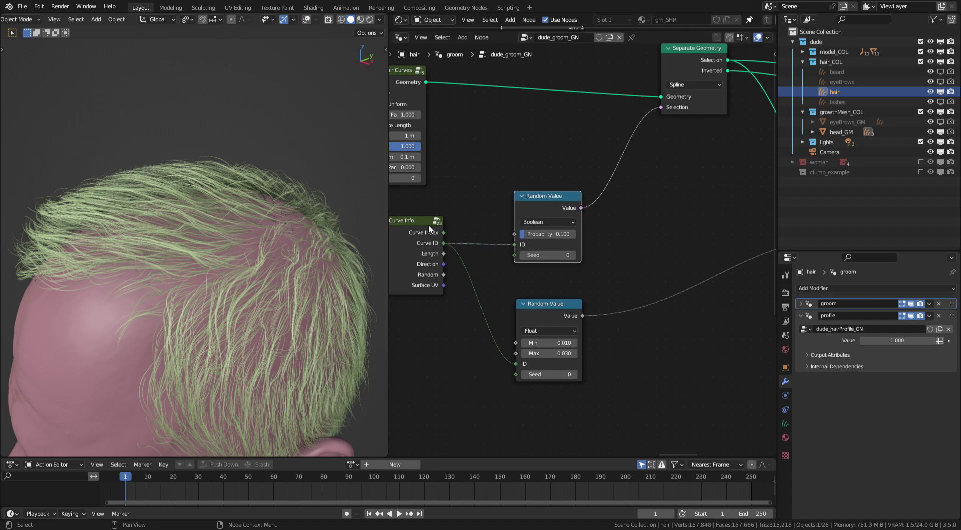
{"action": "left_click_drag", "start_coordinate": [429, 227], "coordinate": [443, 250]}
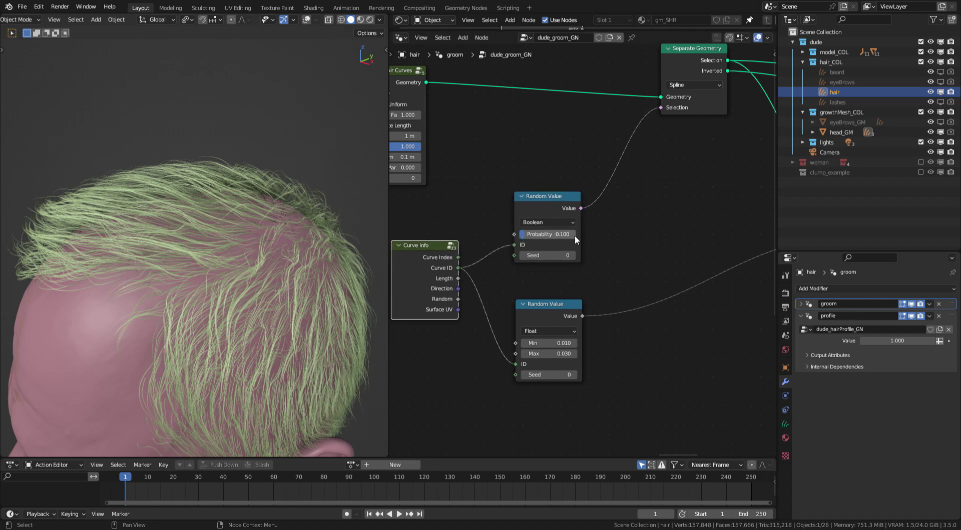
- Preview the output of the Frizz Hair Curves node and inspect the frizzed strands from above the ear
{"action": "middle_click_drag", "start_coordinate": [575, 236], "coordinate": [486, 200]}
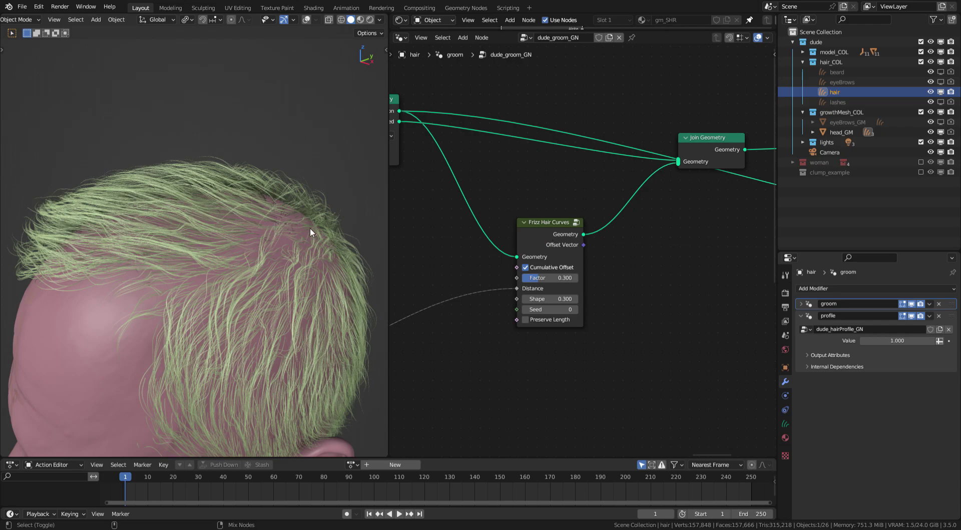
{"action": "left_click", "coordinate": [543, 236], "text": "ctrl+shift"}
{"action": "middle_click_drag", "start_coordinate": [318, 200], "coordinate": [290, 199]}
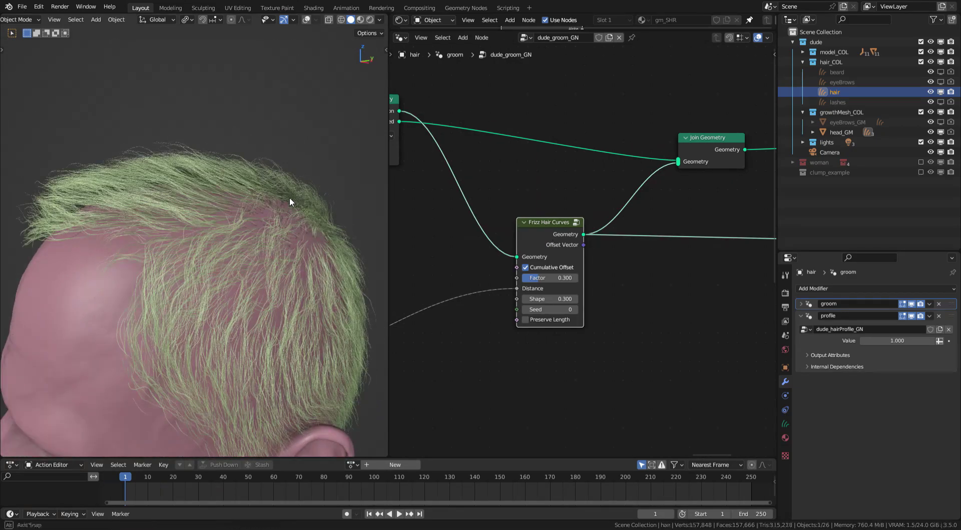
- Preview the Inverted output of the Separate Geometry node and inspect the strands that bypass the frizz
{"action": "middle_click_drag", "start_coordinate": [615, 190], "coordinate": [450, 206]}
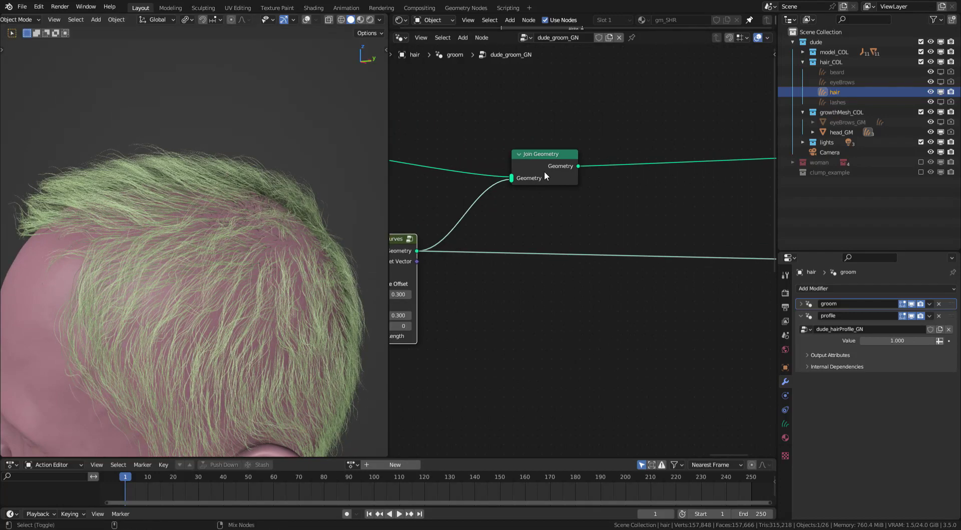
{"action": "middle_click_drag", "start_coordinate": [541, 214], "coordinate": [721, 215]}
{"action": "middle_click_drag", "start_coordinate": [721, 215], "coordinate": [617, 191], "text": "ctrl"}
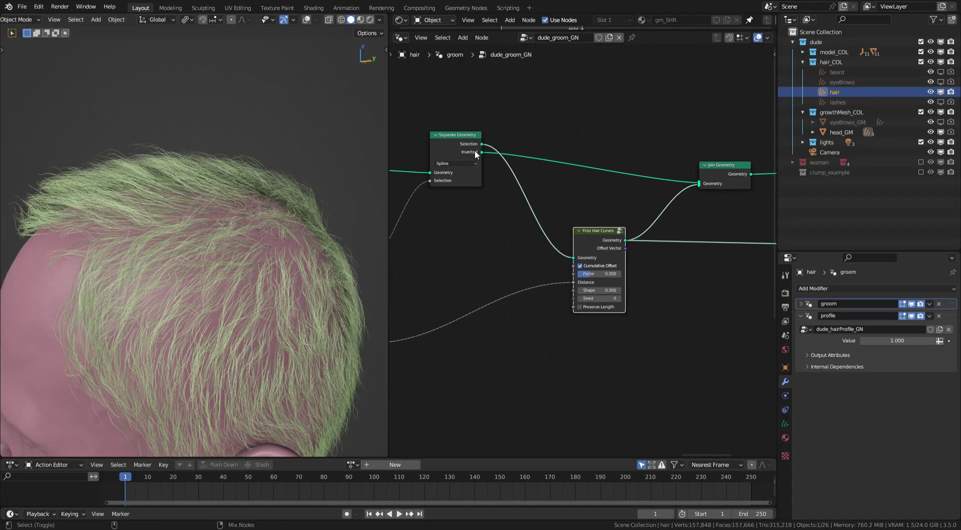
{"action": "left_click", "coordinate": [479, 156], "text": "ctrl+shift"}
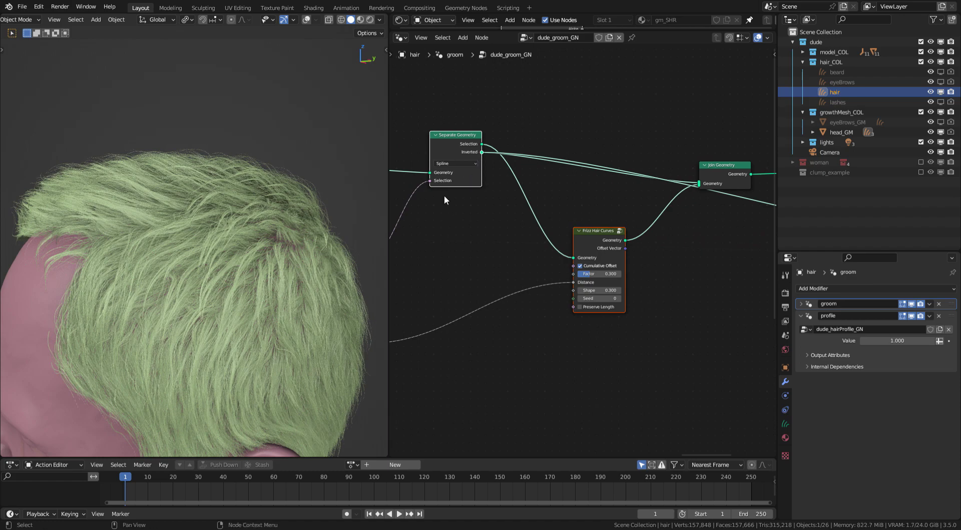
{"action": "mouse_move", "coordinate": [245, 220]}
{"action": "middle_mouse_down"}
{"action": "mouse_move", "coordinate": [264, 236]}
{"action": "mouse_move", "coordinate": [260, 220]}
{"action": "middle_mouse_up"}
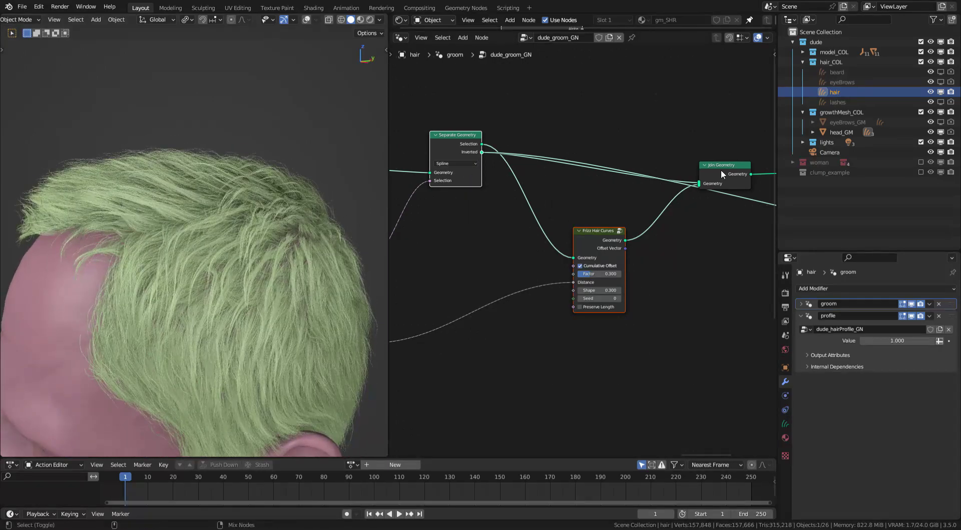
- Preview the output of the Join Geometry node and view the complete hair on the whole head
{"action": "left_click", "coordinate": [703, 181], "text": "ctrl+shift"}
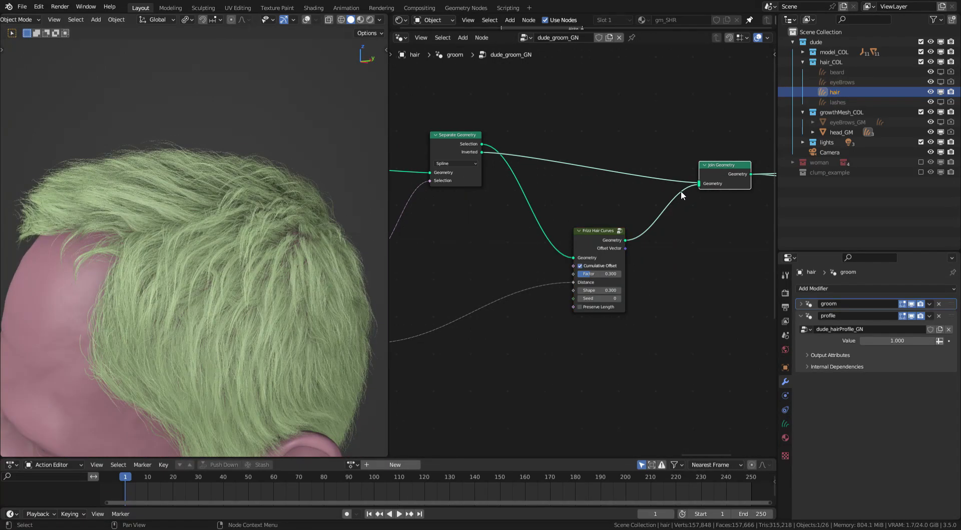
{"action": "middle_click_drag", "start_coordinate": [713, 167], "coordinate": [419, 200]}
{"action": "middle_click_drag", "start_coordinate": [377, 243], "coordinate": [301, 252]}
- Collapse the profile modifier and make it active to show its dude_hairProfile_GN node network
{"action": "left_click", "coordinate": [801, 317]}
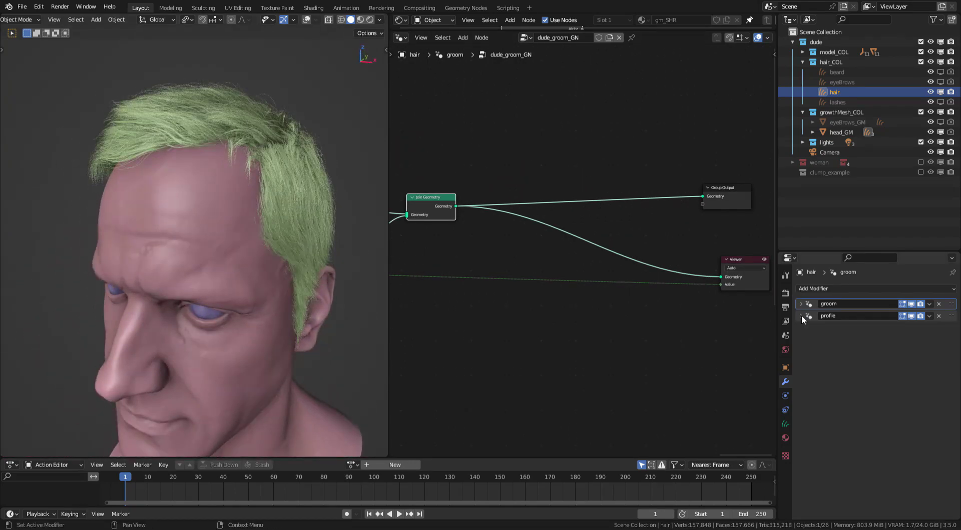
{"action": "left_click", "coordinate": [808, 316]}
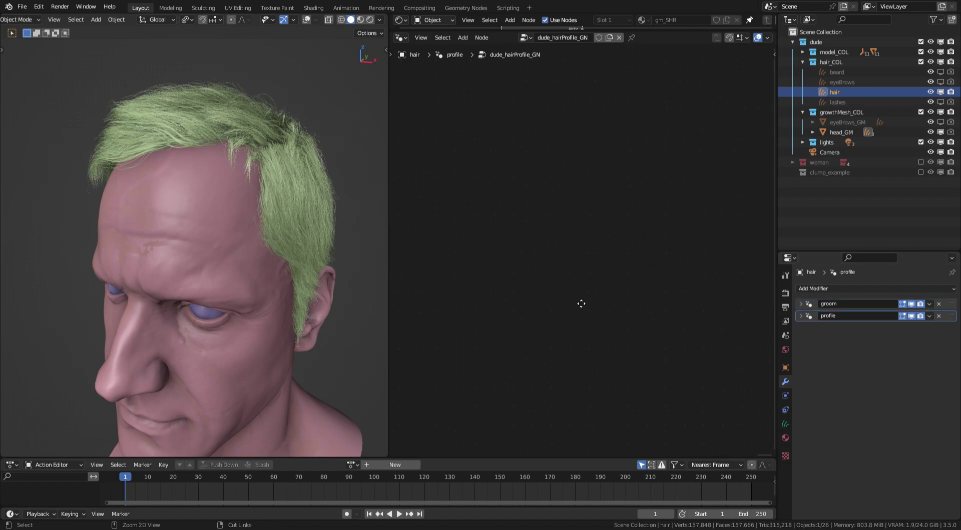
{"action": "scroll", "coordinate": [551, 320], "scroll_direction": "down", "scroll_amount": 5}
{"action": "scroll", "coordinate": [705, 278], "scroll_direction": "up", "scroll_amount": 6}
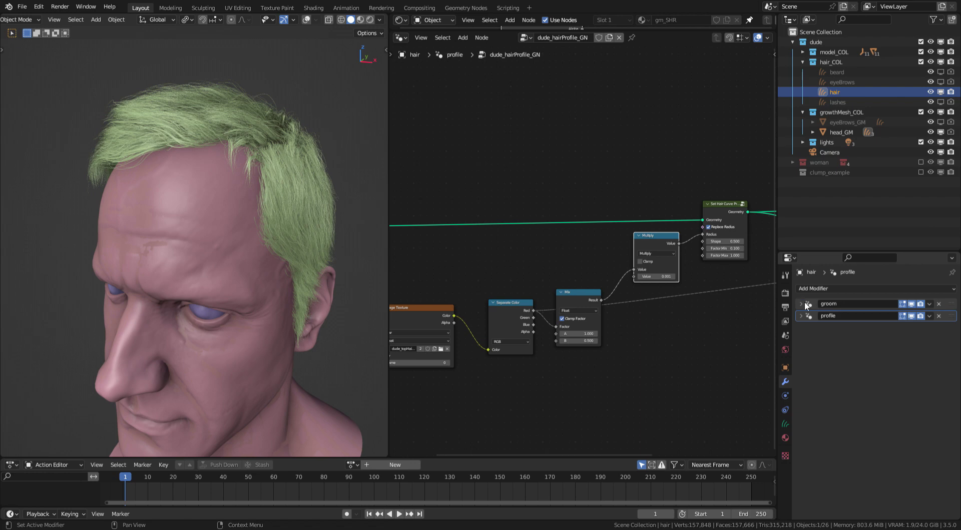
- Rearrange the first nodes of the profile network, including the Curve Info node whose Surface UV feeds the Image Texture
{"action": "middle_click_drag", "start_coordinate": [571, 264], "coordinate": [689, 237]}
{"action": "left_click_drag", "start_coordinate": [485, 194], "coordinate": [501, 126]}
{"action": "middle_click_drag", "start_coordinate": [506, 225], "coordinate": [632, 170], "text": "ctrl"}
{"action": "left_click_drag", "start_coordinate": [465, 238], "coordinate": [470, 264]}
- Inspect the hair along the temple and hairline closely and turn on the viewport overlays
{"action": "middle_click_drag", "start_coordinate": [326, 230], "coordinate": [197, 142]}
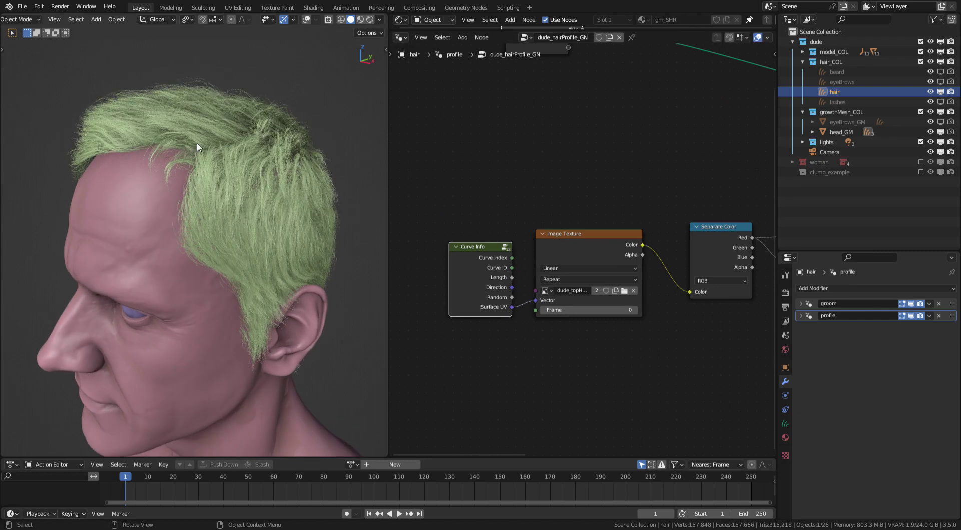
{"action": "scroll", "coordinate": [193, 166], "scroll_direction": "up", "scroll_amount": 3}
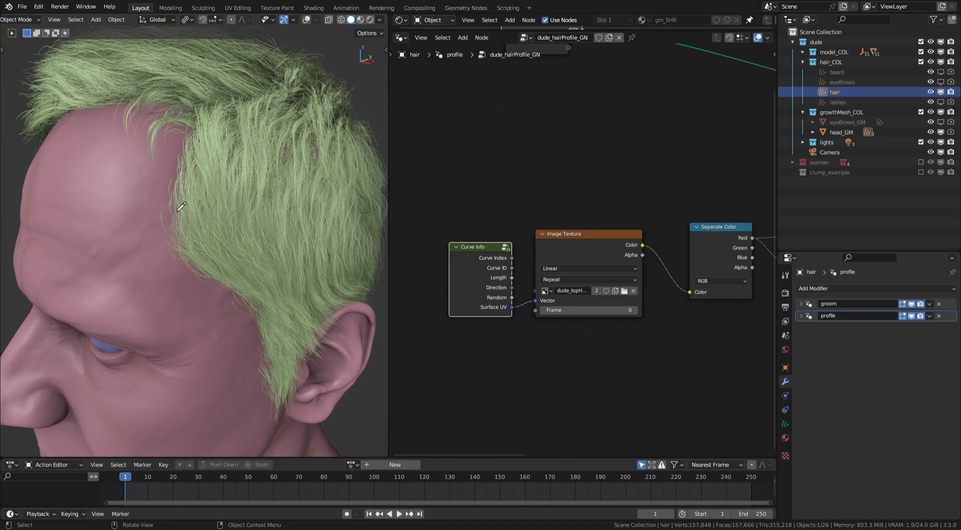
{"action": "middle_click_drag", "start_coordinate": [200, 265], "coordinate": [203, 274]}
{"action": "left_click", "coordinate": [306, 20]}
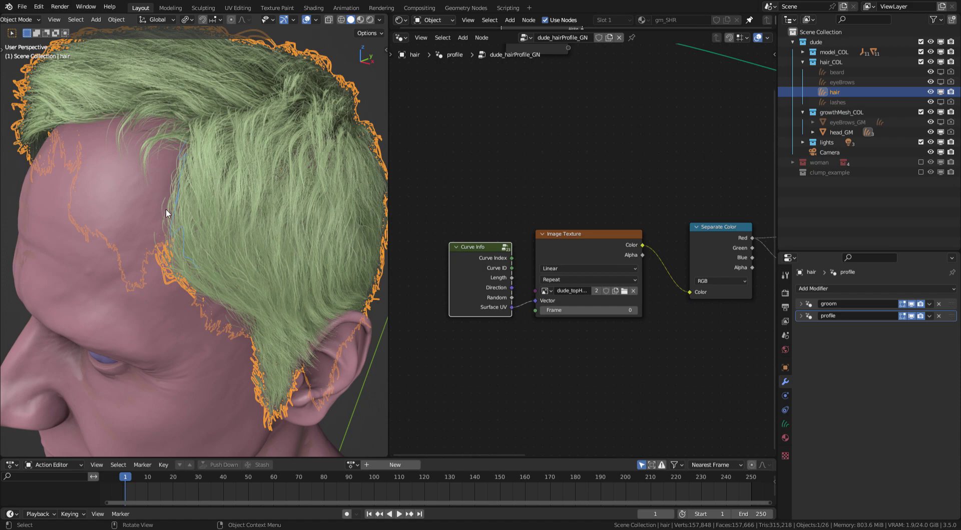
{"action": "middle_click_drag", "start_coordinate": [178, 214], "coordinate": [210, 170]}
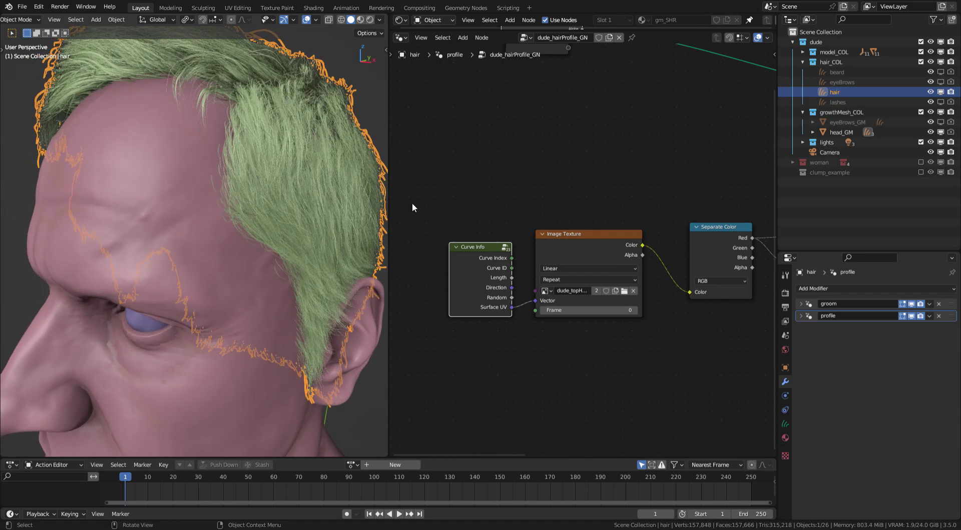
- Reposition the Mix and Set Hair Curve Profile nodes on either side of the Multiply node
{"action": "mouse_move", "coordinate": [688, 185]}
{"action": "middle_mouse_down"}
{"action": "mouse_move", "coordinate": [633, 184]}
{"action": "mouse_move", "coordinate": [606, 164]}
{"action": "mouse_move", "coordinate": [527, 175]}
{"action": "middle_mouse_up"}
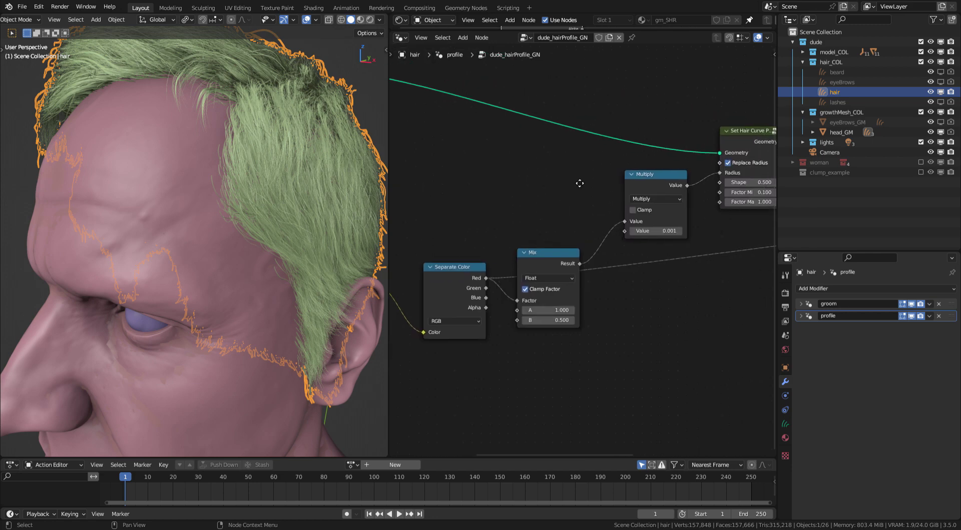
{"action": "left_click_drag", "start_coordinate": [557, 252], "coordinate": [545, 255]}
{"action": "middle_click_drag", "start_coordinate": [577, 213], "coordinate": [518, 233]}
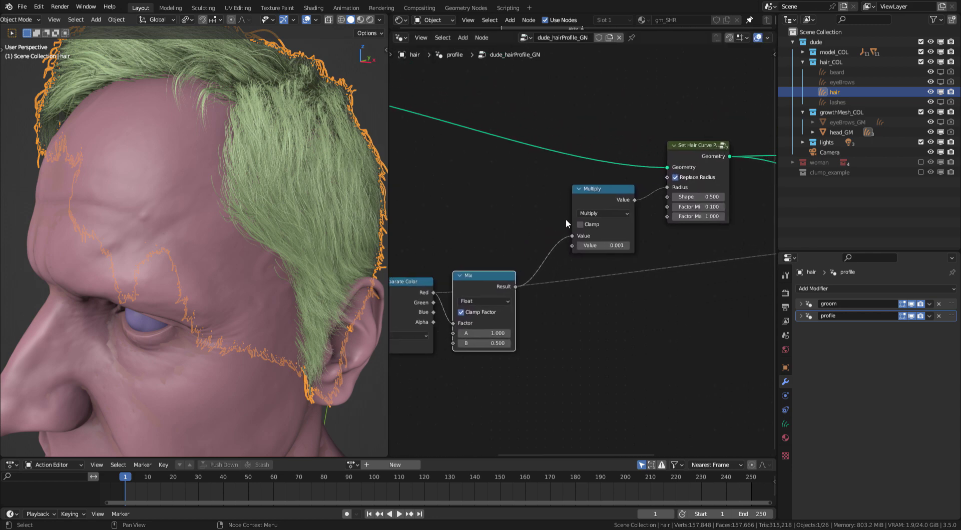
{"action": "left_click", "coordinate": [605, 187]}
{"action": "middle_click_drag", "start_coordinate": [605, 202], "coordinate": [560, 214]}
{"action": "left_click_drag", "start_coordinate": [639, 160], "coordinate": [650, 146]}
{"action": "middle_click_drag", "start_coordinate": [522, 235], "coordinate": [587, 204]}
{"action": "mouse_move", "coordinate": [513, 261]}
{"action": "left_mouse_down"}
{"action": "mouse_move", "coordinate": [515, 243]}
{"action": "mouse_move", "coordinate": [517, 252]}
{"action": "left_mouse_up"}
- Review the Set Hair Curve Profile settings and nudge the Multiply node that drives its Radius
{"action": "middle_click_drag", "start_coordinate": [627, 183], "coordinate": [499, 249]}
{"action": "scroll", "coordinate": [554, 206], "scroll_direction": "up", "scroll_amount": 3}
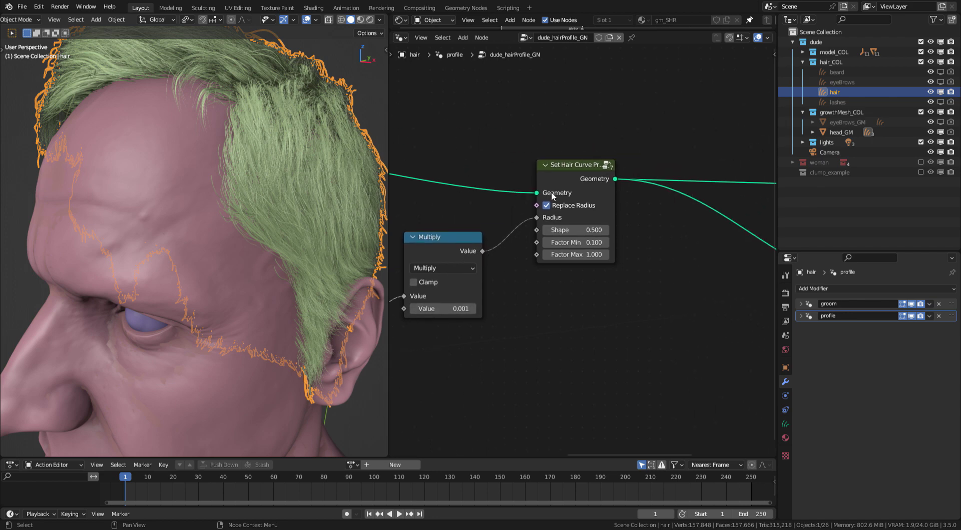
{"action": "left_click_drag", "start_coordinate": [460, 235], "coordinate": [466, 231]}
{"action": "middle_click_drag", "start_coordinate": [503, 230], "coordinate": [566, 198]}
{"action": "mouse_move", "coordinate": [600, 167]}
{"action": "middle_mouse_down"}
{"action": "mouse_move", "coordinate": [523, 217]}
{"action": "mouse_move", "coordinate": [586, 158]}
{"action": "mouse_move", "coordinate": [583, 174]}
{"action": "middle_mouse_up"}
- Reposition the Mix node below the Multiply node and shift the Multiply node slightly toward it
{"action": "middle_click_drag", "start_coordinate": [523, 258], "coordinate": [632, 191]}
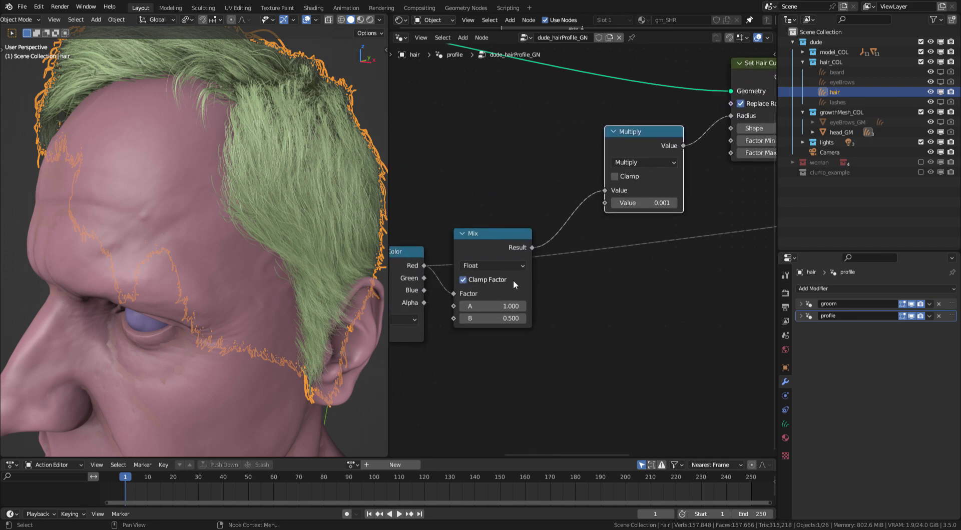
{"action": "left_click_drag", "start_coordinate": [514, 285], "coordinate": [503, 222]}
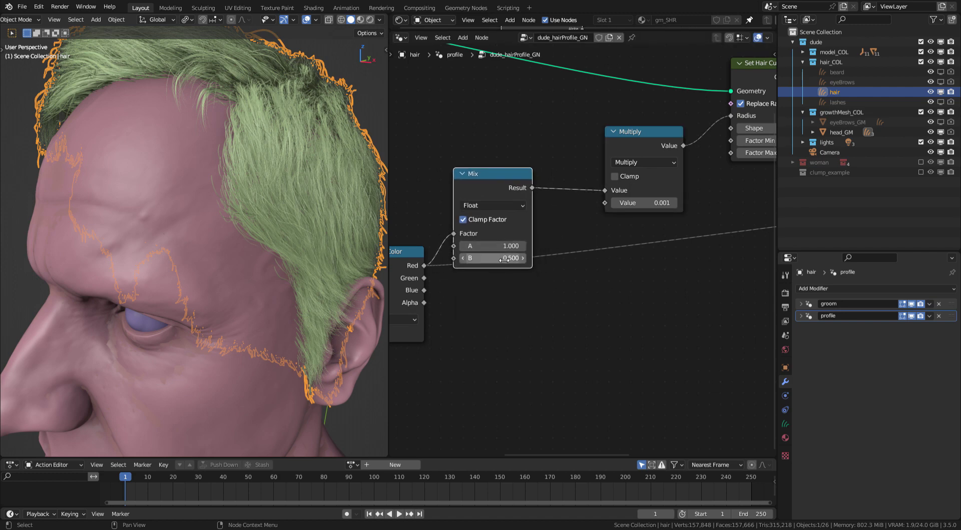
{"action": "middle_click_drag", "start_coordinate": [562, 227], "coordinate": [508, 263]}
{"action": "left_click_drag", "start_coordinate": [462, 231], "coordinate": [468, 278]}
{"action": "mouse_move", "coordinate": [587, 195]}
{"action": "middle_mouse_down"}
{"action": "mouse_move", "coordinate": [612, 193]}
{"action": "mouse_move", "coordinate": [570, 193]}
{"action": "middle_mouse_up"}
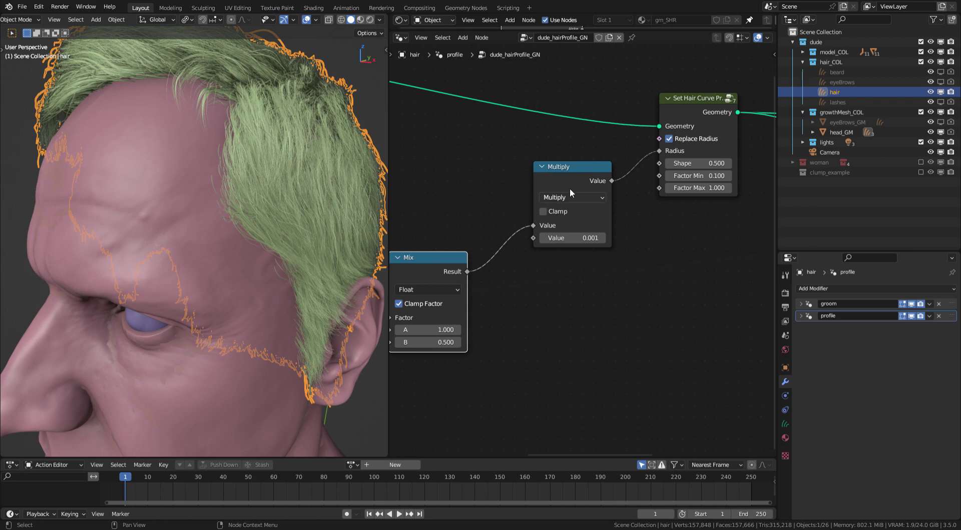
{"action": "left_click_drag", "start_coordinate": [570, 192], "coordinate": [563, 193]}
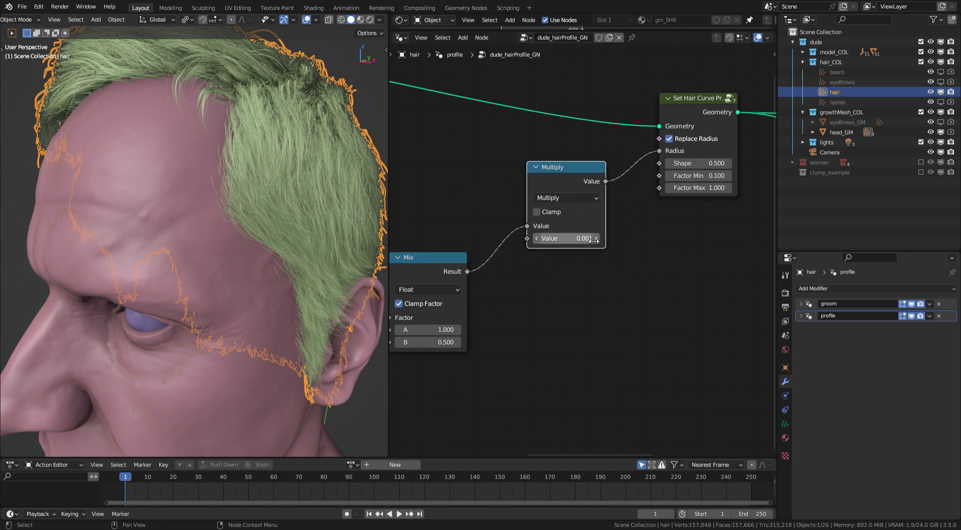
- Nudge the Multiply and Set Hair Curve Profile nodes slightly and bring the temple hair into close view
{"action": "middle_click_drag", "start_coordinate": [615, 187], "coordinate": [543, 216]}
{"action": "left_click_drag", "start_coordinate": [485, 206], "coordinate": [483, 213]}
{"action": "middle_click_drag", "start_coordinate": [483, 215], "coordinate": [440, 238]}
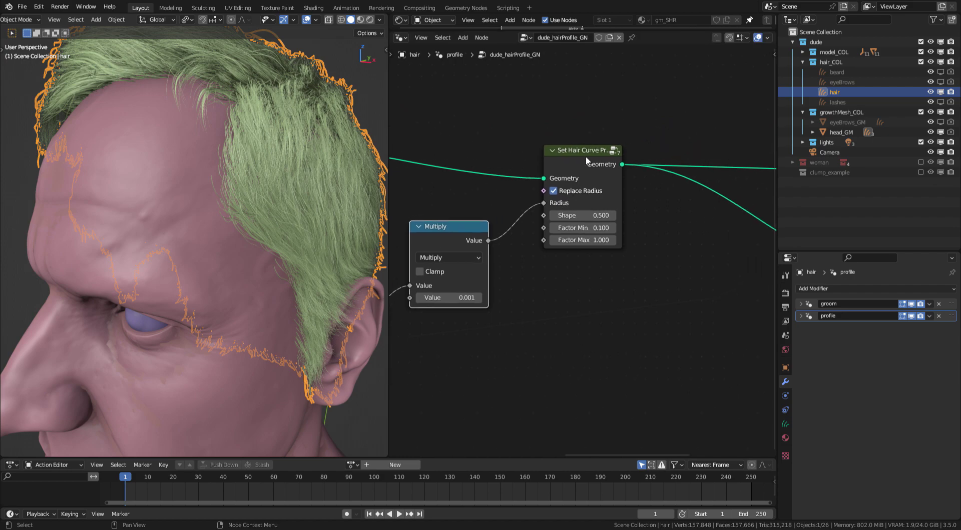
{"action": "left_click_drag", "start_coordinate": [617, 166], "coordinate": [610, 166]}
{"action": "scroll", "coordinate": [268, 198], "scroll_direction": "up", "scroll_amount": 8}
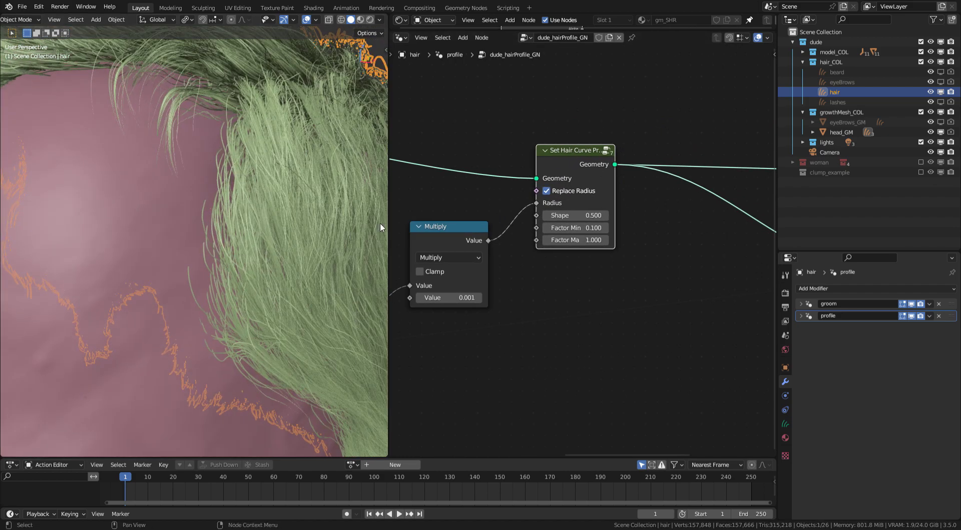
{"action": "middle_click_drag", "start_coordinate": [380, 226], "coordinate": [296, 196]}
{"action": "middle_click_drag", "start_coordinate": [493, 214], "coordinate": [521, 204]}
{"action": "left_click_drag", "start_coordinate": [484, 220], "coordinate": [475, 224]}
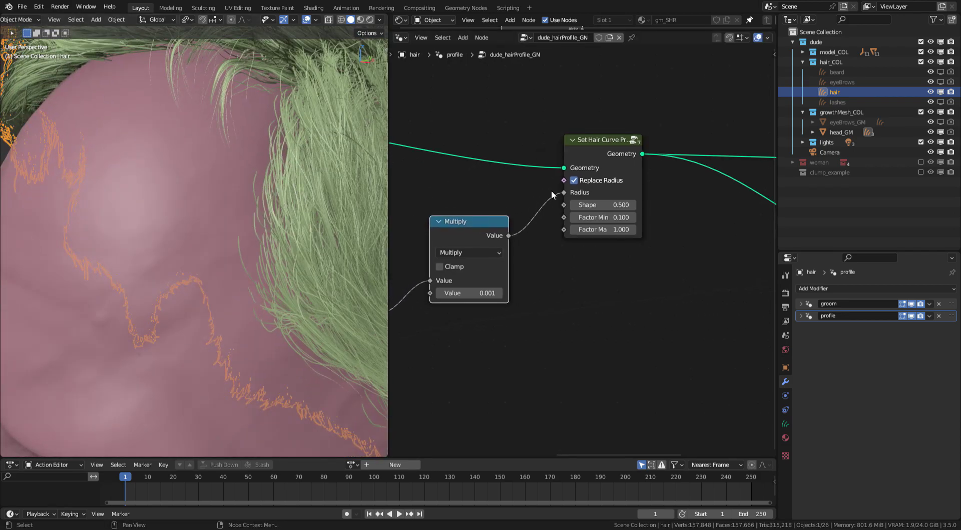
- Disconnect Multiply from the Set Hair Curve Profile Radius input and set Radius to 0.001 m
{"action": "middle_click_drag", "start_coordinate": [563, 197], "coordinate": [566, 187]}
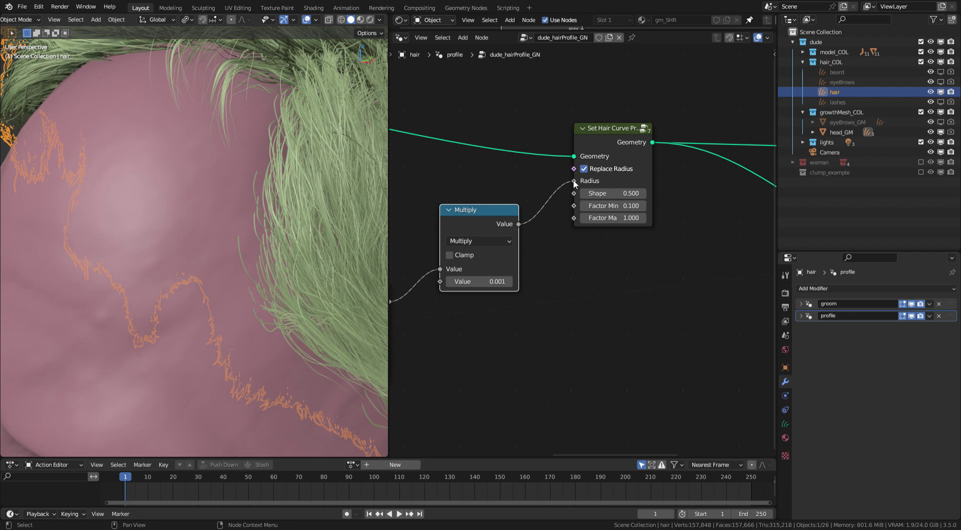
{"action": "left_click_drag", "start_coordinate": [573, 181], "coordinate": [543, 200]}
{"action": "left_click_drag", "start_coordinate": [583, 247], "coordinate": [610, 188]}
{"action": "left_click", "coordinate": [618, 180]}
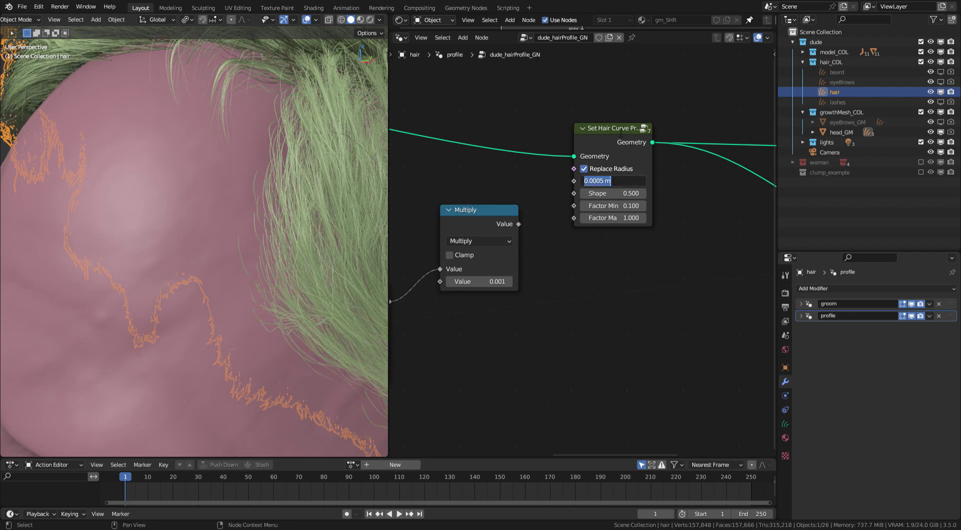
{"action": "key", "text": "BackSpace"}
{"action": "type", "text": ".001"}
{"action": "key", "text": "Return"}
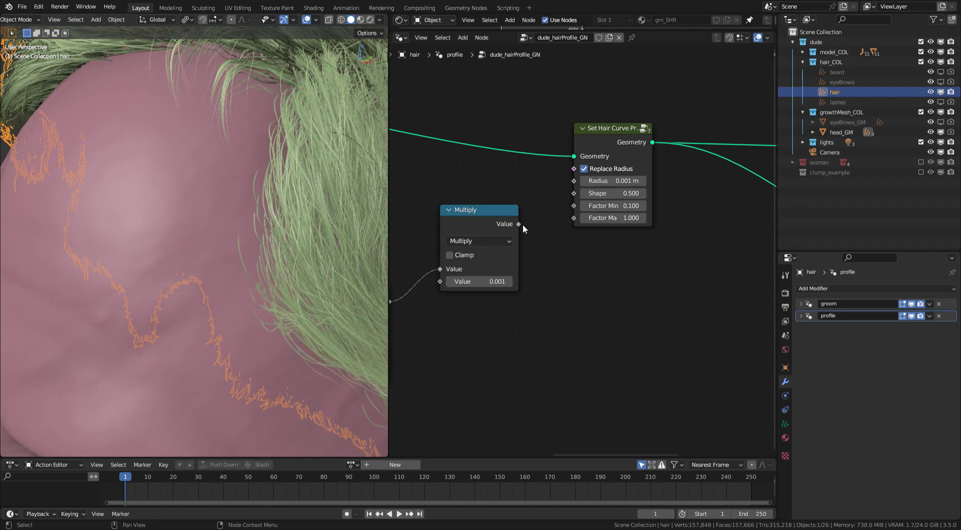
- Reconnect the Multiply value to the Radius input and switch the viewport to rendered shading
{"action": "left_click_drag", "start_coordinate": [522, 224], "coordinate": [566, 206]}
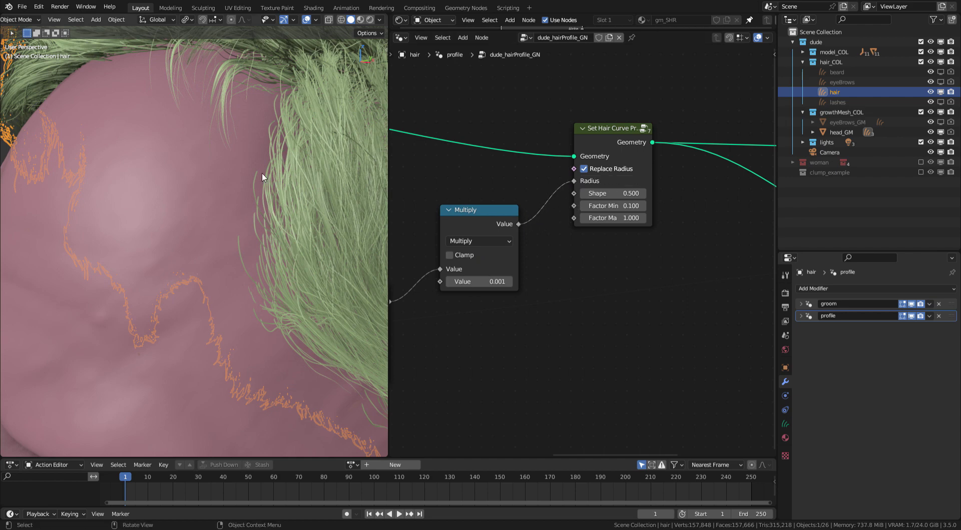
{"action": "left_click", "coordinate": [369, 20]}
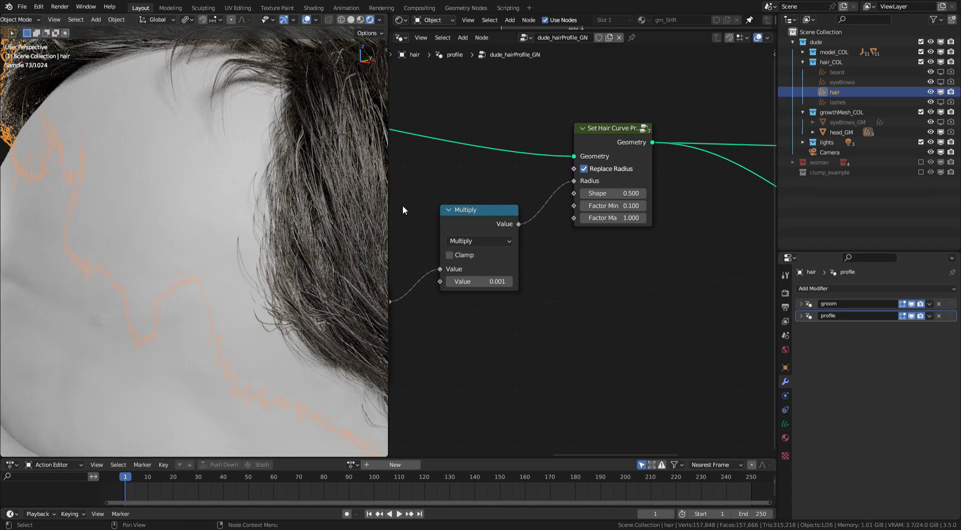
- Unlink Multiply from Radius to compare the rendered hair with a constant radius, and restore the link
{"action": "left_click_drag", "start_coordinate": [574, 181], "coordinate": [547, 193]}
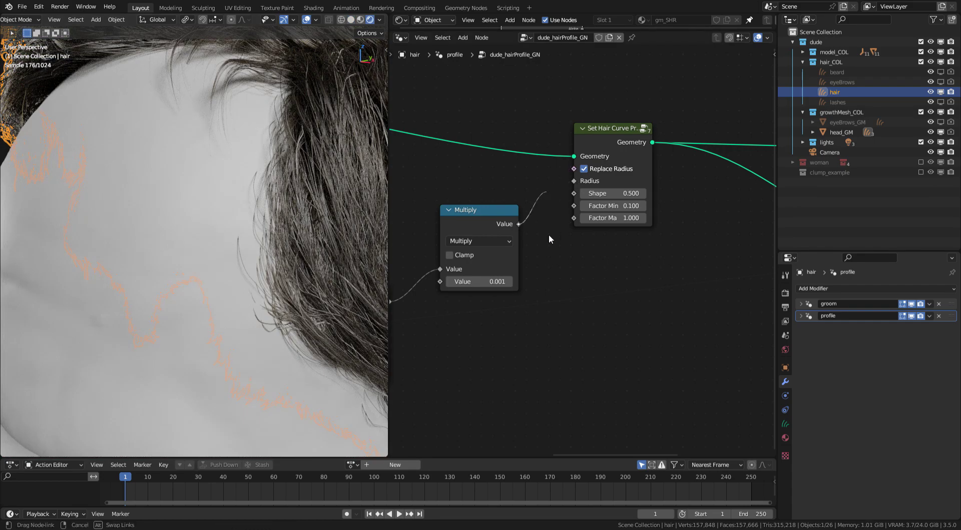
{"action": "left_click_drag", "start_coordinate": [546, 237], "coordinate": [542, 238]}
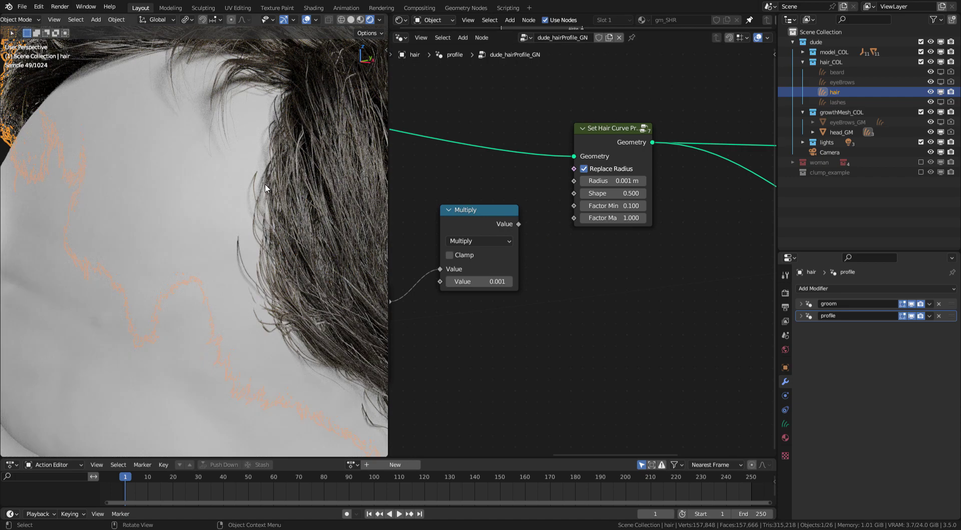
{"action": "left_click_drag", "start_coordinate": [521, 224], "coordinate": [571, 185]}
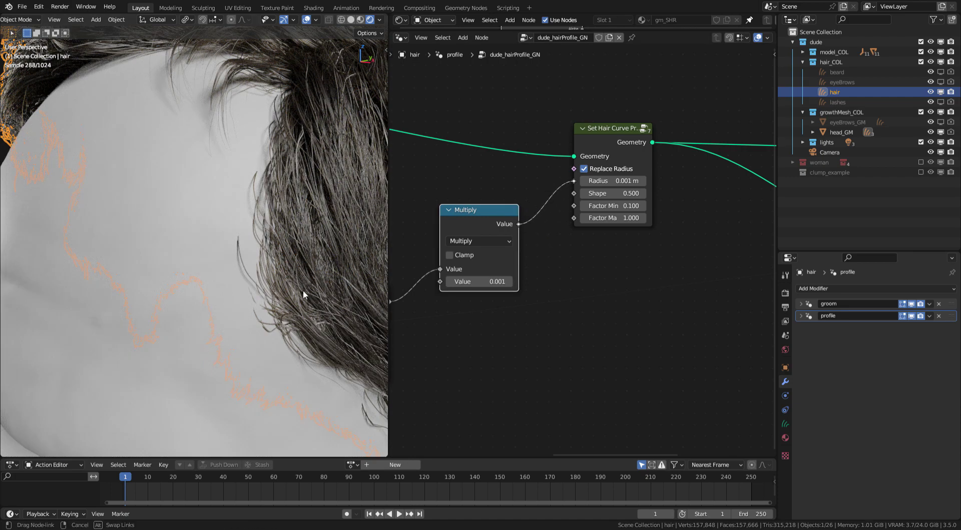
{"action": "left_click_drag", "start_coordinate": [302, 289], "coordinate": [302, 293]}
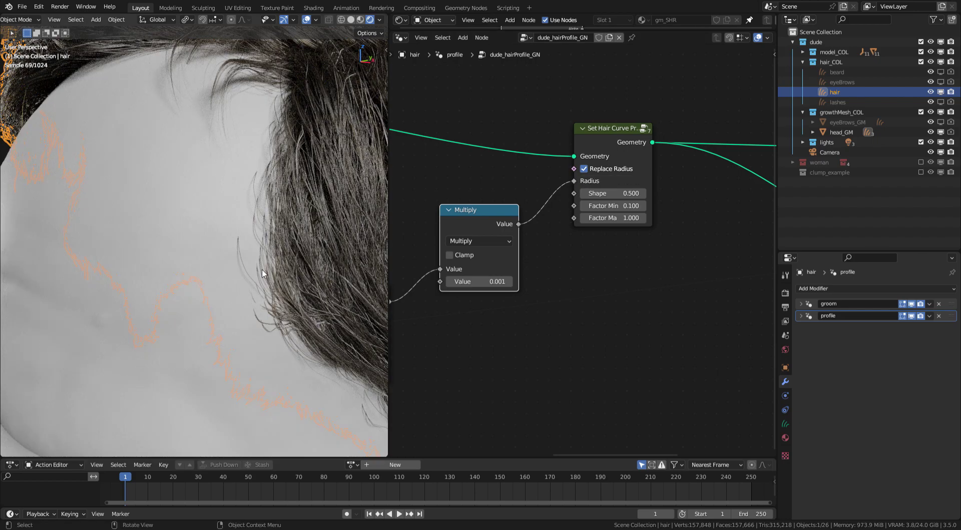
- Deselect the hair and examine the rendered male groom from the side, front and close up
{"action": "middle_click_drag", "start_coordinate": [262, 274], "coordinate": [232, 255]}
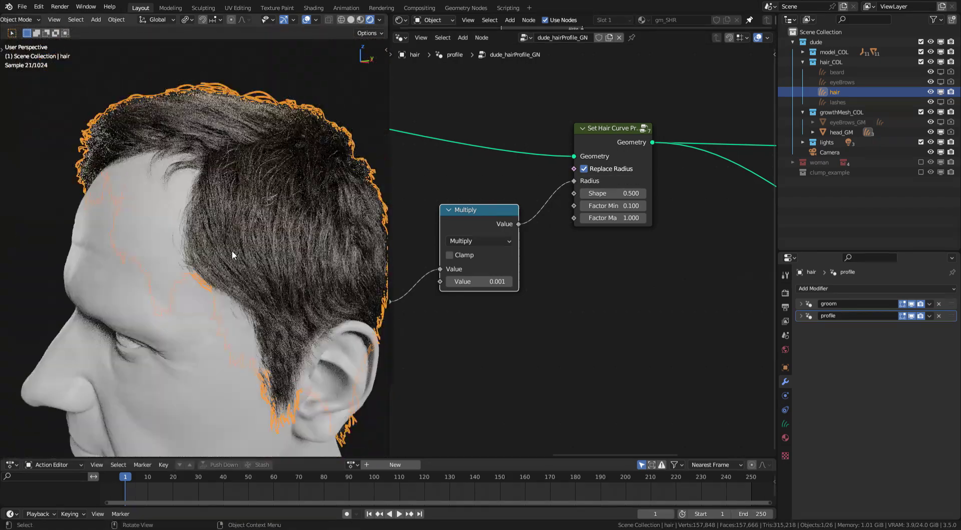
{"action": "left_click", "coordinate": [310, 65]}
{"action": "middle_click_drag", "start_coordinate": [281, 220], "coordinate": [315, 229]}
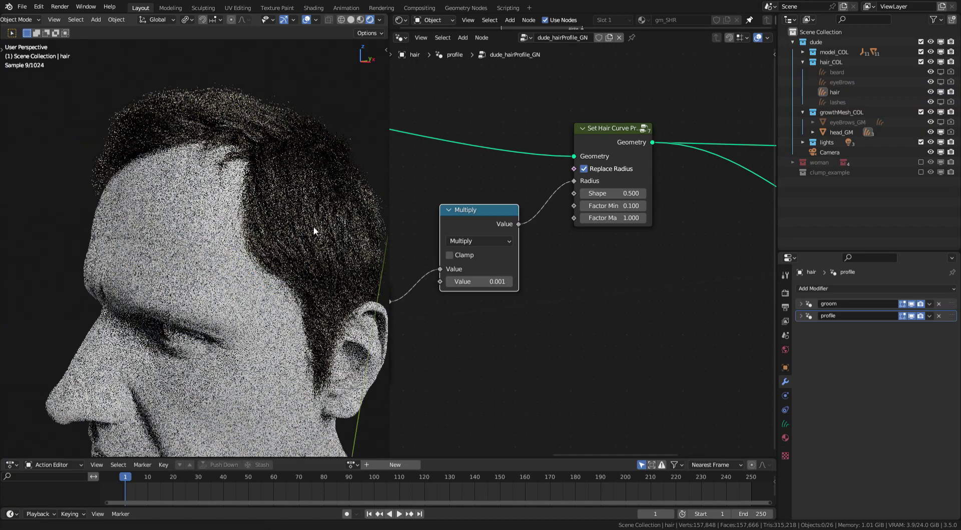
{"action": "scroll", "coordinate": [316, 230], "scroll_direction": "down", "scroll_amount": 3}
{"action": "middle_click_drag", "start_coordinate": [602, 147], "coordinate": [446, 177]}
{"action": "scroll", "coordinate": [562, 195], "scroll_direction": "down", "scroll_amount": 5}
{"action": "middle_click_drag", "start_coordinate": [245, 210], "coordinate": [341, 215]}
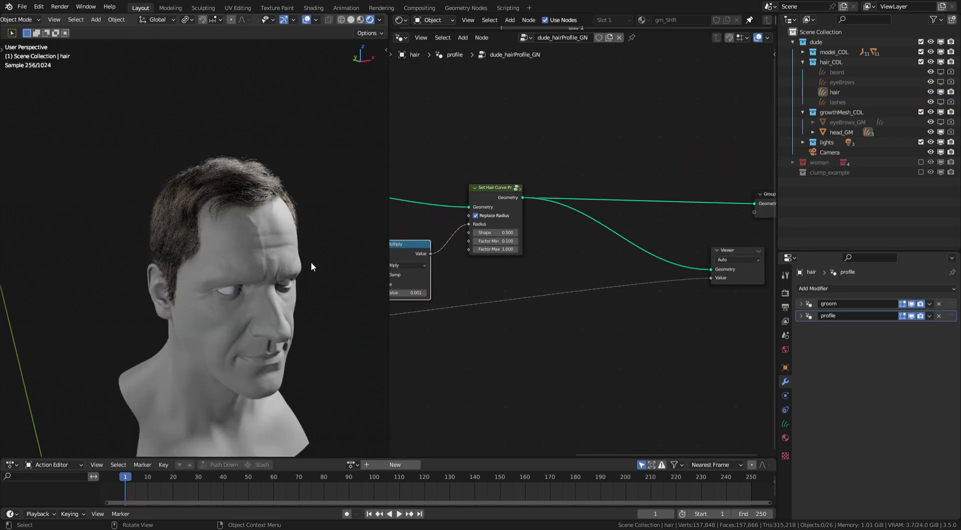
{"action": "middle_click_drag", "start_coordinate": [311, 262], "coordinate": [341, 244]}
{"action": "scroll", "coordinate": [285, 240], "scroll_direction": "up", "scroll_amount": 3}
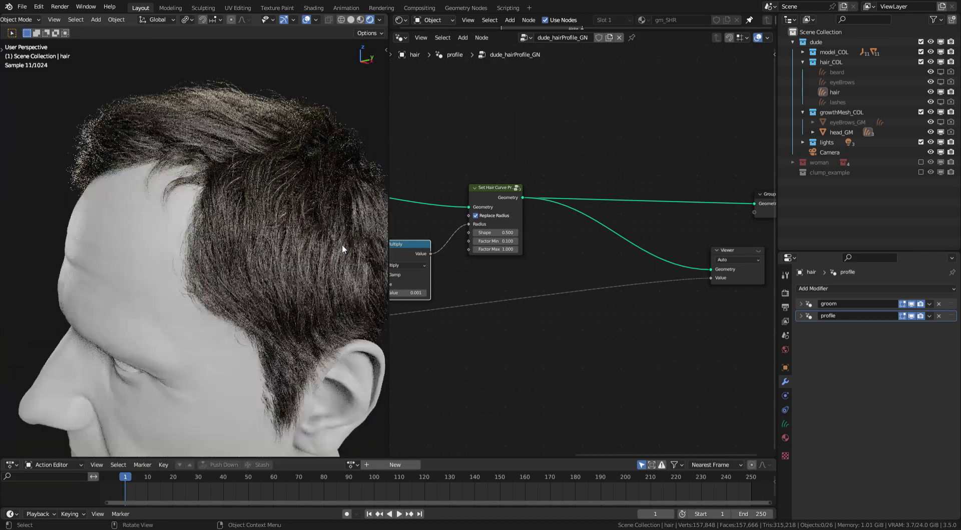
- Return the viewport to solid shading, and collapse the dude collection and exclude it from the view layer
{"action": "left_click", "coordinate": [803, 62]}
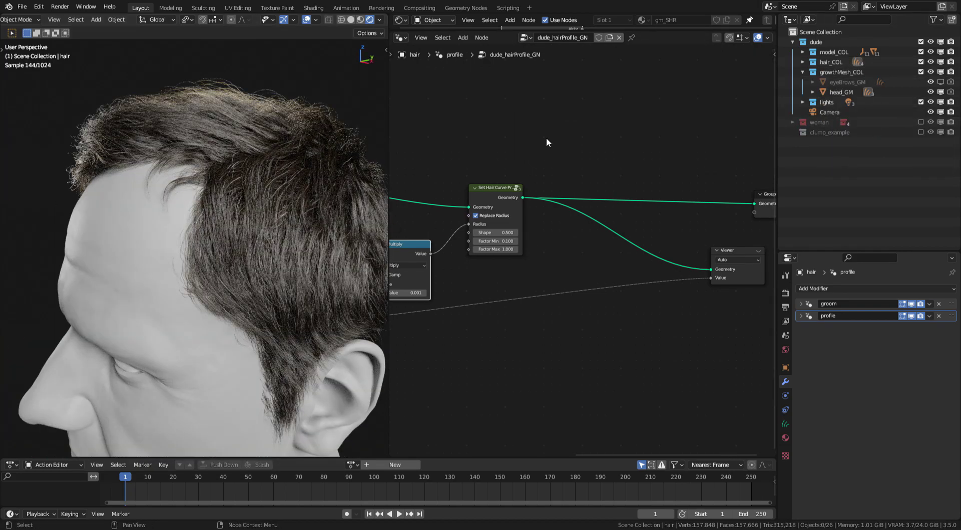
{"action": "left_click", "coordinate": [351, 19]}
{"action": "left_click", "coordinate": [793, 42]}
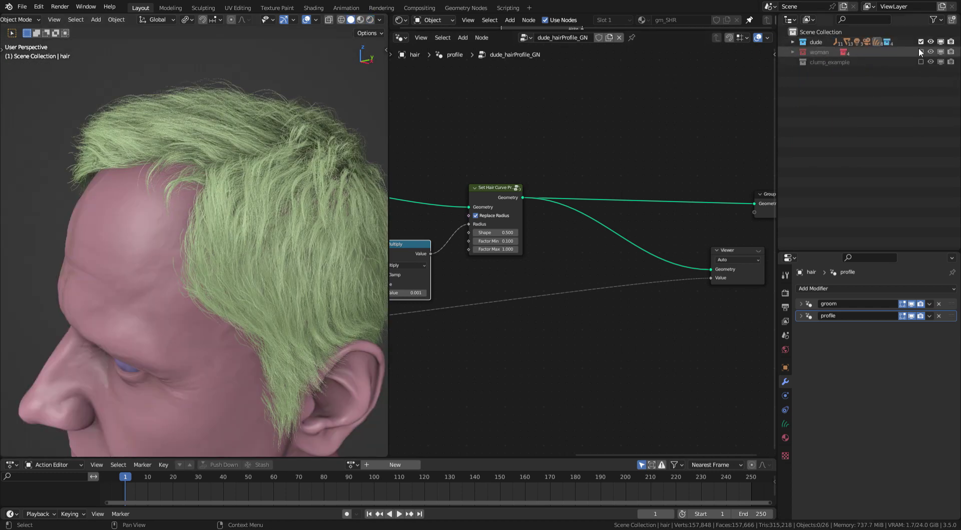
{"action": "left_click", "coordinate": [921, 42]}
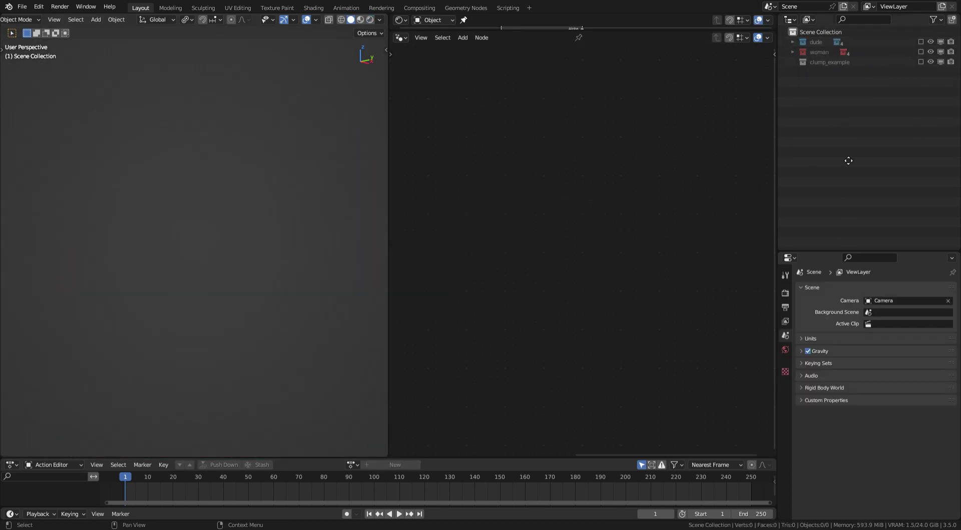
- Widen the outliner area and split it into two stacked outliners
{"action": "left_click_drag", "start_coordinate": [774, 77], "coordinate": [712, 70]}
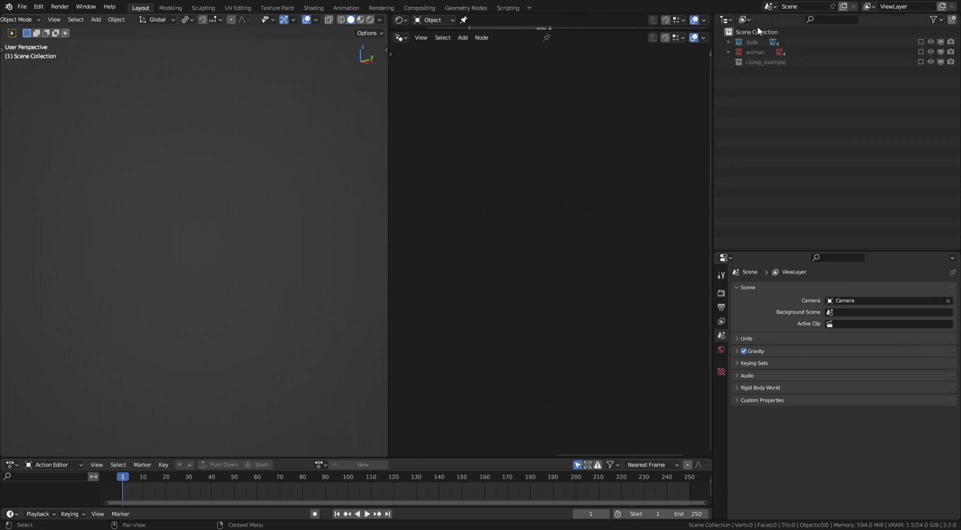
{"action": "left_click_drag", "start_coordinate": [721, 19], "coordinate": [723, 97]}
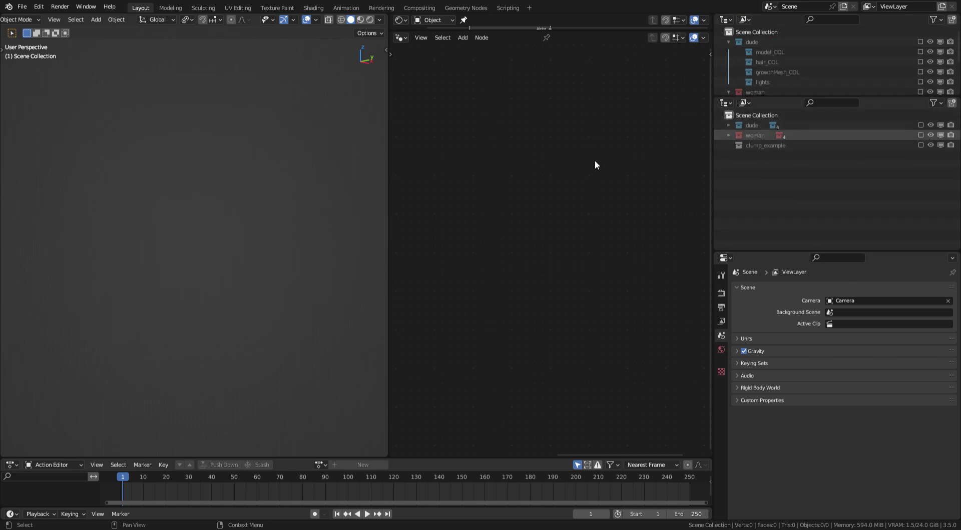
- Enable the woman collection and its model_COL.001 subcollection, enlarging the lower outliner to list its contents
{"action": "scroll", "coordinate": [289, 259], "scroll_direction": "down", "scroll_amount": 1}
{"action": "middle_click_drag", "start_coordinate": [290, 258], "coordinate": [296, 215], "text": "shift"}
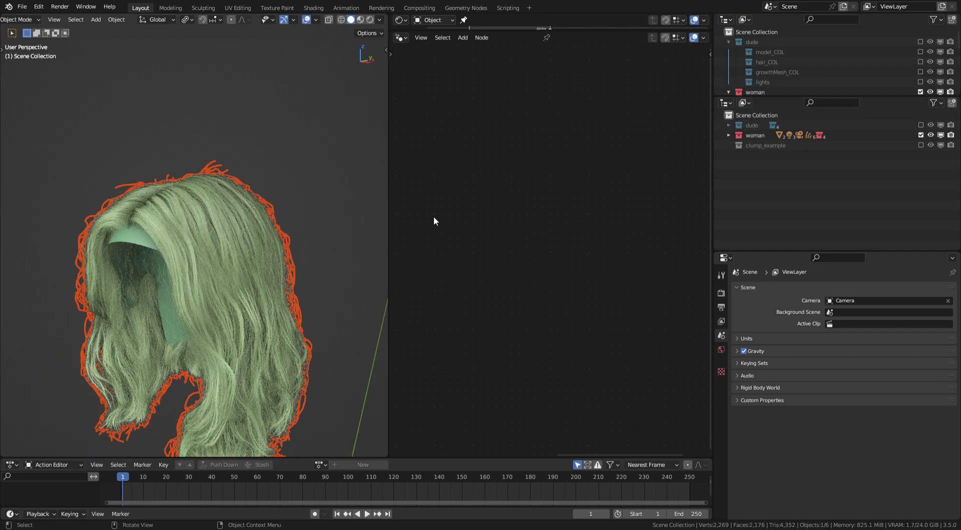
{"action": "left_click", "coordinate": [728, 135]}
{"action": "left_click_drag", "start_coordinate": [792, 251], "coordinate": [793, 362]}
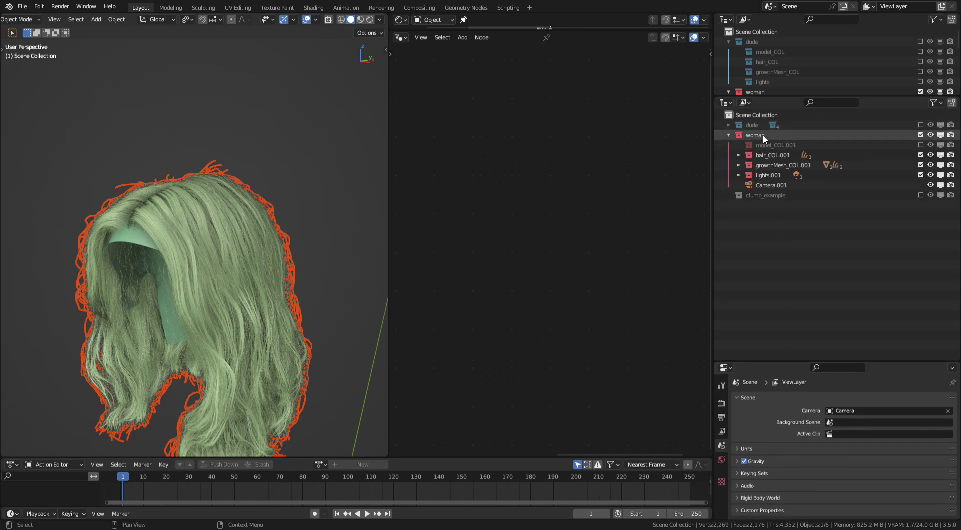
{"action": "left_click", "coordinate": [921, 146]}
- Deselect everything and examine the woman's hair from above along the parting and at the front hairline
{"action": "scroll", "coordinate": [262, 219], "scroll_direction": "up", "scroll_amount": 3}
{"action": "left_click", "coordinate": [282, 184]}
{"action": "middle_click_drag", "start_coordinate": [282, 185], "coordinate": [223, 172]}
{"action": "middle_click_drag", "start_coordinate": [253, 202], "coordinate": [177, 174]}
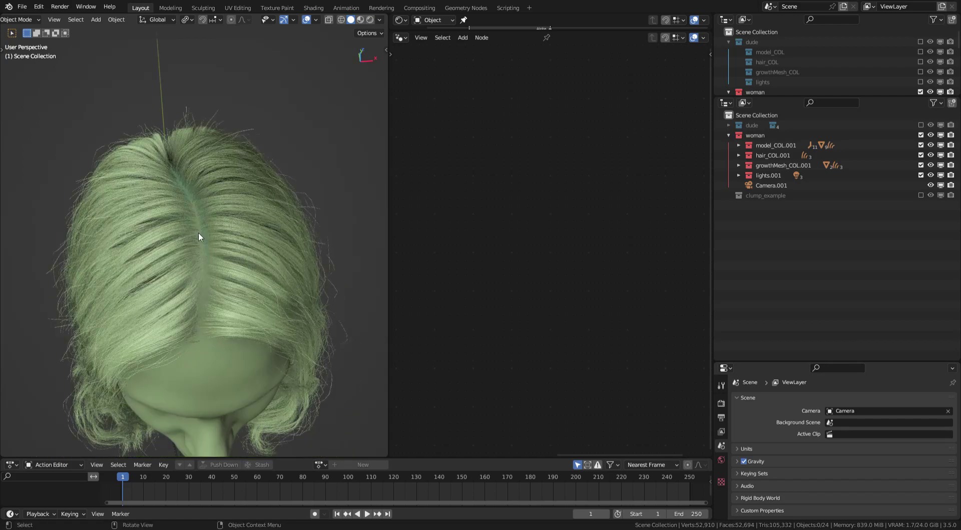
{"action": "middle_click_drag", "start_coordinate": [206, 318], "coordinate": [270, 217]}
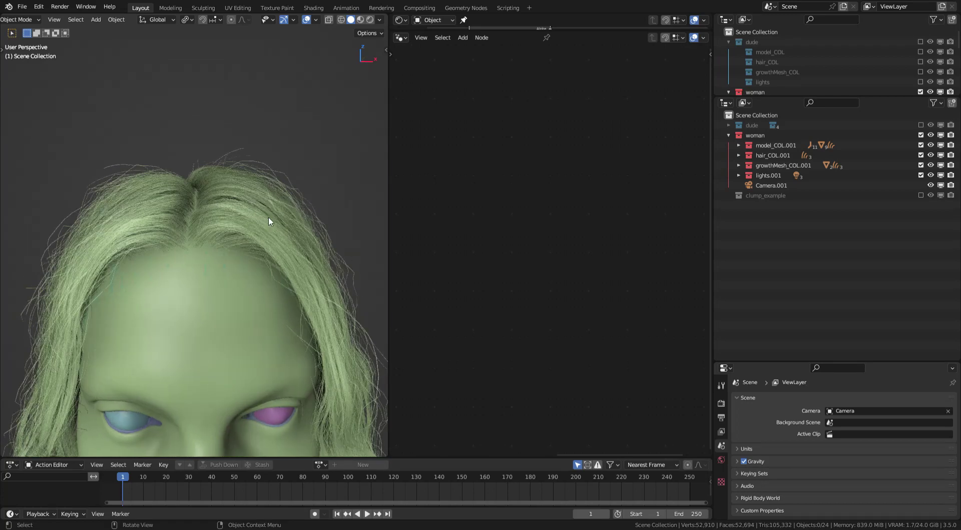
- Select the woman's hair.001 and review the start of its groom node network
{"action": "left_click", "coordinate": [287, 185]}
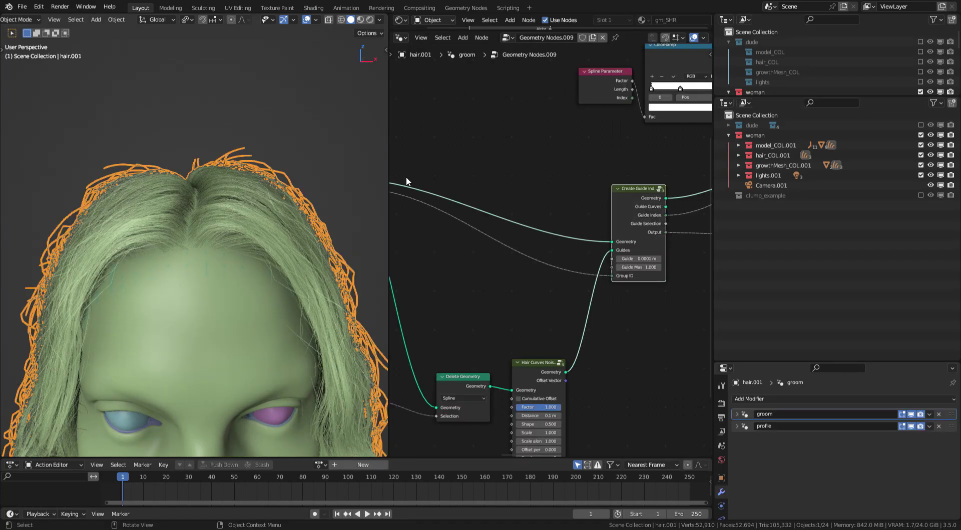
{"action": "scroll", "coordinate": [492, 300], "scroll_direction": "down", "scroll_amount": 6}
{"action": "middle_click_drag", "start_coordinate": [559, 230], "coordinate": [628, 216]}
{"action": "middle_click_drag", "start_coordinate": [629, 215], "coordinate": [639, 172], "text": "ctrl"}
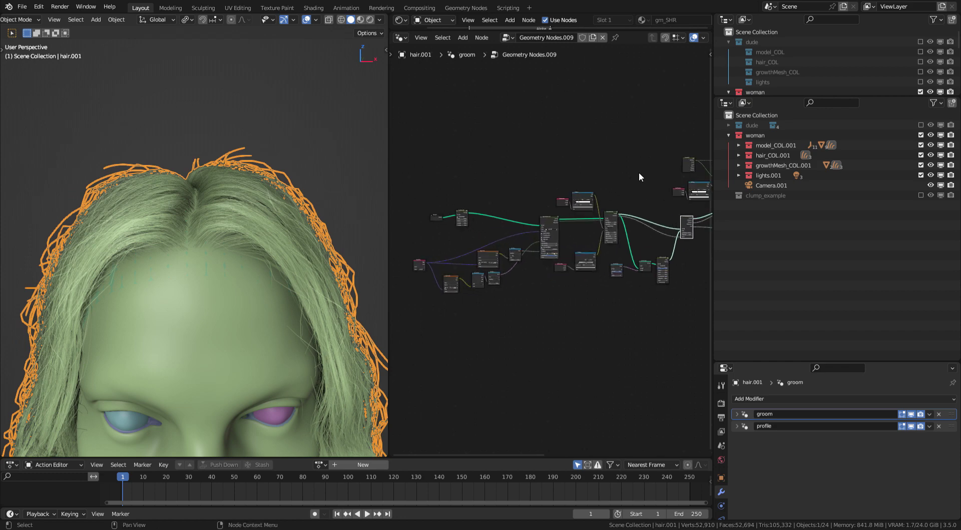
{"action": "middle_click_drag", "start_coordinate": [524, 211], "coordinate": [592, 173]}
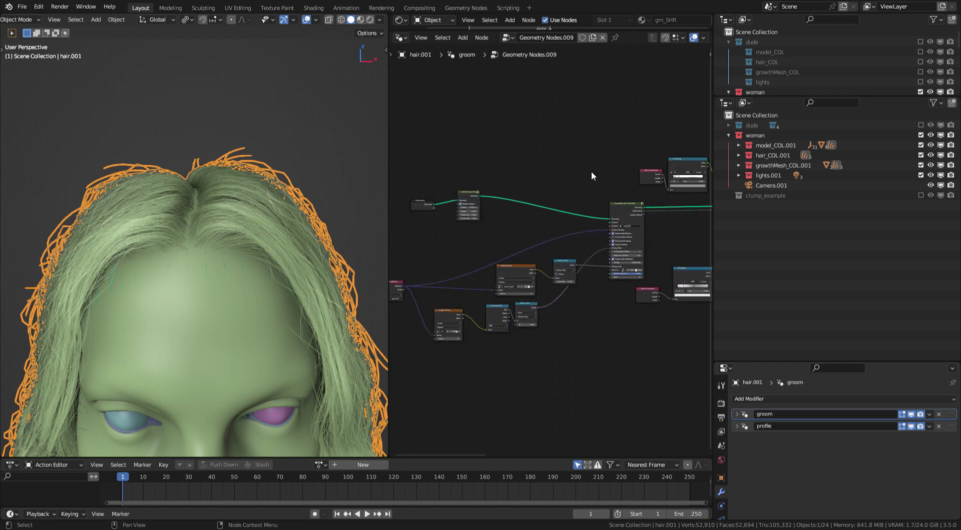
- Select scalp_GM in growthMesh_COL.001 and isolate it in local view, seen from the front
{"action": "left_click", "coordinate": [738, 165]}
{"action": "left_click", "coordinate": [778, 185]}
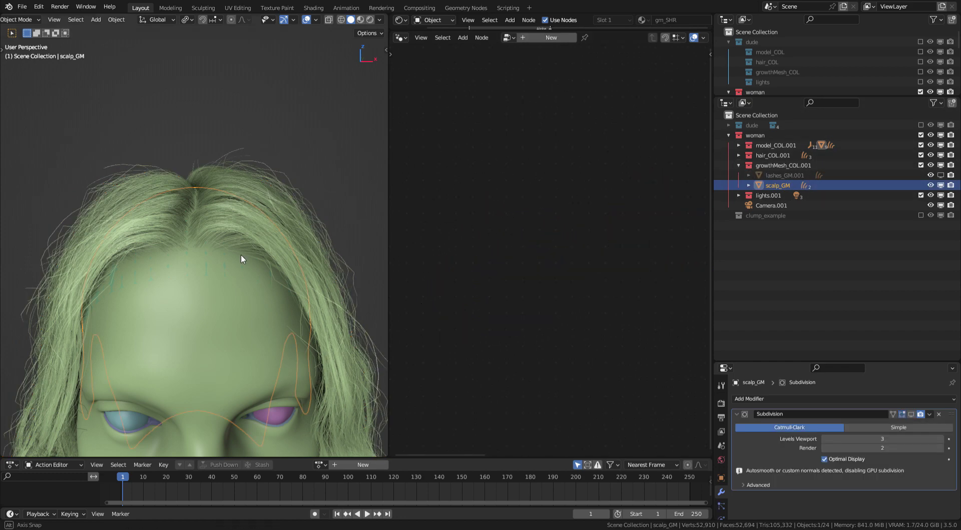
{"action": "key", "text": "KP_Divide"}
{"action": "middle_click_drag", "start_coordinate": [258, 259], "coordinate": [229, 253]}
{"action": "key", "text": "KP_Divide"}
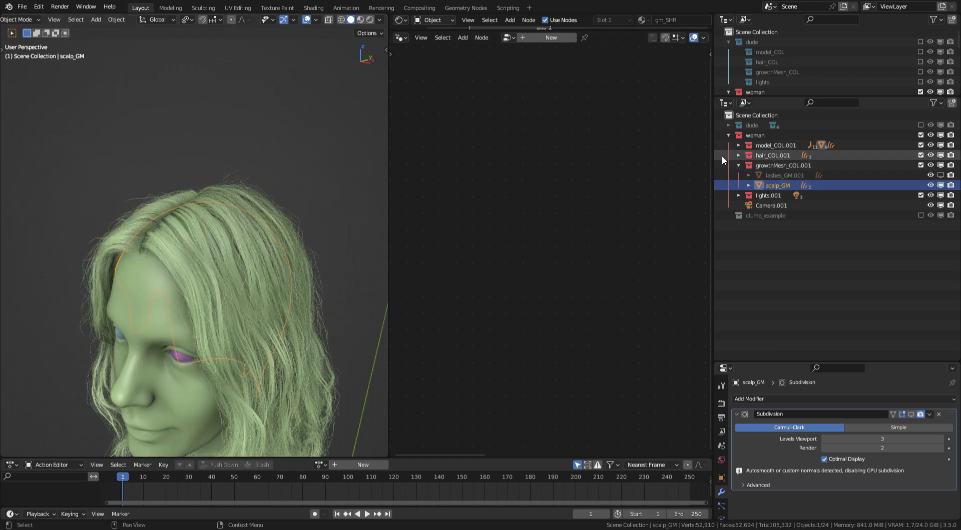
{"action": "middle_click_drag", "start_coordinate": [236, 270], "coordinate": [275, 273]}
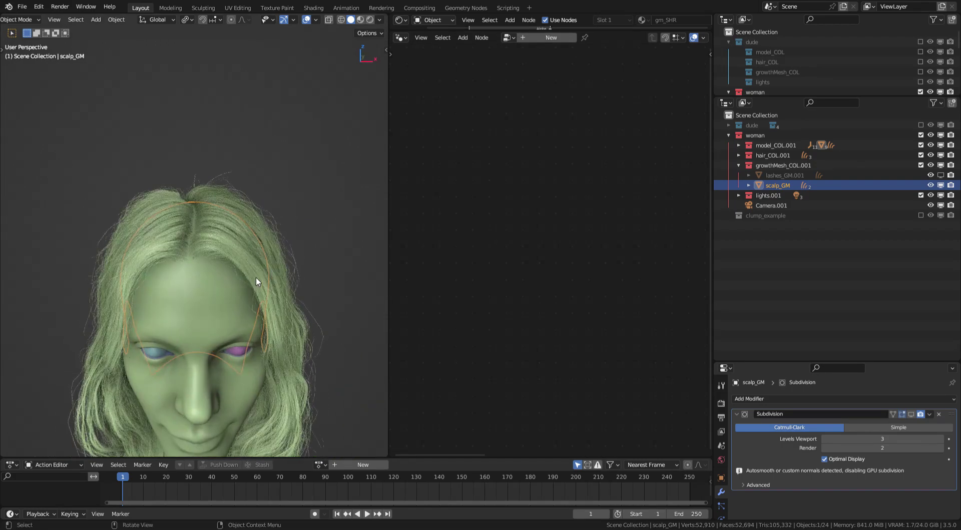
{"action": "middle_click_drag", "start_coordinate": [236, 192], "coordinate": [226, 251]}
{"action": "key", "text": "KP_Divide"}
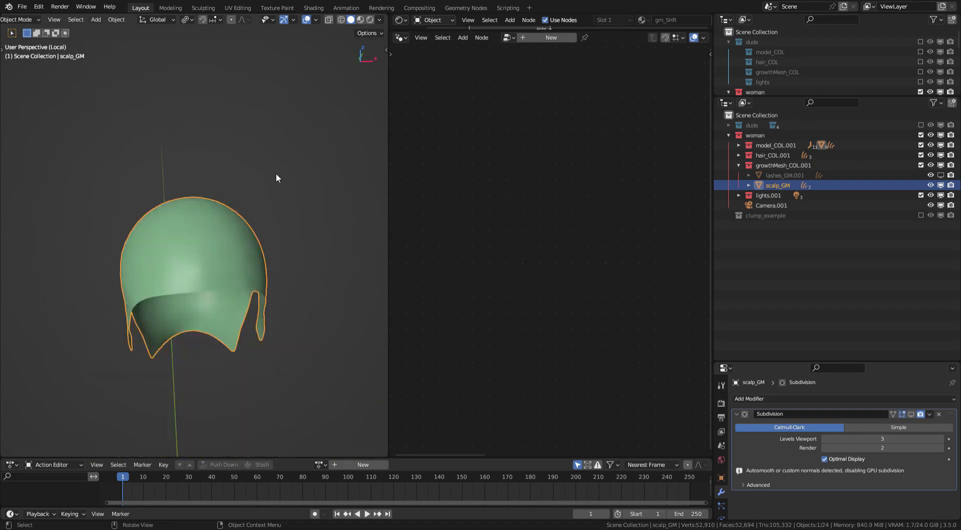
- Enlarge the shader editor, unpin the gm_SHR material and bring scalp_GM's material nodes into view
{"action": "left_click_drag", "start_coordinate": [436, 29], "coordinate": [455, 311]}
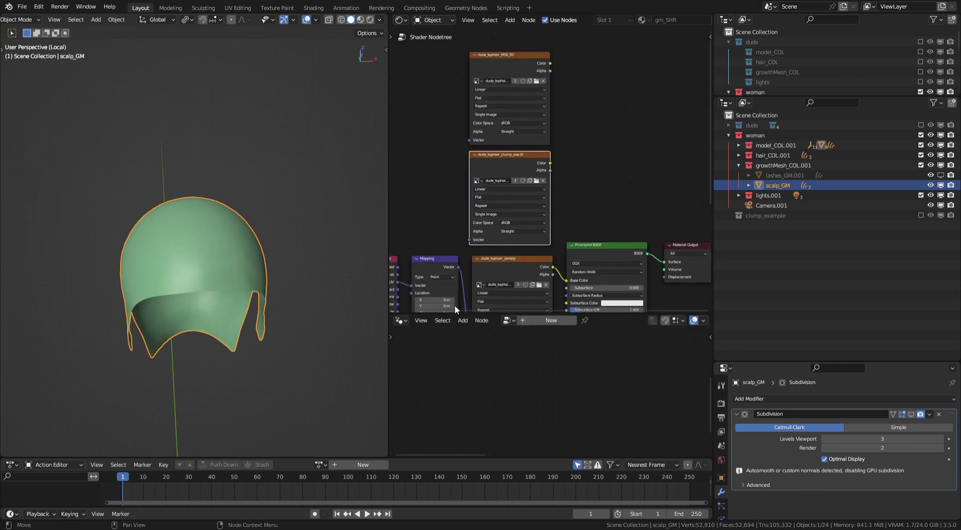
{"action": "middle_click_drag", "start_coordinate": [589, 127], "coordinate": [516, 123]}
{"action": "scroll", "coordinate": [616, 23], "scroll_direction": "down", "scroll_amount": 4}
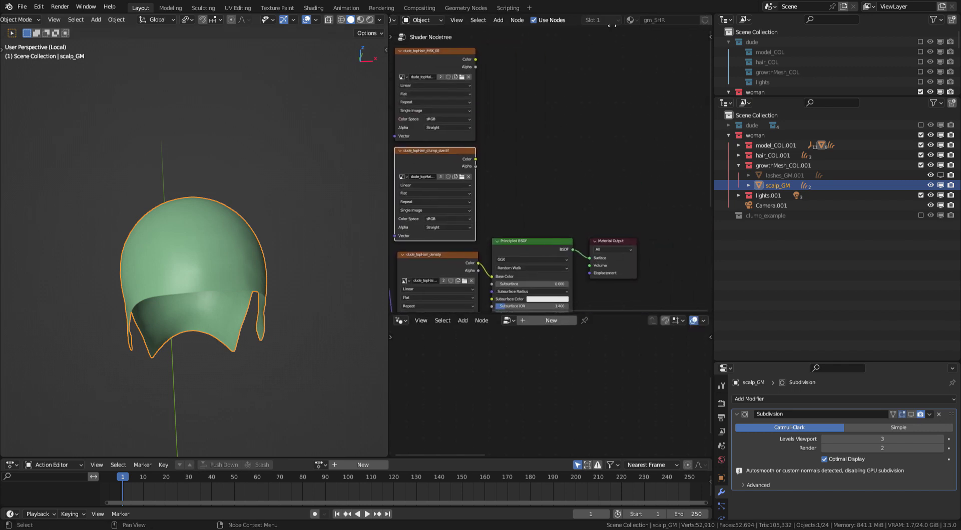
{"action": "left_click", "coordinate": [666, 21]}
{"action": "middle_click_drag", "start_coordinate": [460, 272], "coordinate": [541, 170]}
{"action": "mouse_move", "coordinate": [541, 169]}
{"action": "middle_mouse_down", "text": "ctrl"}
{"action": "mouse_move", "coordinate": [537, 178]}
{"action": "mouse_move", "coordinate": [625, 145]}
{"action": "middle_mouse_up", "text": "ctrl"}
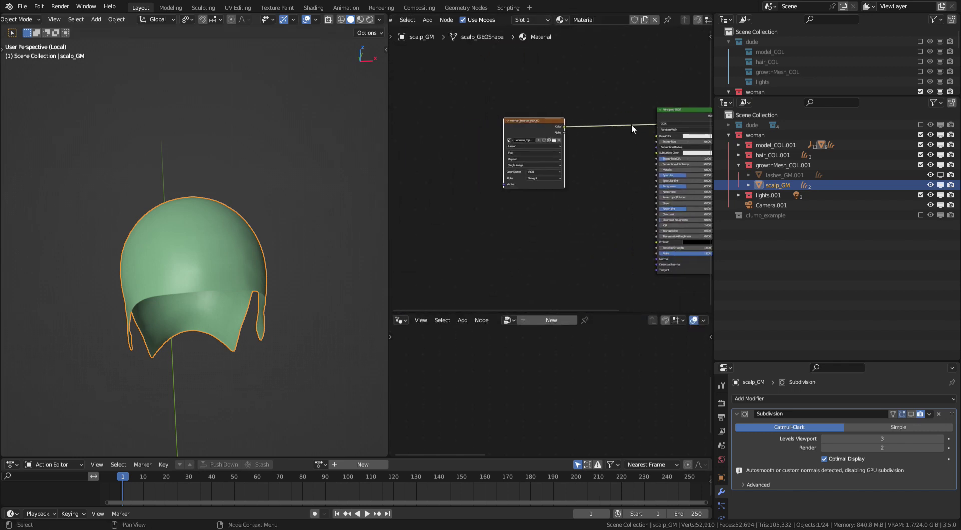
- Set the viewport colouring to Texture and examine the isolated scalp_GM alongside its woman_topHair_MSK_00 image node
{"action": "left_click", "coordinate": [380, 20]}
{"action": "left_click", "coordinate": [414, 154]}
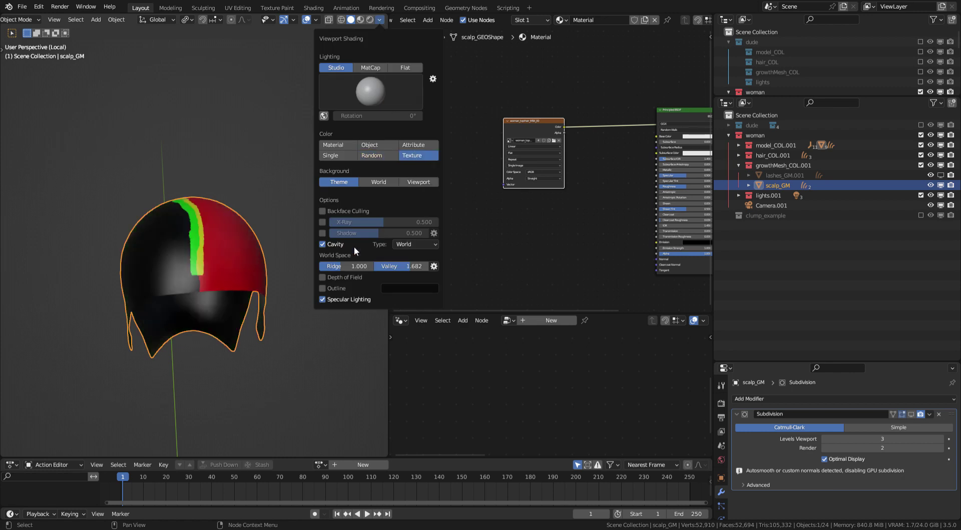
{"action": "middle_click_drag", "start_coordinate": [262, 301], "coordinate": [314, 213]}
{"action": "mouse_move", "coordinate": [549, 152]}
{"action": "middle_mouse_down"}
{"action": "mouse_move", "coordinate": [535, 194]}
{"action": "mouse_move", "coordinate": [533, 152]}
{"action": "middle_mouse_up"}
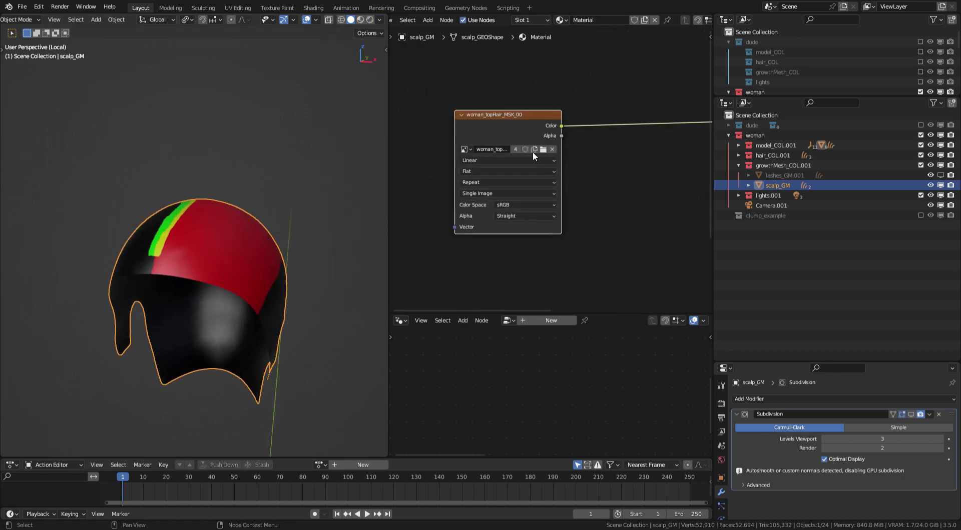
- Switch the scalp material's image to woman_topHair_density and inspect the density map from the side of the mesh
{"action": "left_click", "coordinate": [464, 149]}
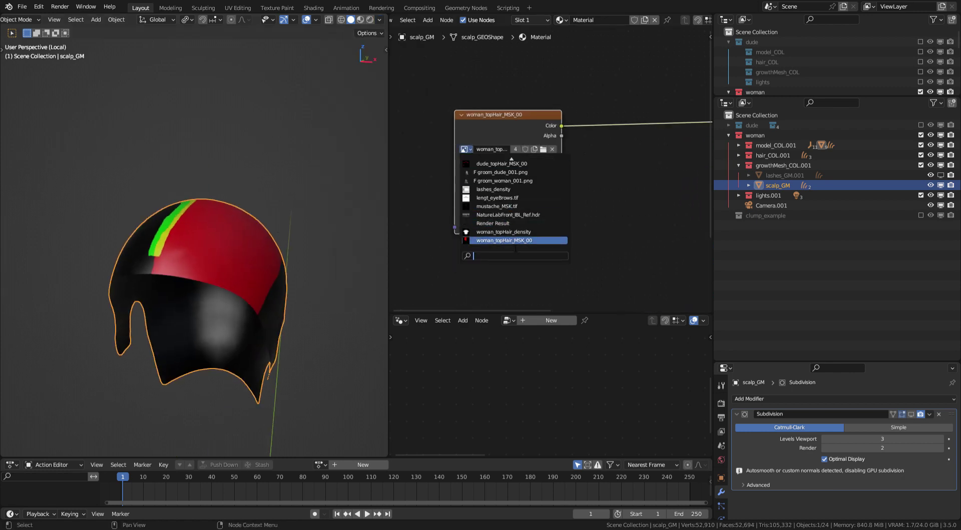
{"action": "left_click", "coordinate": [501, 241]}
{"action": "middle_click_drag", "start_coordinate": [215, 240], "coordinate": [222, 287]}
{"action": "middle_click_drag", "start_coordinate": [272, 380], "coordinate": [235, 245]}
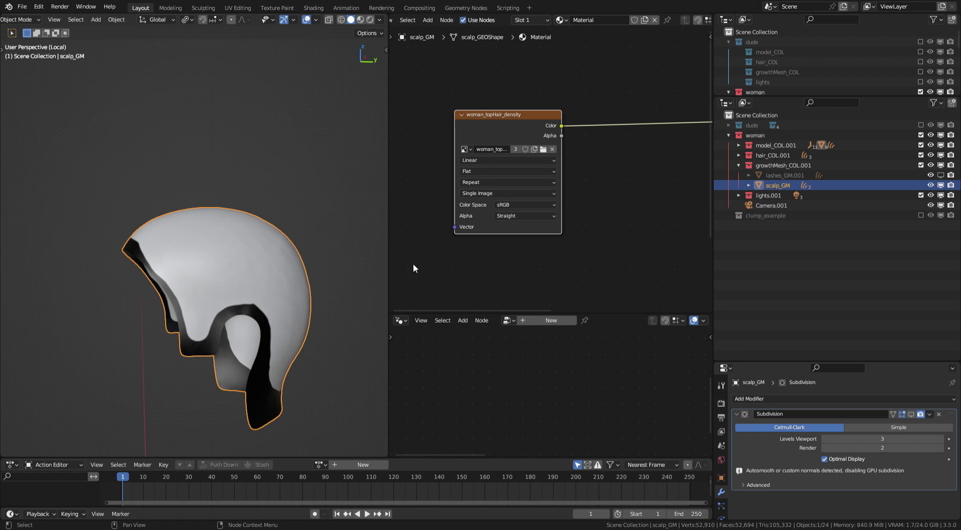
- Switch the scalp material's image back to woman_topHair_MSK_00 and inspect the parting mask from above
{"action": "left_click", "coordinate": [465, 149]}
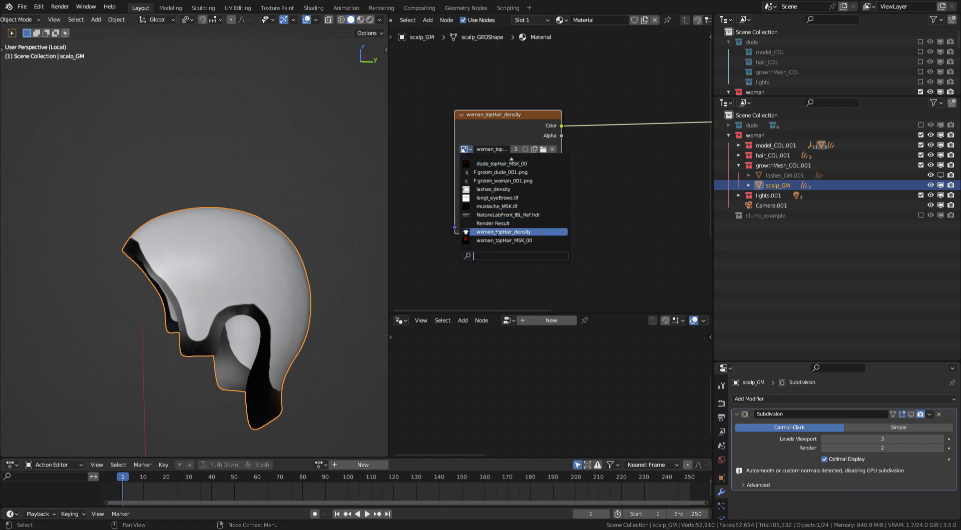
{"action": "left_click", "coordinate": [497, 241]}
{"action": "middle_click_drag", "start_coordinate": [366, 242], "coordinate": [214, 240]}
{"action": "middle_click_drag", "start_coordinate": [181, 184], "coordinate": [191, 295]}
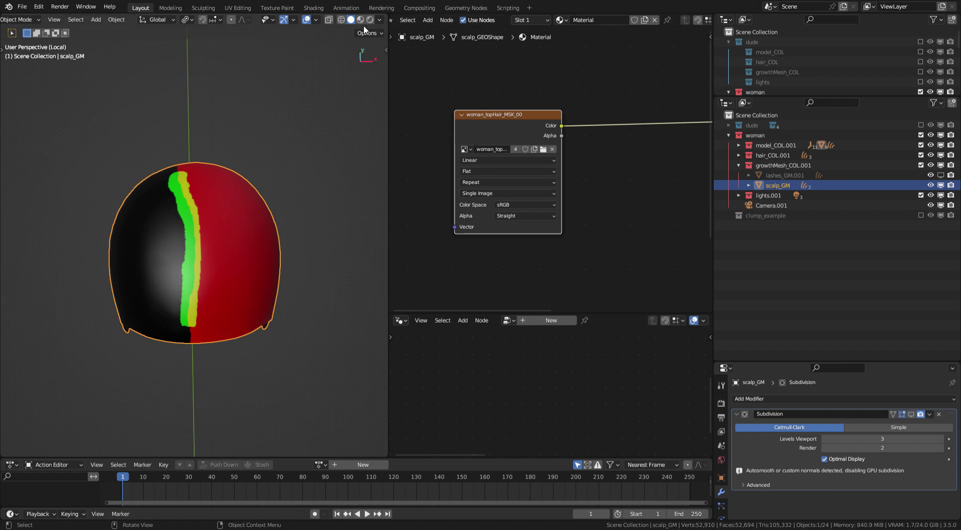
- Set the viewport colouring to Random and leave local view so the full head and hair are shown
{"action": "left_click", "coordinate": [378, 20]}
{"action": "left_click", "coordinate": [375, 156]}
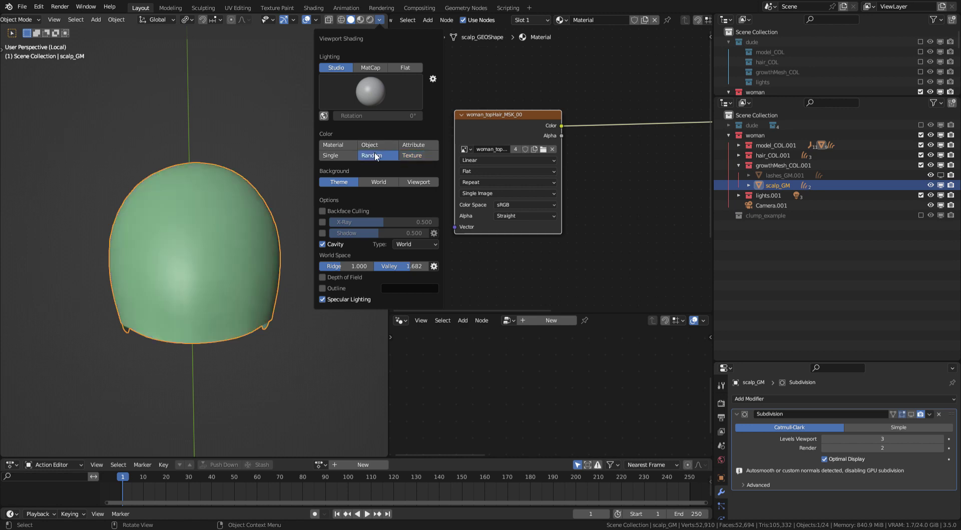
{"action": "key", "text": "KP_Divide"}
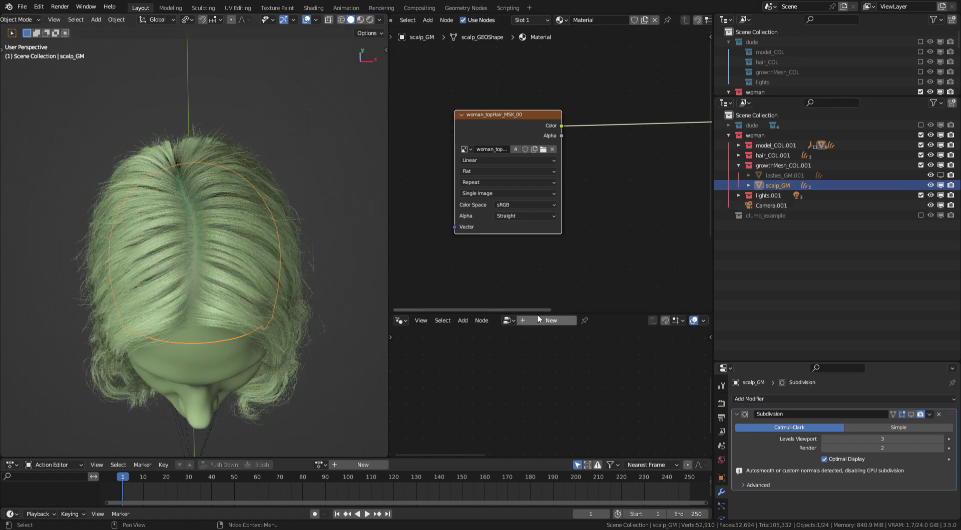
- Enlarge the geometry node editor, select the woman's hair.001 and reposition the Set Hair Curve Profile node
{"action": "left_click_drag", "start_coordinate": [619, 313], "coordinate": [594, 71]}
{"action": "left_click", "coordinate": [286, 201]}
{"action": "middle_click_drag", "start_coordinate": [543, 239], "coordinate": [676, 237]}
{"action": "middle_click_drag", "start_coordinate": [676, 238], "coordinate": [595, 133], "text": "ctrl"}
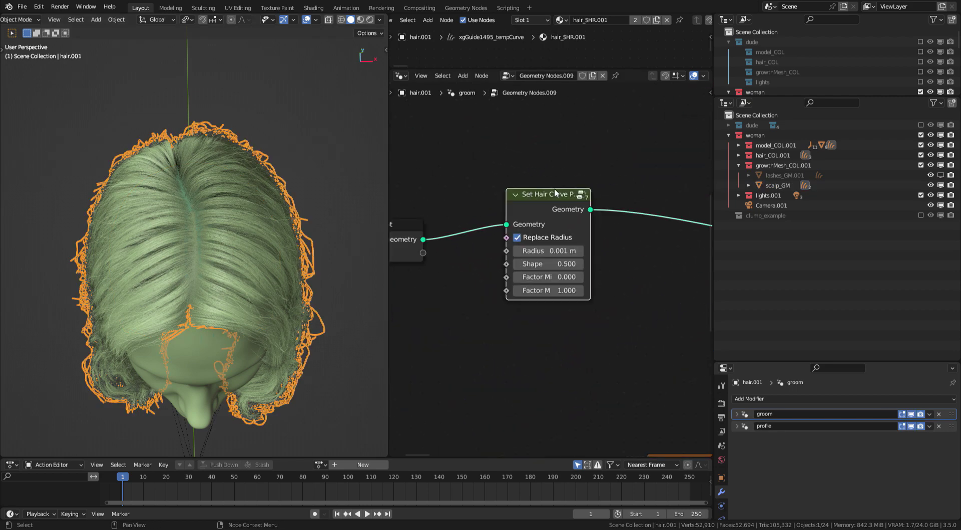
{"action": "mouse_move", "coordinate": [526, 195]}
{"action": "left_mouse_down"}
{"action": "mouse_move", "coordinate": [510, 169]}
{"action": "mouse_move", "coordinate": [513, 194]}
{"action": "left_mouse_up"}
- Link the viewer to the Set Hair Curve Profile node and look along its connection to Interpolate Hair Curves.001
{"action": "middle_click_drag", "start_coordinate": [616, 296], "coordinate": [524, 288], "text": "ctrl"}
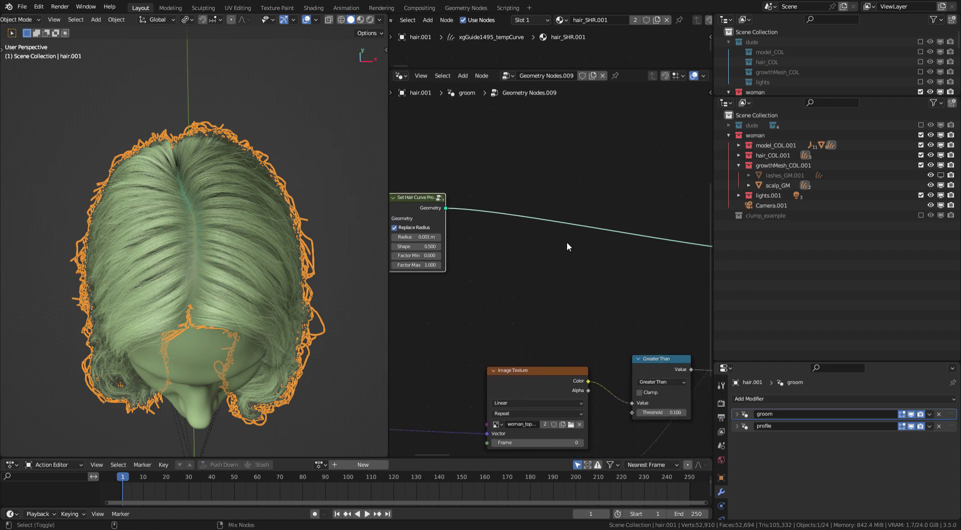
{"action": "left_click", "coordinate": [434, 211], "text": "ctrl+shift"}
{"action": "middle_click_drag", "start_coordinate": [590, 210], "coordinate": [396, 190]}
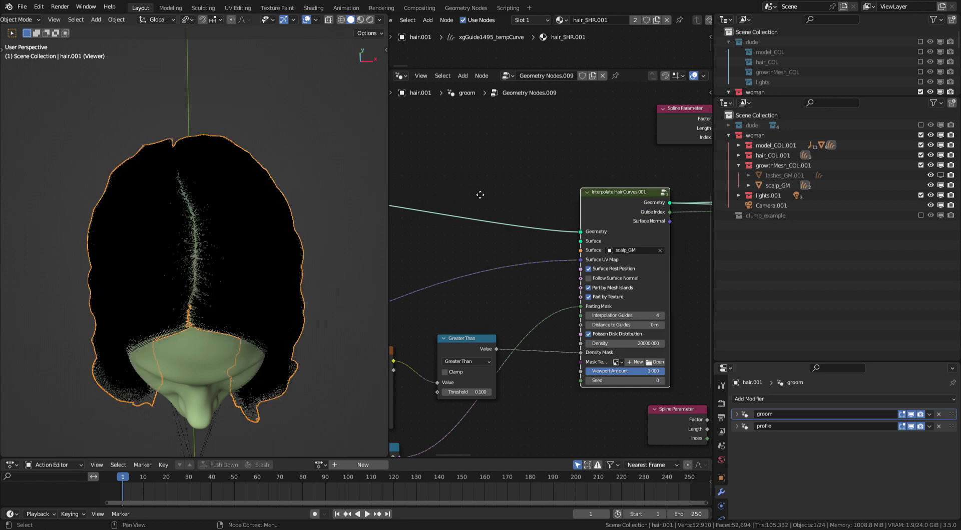
{"action": "middle_click_drag", "start_coordinate": [477, 196], "coordinate": [682, 196]}
- Mute the Set Hair Curve Profile node, inspect the hair with viewport overlays hidden, and reactivate the node
{"action": "left_click", "coordinate": [431, 187]}
{"action": "key", "text": "m"}
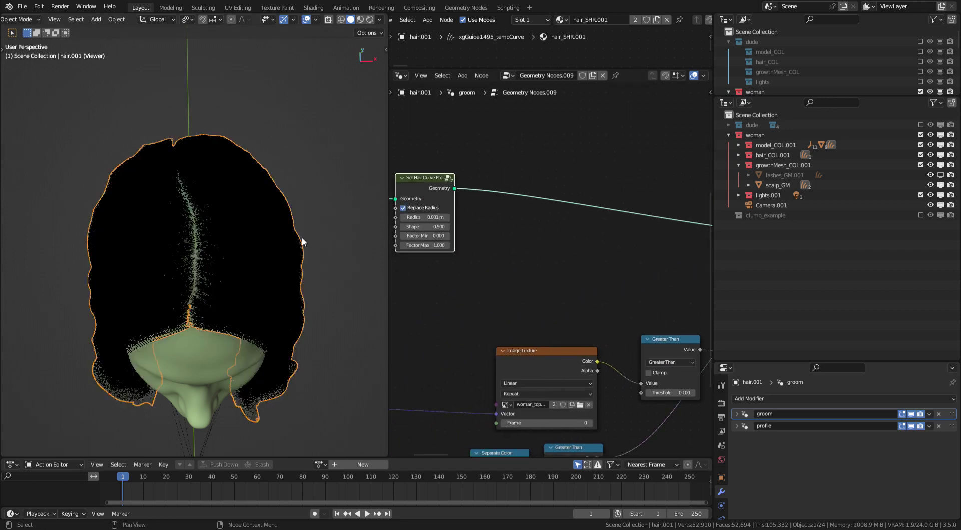
{"action": "key", "text": "m"}
{"action": "middle_click_drag", "start_coordinate": [290, 184], "coordinate": [296, 97]}
{"action": "left_click", "coordinate": [307, 19]}
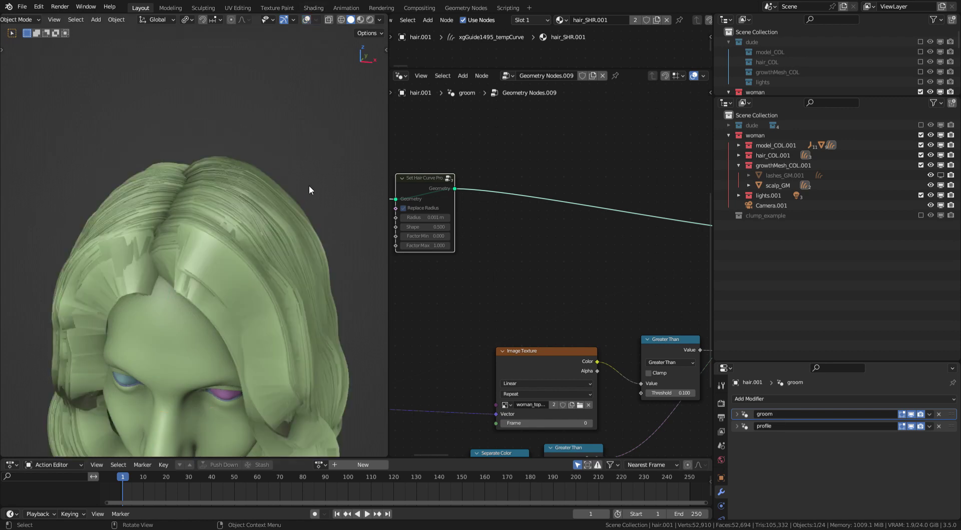
{"action": "mouse_move", "coordinate": [309, 184]}
{"action": "middle_mouse_down"}
{"action": "mouse_move", "coordinate": [294, 176]}
{"action": "mouse_move", "coordinate": [310, 177]}
{"action": "middle_mouse_up"}
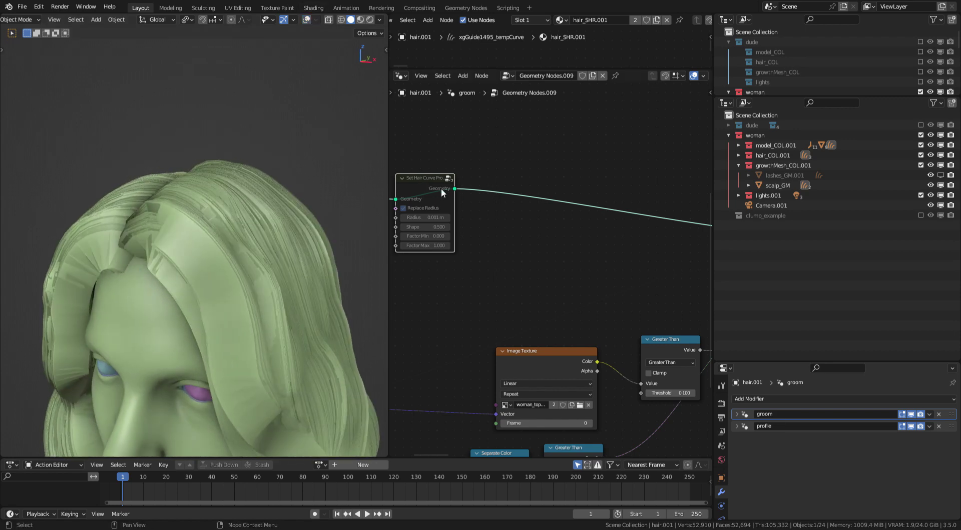
{"action": "key", "text": "m"}
- Narrow the 3D viewport, view the woman's guide curves around the head and reposition the Interpolate Hair Curves.001 node
{"action": "middle_click_drag", "start_coordinate": [586, 237], "coordinate": [617, 165]}
{"action": "left_click_drag", "start_coordinate": [388, 211], "coordinate": [332, 215]}
{"action": "middle_click_drag", "start_coordinate": [434, 216], "coordinate": [553, 242]}
{"action": "middle_click_drag", "start_coordinate": [235, 215], "coordinate": [262, 192]}
{"action": "middle_click_drag", "start_coordinate": [319, 203], "coordinate": [141, 223]}
{"action": "middle_click_drag", "start_coordinate": [517, 214], "coordinate": [231, 233]}
{"action": "middle_click_drag", "start_coordinate": [601, 174], "coordinate": [507, 171]}
{"action": "left_click_drag", "start_coordinate": [578, 174], "coordinate": [566, 163]}
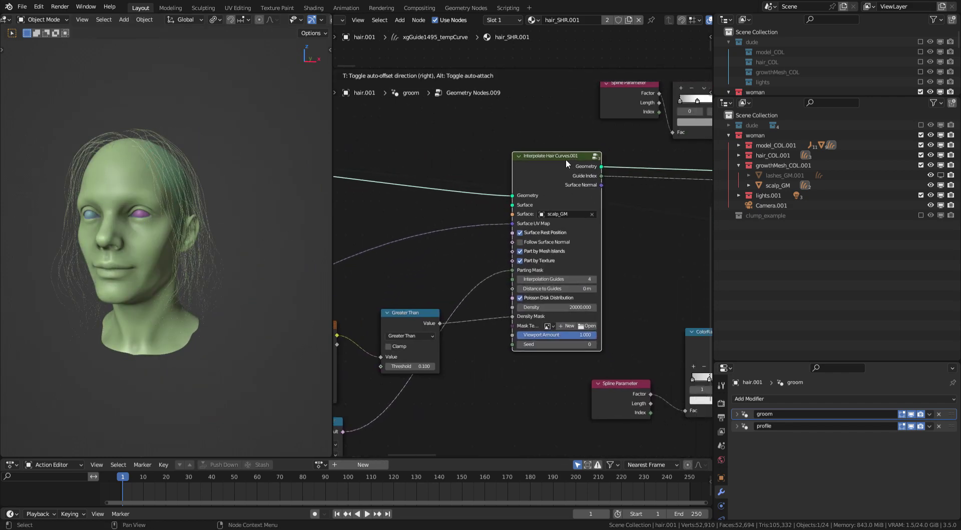
- Preview the Interpolate Hair Curves.001 output in the viewport and examine the interpolated hair strands up close
{"action": "left_click", "coordinate": [574, 214], "text": "ctrl+shift"}
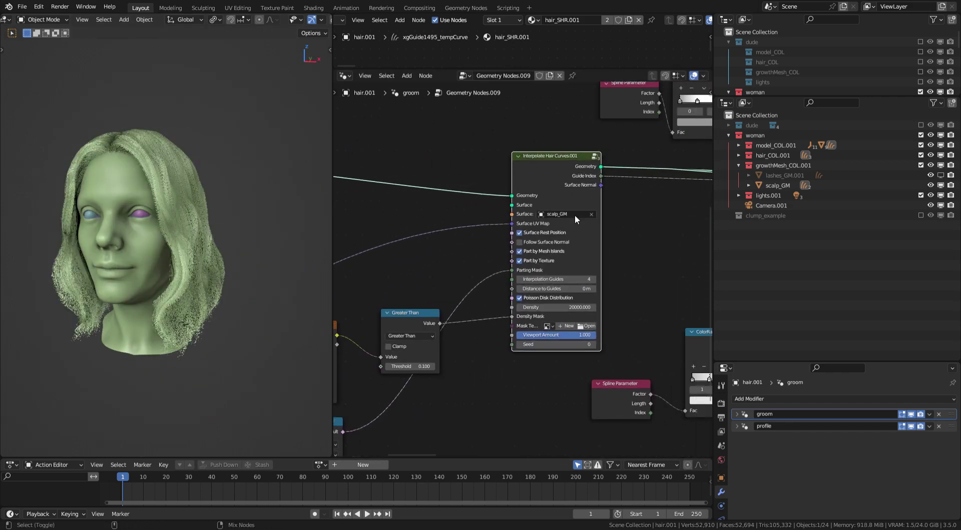
{"action": "middle_click_drag", "start_coordinate": [182, 203], "coordinate": [178, 231]}
{"action": "middle_click_drag", "start_coordinate": [177, 231], "coordinate": [185, 161]}
{"action": "scroll", "coordinate": [146, 224], "scroll_direction": "up", "scroll_amount": 6}
{"action": "scroll", "coordinate": [159, 229], "scroll_direction": "down", "scroll_amount": 4}
{"action": "scroll", "coordinate": [158, 201], "scroll_direction": "up", "scroll_amount": 4}
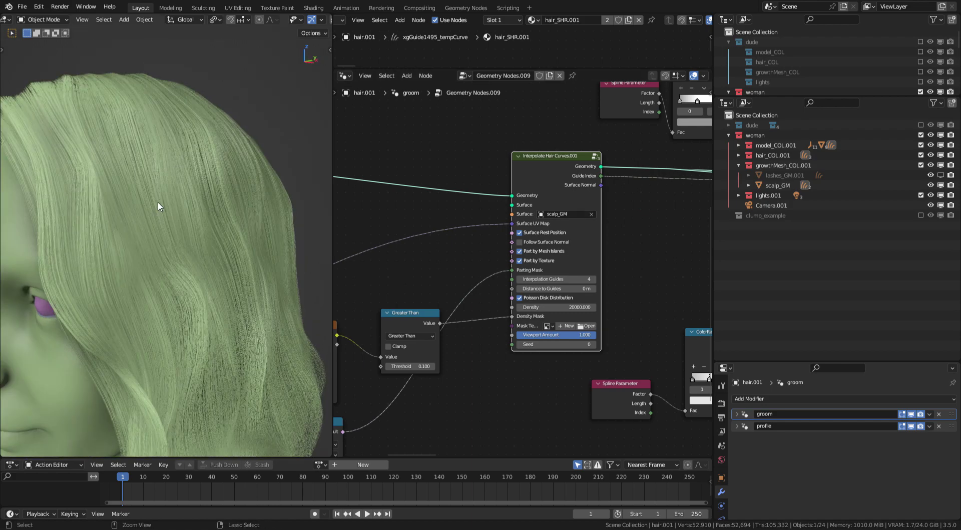
{"action": "scroll", "coordinate": [149, 236], "scroll_direction": "down", "scroll_amount": 3}
{"action": "middle_click_drag", "start_coordinate": [148, 236], "coordinate": [167, 202]}
{"action": "scroll", "coordinate": [529, 440], "scroll_direction": "up", "scroll_amount": 2}
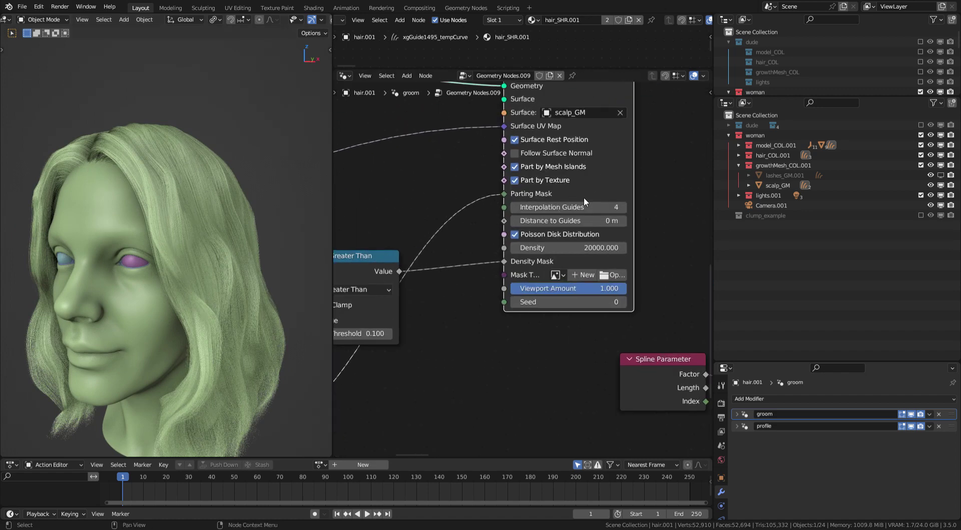
- Examine the Image Texture, Separate Color and Greater Than nodes that feed the parting and density masks of the interpolation
{"action": "middle_click_drag", "start_coordinate": [481, 229], "coordinate": [572, 214]}
{"action": "scroll", "coordinate": [532, 206], "scroll_direction": "down", "scroll_amount": 2}
{"action": "middle_click_drag", "start_coordinate": [541, 186], "coordinate": [624, 133]}
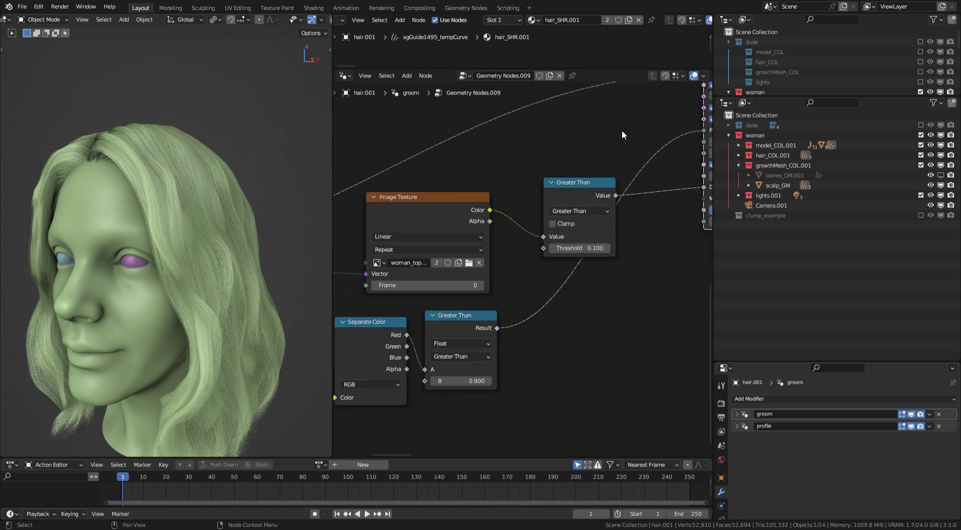
{"action": "middle_click_drag", "start_coordinate": [497, 219], "coordinate": [485, 270]}
{"action": "scroll", "coordinate": [485, 270], "scroll_direction": "up", "scroll_amount": 4}
{"action": "middle_click_drag", "start_coordinate": [479, 317], "coordinate": [555, 256]}
{"action": "scroll", "coordinate": [460, 313], "scroll_direction": "down", "scroll_amount": 10}
- Look through the inside of the Interpolate Hair Curves.001 group, return to the groom tree and check its parting options against the hair
{"action": "key", "text": "Tab"}
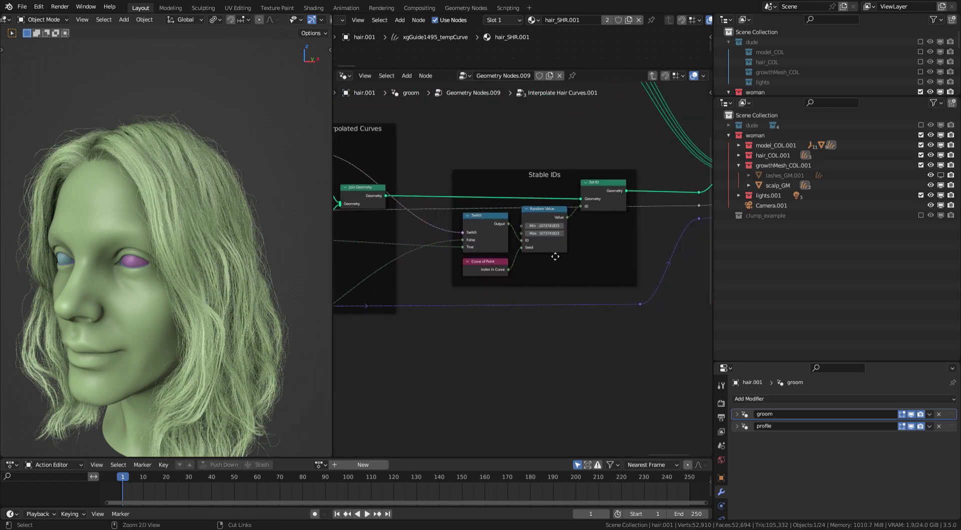
{"action": "scroll", "coordinate": [537, 257], "scroll_direction": "down", "scroll_amount": 10}
{"action": "middle_click_drag", "start_coordinate": [489, 337], "coordinate": [488, 367]}
{"action": "scroll", "coordinate": [489, 367], "scroll_direction": "down", "scroll_amount": 4}
{"action": "middle_click_drag", "start_coordinate": [488, 311], "coordinate": [680, 230]}
{"action": "middle_click_drag", "start_coordinate": [447, 273], "coordinate": [485, 255]}
{"action": "key", "text": "Tab"}
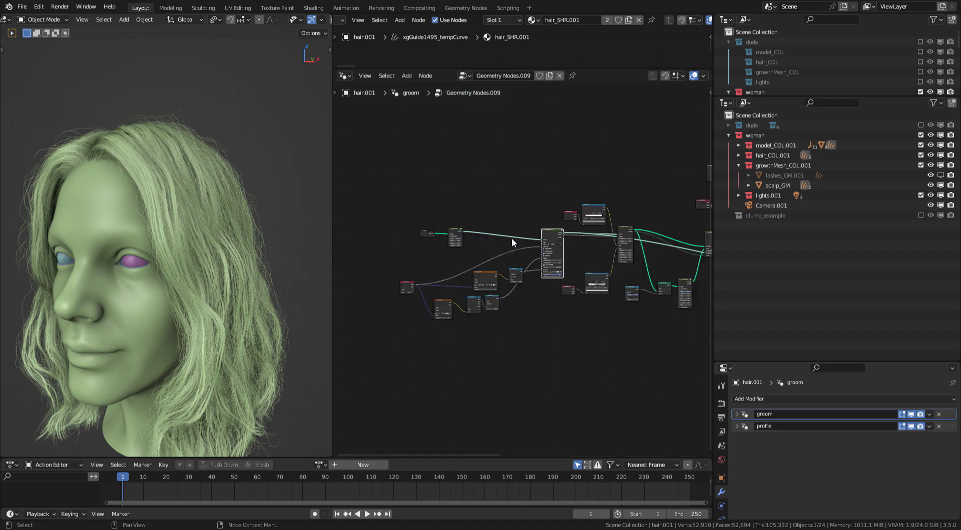
{"action": "scroll", "coordinate": [521, 231], "scroll_direction": "up", "scroll_amount": 8}
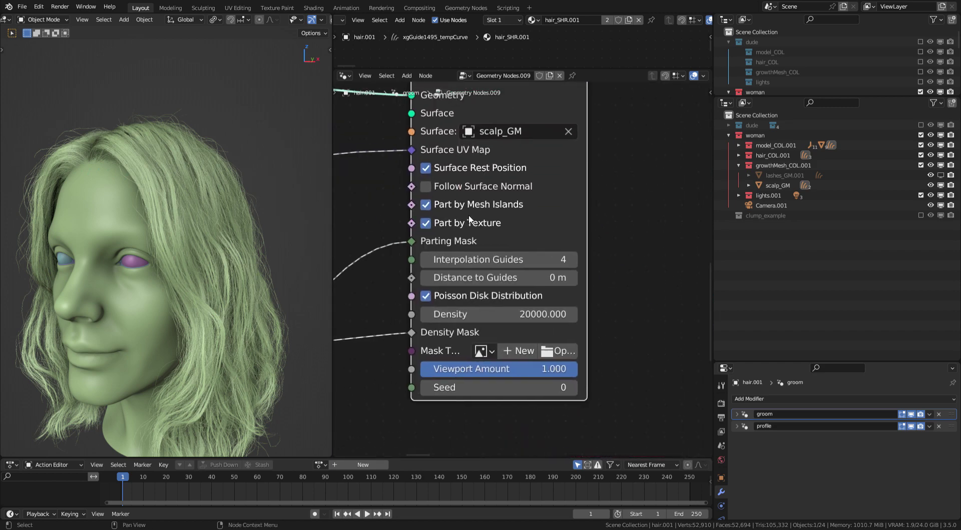
{"action": "middle_click_drag", "start_coordinate": [150, 190], "coordinate": [167, 224]}
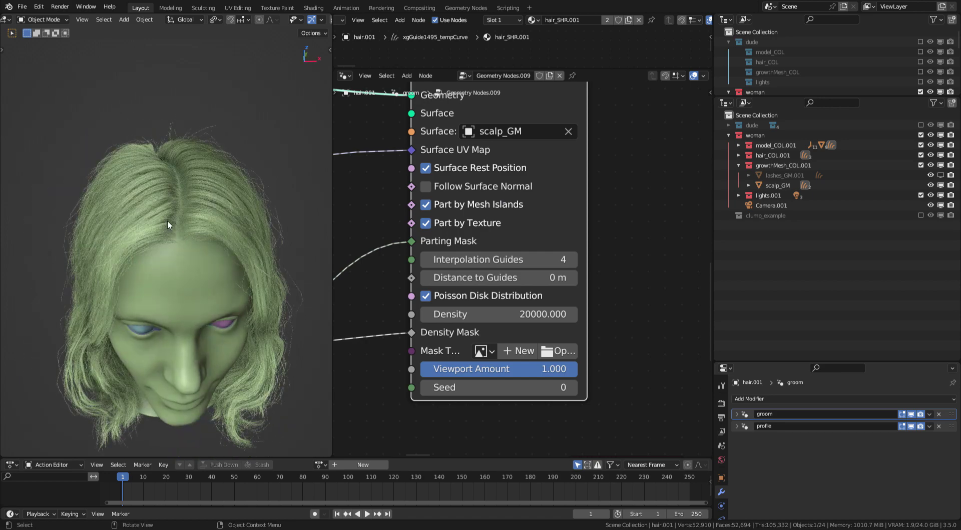
- Isolate scalp_GM in local view, show the viewport overlays and enter Edit Mode on the mesh
{"action": "left_click", "coordinate": [779, 186]}
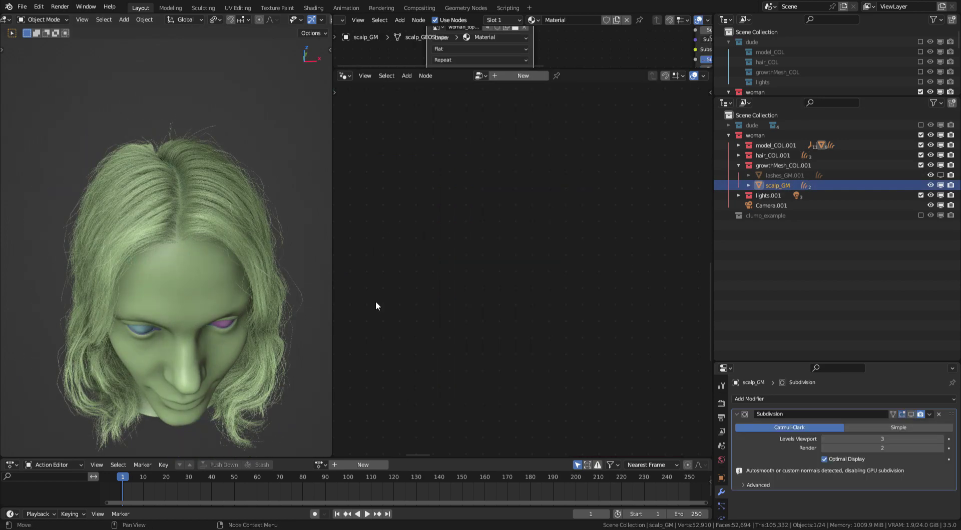
{"action": "key", "text": "Tab"}
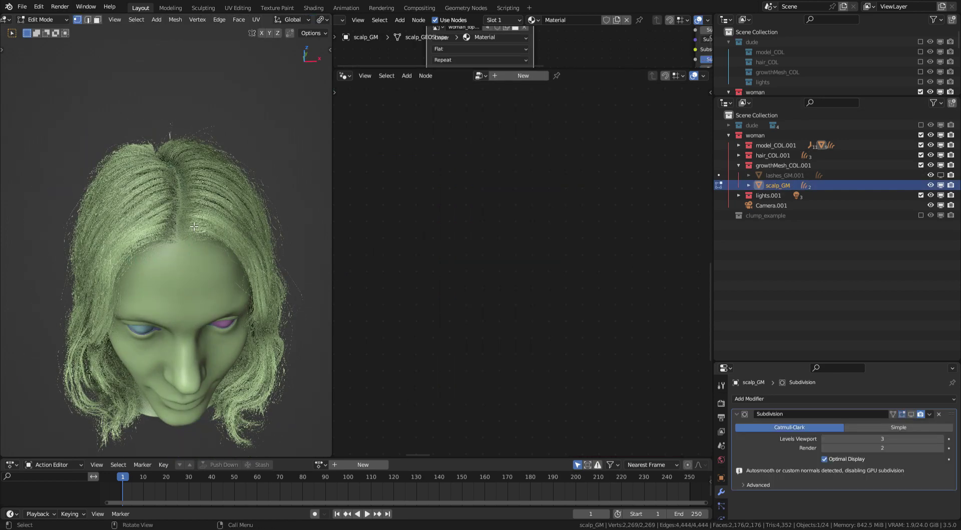
{"action": "key", "text": "Tab"}
{"action": "key", "text": "KP_Divide"}
{"action": "middle_click_drag", "start_coordinate": [281, 21], "coordinate": [212, 35]}
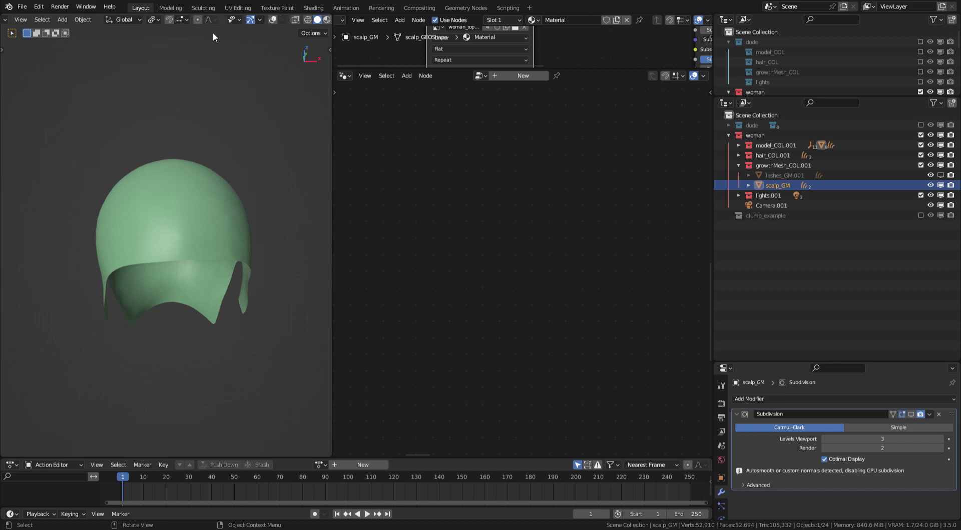
{"action": "left_click", "coordinate": [273, 21]}
{"action": "middle_click_drag", "start_coordinate": [226, 219], "coordinate": [204, 234]}
{"action": "key", "text": "Tab"}
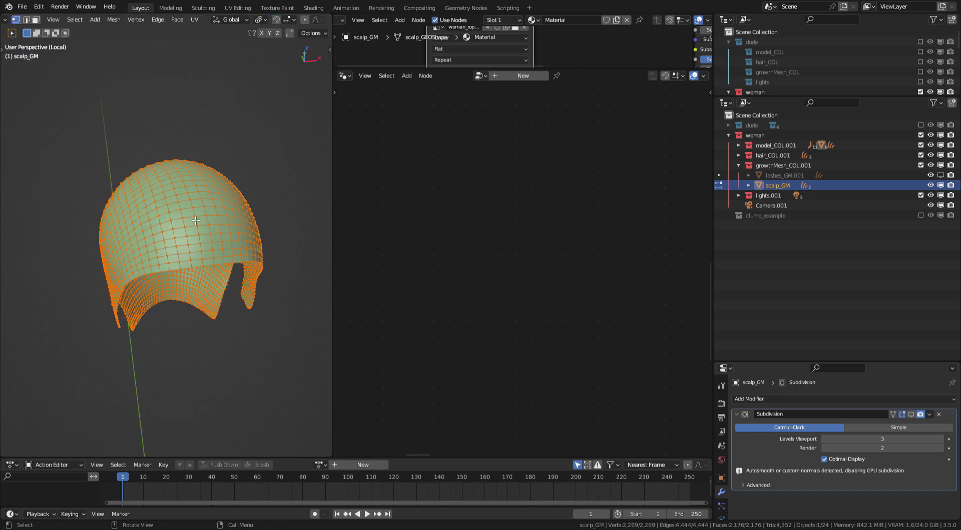
- Select the edge loop running front to back along the middle of scalp_GM and rip it in place
{"action": "middle_click_drag", "start_coordinate": [200, 199], "coordinate": [184, 182]}
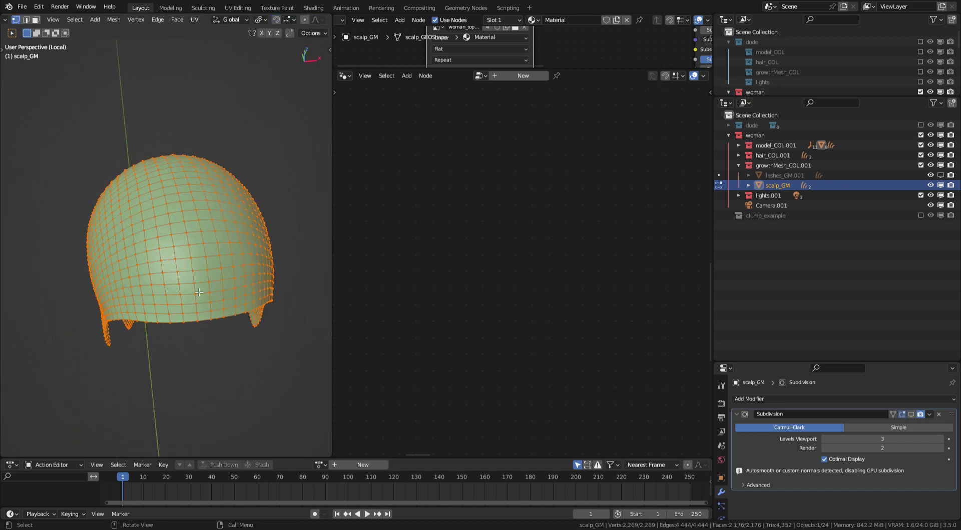
{"action": "middle_click_drag", "start_coordinate": [198, 290], "coordinate": [176, 212]}
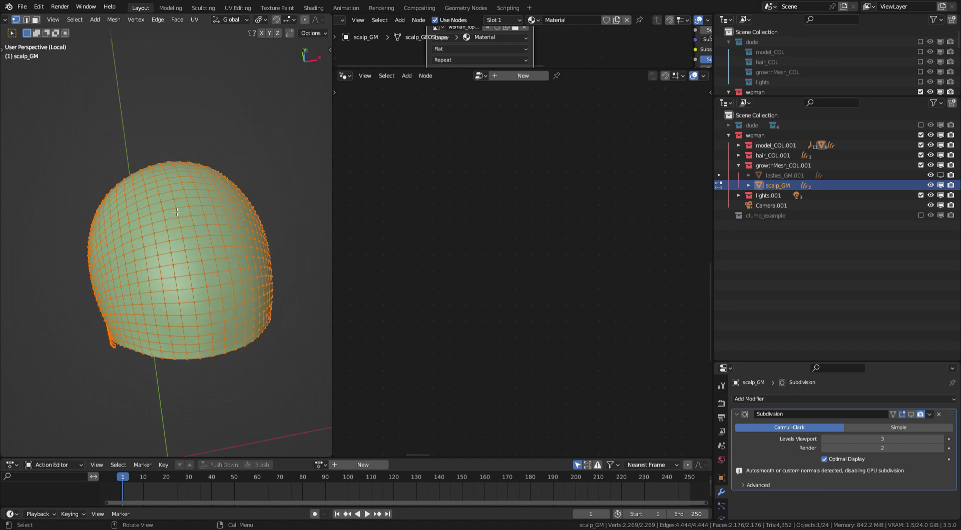
{"action": "left_click", "coordinate": [190, 235], "text": "alt"}
{"action": "key", "text": "v"}
{"action": "right_click", "coordinate": [171, 238]}
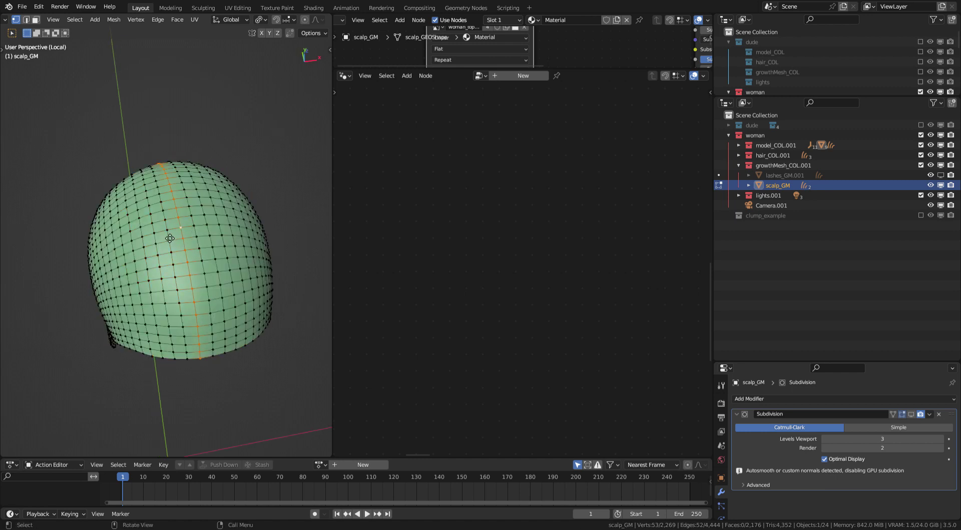
- Select the linked geometry on each half of the split scalp mesh in turn, and deselect everything
{"action": "key", "text": "l"}
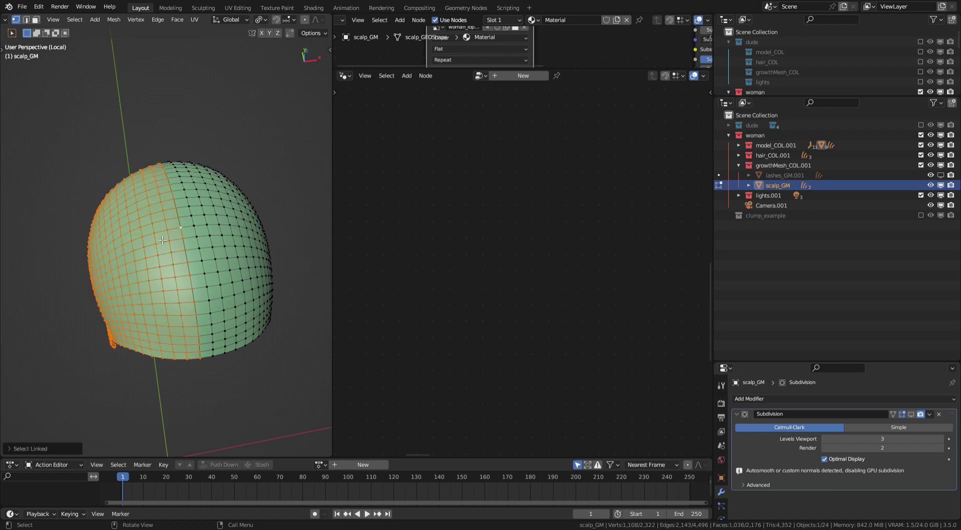
{"action": "middle_click_drag", "start_coordinate": [176, 237], "coordinate": [198, 230]}
{"action": "key", "text": "l"}
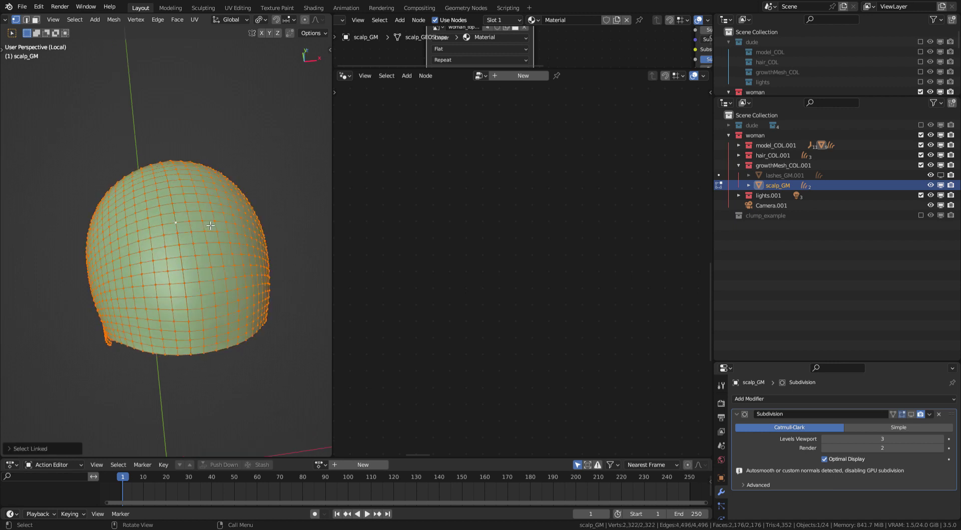
{"action": "key", "text": "alt+a"}
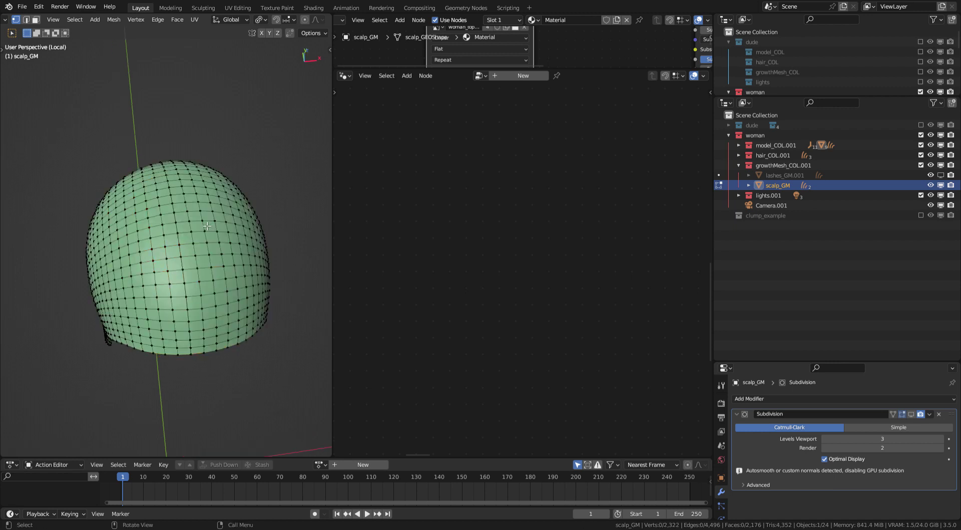
- Undo the linked selections and the rip, going back to the Loop Select state of the scalp mesh
{"action": "left_click", "coordinate": [39, 7]}
{"action": "mouse_move", "coordinate": [60, 43]}
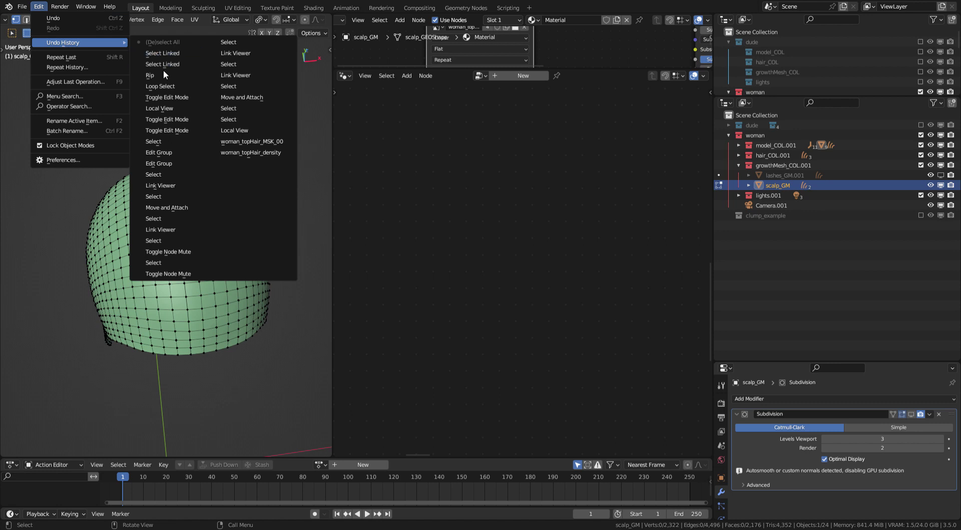
{"action": "left_click", "coordinate": [161, 87]}
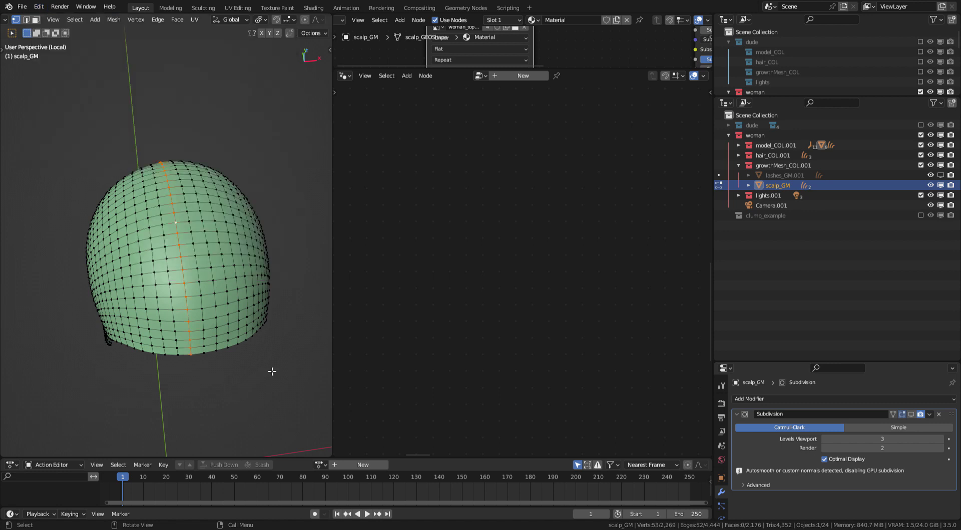
- Leave Edit Mode and local view on scalp_GM, and select the woman's hair.001 curves
{"action": "middle_click_drag", "start_coordinate": [250, 254], "coordinate": [246, 242]}
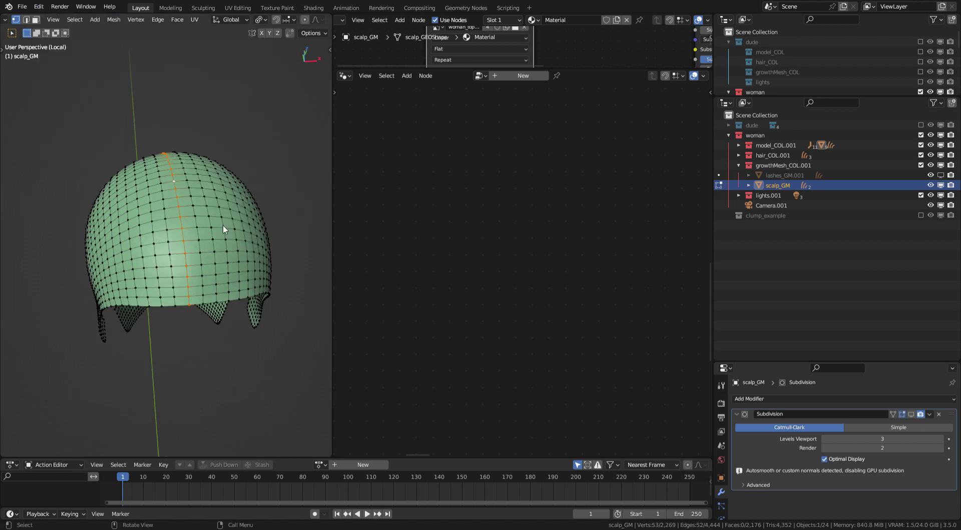
{"action": "key", "text": "Tab"}
{"action": "key", "text": "slash"}
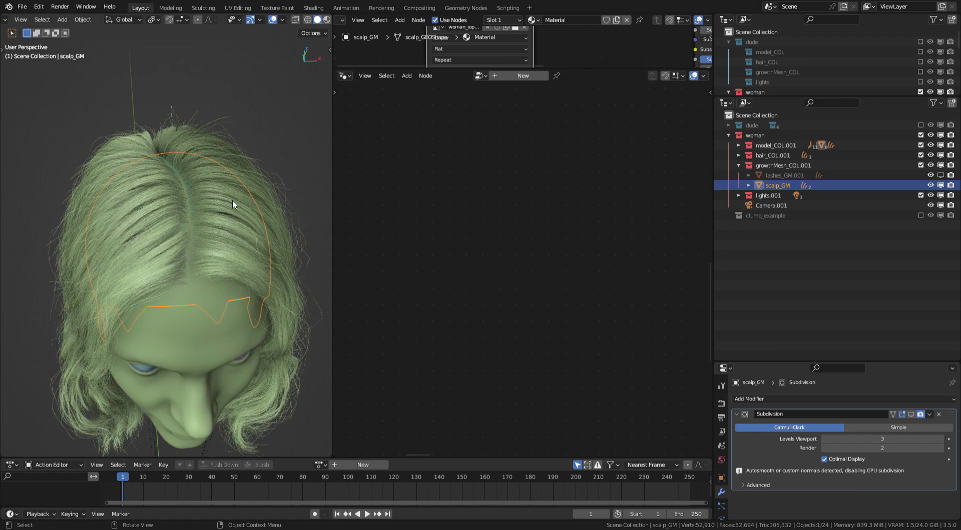
{"action": "left_click", "coordinate": [244, 164]}
- Trace the parting mask through its Image Texture, Separate Color and Greater Than nodes into Interpolate Hair Curves, nudging the nodes slightly
{"action": "middle_click_drag", "start_coordinate": [458, 209], "coordinate": [476, 268]}
{"action": "middle_click_drag", "start_coordinate": [475, 268], "coordinate": [604, 174]}
{"action": "middle_click_drag", "start_coordinate": [603, 174], "coordinate": [449, 318], "text": "ctrl"}
{"action": "middle_click_drag", "start_coordinate": [468, 286], "coordinate": [481, 279]}
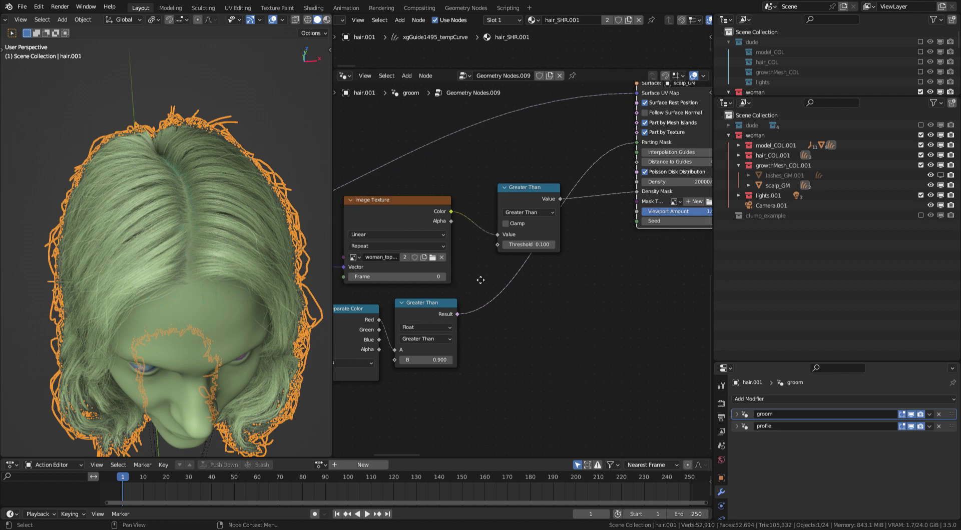
{"action": "left_click_drag", "start_coordinate": [455, 301], "coordinate": [469, 303]}
{"action": "middle_click_drag", "start_coordinate": [471, 296], "coordinate": [620, 234]}
{"action": "left_click_drag", "start_coordinate": [380, 266], "coordinate": [393, 260]}
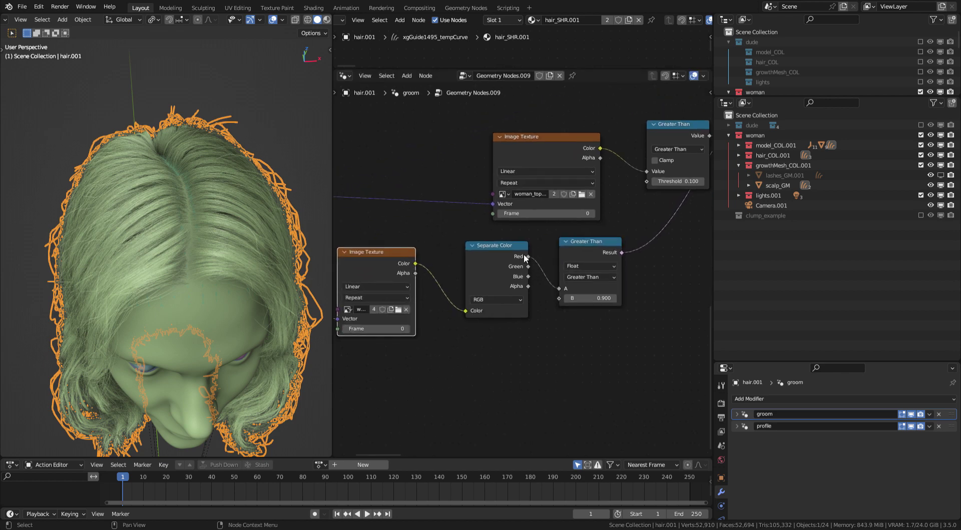
{"action": "middle_click_drag", "start_coordinate": [517, 263], "coordinate": [327, 314]}
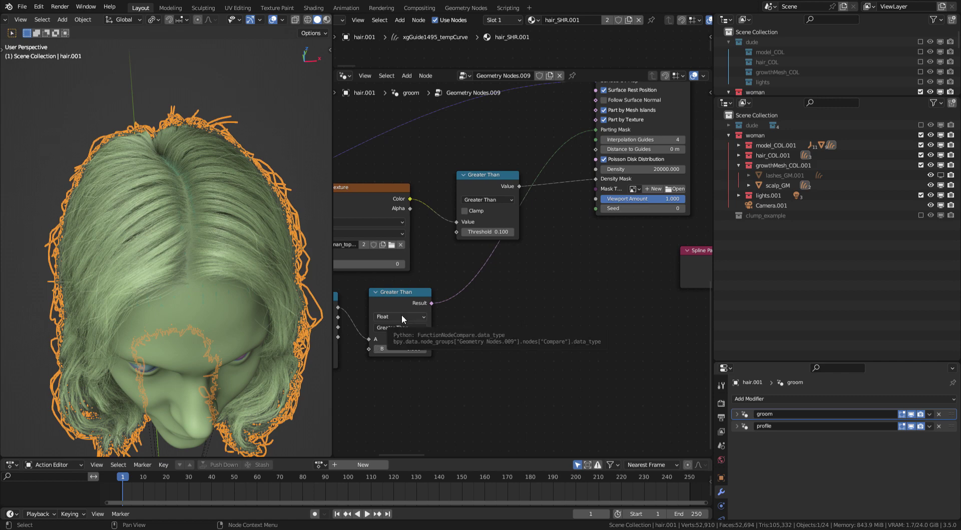
{"action": "mouse_move", "coordinate": [410, 304]}
{"action": "left_mouse_down"}
{"action": "mouse_move", "coordinate": [407, 314]}
{"action": "mouse_move", "coordinate": [410, 305]}
{"action": "left_mouse_up"}
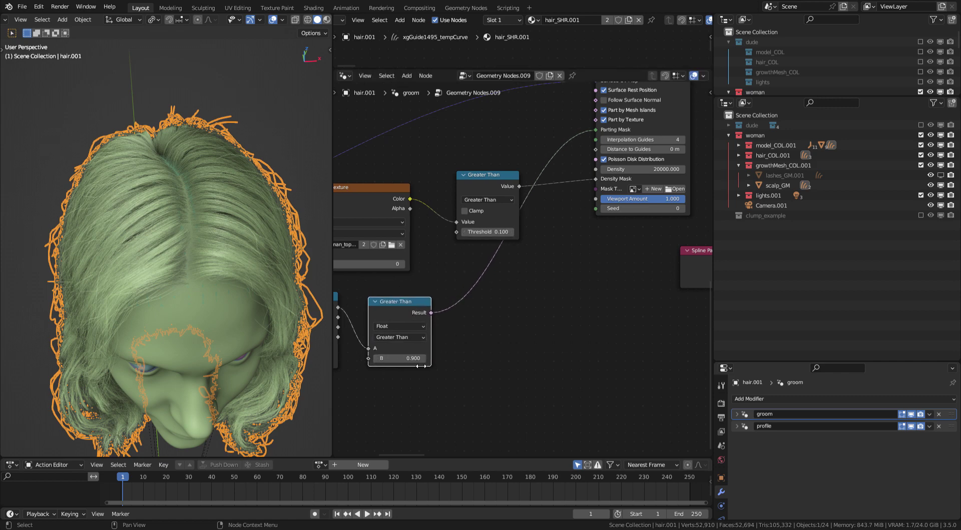
- Enter the Interpolate Hair Curves.001 node group and locate the mesh island and parting mask Switch inside Base Point Distribution
{"action": "middle_click_drag", "start_coordinate": [554, 161], "coordinate": [401, 300]}
{"action": "left_click", "coordinate": [505, 152]}
{"action": "key", "text": "Tab"}
{"action": "middle_click_drag", "start_coordinate": [515, 159], "coordinate": [601, 273], "text": "ctrl"}
{"action": "middle_click_drag", "start_coordinate": [493, 276], "coordinate": [523, 128], "text": "ctrl"}
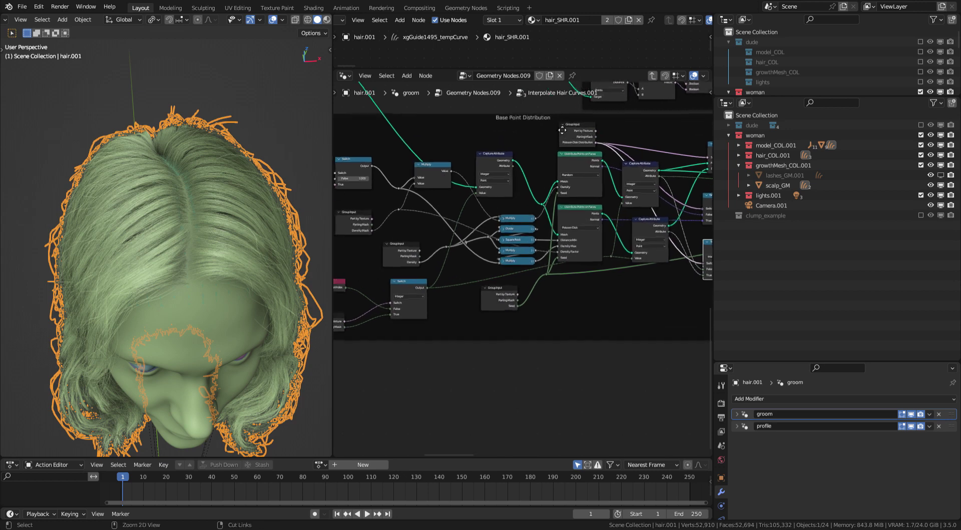
{"action": "middle_click_drag", "start_coordinate": [451, 240], "coordinate": [538, 231]}
{"action": "middle_click_drag", "start_coordinate": [537, 232], "coordinate": [614, 202], "text": "ctrl"}
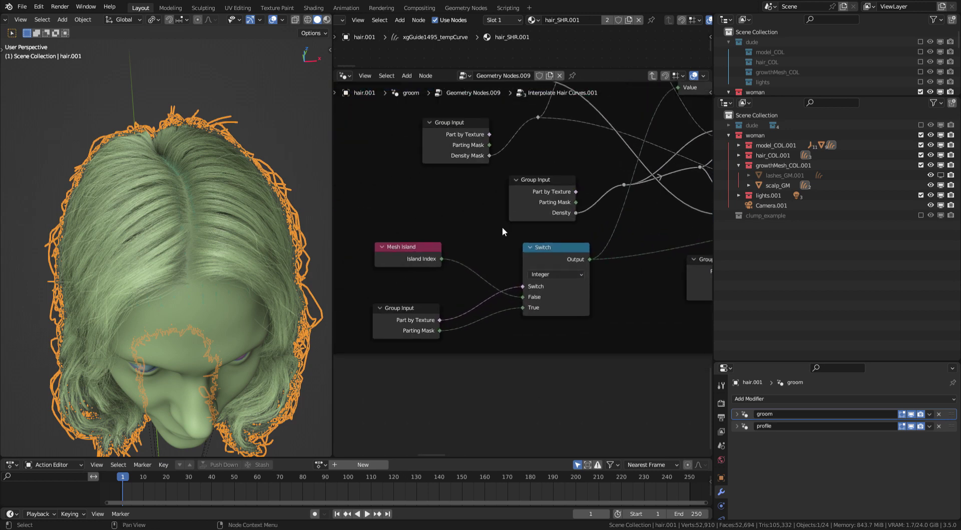
- Nudge the Mesh Island and Group Input nodes feeding the parting Switch, examine where its output goes, and exit the node group
{"action": "left_click_drag", "start_coordinate": [407, 255], "coordinate": [405, 251]}
{"action": "left_click", "coordinate": [412, 314]}
{"action": "left_click_drag", "start_coordinate": [412, 317], "coordinate": [411, 301]}
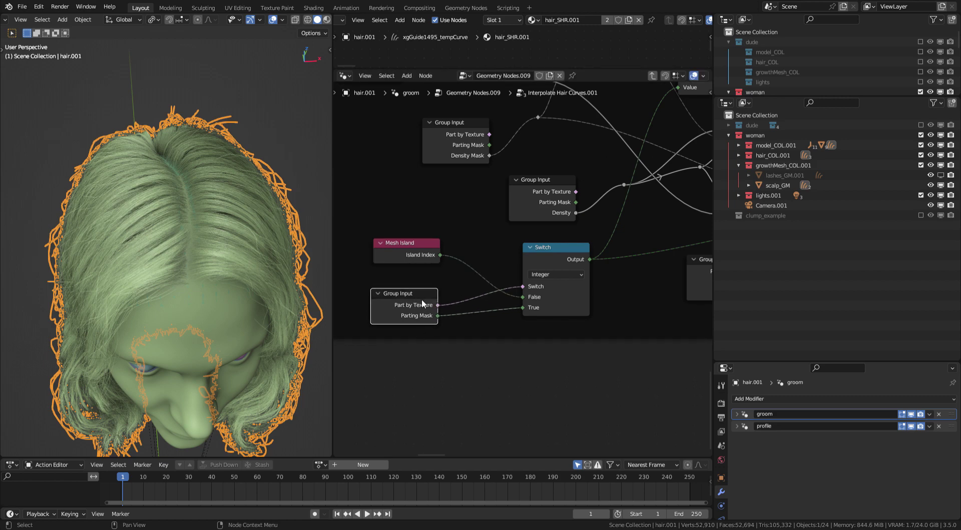
{"action": "middle_click_drag", "start_coordinate": [573, 277], "coordinate": [490, 296]}
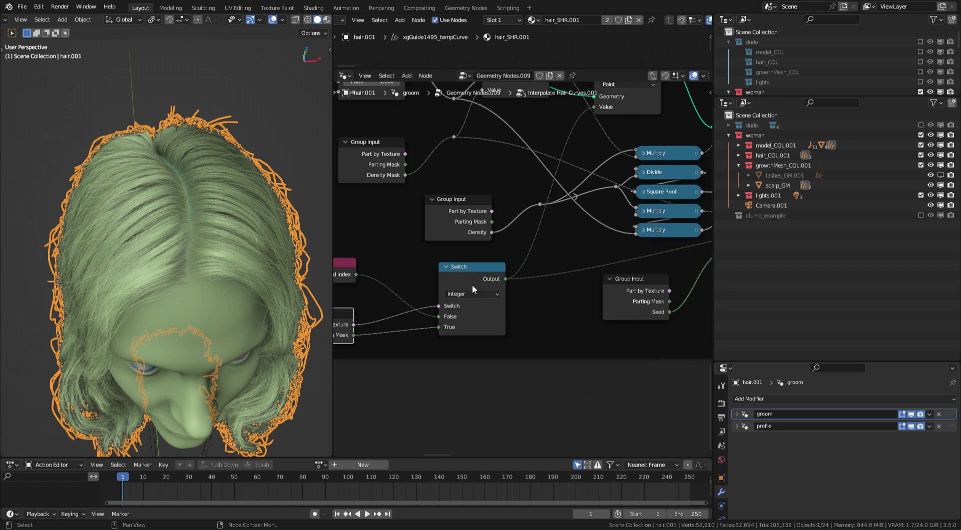
{"action": "scroll", "coordinate": [510, 282], "scroll_direction": "down", "scroll_amount": 1}
{"action": "middle_click_drag", "start_coordinate": [534, 274], "coordinate": [495, 321]}
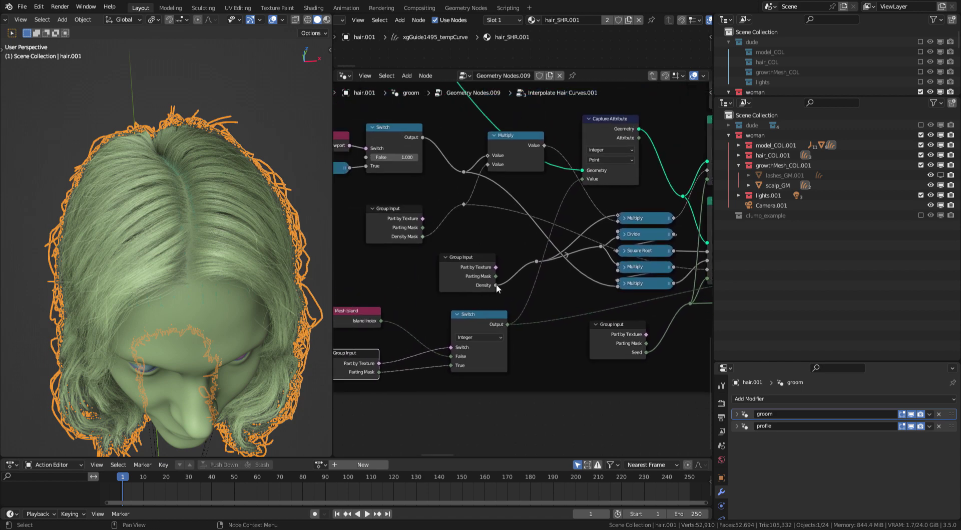
{"action": "left_click_drag", "start_coordinate": [384, 320], "coordinate": [413, 289]}
{"action": "middle_click_drag", "start_coordinate": [412, 289], "coordinate": [482, 269]}
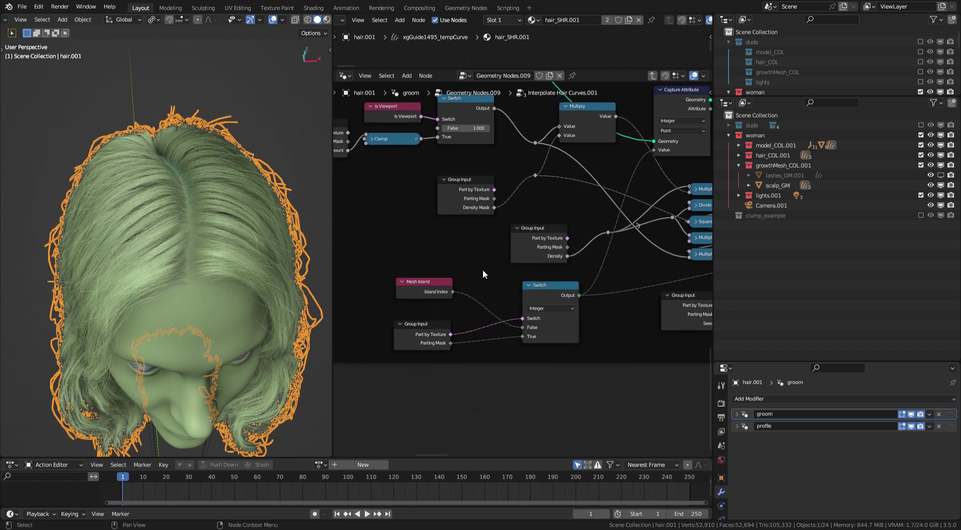
{"action": "middle_click_drag", "start_coordinate": [534, 238], "coordinate": [500, 252]}
{"action": "key", "text": "Tab"}
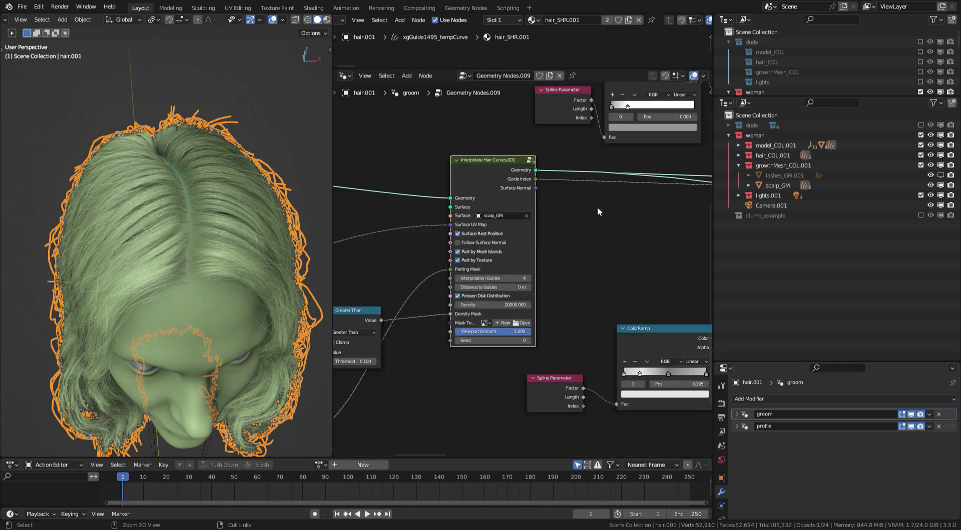
- Preview the Interpolate Hair Curves.001 geometry through a Viewer node, reposition the Viewer, and cut the link into its Value input
{"action": "scroll", "coordinate": [597, 206], "scroll_direction": "down", "scroll_amount": 1}
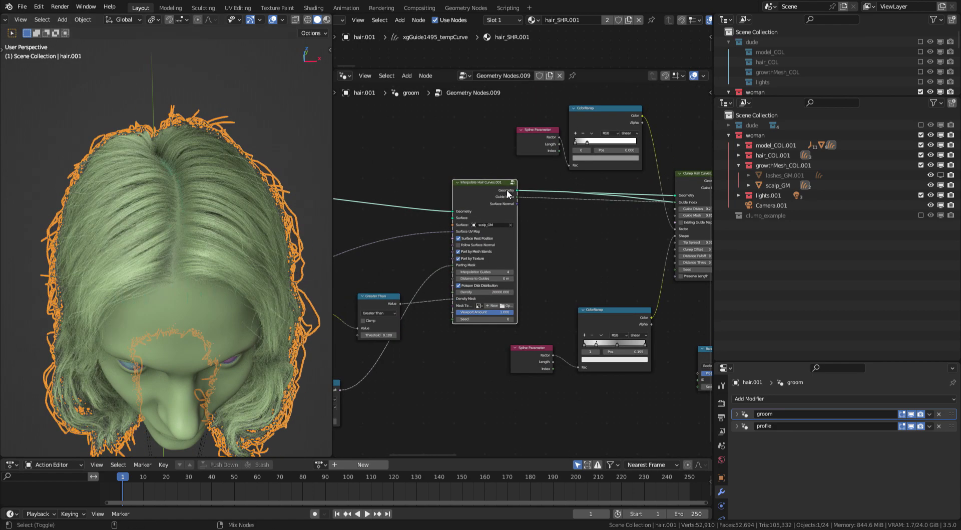
{"action": "middle_click_drag", "start_coordinate": [262, 200], "coordinate": [227, 160]}
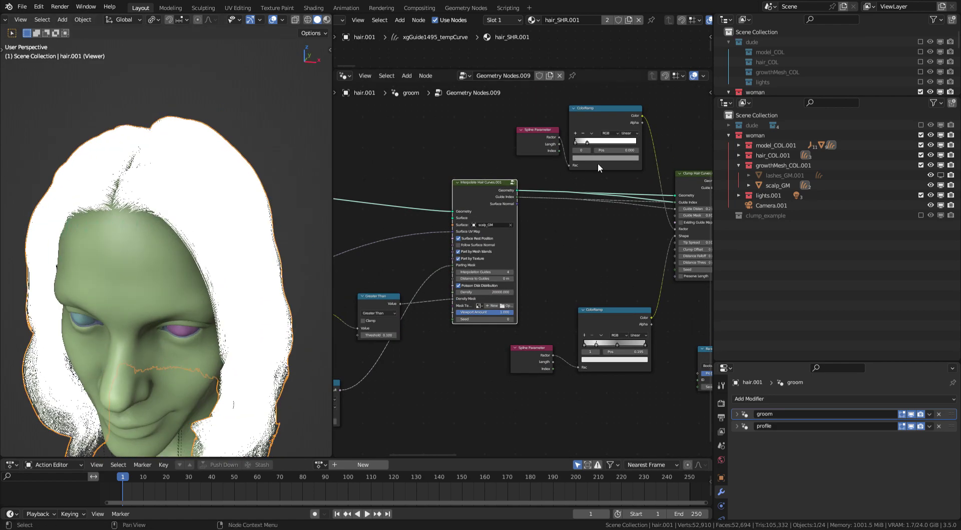
{"action": "middle_click_drag", "start_coordinate": [560, 221], "coordinate": [336, 320]}
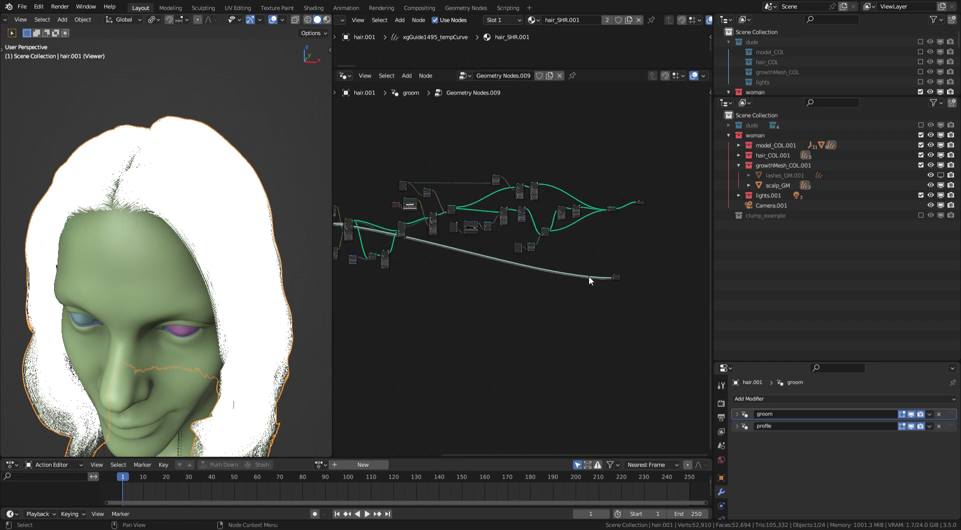
{"action": "left_click_drag", "start_coordinate": [630, 259], "coordinate": [589, 314]}
{"action": "key", "text": "g"}
{"action": "left_click", "coordinate": [367, 197]}
{"action": "middle_click_drag", "start_coordinate": [367, 197], "coordinate": [503, 142]}
{"action": "key", "text": "KP_Decimal"}
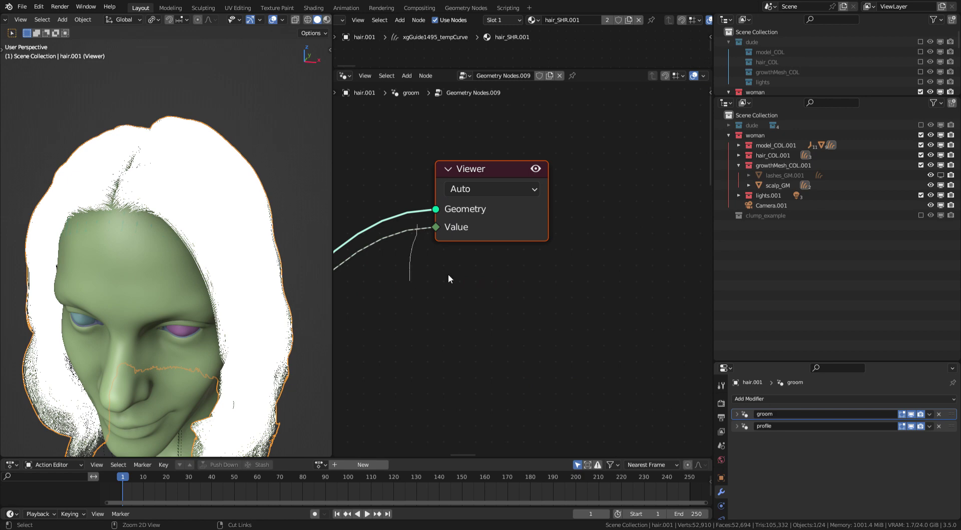
{"action": "middle_click_drag", "start_coordinate": [246, 242], "coordinate": [253, 261]}
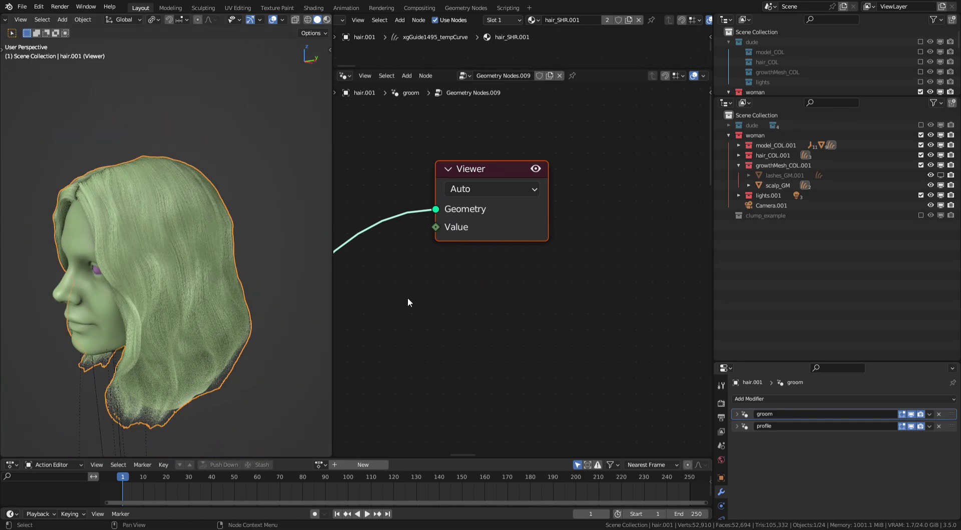
- Preview the first Clump Hair Curves node's output in the Viewer and inspect the clumped hair from the side
{"action": "middle_click_drag", "start_coordinate": [180, 313], "coordinate": [188, 193]}
{"action": "middle_click_drag", "start_coordinate": [505, 266], "coordinate": [542, 271]}
{"action": "middle_click_drag", "start_coordinate": [543, 270], "coordinate": [547, 183], "text": "ctrl"}
{"action": "scroll", "coordinate": [547, 186], "scroll_direction": "up", "scroll_amount": 3}
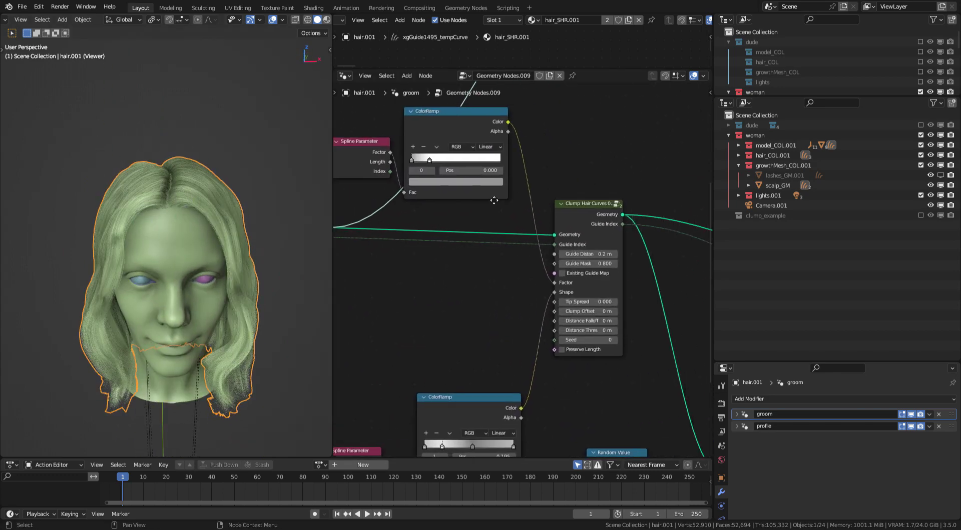
{"action": "left_click", "coordinate": [585, 221], "text": "ctrl+shift"}
{"action": "middle_click_drag", "start_coordinate": [289, 290], "coordinate": [133, 263]}
{"action": "middle_click_drag", "start_coordinate": [510, 258], "coordinate": [681, 232]}
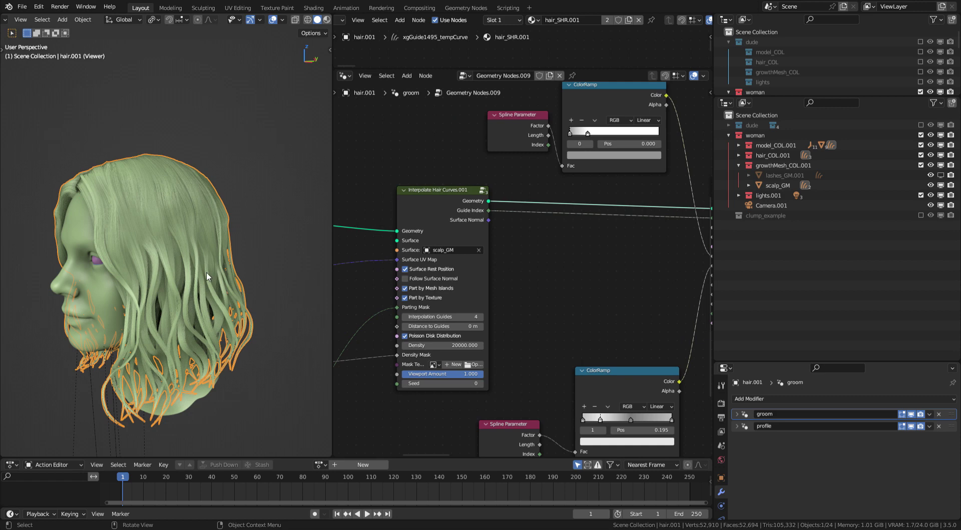
- Select the Spline Parameter and ColorRamp nodes driving the first Clump Hair Curves node's Factor and examine the clumping in the viewport
{"action": "middle_click_drag", "start_coordinate": [581, 246], "coordinate": [450, 240]}
{"action": "middle_click_drag", "start_coordinate": [420, 195], "coordinate": [530, 196]}
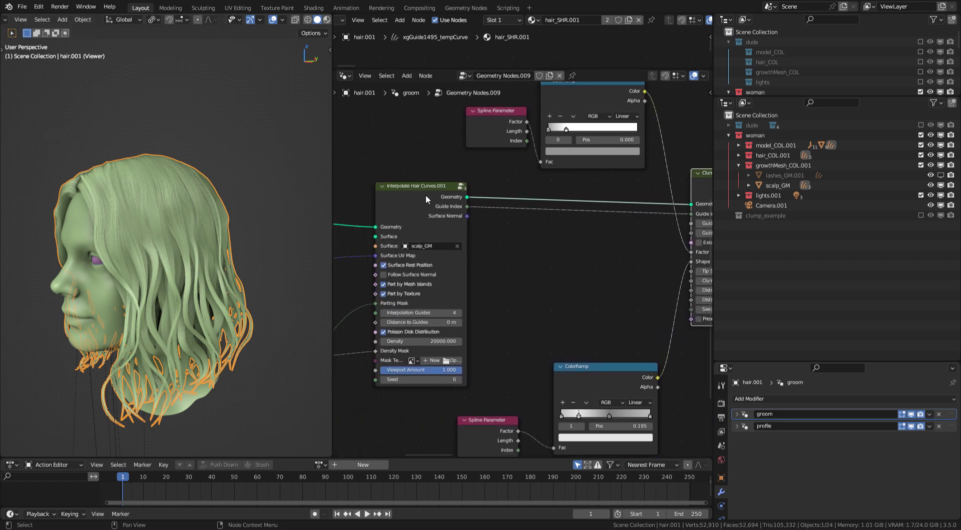
{"action": "left_click", "coordinate": [425, 194]}
{"action": "middle_click_drag", "start_coordinate": [708, 224], "coordinate": [629, 278]}
{"action": "left_click_drag", "start_coordinate": [360, 135], "coordinate": [522, 210]}
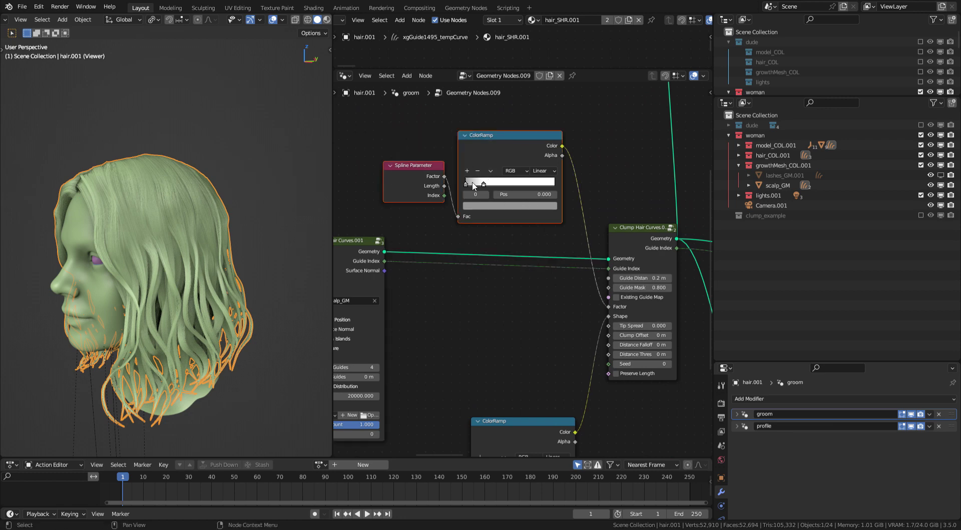
{"action": "middle_click_drag", "start_coordinate": [218, 233], "coordinate": [213, 238]}
{"action": "middle_click_drag", "start_coordinate": [504, 275], "coordinate": [516, 212]}
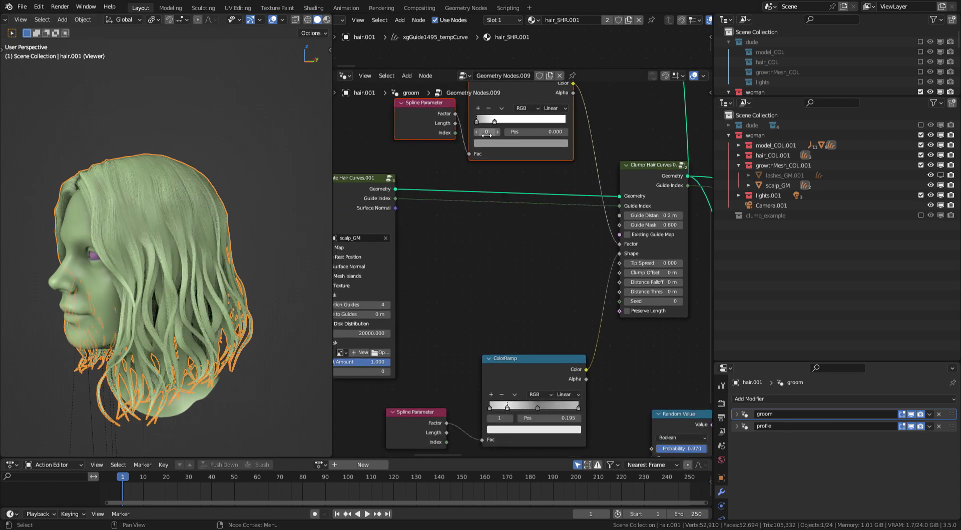
- Select the Spline Parameter and ColorRamp nodes driving the first clump node's Shape and move them slightly upward together
{"action": "middle_click_drag", "start_coordinate": [527, 337], "coordinate": [481, 292]}
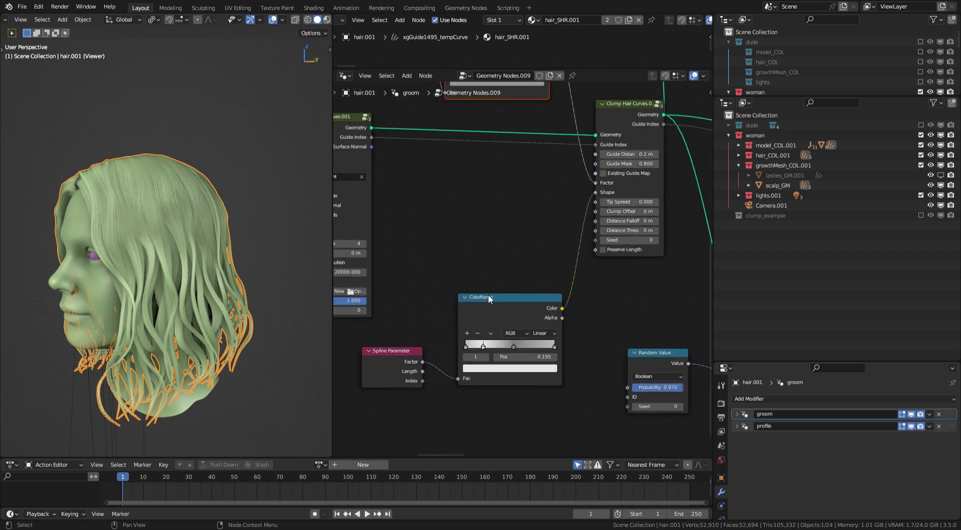
{"action": "left_click_drag", "start_coordinate": [396, 283], "coordinate": [503, 422]}
{"action": "left_click_drag", "start_coordinate": [521, 305], "coordinate": [525, 283]}
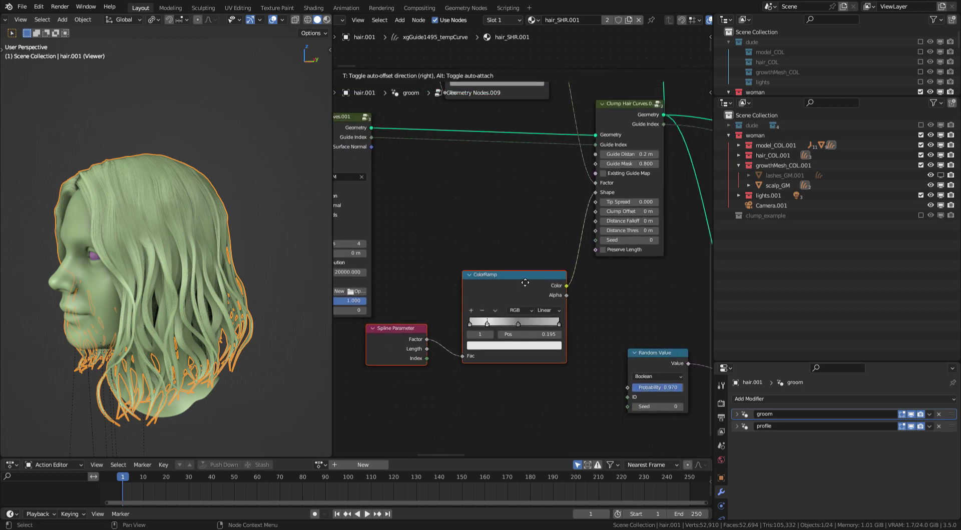
{"action": "middle_click_drag", "start_coordinate": [536, 234], "coordinate": [511, 249]}
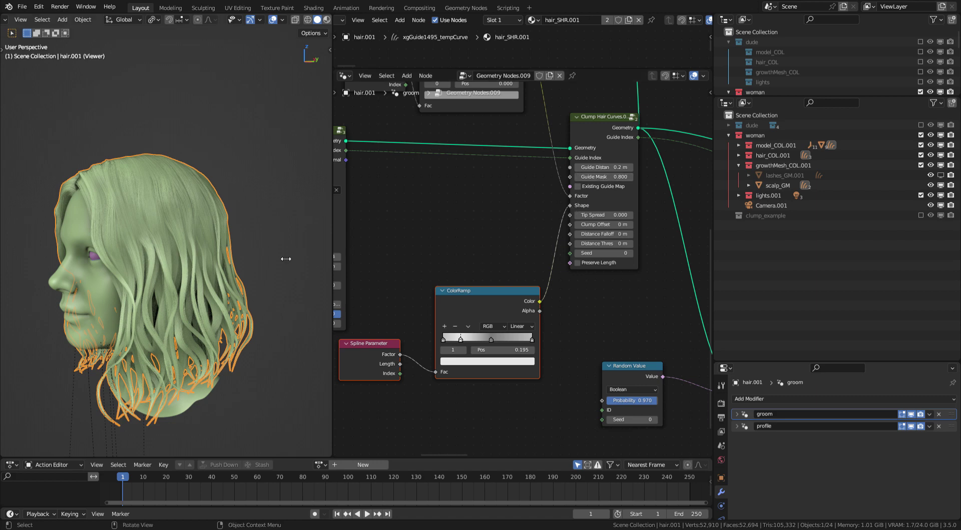
- Nudge the Create Guide Index node after the first clump and preview its geometry output in the Viewer
{"action": "middle_click_drag", "start_coordinate": [534, 210], "coordinate": [440, 239]}
{"action": "scroll", "coordinate": [626, 211], "scroll_direction": "down", "scroll_amount": 6}
{"action": "middle_click_drag", "start_coordinate": [626, 212], "coordinate": [468, 290]}
{"action": "middle_click_drag", "start_coordinate": [525, 210], "coordinate": [505, 150]}
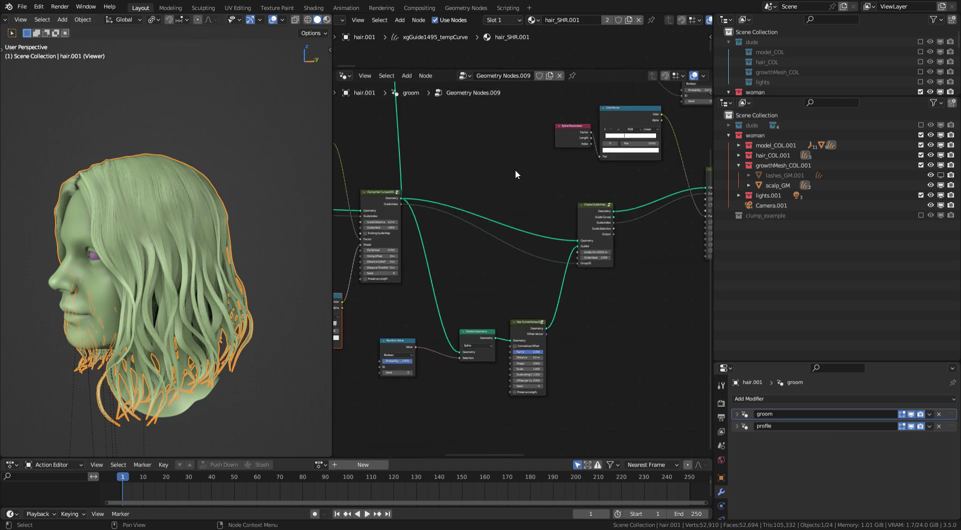
{"action": "scroll", "coordinate": [515, 169], "scroll_direction": "up", "scroll_amount": 3}
{"action": "middle_click_drag", "start_coordinate": [578, 170], "coordinate": [514, 205]}
{"action": "left_click_drag", "start_coordinate": [556, 208], "coordinate": [545, 189]}
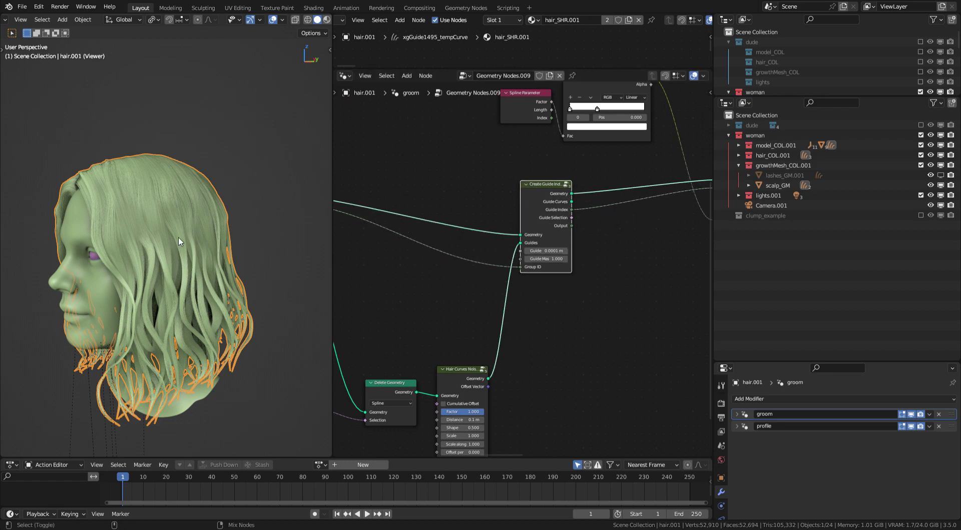
{"action": "middle_click_drag", "start_coordinate": [528, 218], "coordinate": [593, 201]}
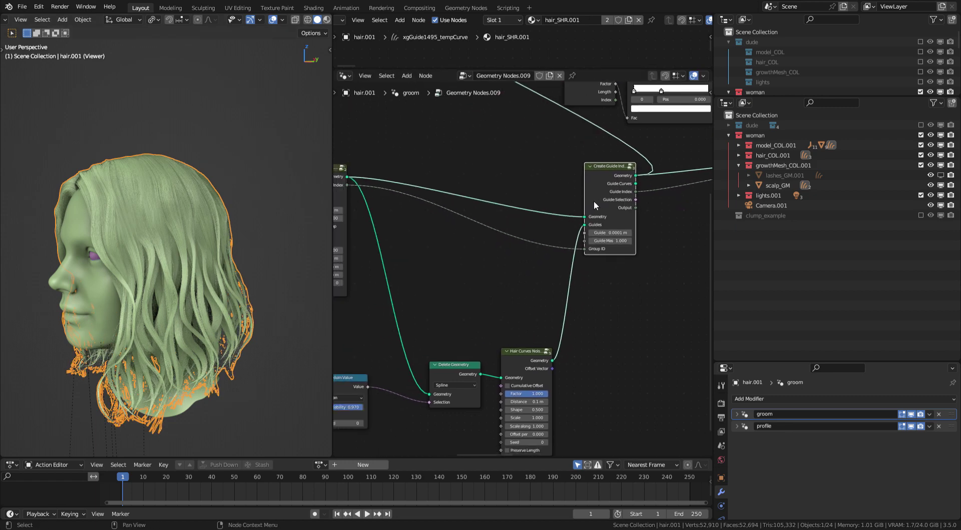
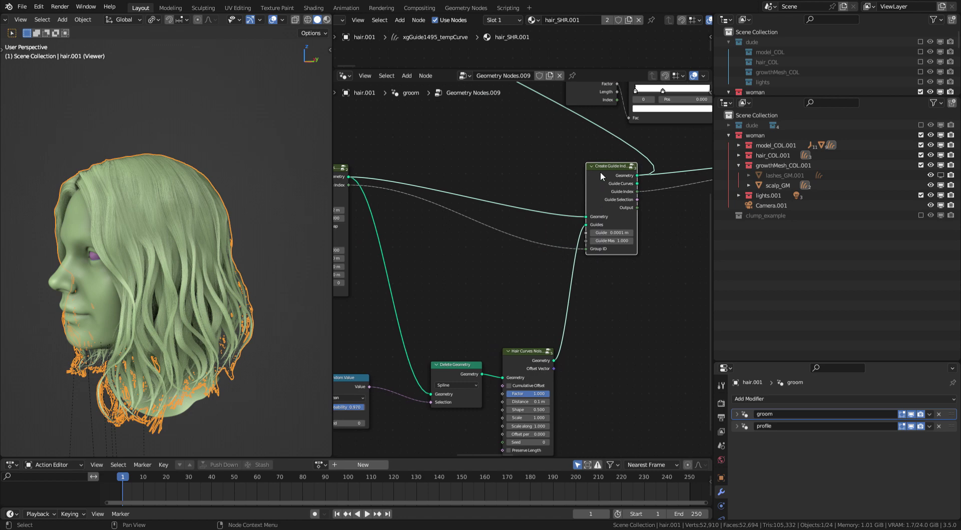
- Link the first clump node's Geometry and Guide Index directly into the second Clump Hair Curves node, bypassing Create Guide Index
{"action": "middle_click_drag", "start_coordinate": [549, 205], "coordinate": [556, 227]}
{"action": "left_click_drag", "start_coordinate": [454, 242], "coordinate": [453, 268]}
{"action": "middle_click_drag", "start_coordinate": [453, 268], "coordinate": [536, 247]}
{"action": "middle_click_drag", "start_coordinate": [537, 247], "coordinate": [521, 249], "text": "ctrl"}
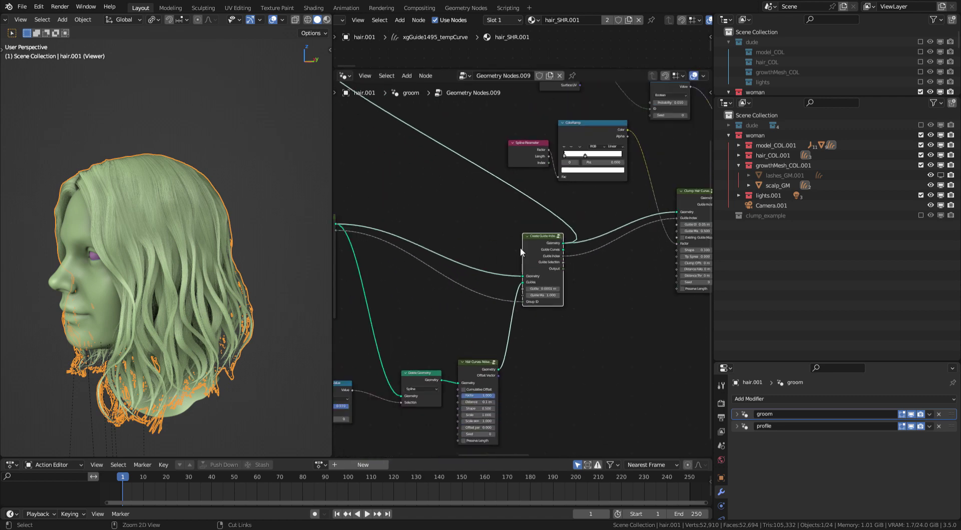
{"action": "mouse_move", "coordinate": [678, 198]}
{"action": "middle_mouse_down"}
{"action": "mouse_move", "coordinate": [596, 215]}
{"action": "mouse_move", "coordinate": [685, 213]}
{"action": "middle_mouse_up"}
{"action": "left_click_drag", "start_coordinate": [342, 222], "coordinate": [679, 210]}
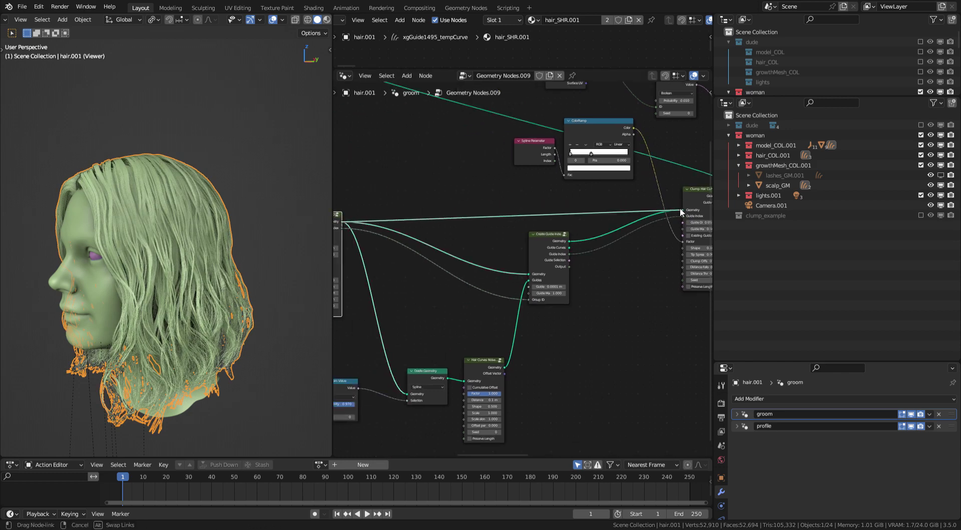
{"action": "left_click_drag", "start_coordinate": [356, 232], "coordinate": [668, 229]}
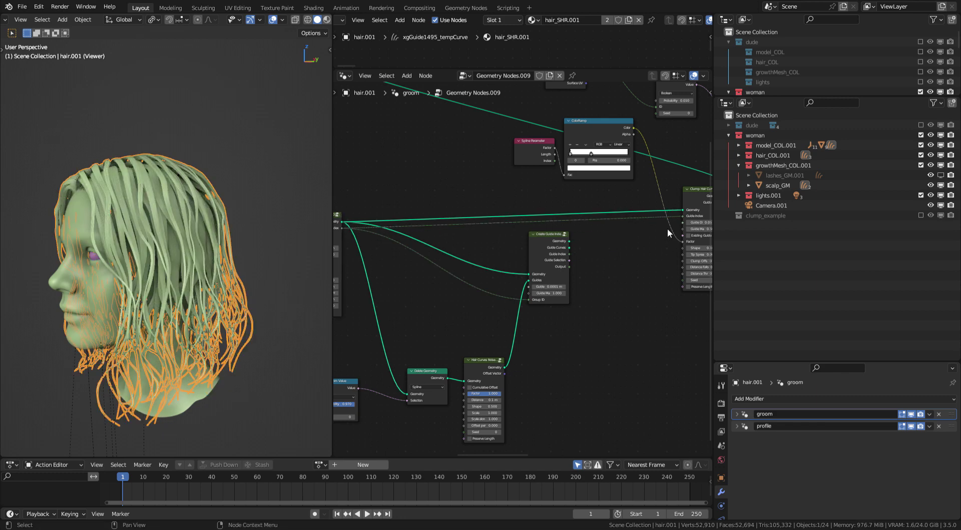
- Set the second Clump Hair Curves node's Guide Distance to 0.02 m
{"action": "middle_click_drag", "start_coordinate": [250, 235], "coordinate": [170, 200]}
{"action": "middle_click_drag", "start_coordinate": [551, 186], "coordinate": [400, 229]}
{"action": "scroll", "coordinate": [559, 160], "scroll_direction": "up", "scroll_amount": 3}
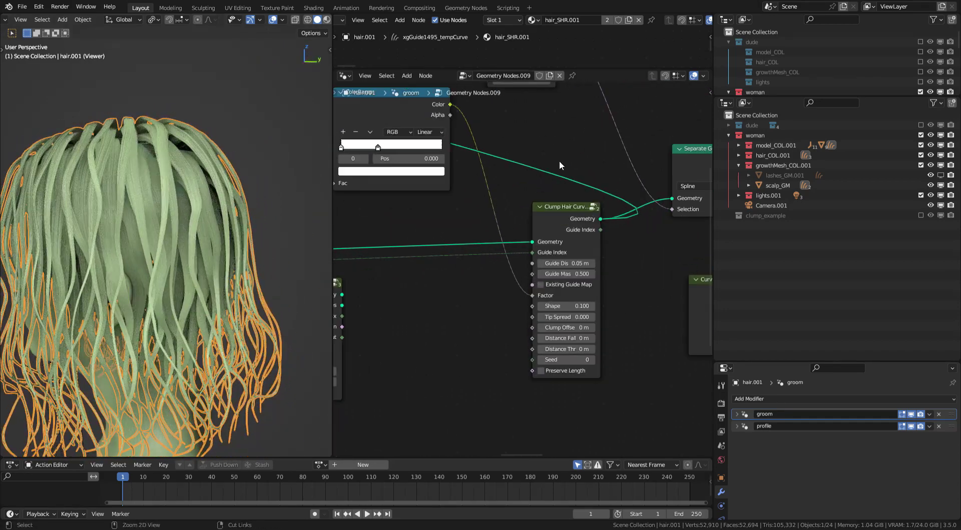
{"action": "left_click", "coordinate": [581, 264]}
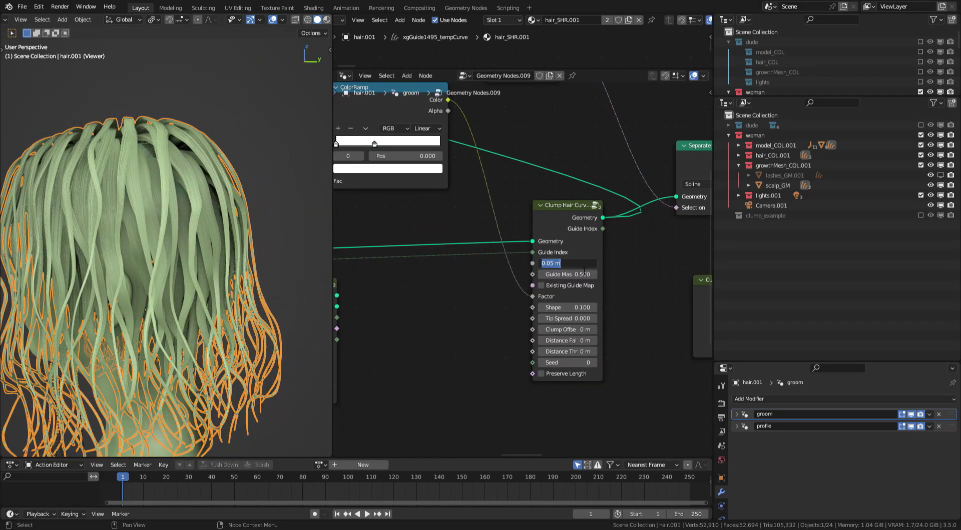
{"action": "key", "text": "BackSpace"}
{"action": "key", "text": "Return"}
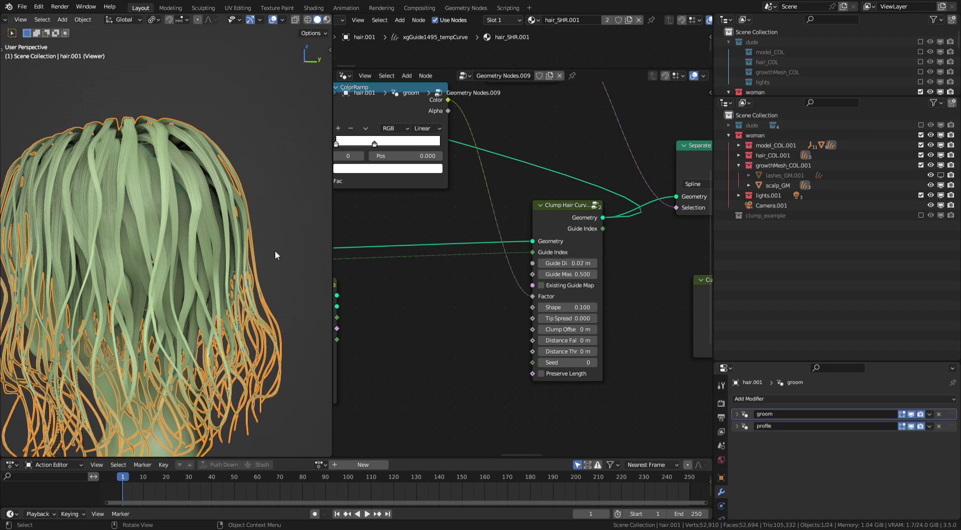
- Widen the node editor area and select the first Clump Hair Curves node, the one with a 0.2 m Guide Distance
{"action": "scroll", "coordinate": [498, 263], "scroll_direction": "down", "scroll_amount": 4}
{"action": "middle_click_drag", "start_coordinate": [485, 286], "coordinate": [597, 243]}
{"action": "middle_click_drag", "start_coordinate": [524, 221], "coordinate": [596, 213]}
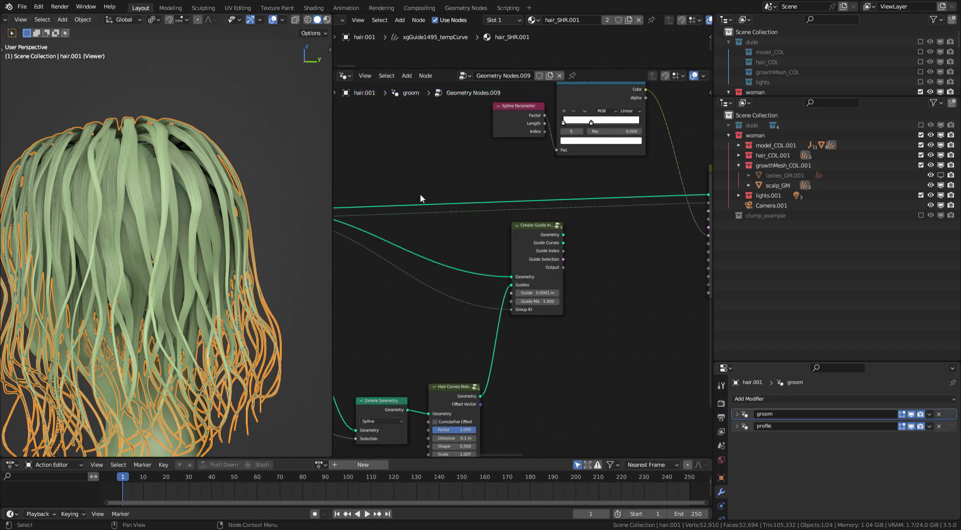
{"action": "scroll", "coordinate": [421, 199], "scroll_direction": "left", "scroll_amount": 3, "text": "ctrl"}
{"action": "left_click_drag", "start_coordinate": [715, 194], "coordinate": [737, 195]}
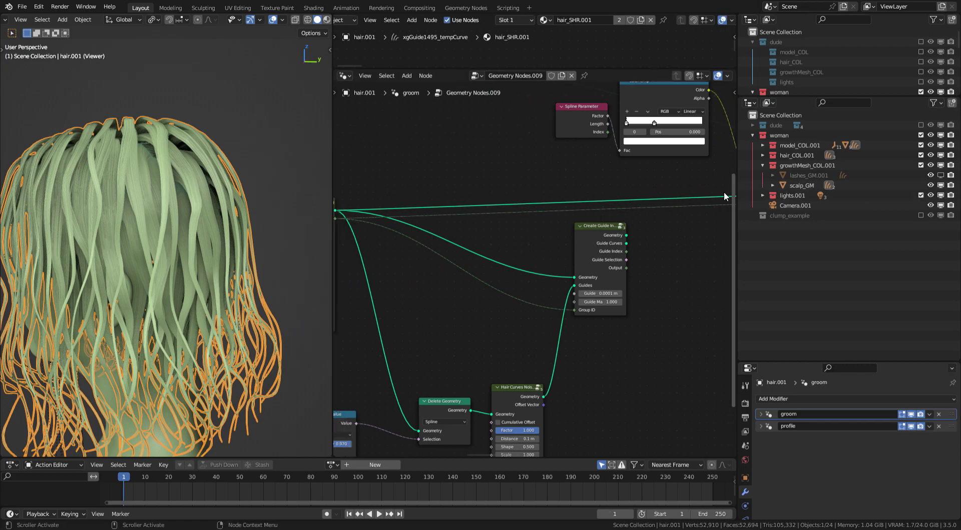
{"action": "middle_click_drag", "start_coordinate": [468, 260], "coordinate": [621, 230]}
{"action": "middle_click_drag", "start_coordinate": [439, 239], "coordinate": [483, 237]}
{"action": "left_click_drag", "start_coordinate": [495, 182], "coordinate": [494, 178]}
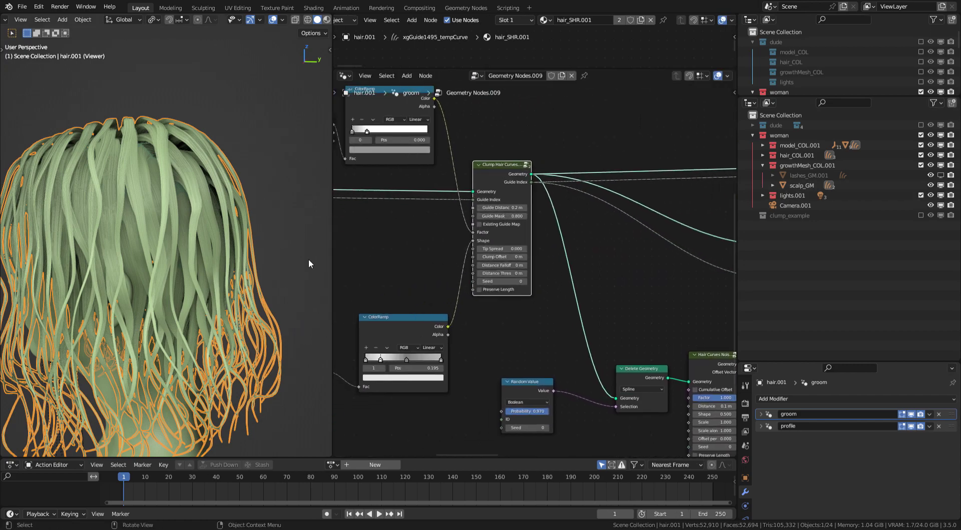
- Disconnect the Guide Index link from the second Clump Hair Curves node
{"action": "middle_click_drag", "start_coordinate": [308, 259], "coordinate": [271, 290]}
{"action": "middle_click_drag", "start_coordinate": [673, 193], "coordinate": [346, 263]}
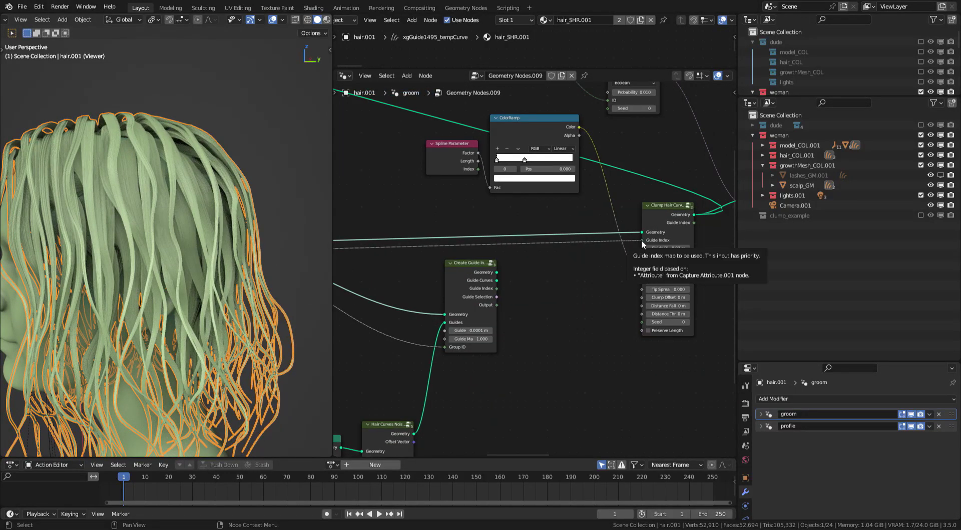
{"action": "left_click_drag", "start_coordinate": [642, 241], "coordinate": [617, 245]}
{"action": "middle_click_drag", "start_coordinate": [617, 245], "coordinate": [559, 274]}
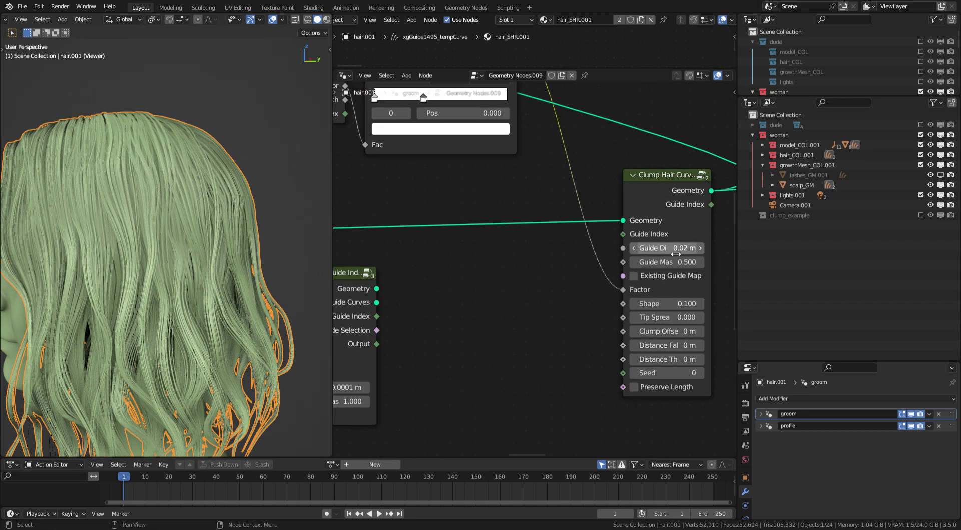
- Isolate the hair in local view and examine how the clumps behave along the parting
{"action": "key", "text": "KP_Divide"}
{"action": "middle_click_drag", "start_coordinate": [176, 291], "coordinate": [188, 182]}
{"action": "scroll", "coordinate": [193, 182], "scroll_direction": "up", "scroll_amount": 4}
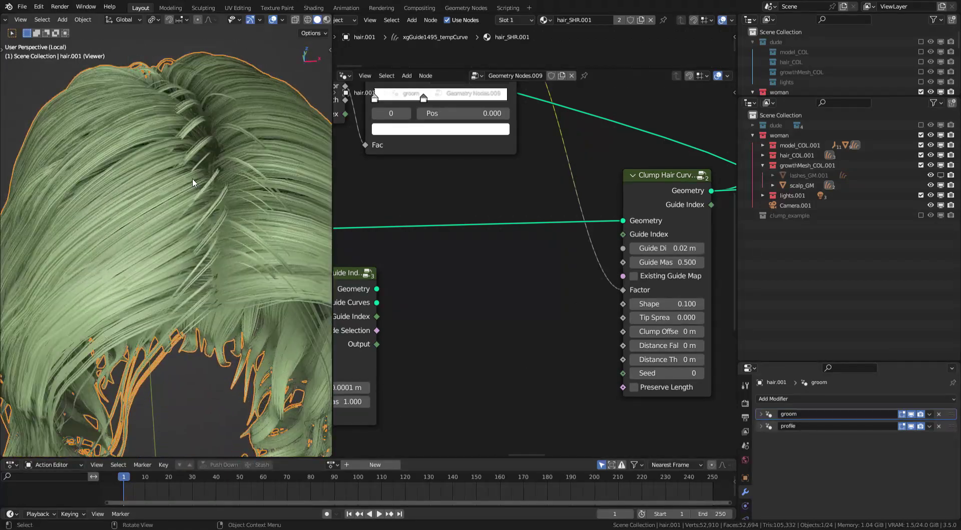
{"action": "middle_click_drag", "start_coordinate": [203, 137], "coordinate": [247, 153], "text": "shift"}
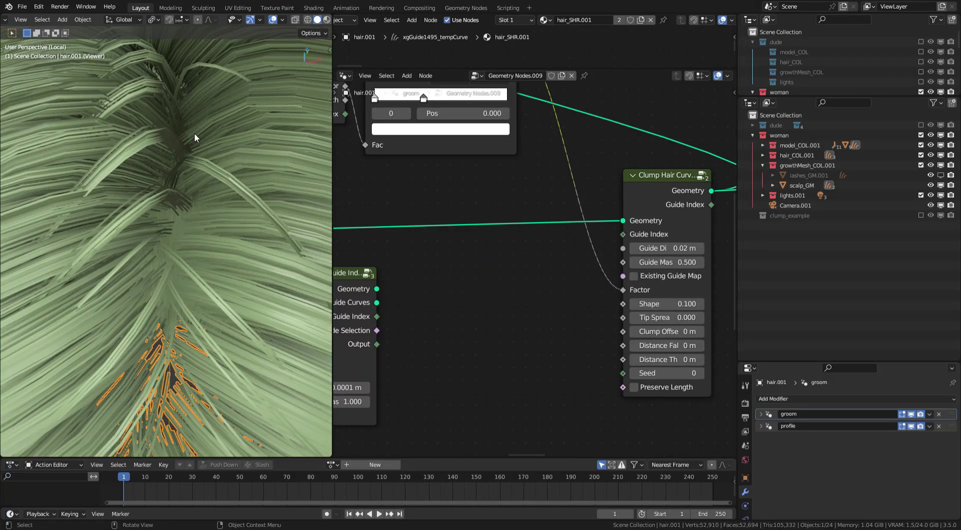
{"action": "scroll", "coordinate": [195, 133], "scroll_direction": "down", "scroll_amount": 5}
- Preview the Create Guide Index node's geometry output in the Viewer and nudge the node slightly
{"action": "middle_click_drag", "start_coordinate": [375, 177], "coordinate": [408, 171]}
{"action": "scroll", "coordinate": [482, 218], "scroll_direction": "down", "scroll_amount": 5}
{"action": "middle_click_drag", "start_coordinate": [476, 223], "coordinate": [547, 191]}
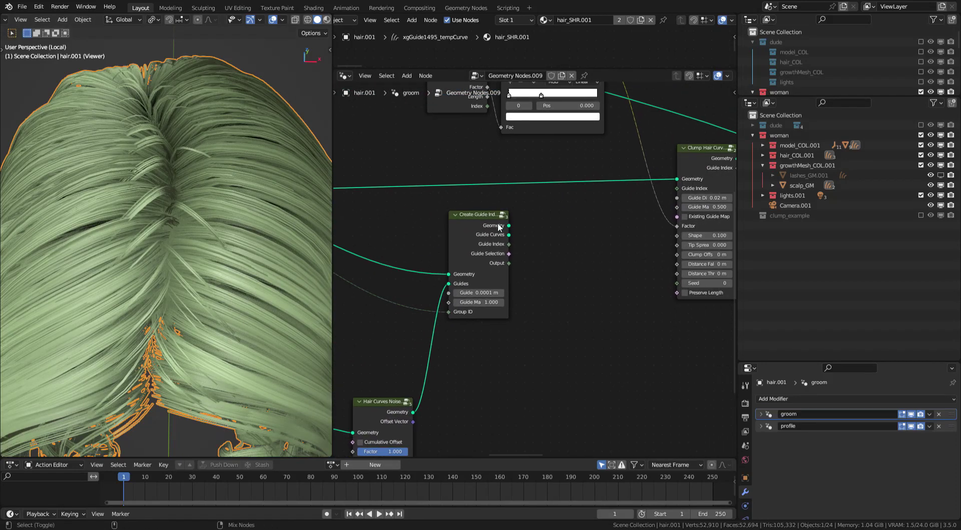
{"action": "left_click", "coordinate": [493, 239], "text": "ctrl+shift"}
{"action": "middle_click_drag", "start_coordinate": [492, 241], "coordinate": [576, 178]}
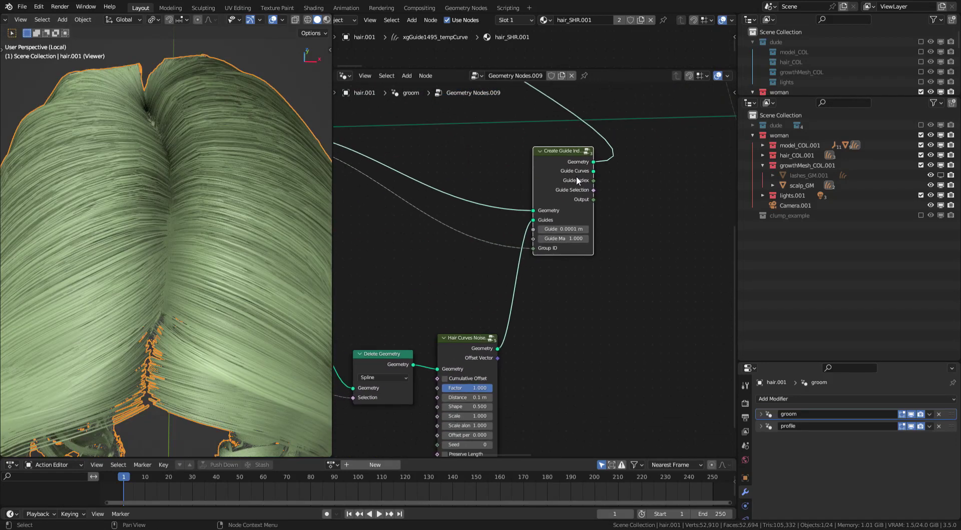
{"action": "left_click_drag", "start_coordinate": [561, 151], "coordinate": [568, 157]}
{"action": "scroll", "coordinate": [510, 272], "scroll_direction": "up", "scroll_amount": 1}
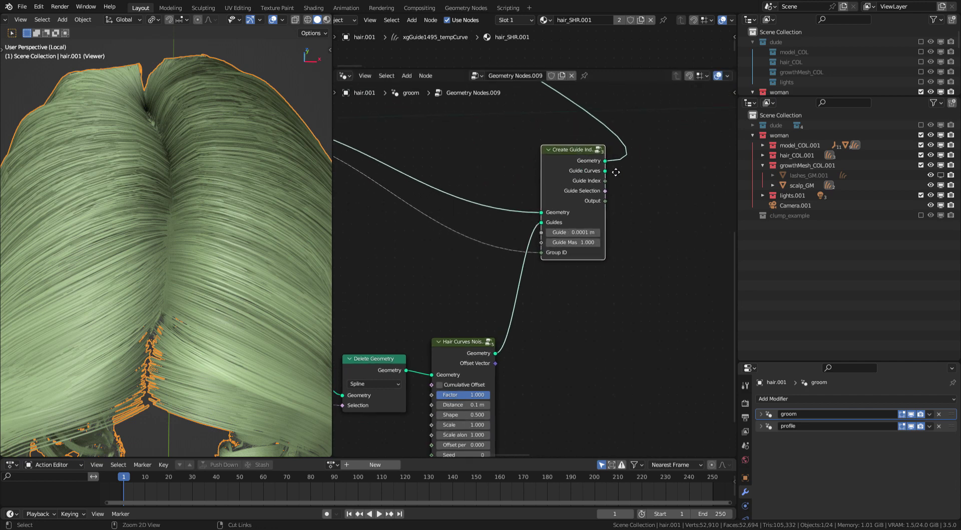
- Preview the first Clump Hair Curves node's output and examine the large clumps of the whole hair
{"action": "middle_click_drag", "start_coordinate": [509, 271], "coordinate": [630, 253]}
{"action": "scroll", "coordinate": [545, 257], "scroll_direction": "down", "scroll_amount": 3}
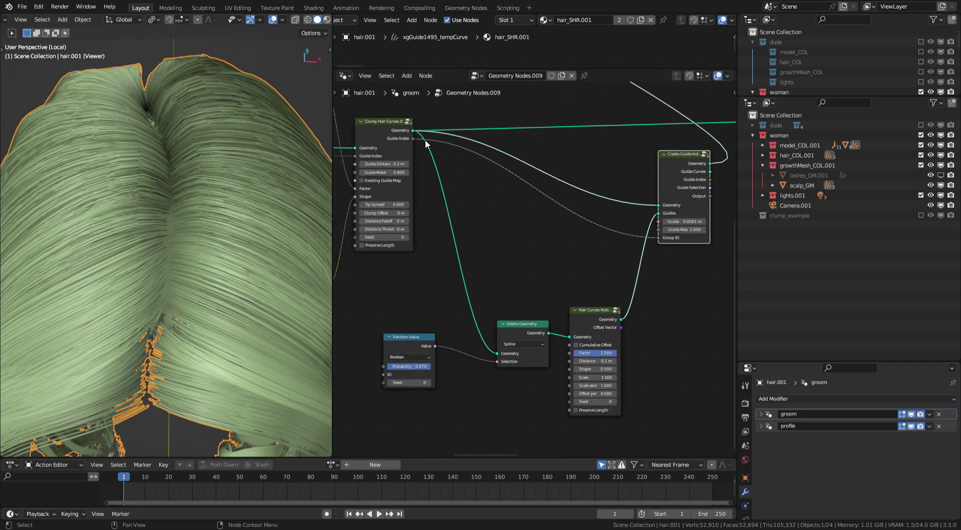
{"action": "left_click", "coordinate": [399, 129], "text": "ctrl+shift"}
{"action": "scroll", "coordinate": [250, 225], "scroll_direction": "down", "scroll_amount": 8}
{"action": "middle_click_drag", "start_coordinate": [286, 242], "coordinate": [253, 220]}
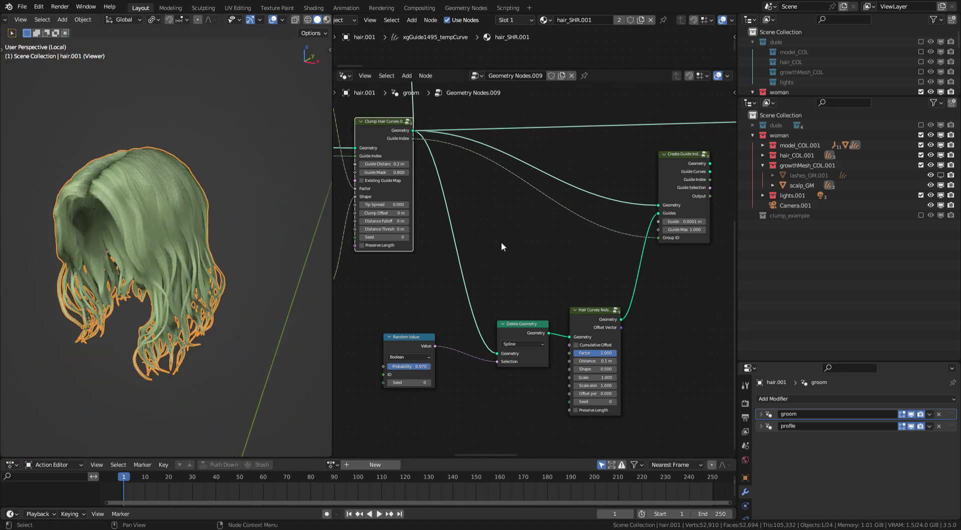
- Deselect the hair object and preview the Delete Geometry node's output to examine the thinned guide curves
{"action": "scroll", "coordinate": [550, 283], "scroll_direction": "up", "scroll_amount": 3}
{"action": "middle_click_drag", "start_coordinate": [552, 286], "coordinate": [528, 226]}
{"action": "middle_click_drag", "start_coordinate": [518, 260], "coordinate": [547, 250]}
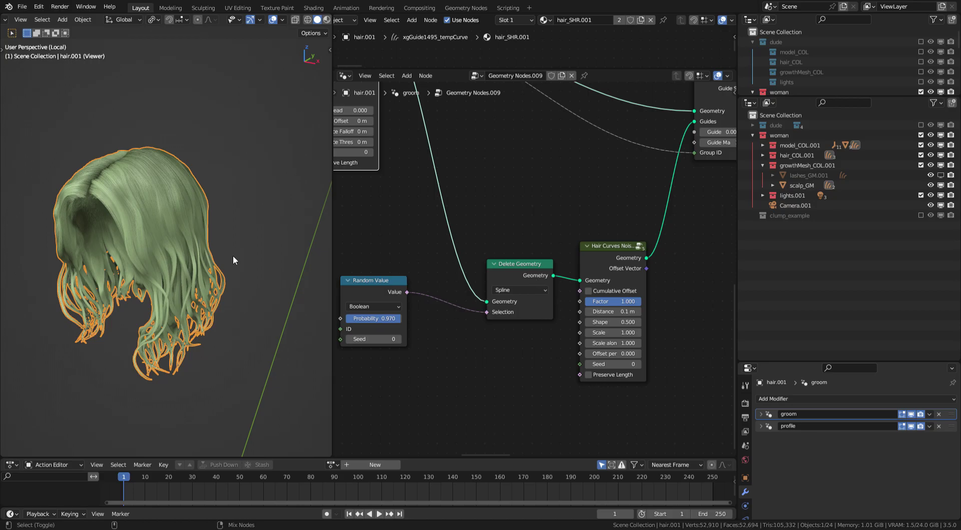
{"action": "scroll", "coordinate": [216, 217], "scroll_direction": "up", "scroll_amount": 3}
{"action": "middle_click_drag", "start_coordinate": [229, 258], "coordinate": [283, 270]}
{"action": "left_click", "coordinate": [253, 230]}
{"action": "mouse_move", "coordinate": [498, 215]}
{"action": "middle_mouse_down"}
{"action": "mouse_move", "coordinate": [480, 213]}
{"action": "mouse_move", "coordinate": [485, 221]}
{"action": "middle_mouse_up"}
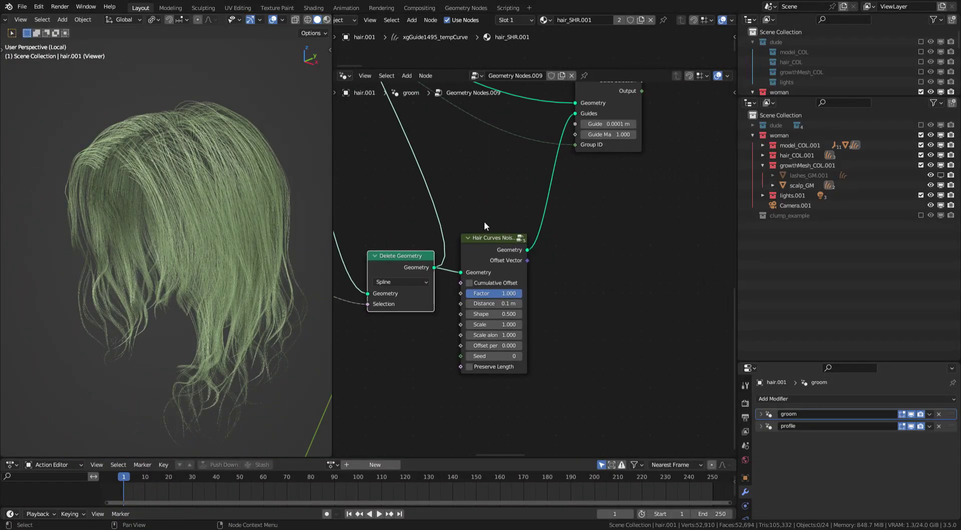
- Preview the Hair Curves Noise output on the guide curves and compare it with the Create Guide Index output
{"action": "left_click", "coordinate": [502, 246], "text": "ctrl+shift"}
{"action": "middle_click_drag", "start_coordinate": [273, 310], "coordinate": [218, 298]}
{"action": "middle_click_drag", "start_coordinate": [539, 202], "coordinate": [455, 335]}
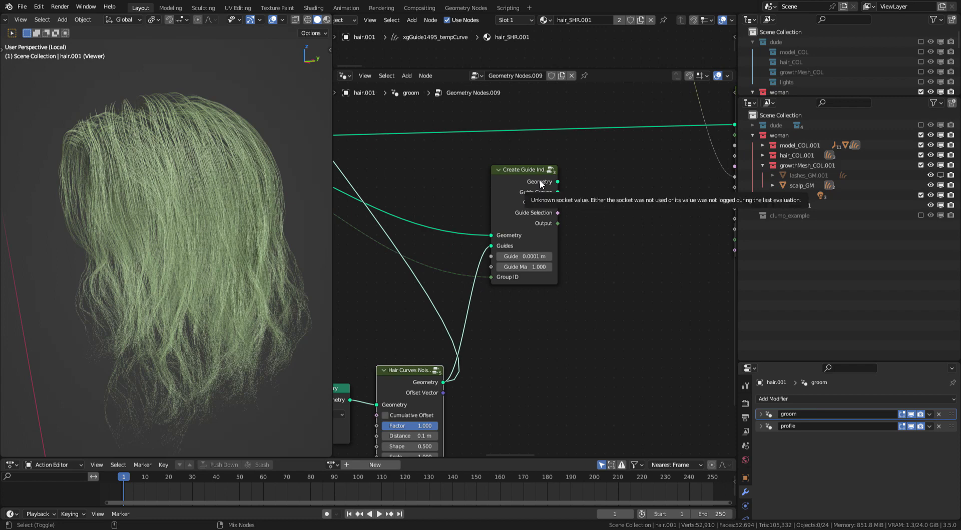
{"action": "mouse_move", "coordinate": [548, 216]}
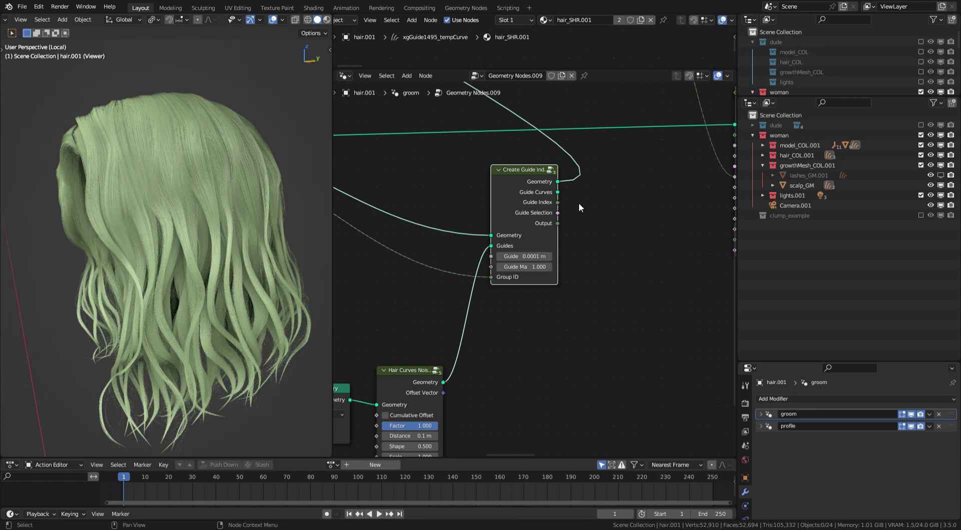
- Link Create Guide Index's Geometry and Guide Index outputs into the second Clump Hair Curves node and preview that clump node
{"action": "middle_click_drag", "start_coordinate": [578, 202], "coordinate": [386, 185]}
{"action": "left_click_drag", "start_coordinate": [384, 184], "coordinate": [556, 127]}
{"action": "left_click_drag", "start_coordinate": [380, 195], "coordinate": [550, 143]}
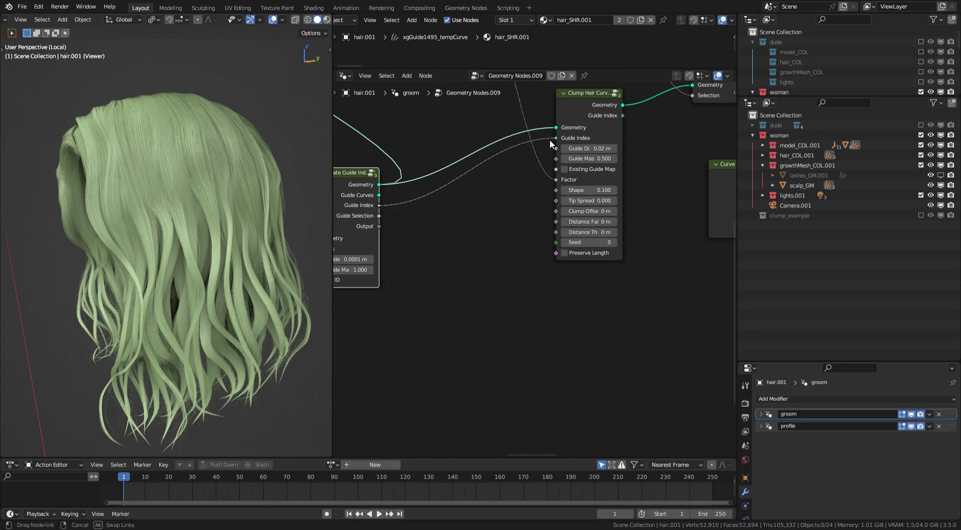
{"action": "left_click", "coordinate": [591, 113], "text": "ctrl+shift"}
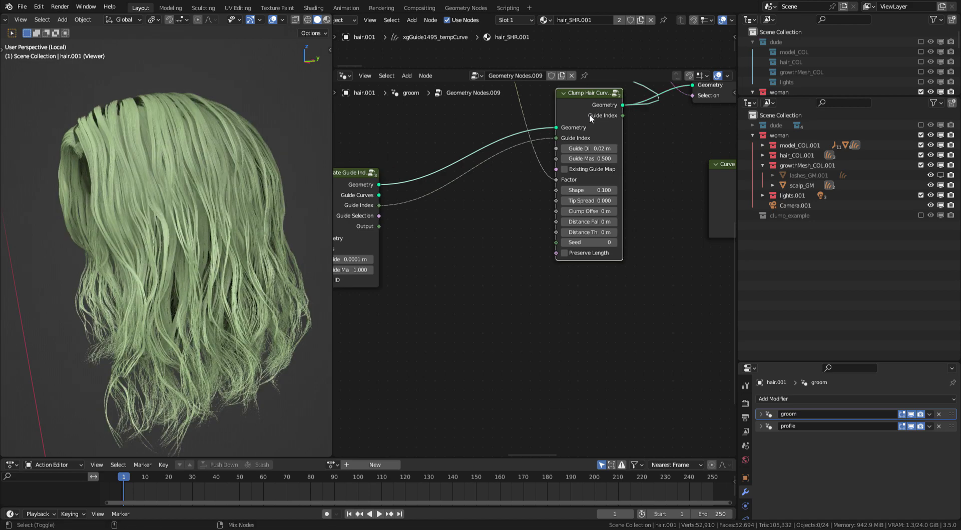
- Nudge the Hair Curves Noise node up and to the right, and preview its noisy guide curves in the Viewer
{"action": "scroll", "coordinate": [219, 294], "scroll_direction": "up", "scroll_amount": 2}
{"action": "middle_click_drag", "start_coordinate": [437, 224], "coordinate": [682, 176]}
{"action": "middle_click_drag", "start_coordinate": [527, 230], "coordinate": [550, 169]}
{"action": "left_click_drag", "start_coordinate": [484, 262], "coordinate": [505, 253]}
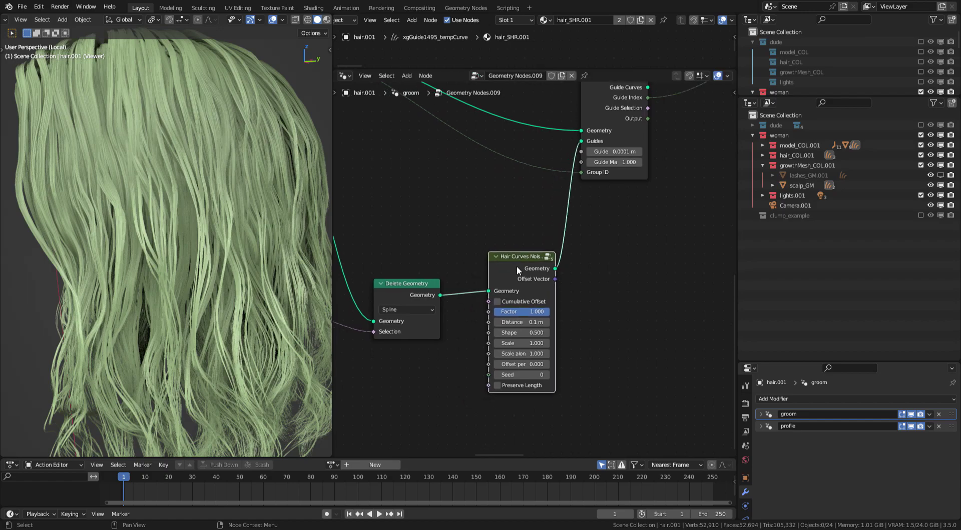
{"action": "left_click", "coordinate": [525, 280], "text": "ctrl+shift"}
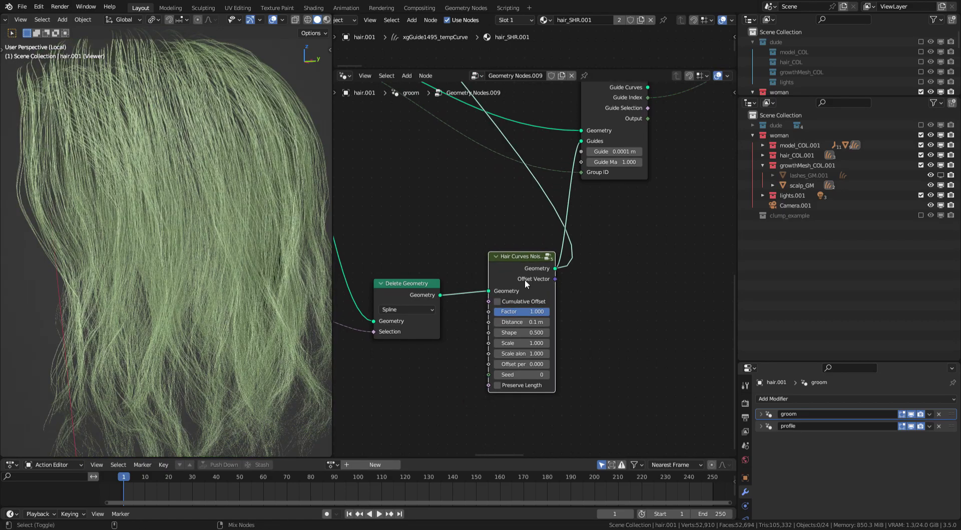
{"action": "middle_click_drag", "start_coordinate": [250, 251], "coordinate": [280, 221]}
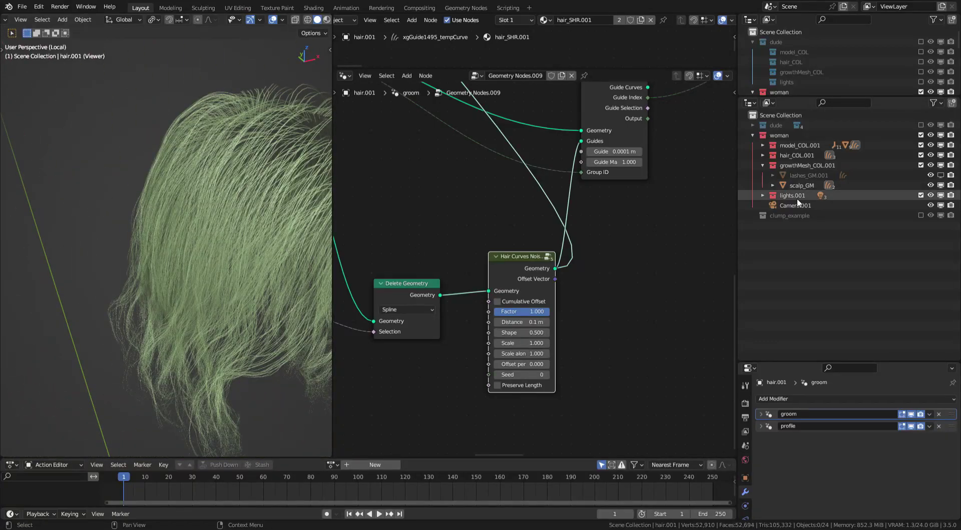
- Exclude the woman collection, enable the clump_example collection and select its hair curves
{"action": "left_click", "coordinate": [920, 135]}
{"action": "left_click", "coordinate": [921, 185]}
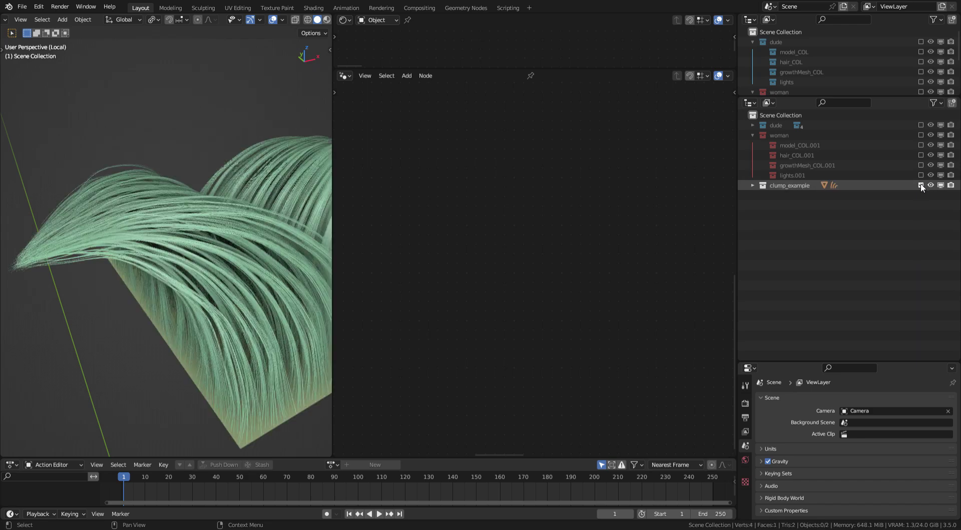
{"action": "middle_click_drag", "start_coordinate": [263, 203], "coordinate": [228, 246]}
{"action": "left_click", "coordinate": [231, 249]}
- Set the Factor of the clump example's Hair Curves Noise node to 0
{"action": "middle_click_drag", "start_coordinate": [530, 254], "coordinate": [468, 235], "text": "ctrl"}
{"action": "middle_click_drag", "start_coordinate": [508, 195], "coordinate": [404, 236]}
{"action": "middle_click_drag", "start_coordinate": [562, 218], "coordinate": [496, 225]}
{"action": "middle_click_drag", "start_coordinate": [496, 225], "coordinate": [613, 184], "text": "ctrl"}
{"action": "middle_click_drag", "start_coordinate": [587, 230], "coordinate": [489, 195]}
{"action": "left_click_drag", "start_coordinate": [566, 315], "coordinate": [479, 307]}
- Deselect the example curves and examine their clumps along the parting from several angles
{"action": "middle_click_drag", "start_coordinate": [216, 295], "coordinate": [267, 253]}
{"action": "middle_click_drag", "start_coordinate": [268, 253], "coordinate": [210, 205], "text": "ctrl"}
{"action": "key", "text": "alt+a"}
{"action": "middle_click_drag", "start_coordinate": [210, 205], "coordinate": [223, 235], "text": "ctrl"}
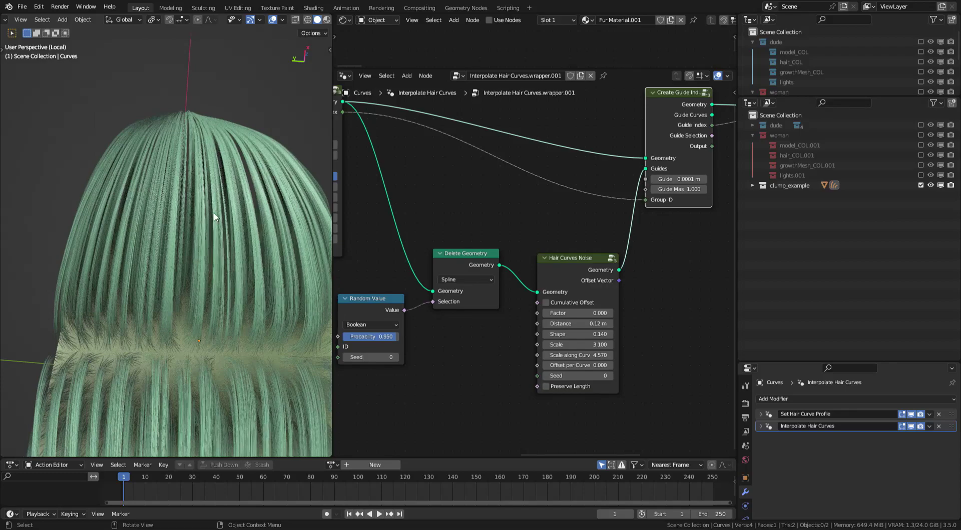
{"action": "mouse_move", "coordinate": [229, 186]}
{"action": "middle_mouse_down"}
{"action": "mouse_move", "coordinate": [205, 205]}
{"action": "mouse_move", "coordinate": [230, 276]}
{"action": "mouse_move", "coordinate": [236, 244]}
{"action": "mouse_move", "coordinate": [215, 197]}
{"action": "middle_mouse_up"}
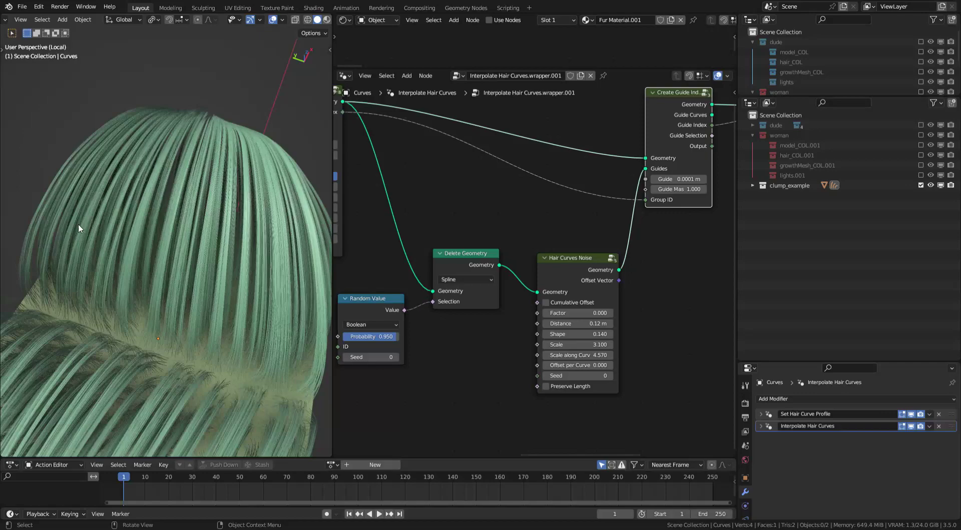
{"action": "middle_click_drag", "start_coordinate": [78, 223], "coordinate": [156, 276]}
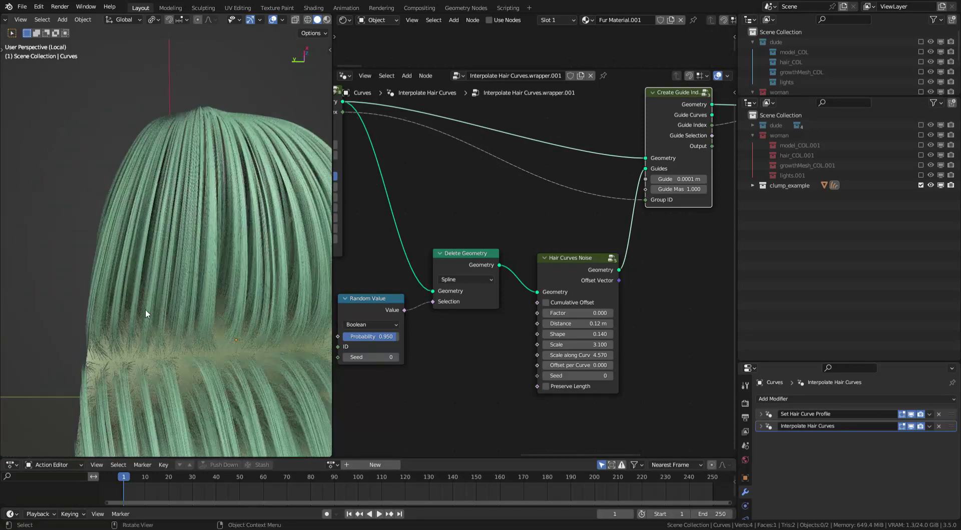
- Move the clump example's Hair Curves Noise node slightly upward and raise its Factor to 0.371, examining the clumps
{"action": "middle_click_drag", "start_coordinate": [524, 176], "coordinate": [478, 129]}
{"action": "scroll", "coordinate": [533, 245], "scroll_direction": "up", "scroll_amount": 3}
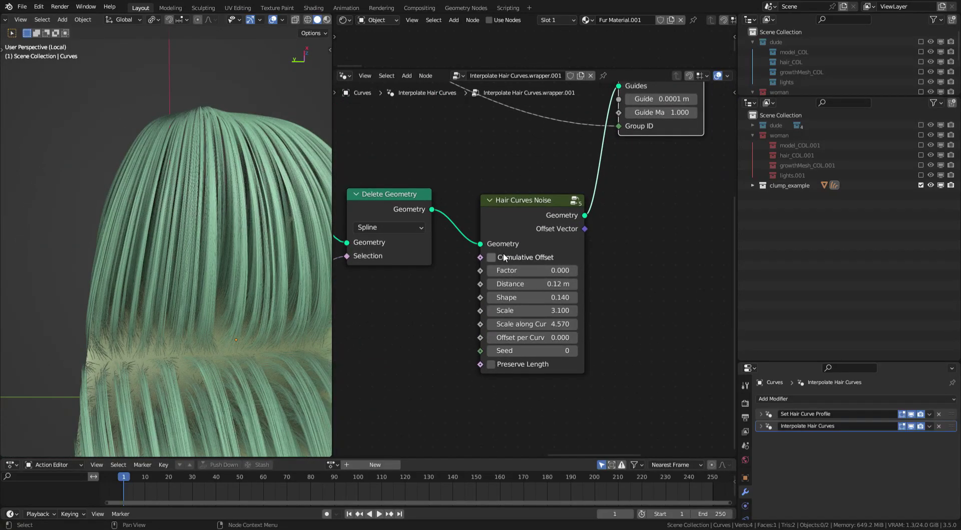
{"action": "middle_click_drag", "start_coordinate": [479, 254], "coordinate": [520, 246]}
{"action": "left_click_drag", "start_coordinate": [536, 206], "coordinate": [519, 167]}
{"action": "left_click_drag", "start_coordinate": [541, 225], "coordinate": [590, 216]}
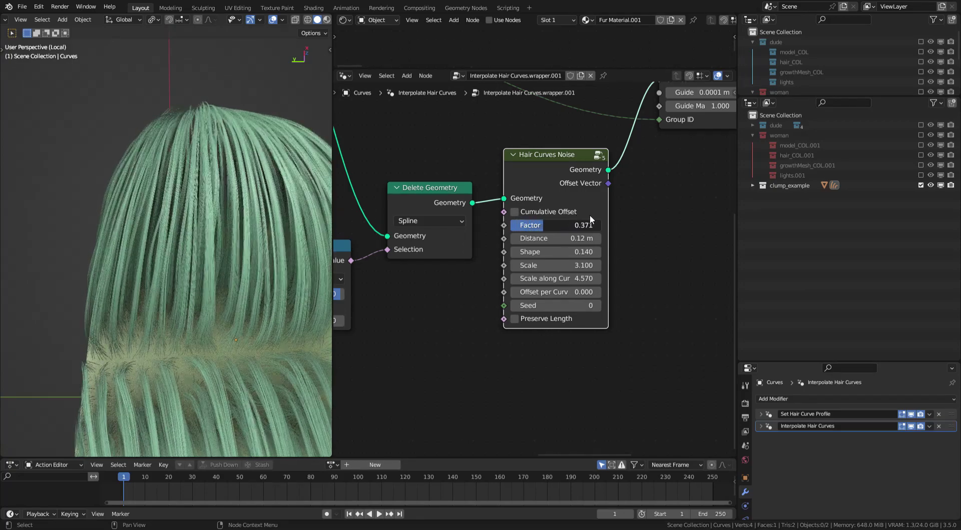
{"action": "middle_click_drag", "start_coordinate": [263, 255], "coordinate": [222, 250]}
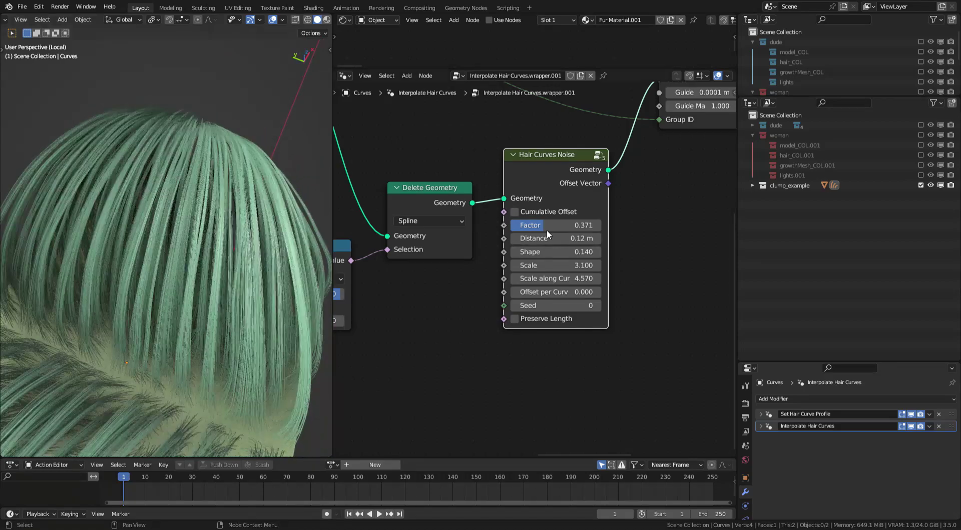
{"action": "mouse_move", "coordinate": [546, 229]}
{"action": "left_mouse_down"}
{"action": "mouse_move", "coordinate": [517, 230]}
{"action": "mouse_move", "coordinate": [557, 223]}
{"action": "left_mouse_up"}
- Exclude clump_example and re-enable the woman's hair_COL.001, growthMesh_COL.001 and lights.001 collections, leaving model_COL.001 excluded
{"action": "left_click", "coordinate": [921, 185]}
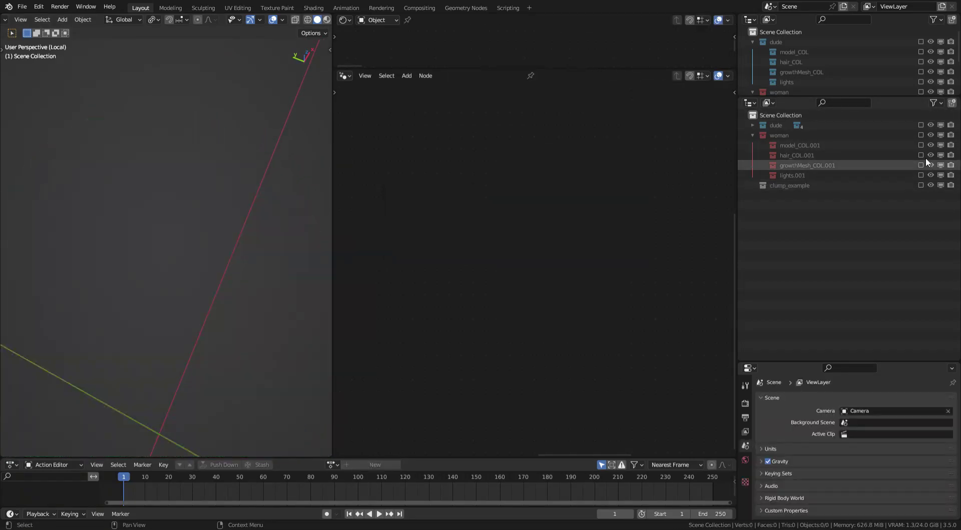
{"action": "left_click", "coordinate": [921, 145]}
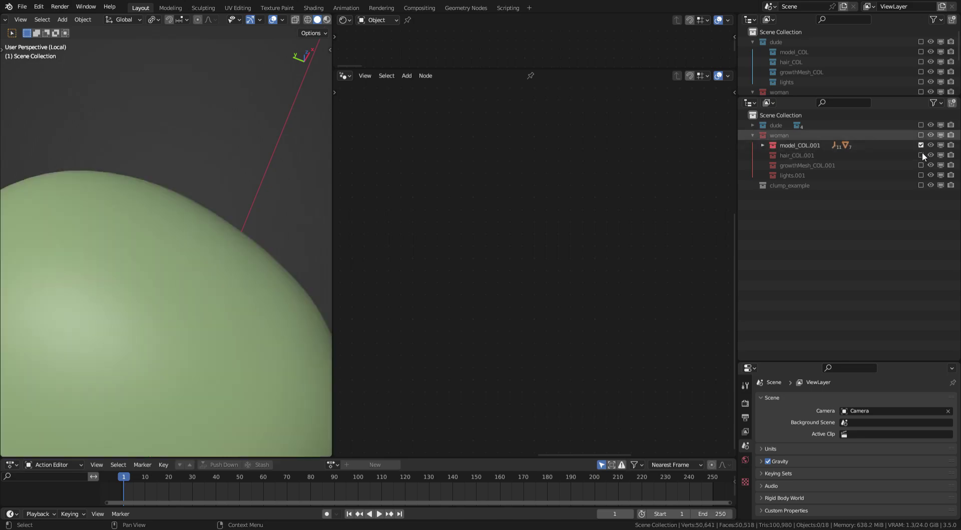
{"action": "left_click_drag", "start_coordinate": [921, 156], "coordinate": [921, 175]}
{"action": "left_click", "coordinate": [920, 145]}
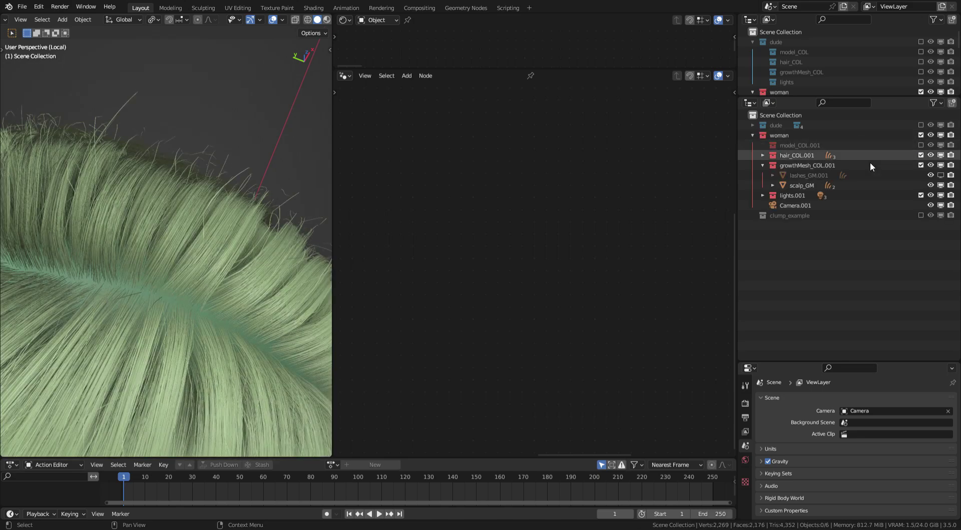
{"action": "middle_click_drag", "start_coordinate": [193, 245], "coordinate": [100, 233]}
{"action": "middle_click_drag", "start_coordinate": [180, 266], "coordinate": [187, 238], "text": "ctrl"}
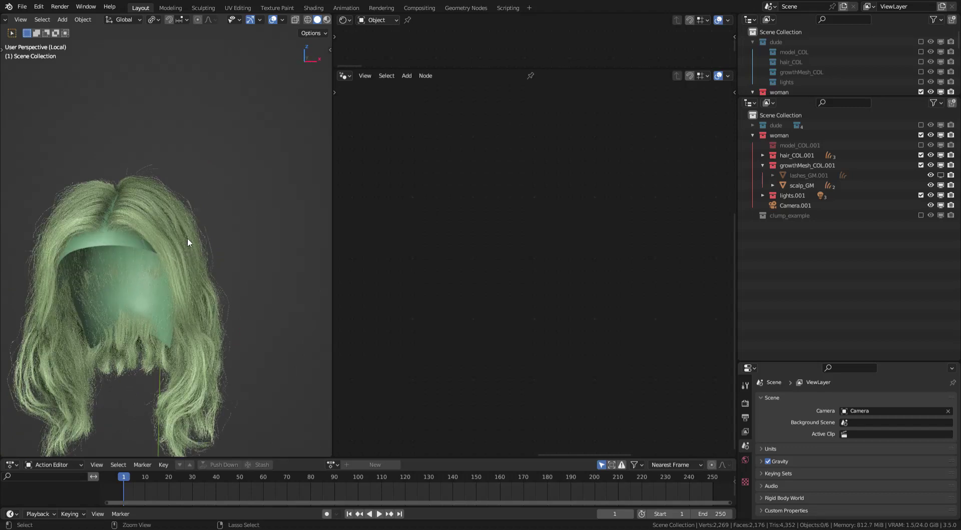
- Select the woman's hair, hide the viewport overlays and preview the Clump Hair Curves node's output from several angles
{"action": "left_click", "coordinate": [187, 242]}
{"action": "scroll", "coordinate": [574, 134], "scroll_direction": "up", "scroll_amount": 3}
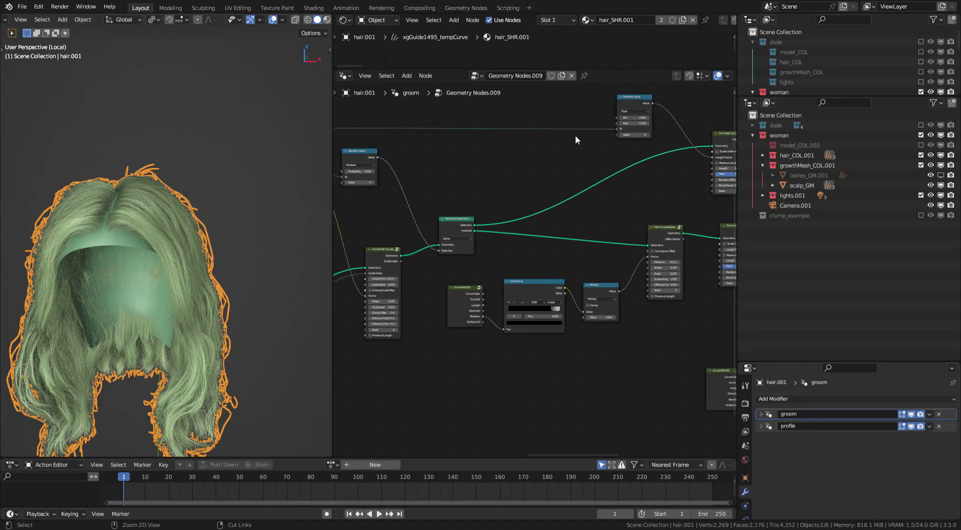
{"action": "middle_click_drag", "start_coordinate": [551, 209], "coordinate": [735, 180]}
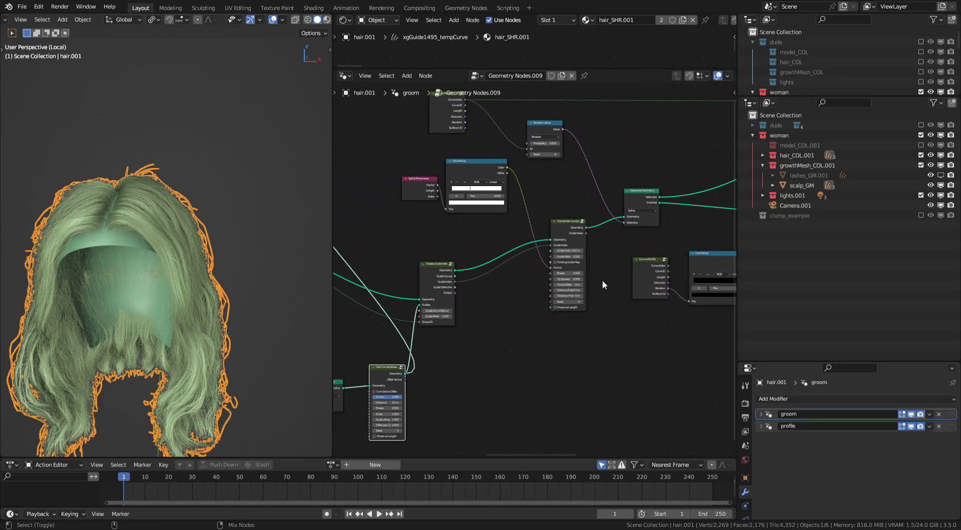
{"action": "middle_click_drag", "start_coordinate": [233, 253], "coordinate": [255, 97]}
{"action": "left_click", "coordinate": [270, 22]}
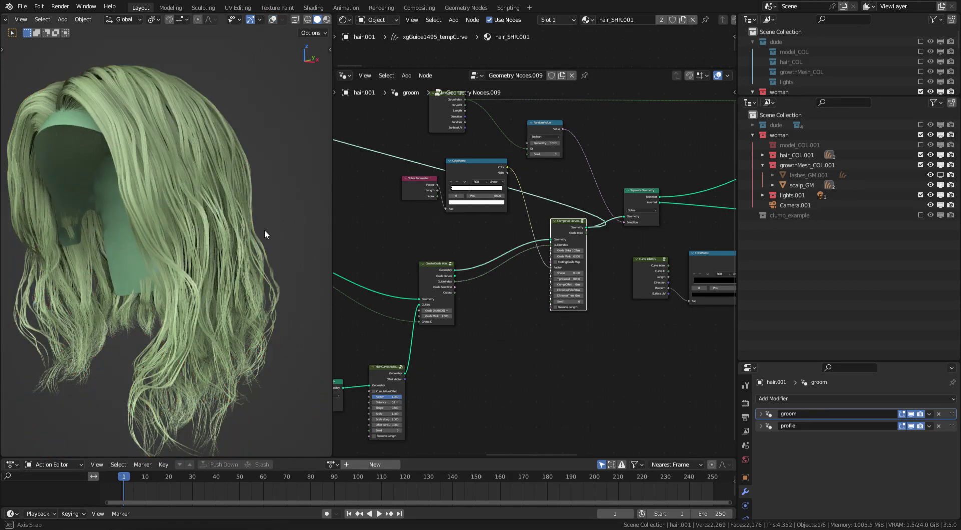
{"action": "mouse_move", "coordinate": [265, 230]}
{"action": "middle_mouse_down"}
{"action": "mouse_move", "coordinate": [232, 204]}
{"action": "mouse_move", "coordinate": [215, 295]}
{"action": "mouse_move", "coordinate": [268, 307]}
{"action": "mouse_move", "coordinate": [203, 235]}
{"action": "mouse_move", "coordinate": [202, 210]}
{"action": "mouse_move", "coordinate": [190, 245]}
{"action": "mouse_move", "coordinate": [254, 239]}
{"action": "middle_mouse_up"}
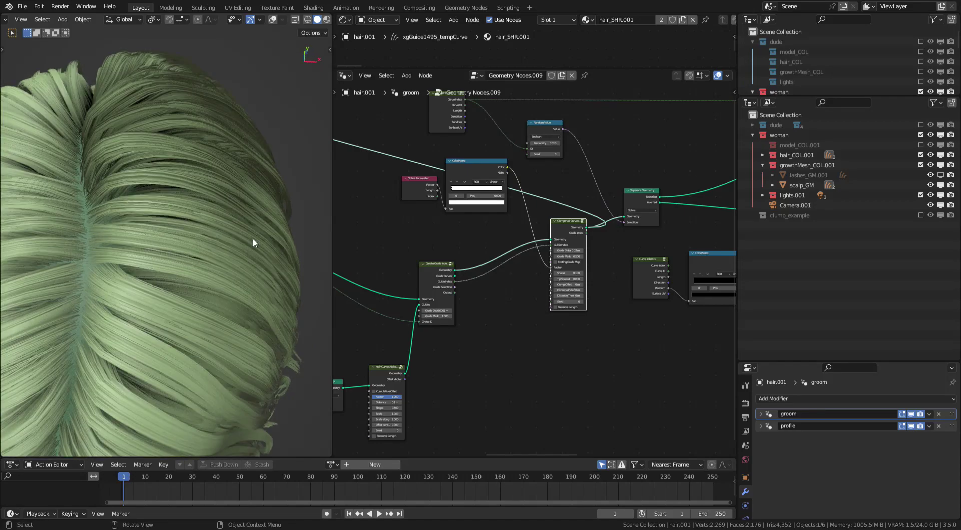
{"action": "middle_click_drag", "start_coordinate": [142, 185], "coordinate": [154, 207]}
{"action": "middle_click_drag", "start_coordinate": [109, 176], "coordinate": [170, 240]}
- Preview the Selection output of the Separate Geometry node that follows the Clump Hair Curves node
{"action": "middle_click_drag", "start_coordinate": [582, 214], "coordinate": [445, 245]}
{"action": "middle_click_drag", "start_coordinate": [458, 237], "coordinate": [448, 221], "text": "ctrl"}
{"action": "middle_click_drag", "start_coordinate": [666, 176], "coordinate": [539, 226], "text": "ctrl"}
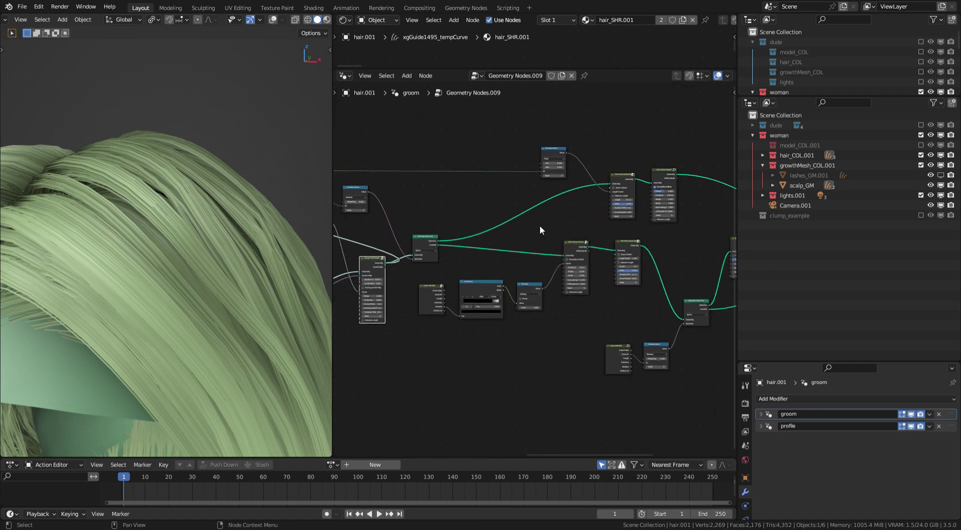
{"action": "middle_click_drag", "start_coordinate": [443, 233], "coordinate": [478, 192], "text": "ctrl"}
{"action": "middle_click_drag", "start_coordinate": [389, 217], "coordinate": [449, 220]}
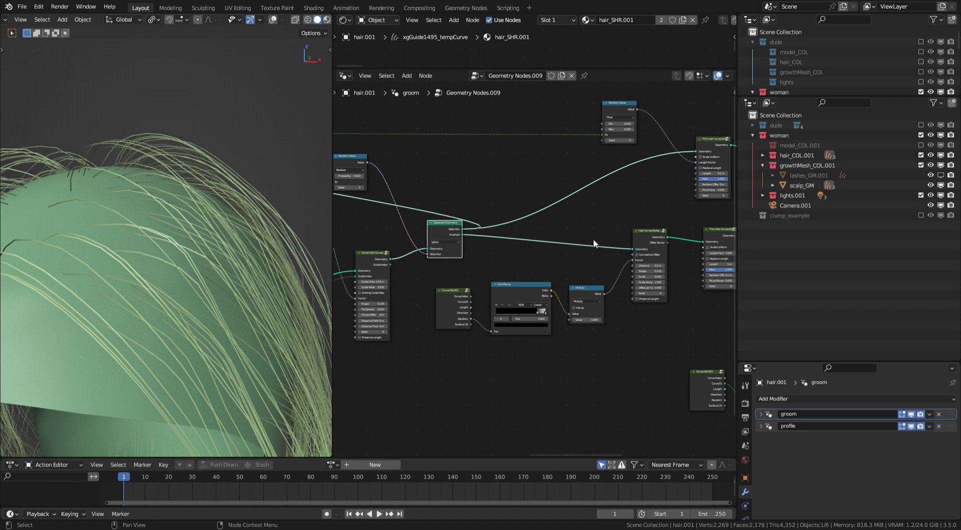
- Preview the Trim Hair Curves node on the Selection branch and inspect the Random Value nodes driving the selection probability and length factor
{"action": "middle_click_drag", "start_coordinate": [533, 192], "coordinate": [410, 232]}
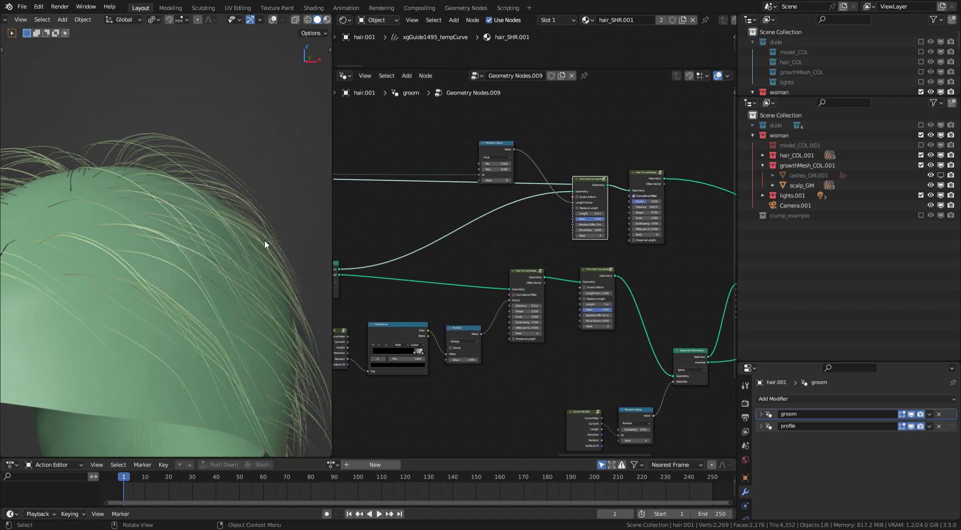
{"action": "middle_click_drag", "start_coordinate": [426, 227], "coordinate": [578, 215]}
{"action": "middle_click_drag", "start_coordinate": [493, 241], "coordinate": [490, 211], "text": "ctrl"}
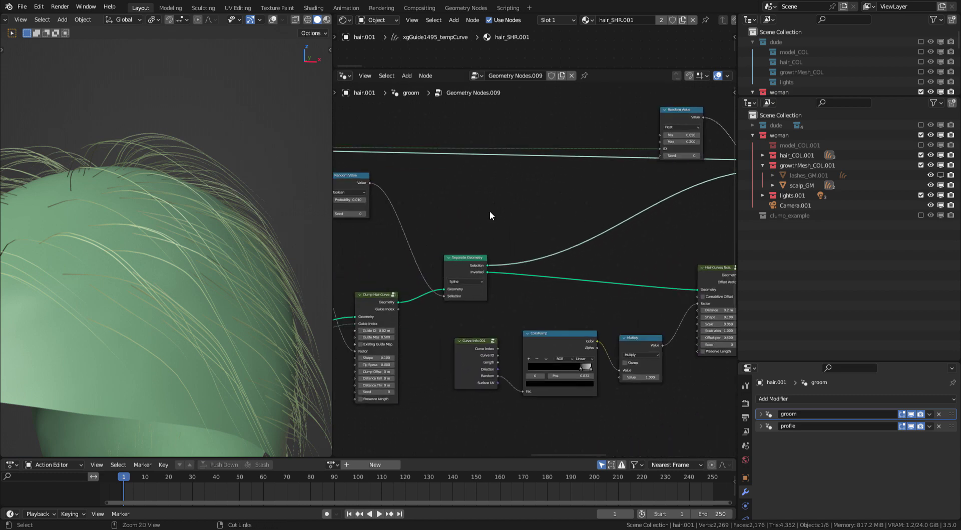
{"action": "middle_click_drag", "start_coordinate": [354, 235], "coordinate": [454, 168]}
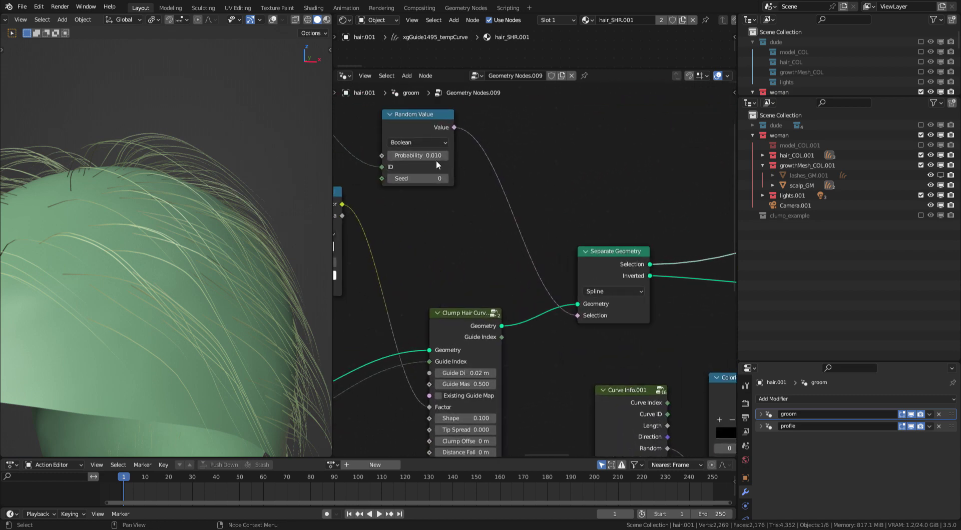
{"action": "scroll", "coordinate": [214, 219], "scroll_direction": "down", "scroll_amount": 4}
{"action": "middle_click_drag", "start_coordinate": [305, 268], "coordinate": [252, 277]}
{"action": "middle_click_drag", "start_coordinate": [596, 189], "coordinate": [346, 228]}
{"action": "middle_click_drag", "start_coordinate": [650, 167], "coordinate": [386, 277]}
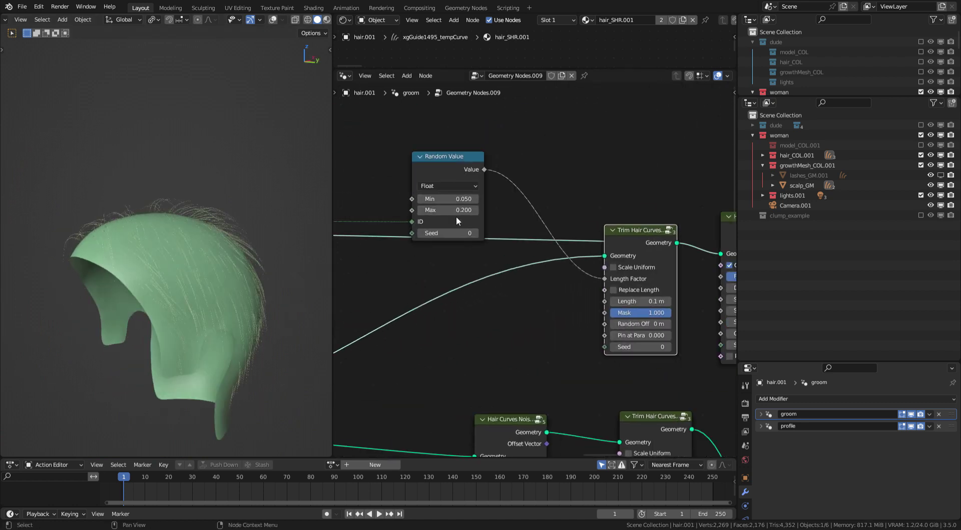
- Preview the Hair Curves Noise node on the Selection branch and examine the short stray hairs from several angles
{"action": "middle_click_drag", "start_coordinate": [575, 192], "coordinate": [381, 185]}
{"action": "left_click", "coordinate": [569, 217], "text": "ctrl+shift"}
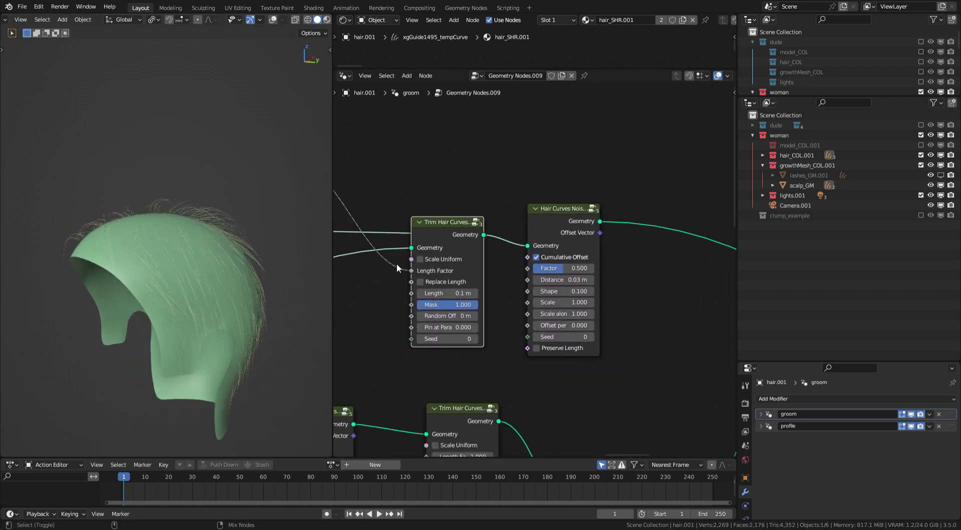
{"action": "middle_click_drag", "start_coordinate": [229, 228], "coordinate": [193, 210]}
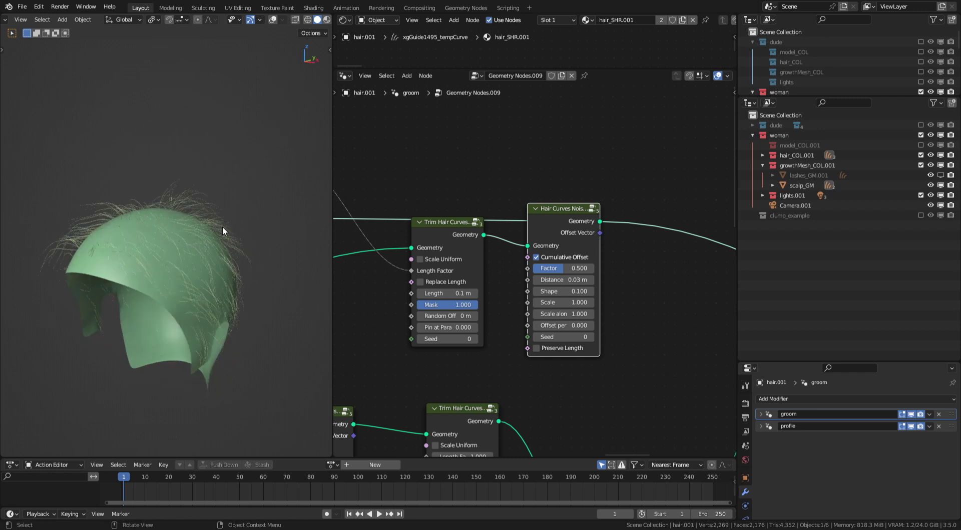
{"action": "mouse_move", "coordinate": [216, 233]}
{"action": "middle_mouse_down"}
{"action": "mouse_move", "coordinate": [241, 247]}
{"action": "mouse_move", "coordinate": [234, 215]}
{"action": "mouse_move", "coordinate": [199, 232]}
{"action": "middle_mouse_up"}
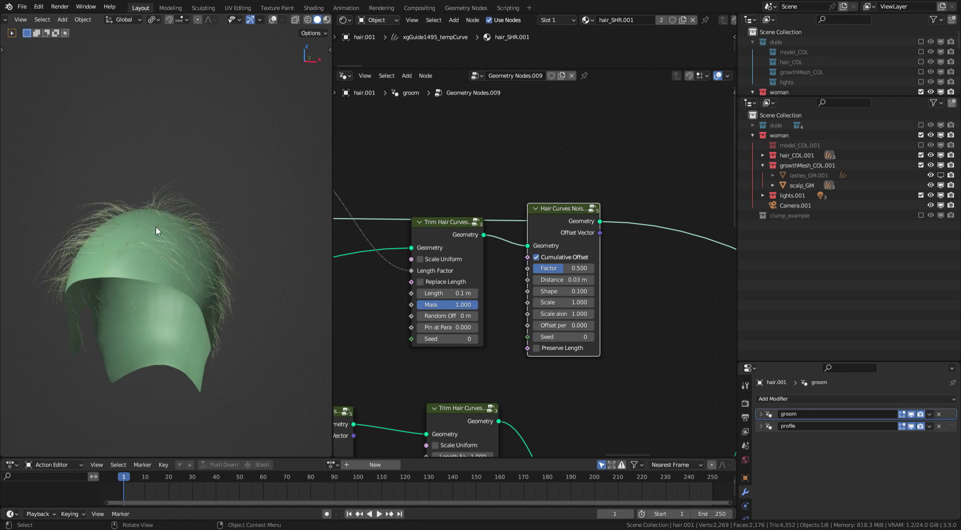
{"action": "middle_click_drag", "start_coordinate": [215, 181], "coordinate": [203, 200]}
- Preview the Hair Curves Noise node on the Inverted branch and compare it with the Separate Geometry node's raw Inverted output
{"action": "middle_click_drag", "start_coordinate": [529, 311], "coordinate": [407, 254]}
{"action": "middle_click_drag", "start_coordinate": [407, 254], "coordinate": [522, 209], "text": "ctrl"}
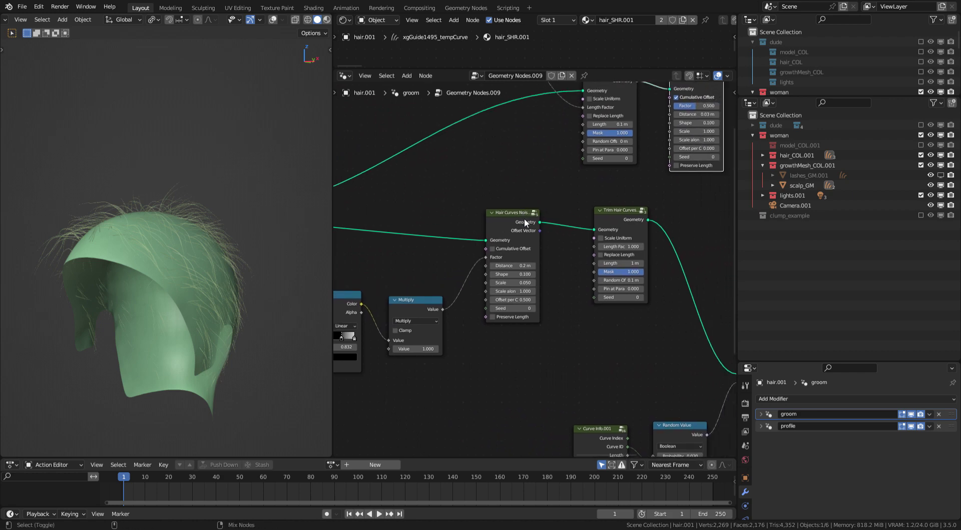
{"action": "left_click", "coordinate": [532, 227], "text": "ctrl+shift"}
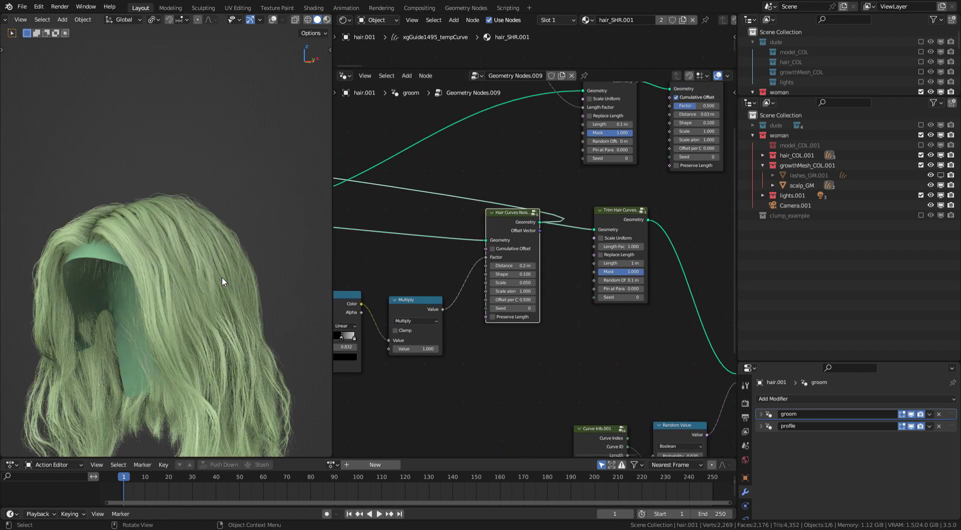
{"action": "middle_click_drag", "start_coordinate": [363, 266], "coordinate": [529, 226]}
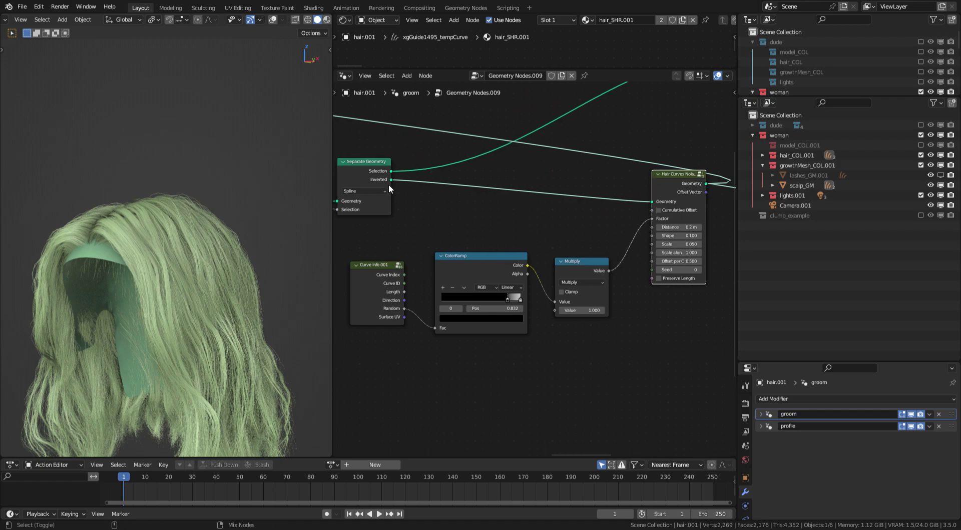
{"action": "left_click", "coordinate": [385, 184], "text": "ctrl+shift"}
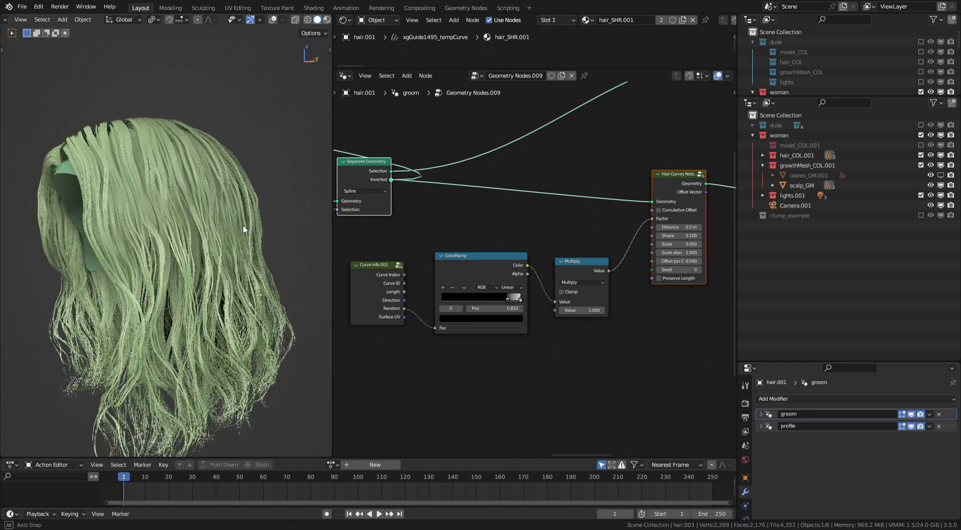
{"action": "middle_click_drag", "start_coordinate": [242, 225], "coordinate": [245, 235]}
- Preview the Inverted branch's Hair Curves Noise node again and examine the varied strands up close
{"action": "middle_click_drag", "start_coordinate": [534, 176], "coordinate": [371, 199]}
{"action": "left_click_drag", "start_coordinate": [523, 205], "coordinate": [515, 200]}
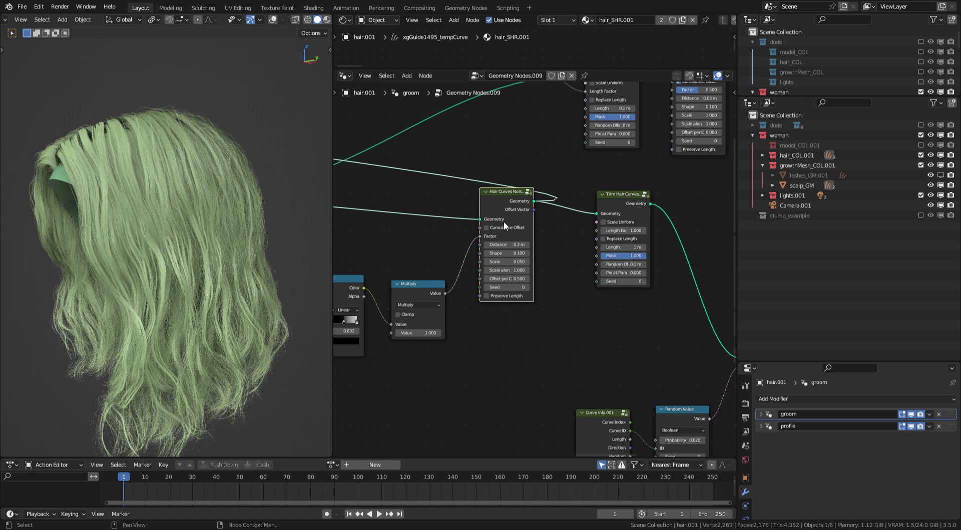
{"action": "middle_click_drag", "start_coordinate": [512, 214], "coordinate": [647, 134]}
{"action": "scroll", "coordinate": [254, 200], "scroll_direction": "up", "scroll_amount": 5}
{"action": "middle_click_drag", "start_coordinate": [259, 160], "coordinate": [197, 133]}
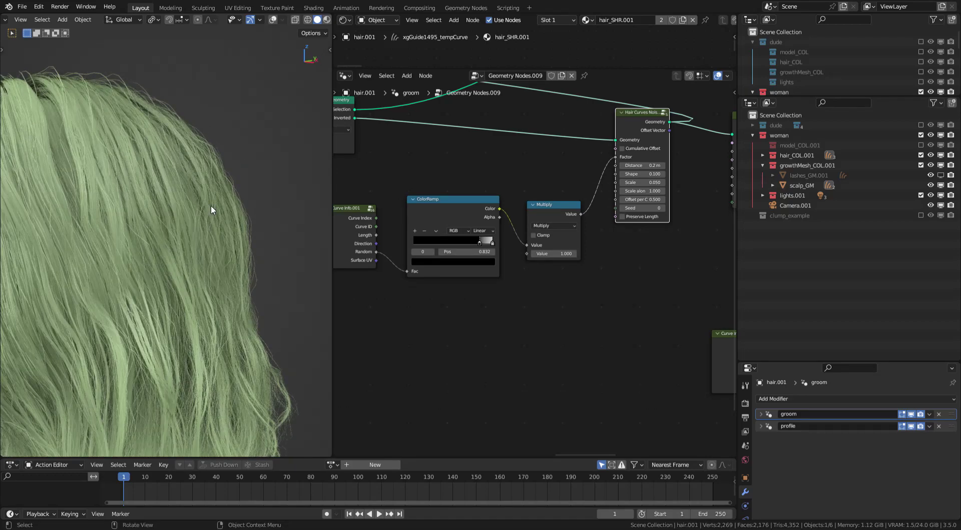
{"action": "middle_click_drag", "start_coordinate": [212, 205], "coordinate": [221, 180]}
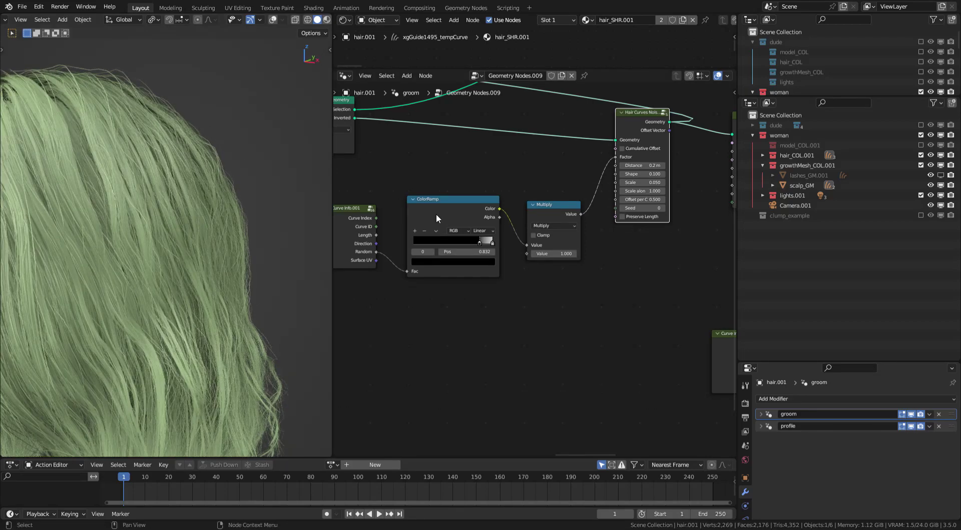
- Move the Curve Info.001, ColorRamp and Multiply nodes feeding the noise Factor slightly downward
{"action": "middle_click_drag", "start_coordinate": [489, 206], "coordinate": [539, 199]}
{"action": "left_click_drag", "start_coordinate": [407, 206], "coordinate": [412, 229]}
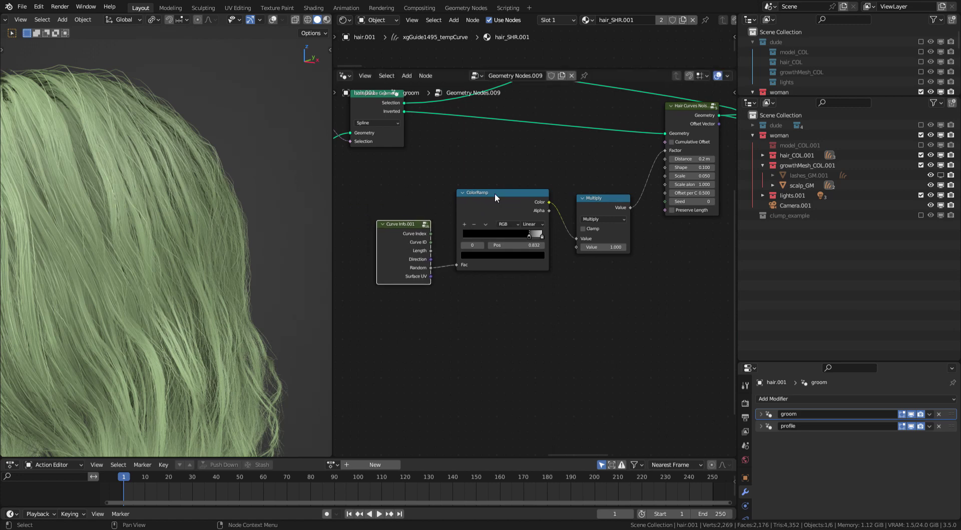
{"action": "left_click_drag", "start_coordinate": [494, 195], "coordinate": [492, 205]}
{"action": "left_click_drag", "start_coordinate": [589, 209], "coordinate": [584, 216]}
- Preview the Trim Hair Curves node that follows the noise on the Inverted branch
{"action": "middle_click_drag", "start_coordinate": [585, 200], "coordinate": [505, 209]}
{"action": "middle_click_drag", "start_coordinate": [626, 171], "coordinate": [471, 261]}
{"action": "middle_click_drag", "start_coordinate": [571, 201], "coordinate": [522, 190]}
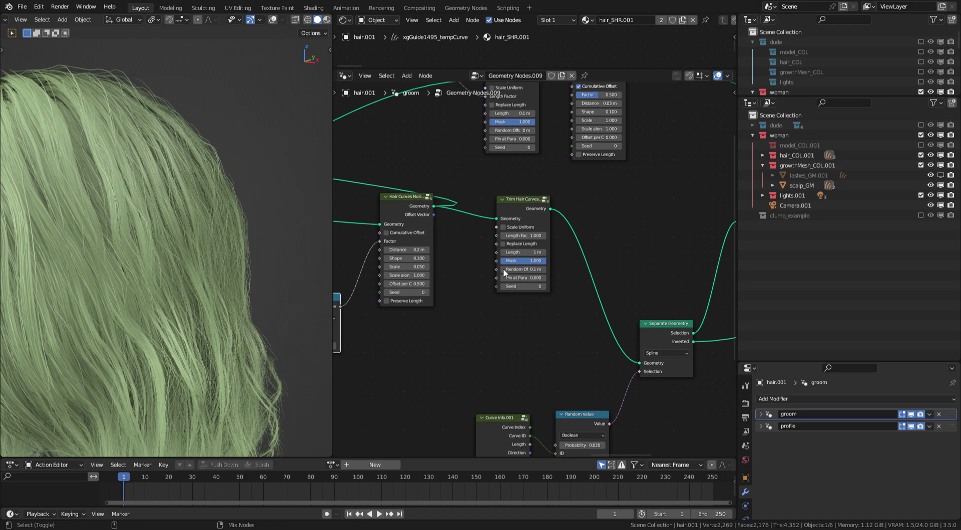
{"action": "mouse_move", "coordinate": [266, 244]}
{"action": "middle_mouse_down"}
{"action": "mouse_move", "coordinate": [256, 287]}
{"action": "mouse_move", "coordinate": [247, 268]}
{"action": "mouse_move", "coordinate": [260, 240]}
{"action": "middle_mouse_up"}
{"action": "middle_click_drag", "start_coordinate": [514, 287], "coordinate": [529, 276], "text": "ctrl"}
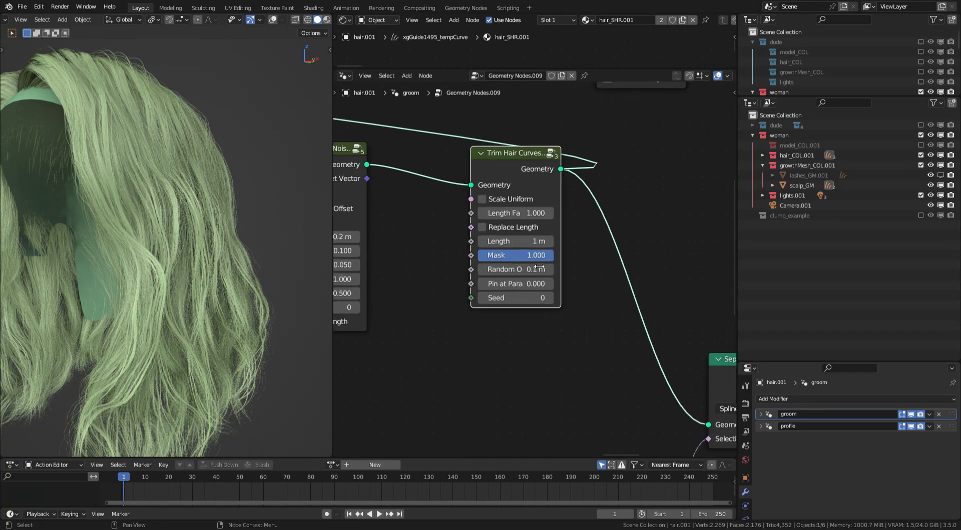
- Try Random Offset values of 0.5 m and 0 m on the Trim Hair Curves node to compare the hair tips
{"action": "left_click", "coordinate": [529, 275]}
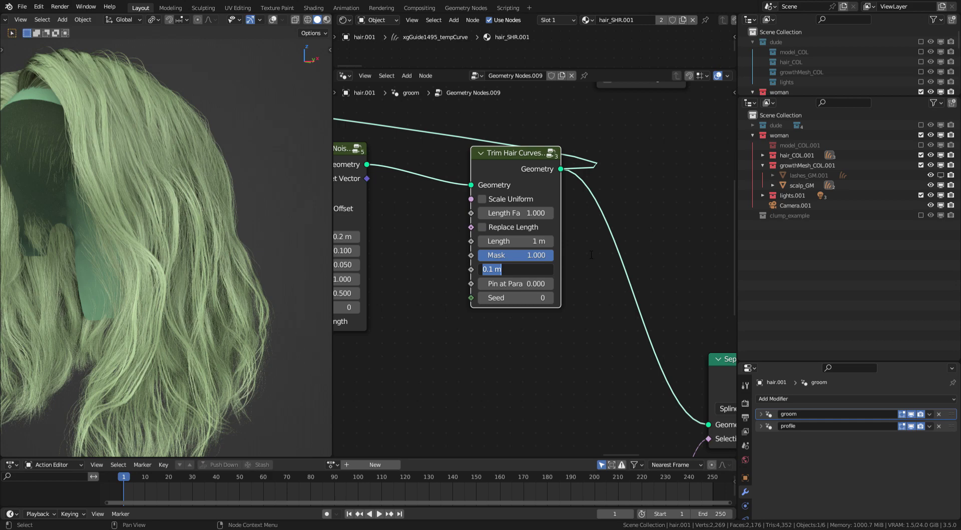
{"action": "type", "text": ".5"}
{"action": "key", "text": "Return"}
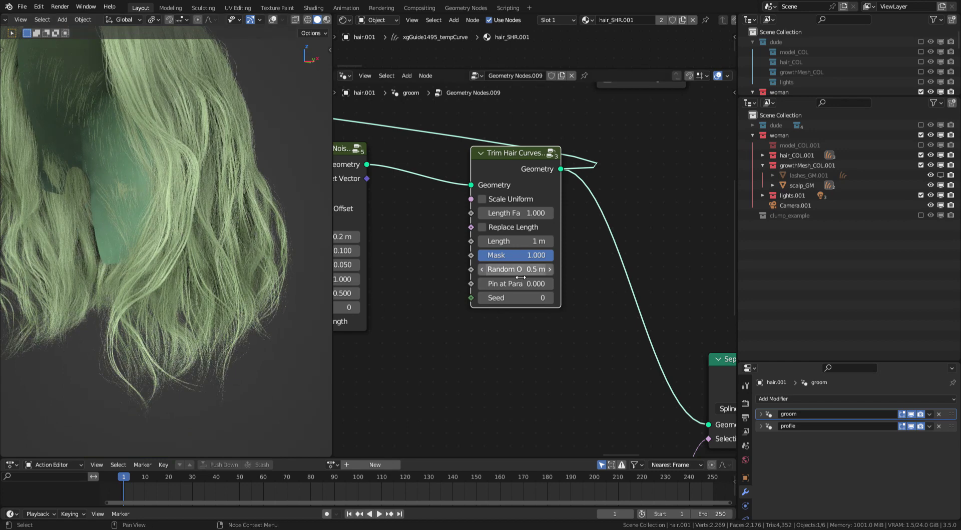
{"action": "left_click", "coordinate": [521, 273]}
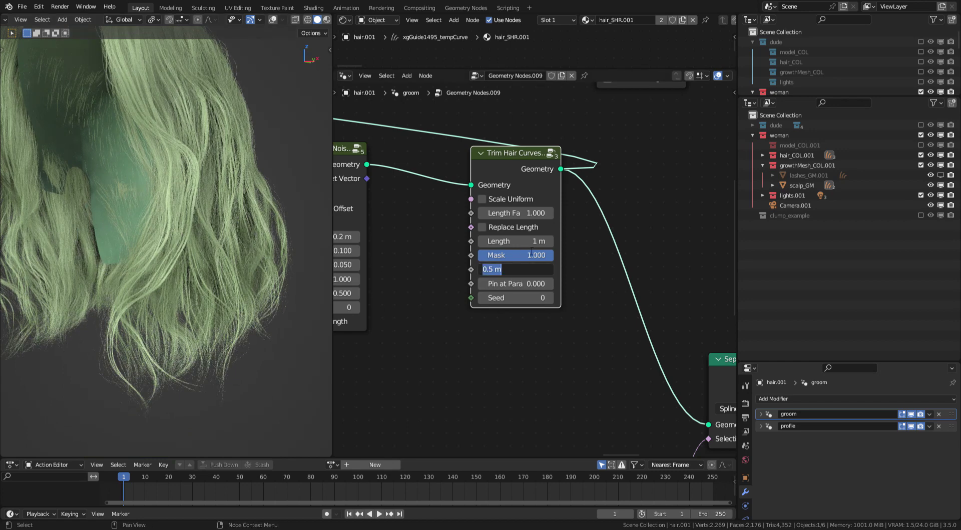
{"action": "type", "text": "0"}
{"action": "key", "text": "Return"}
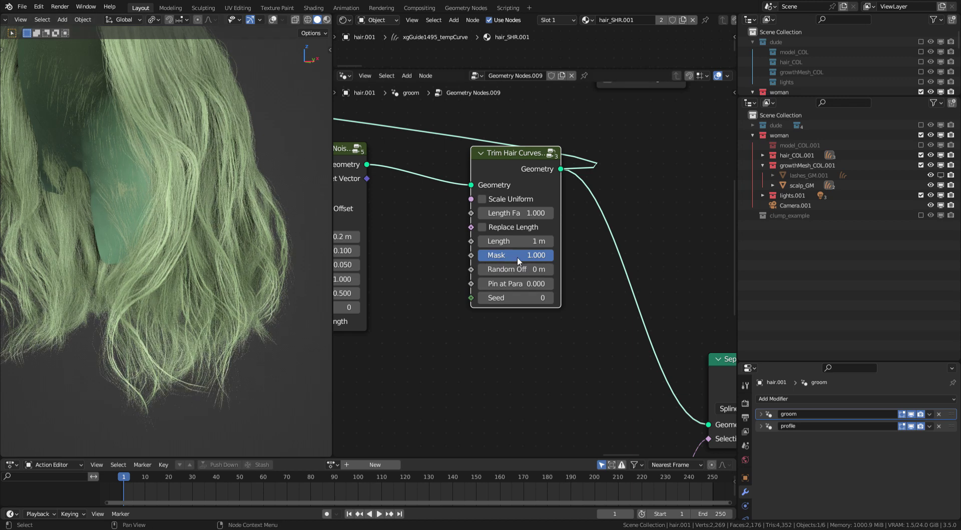
- Set the Trim Hair Curves node's Random Offset to 0.1 m
{"action": "left_click", "coordinate": [522, 269]}
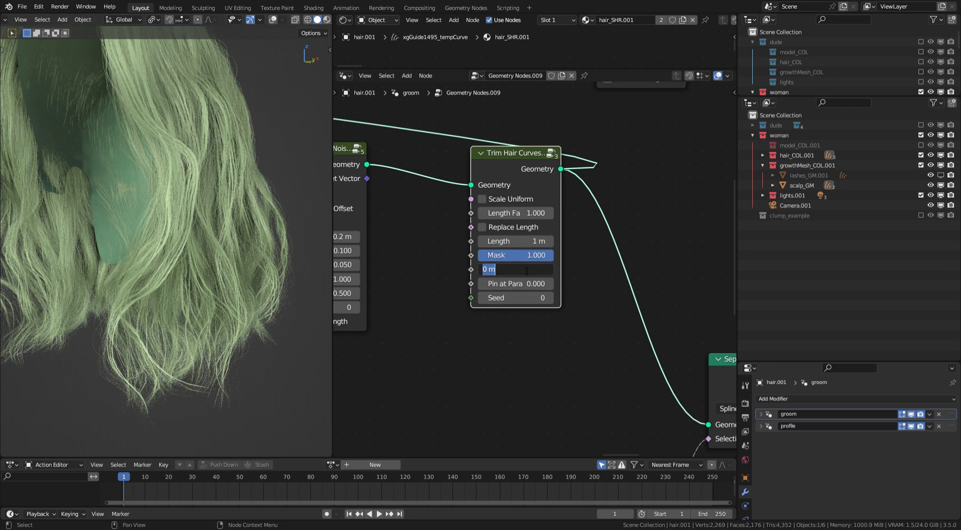
{"action": "type", "text": ".0"}
{"action": "key", "text": "BackSpace"}
{"action": "type", "text": "1"}
{"action": "key", "text": "Return"}
- Move the Separate Geometry node after the trim slightly upward and preview its Selection output
{"action": "middle_click_drag", "start_coordinate": [575, 179], "coordinate": [523, 221]}
{"action": "middle_click_drag", "start_coordinate": [564, 281], "coordinate": [500, 201]}
{"action": "middle_click_drag", "start_coordinate": [500, 200], "coordinate": [572, 211], "text": "ctrl"}
{"action": "left_click_drag", "start_coordinate": [566, 246], "coordinate": [562, 239]}
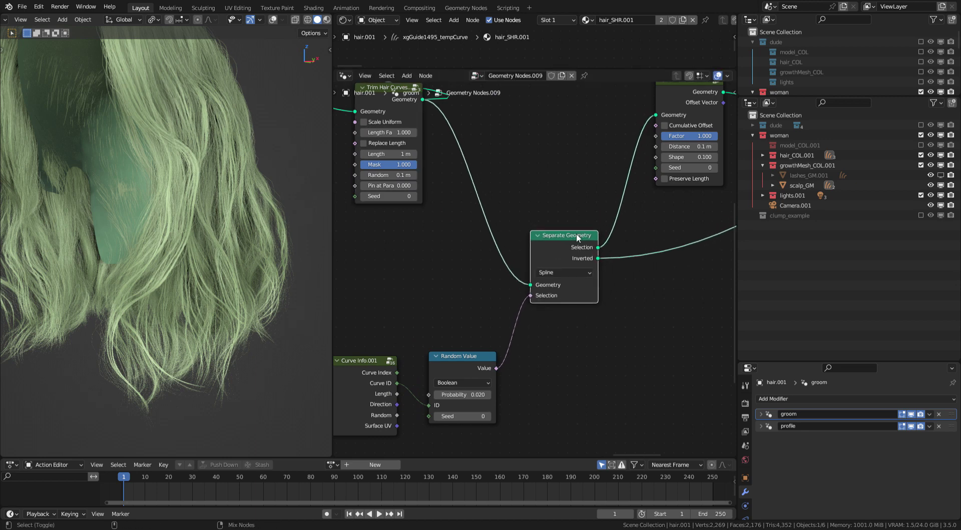
{"action": "left_click", "coordinate": [577, 236], "text": "ctrl+shift"}
{"action": "middle_click_drag", "start_coordinate": [583, 213], "coordinate": [566, 212]}
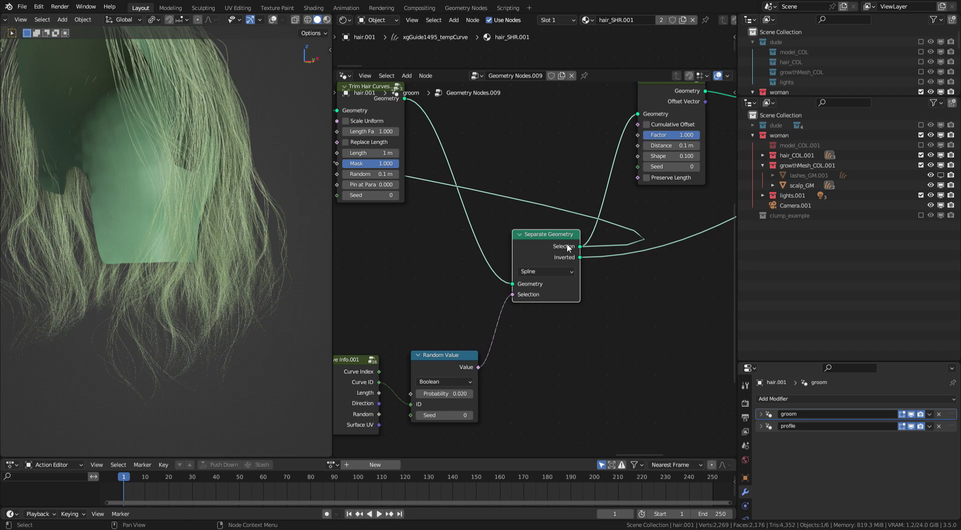
- Move the Boolean Random Value and Curve Info.001 nodes up closer to the Separate Geometry node they feed
{"action": "middle_click_drag", "start_coordinate": [497, 299], "coordinate": [533, 258]}
{"action": "left_click_drag", "start_coordinate": [486, 316], "coordinate": [484, 275]}
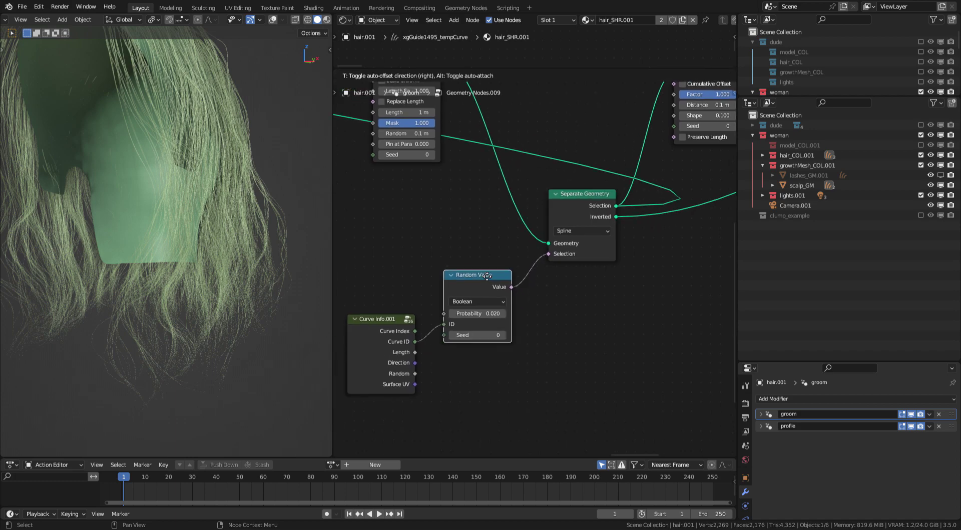
{"action": "left_click_drag", "start_coordinate": [399, 315], "coordinate": [403, 273]}
{"action": "left_click_drag", "start_coordinate": [485, 274], "coordinate": [482, 270]}
- Compare the Separate Geometry node's Inverted and Selection outputs, and preview the Frizz Hair Curves node on the selected strands
{"action": "middle_click_drag", "start_coordinate": [245, 240], "coordinate": [193, 241]}
{"action": "middle_click_drag", "start_coordinate": [487, 198], "coordinate": [440, 227]}
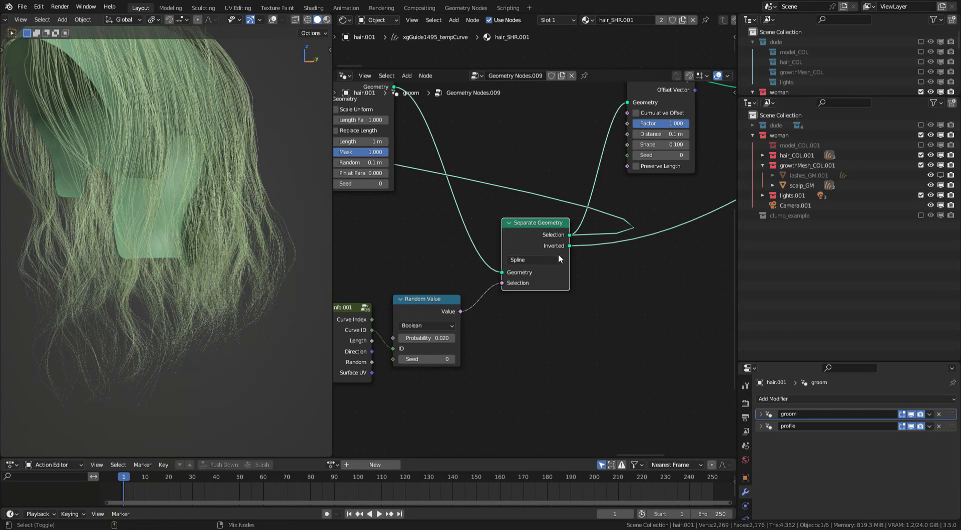
{"action": "middle_click_drag", "start_coordinate": [540, 256], "coordinate": [485, 287]}
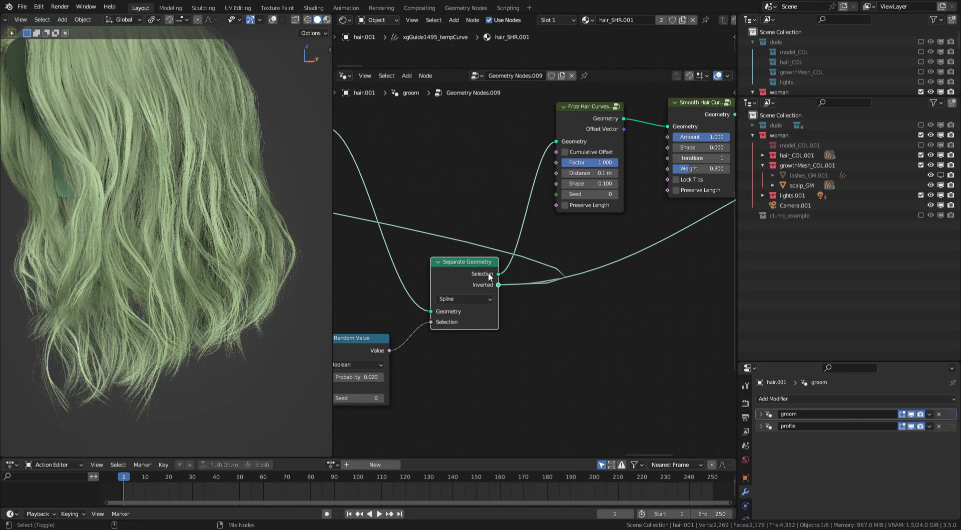
{"action": "left_click", "coordinate": [518, 273], "text": "ctrl+shift"}
{"action": "middle_click_drag", "start_coordinate": [582, 255], "coordinate": [494, 354]}
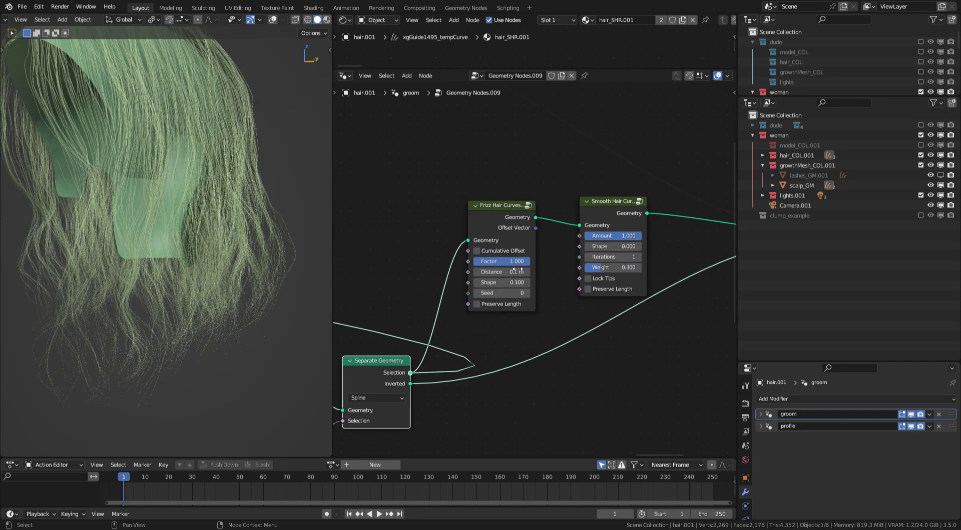
{"action": "left_click", "coordinate": [503, 207], "text": "ctrl+shift"}
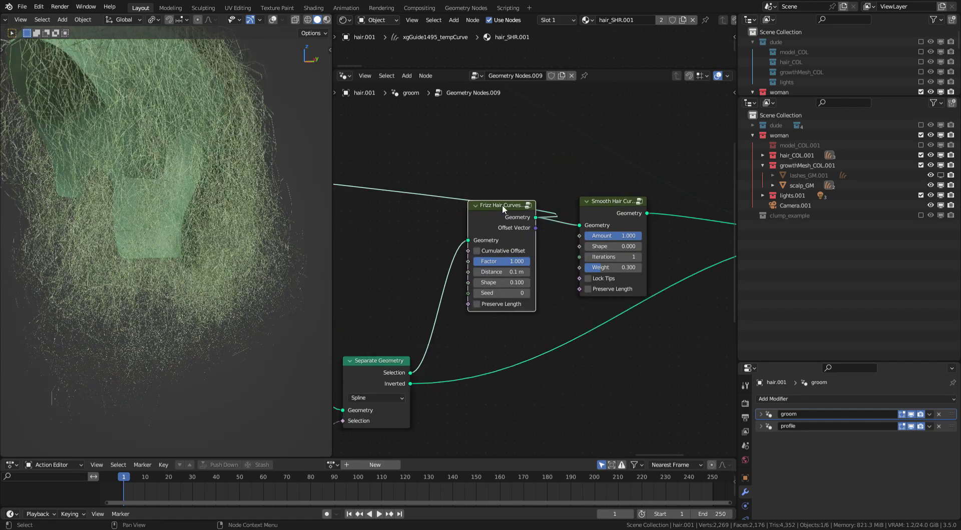
- Nudge the Frizz Hair Curves node slightly up and left, and inspect the frizzed strands around the scalp
{"action": "left_click_drag", "start_coordinate": [508, 206], "coordinate": [504, 201]}
{"action": "middle_click_drag", "start_coordinate": [281, 209], "coordinate": [267, 225]}
{"action": "middle_click_drag", "start_coordinate": [423, 242], "coordinate": [422, 243]}
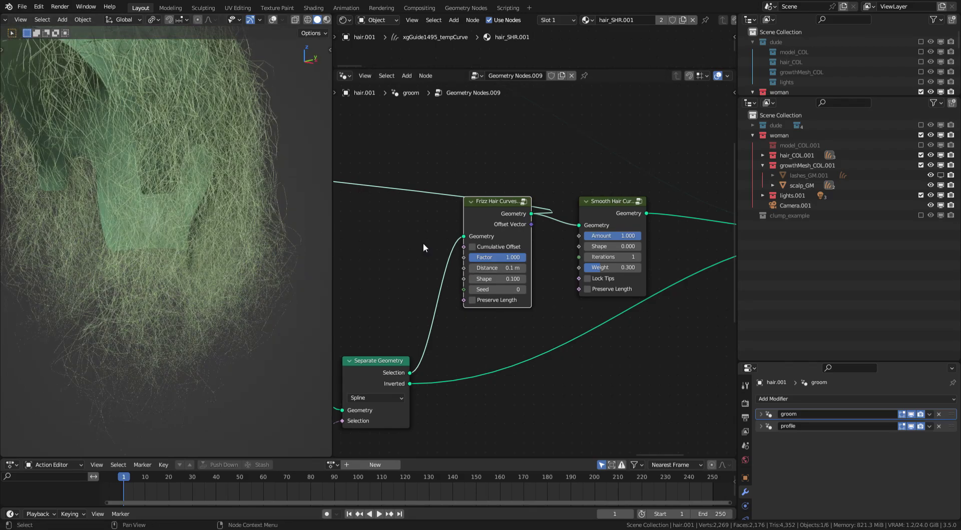
{"action": "middle_click_drag", "start_coordinate": [262, 116], "coordinate": [237, 165], "text": "shift"}
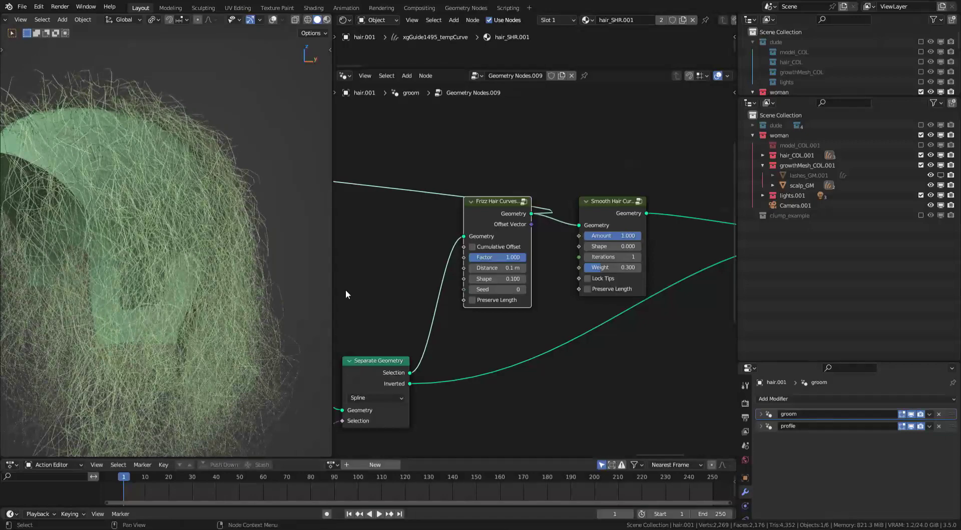
{"action": "middle_click_drag", "start_coordinate": [235, 215], "coordinate": [186, 144]}
- Preview the Smooth Hair Curves node's output on the frizzed strands
{"action": "middle_click_drag", "start_coordinate": [556, 221], "coordinate": [508, 219]}
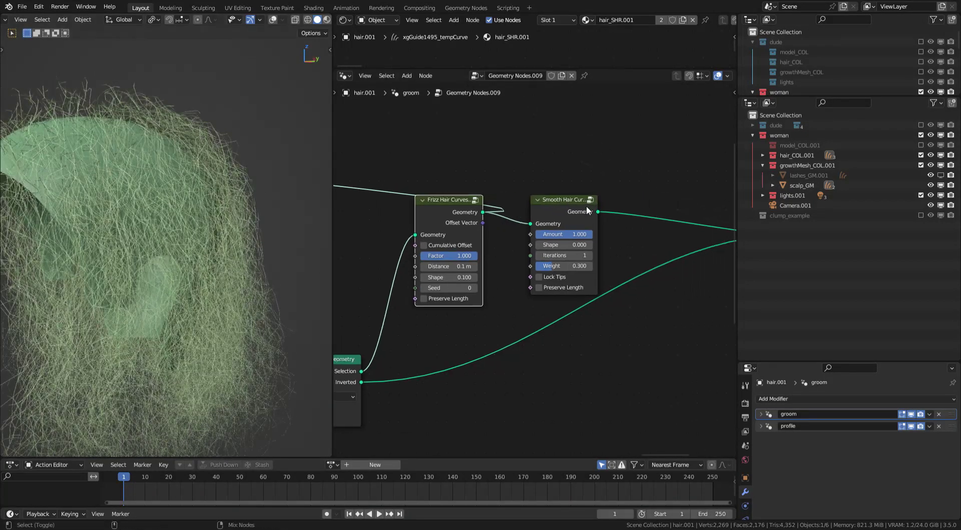
{"action": "left_click", "coordinate": [587, 210], "text": "ctrl+shift"}
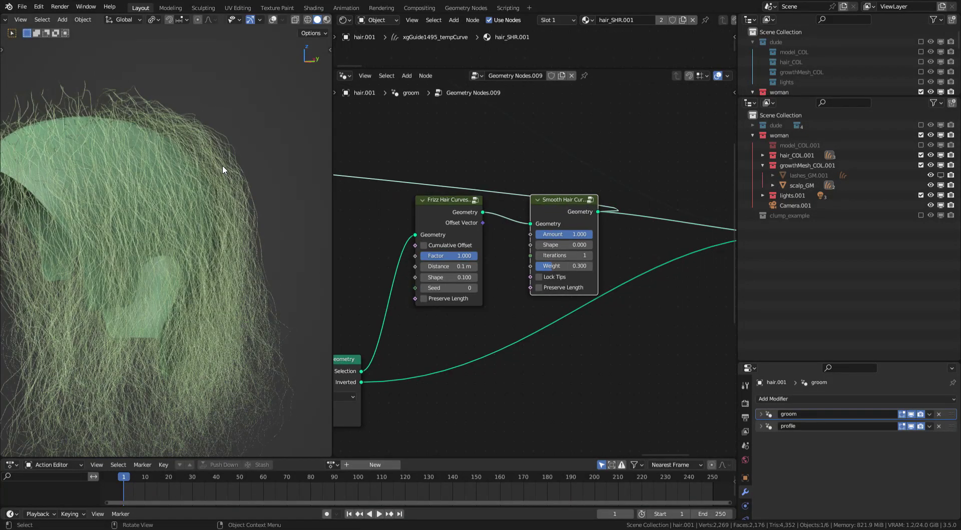
{"action": "middle_click_drag", "start_coordinate": [223, 165], "coordinate": [259, 179]}
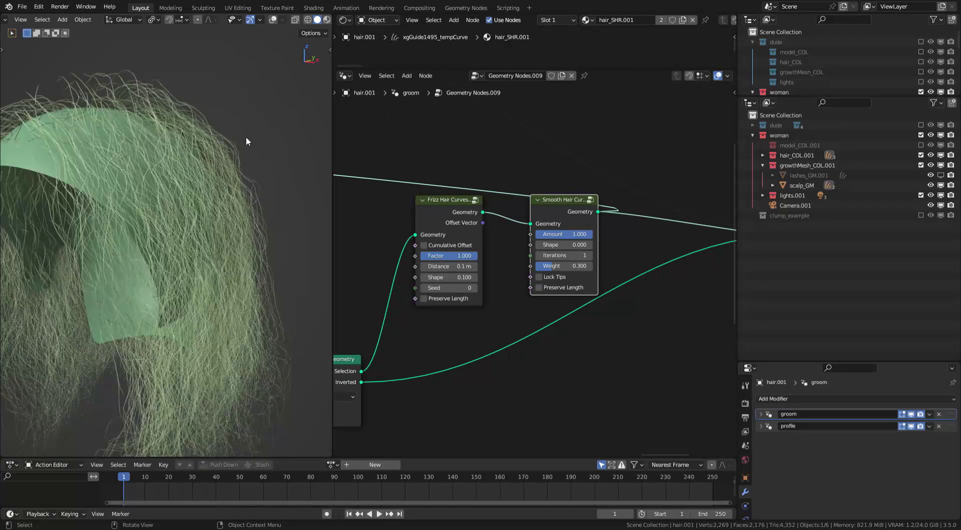
- Move the upper branch's Hair Curves Noise node right, above the Frizz Hair Curves node, and preview its output
{"action": "scroll", "coordinate": [583, 241], "scroll_direction": "down", "scroll_amount": 4}
{"action": "middle_click_drag", "start_coordinate": [510, 229], "coordinate": [636, 247]}
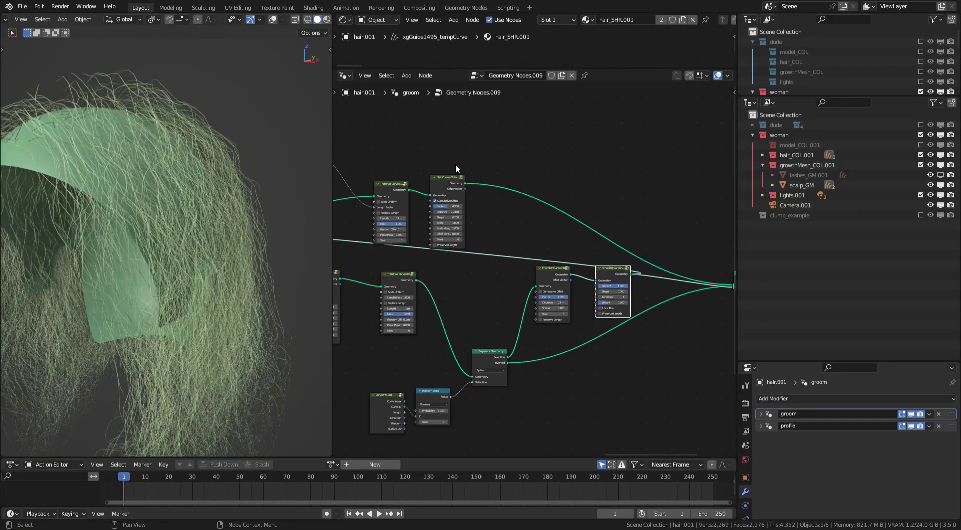
{"action": "left_click_drag", "start_coordinate": [460, 177], "coordinate": [563, 167]}
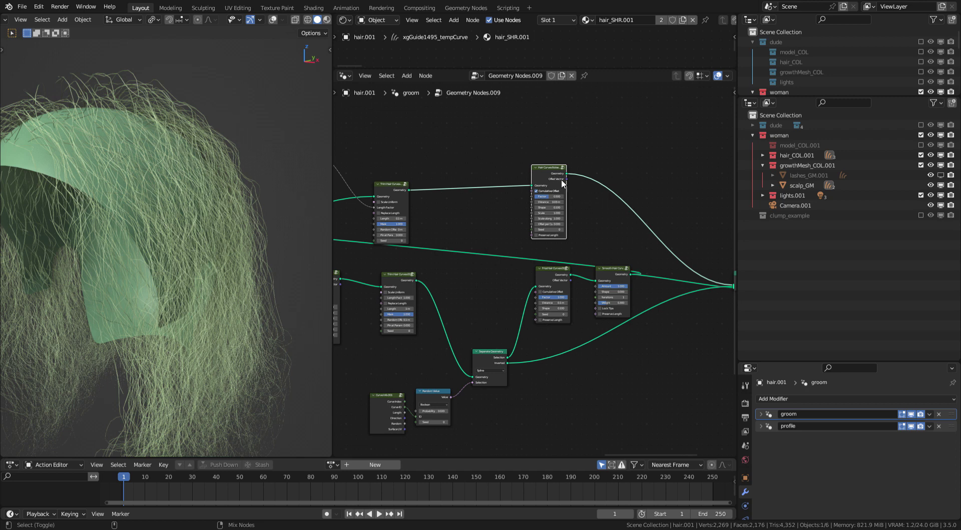
{"action": "left_click", "coordinate": [561, 181], "text": "ctrl+shift"}
- Compare the Smooth Hair Curves output with the unfrizzed Selection output of the Separate Geometry node
{"action": "middle_click_drag", "start_coordinate": [605, 236], "coordinate": [536, 188]}
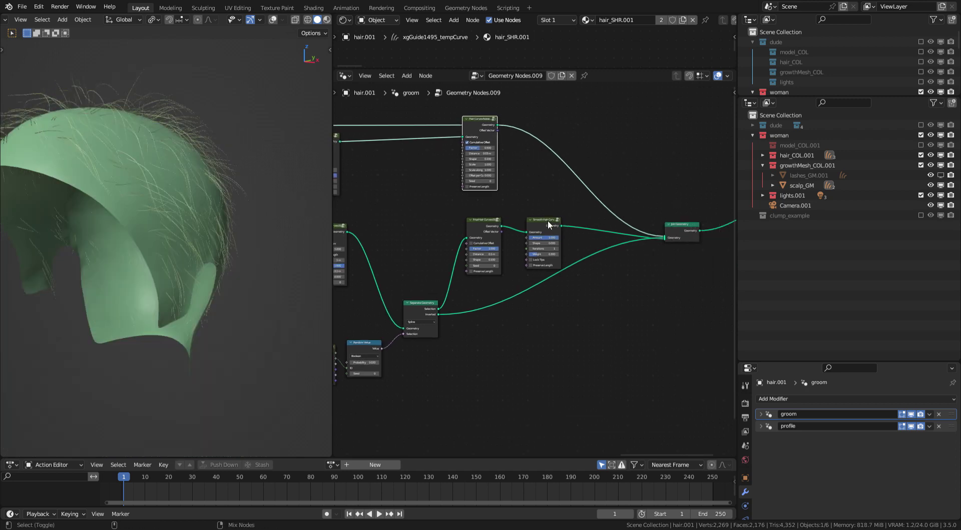
{"action": "left_click", "coordinate": [555, 226], "text": "ctrl+shift"}
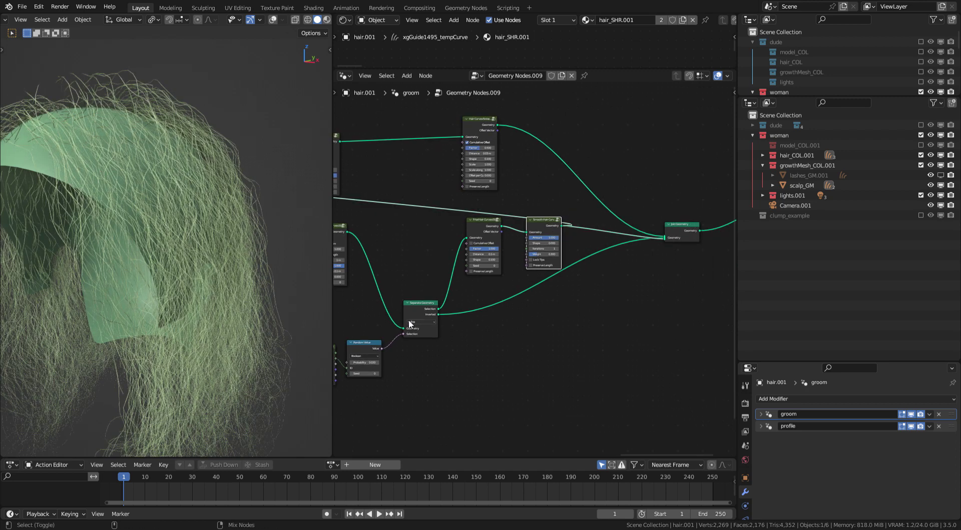
{"action": "left_click", "coordinate": [434, 322], "text": "ctrl+shift"}
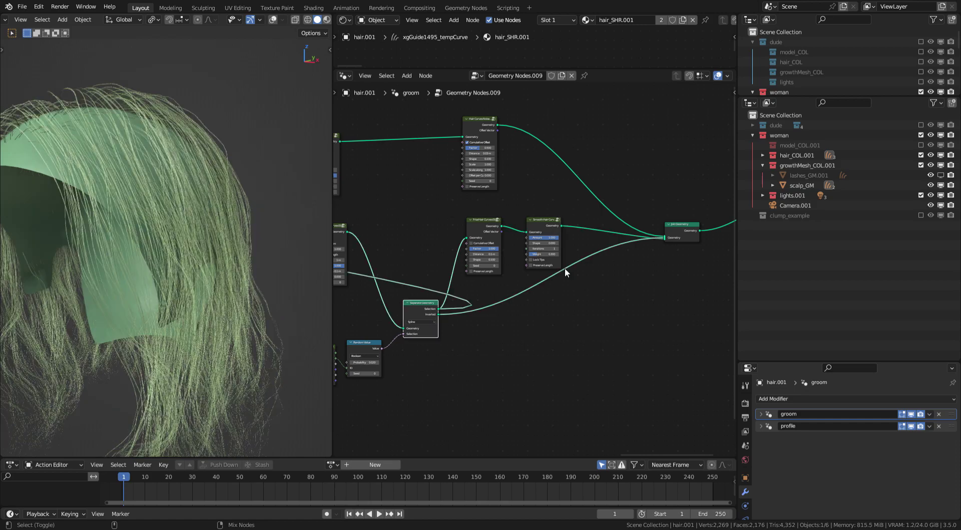
- Preview the Join Geometry node that merges all branches and examine the combined hair from the front and at the parting
{"action": "middle_click_drag", "start_coordinate": [620, 199], "coordinate": [489, 205]}
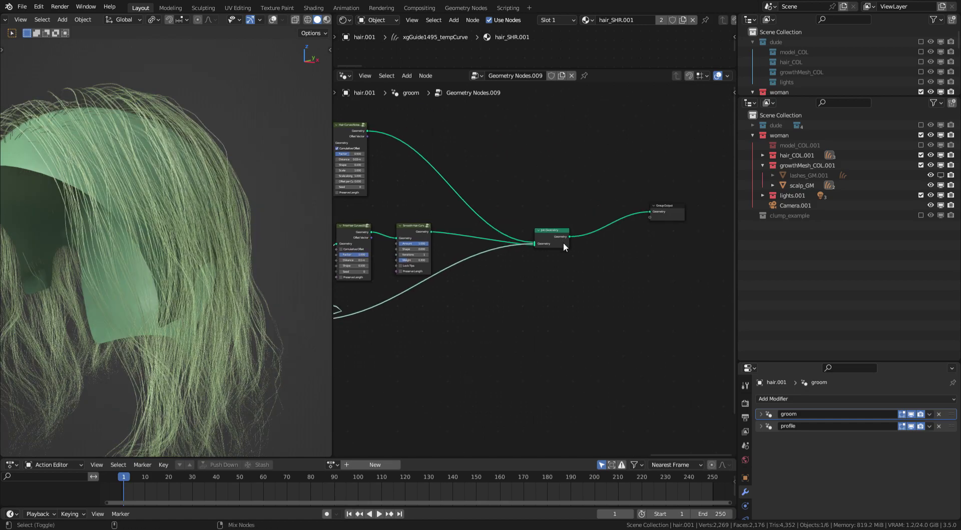
{"action": "left_click", "coordinate": [563, 241], "text": "ctrl+shift"}
{"action": "scroll", "coordinate": [245, 215], "scroll_direction": "down", "scroll_amount": 5}
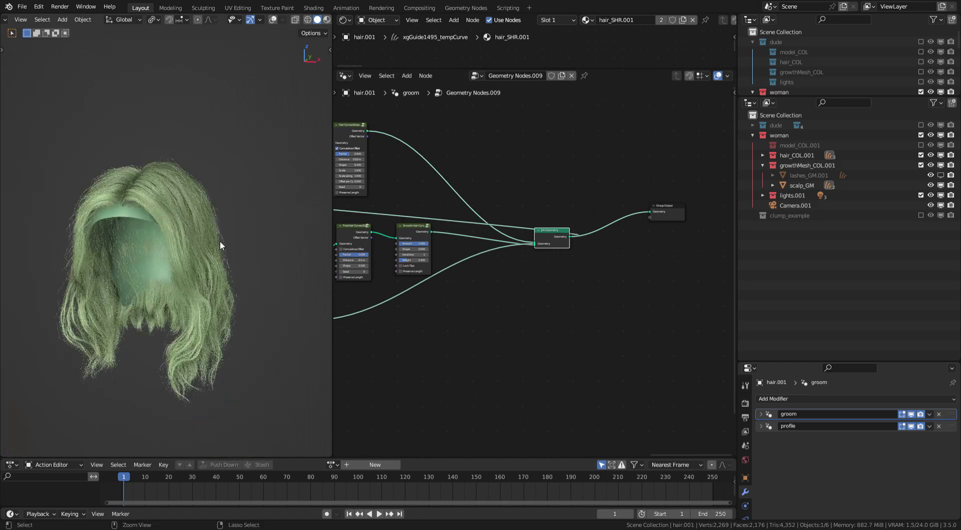
{"action": "middle_click_drag", "start_coordinate": [221, 241], "coordinate": [264, 239]}
{"action": "middle_click_drag", "start_coordinate": [479, 168], "coordinate": [565, 188]}
{"action": "middle_click_drag", "start_coordinate": [172, 196], "coordinate": [173, 260]}
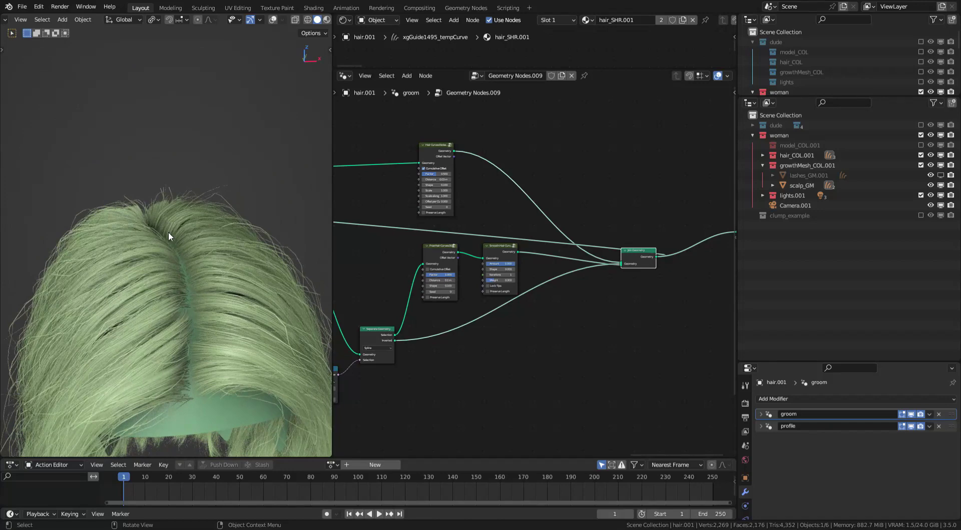
{"action": "middle_click_drag", "start_coordinate": [194, 316], "coordinate": [186, 261]}
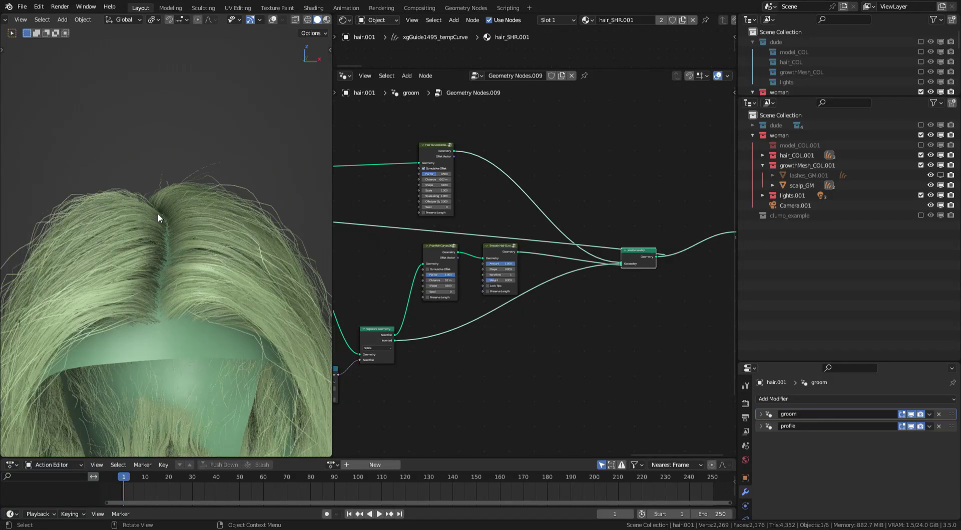
{"action": "mouse_move", "coordinate": [184, 217]}
{"action": "middle_mouse_down"}
{"action": "mouse_move", "coordinate": [173, 212]}
{"action": "mouse_move", "coordinate": [189, 207]}
{"action": "mouse_move", "coordinate": [192, 225]}
{"action": "middle_mouse_up"}
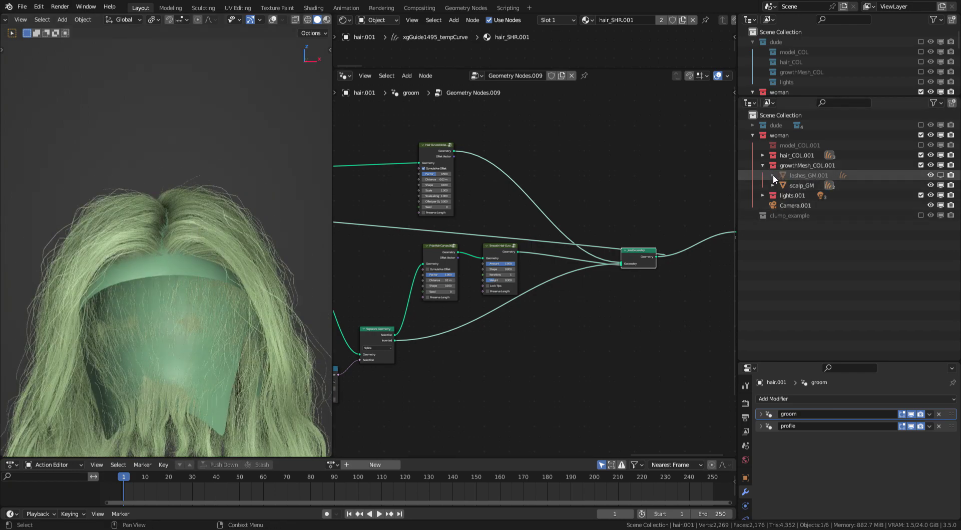
- Expand the hair_COL.001 collection, show part_hair in the viewport, and select it at the top of the head
{"action": "left_click", "coordinate": [762, 155]}
{"action": "left_click", "coordinate": [765, 164]}
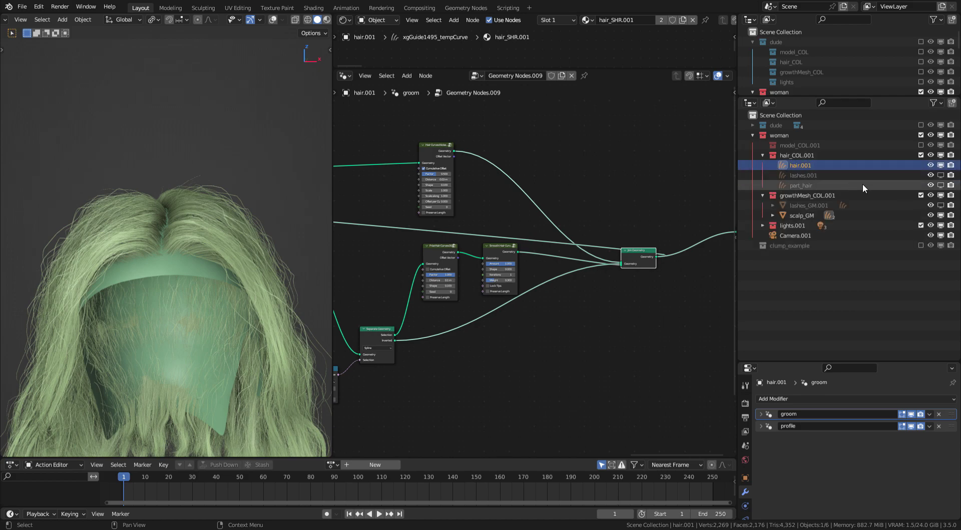
{"action": "left_click", "coordinate": [940, 184]}
{"action": "middle_click_drag", "start_coordinate": [182, 196], "coordinate": [210, 209]}
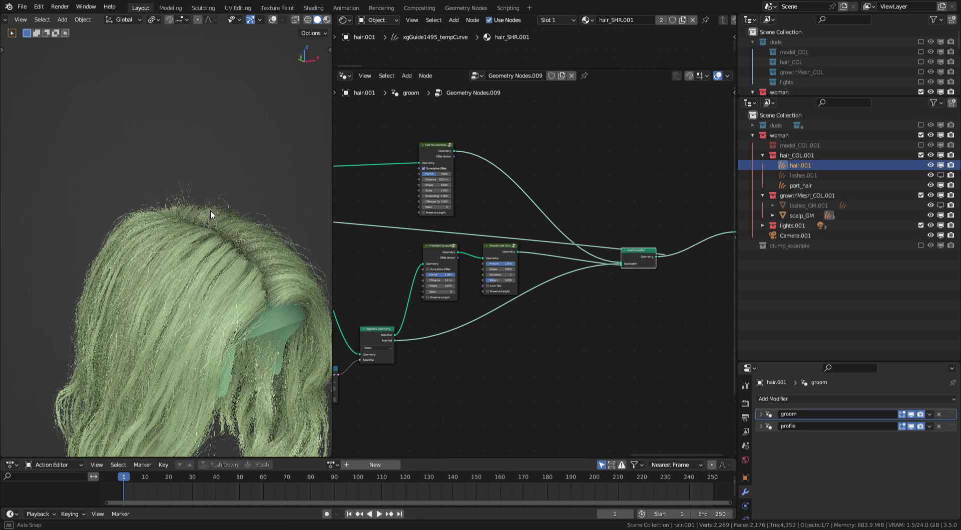
{"action": "scroll", "coordinate": [238, 181], "scroll_direction": "up", "scroll_amount": 3}
{"action": "left_click", "coordinate": [199, 159]}
{"action": "middle_click_drag", "start_coordinate": [219, 155], "coordinate": [213, 134]}
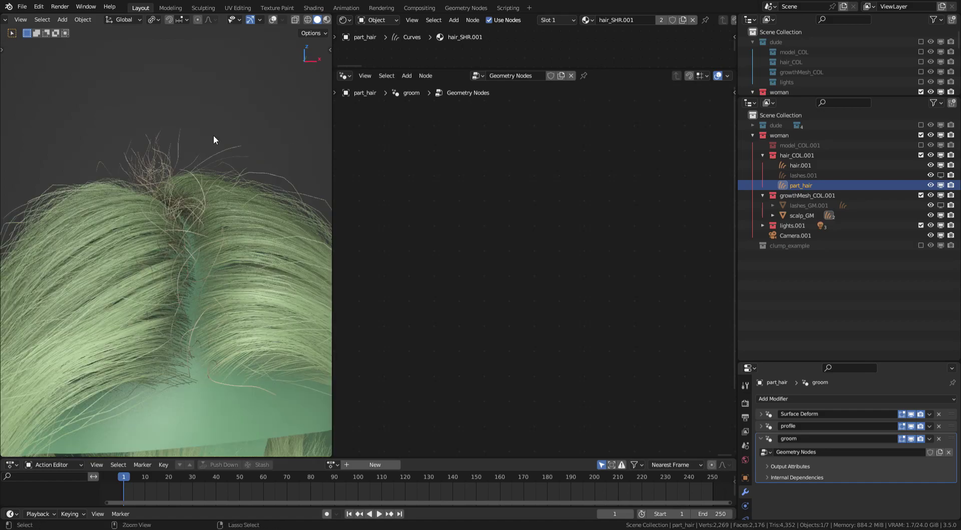
- Put part_hair in Sculpt Mode with overlays shown, inspect its strands along the parting, and return to Object Mode
{"action": "key", "text": "ctrl+Tab"}
{"action": "left_click", "coordinate": [211, 203]}
{"action": "mouse_move", "coordinate": [209, 224]}
{"action": "middle_mouse_down"}
{"action": "mouse_move", "coordinate": [199, 174]}
{"action": "mouse_move", "coordinate": [261, 201]}
{"action": "mouse_move", "coordinate": [297, 182]}
{"action": "mouse_move", "coordinate": [230, 208]}
{"action": "middle_mouse_up"}
{"action": "left_click", "coordinate": [250, 20]}
{"action": "middle_click_drag", "start_coordinate": [142, 205], "coordinate": [159, 205]}
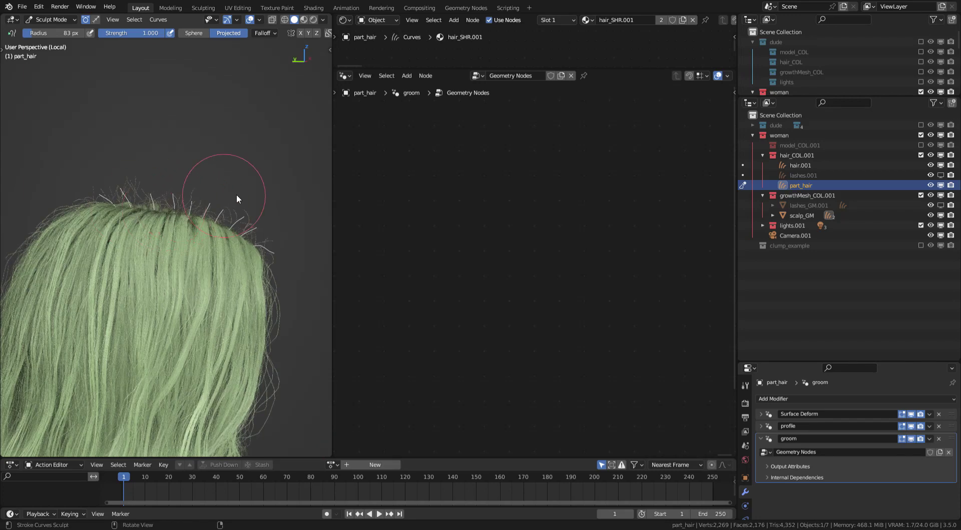
{"action": "middle_click_drag", "start_coordinate": [236, 194], "coordinate": [220, 205]}
{"action": "key", "text": "ctrl+Tab"}
{"action": "left_click", "coordinate": [170, 201]}
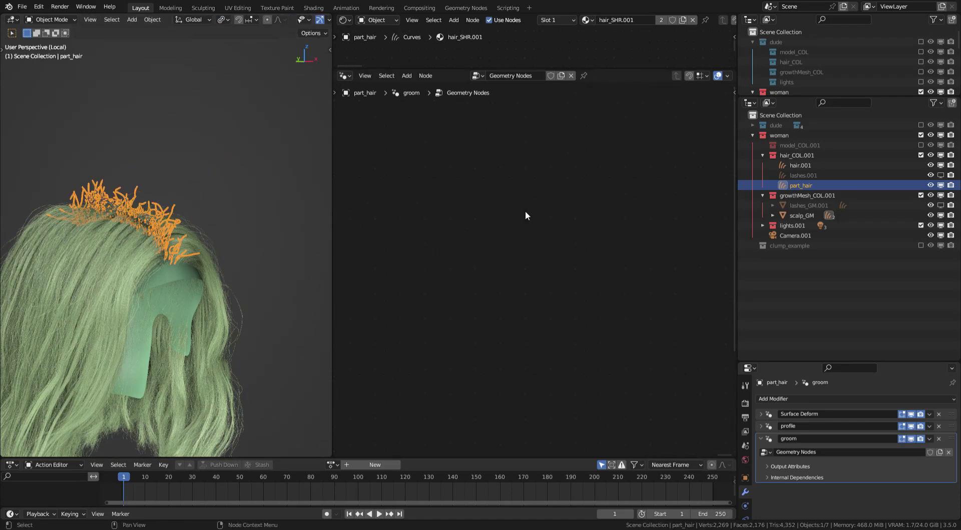
- Preview the Interpolate Hair Curves, Hair Curves Noise and Rotate Hair Curves nodes of part_hair's groom tree in turn
{"action": "key", "text": "Home"}
{"action": "left_click", "coordinate": [490, 185], "text": "ctrl+shift"}
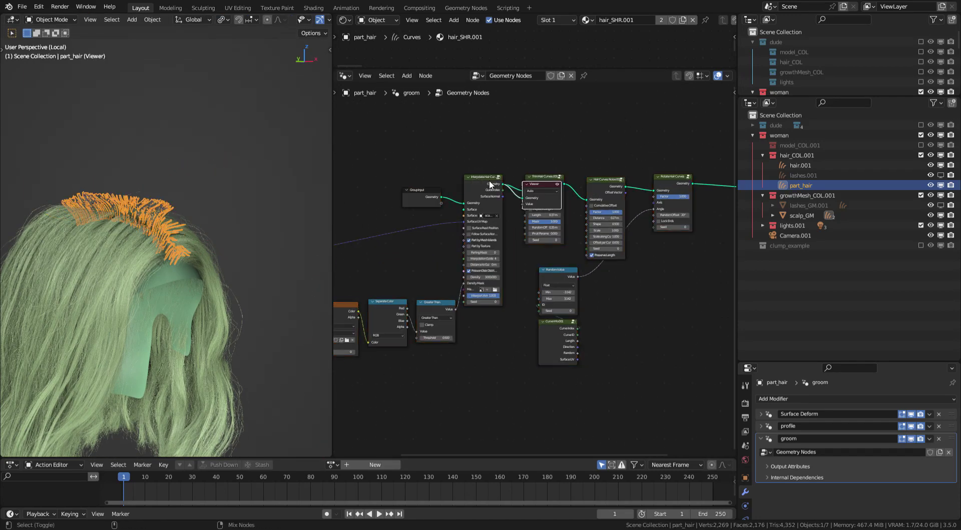
{"action": "scroll", "coordinate": [553, 154], "scroll_direction": "up", "scroll_amount": 2}
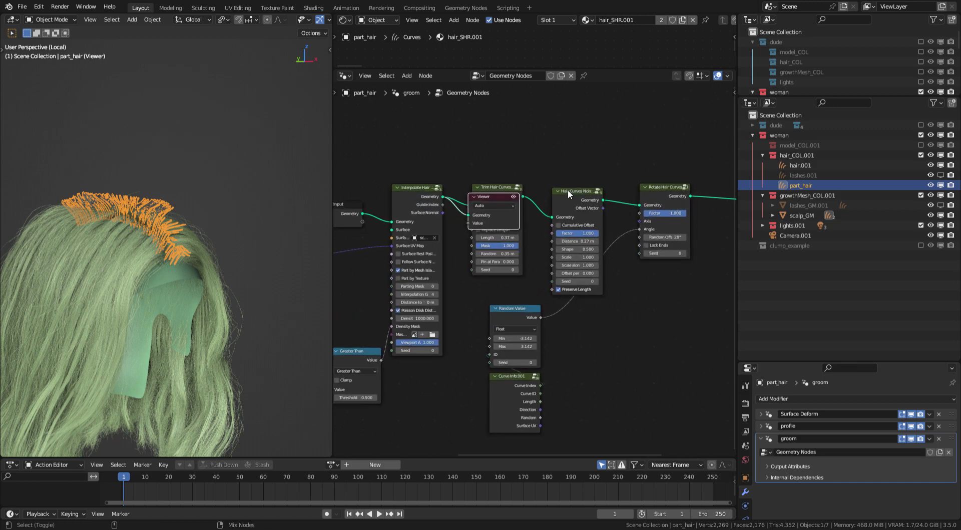
{"action": "left_click", "coordinate": [574, 191], "text": "ctrl+shift"}
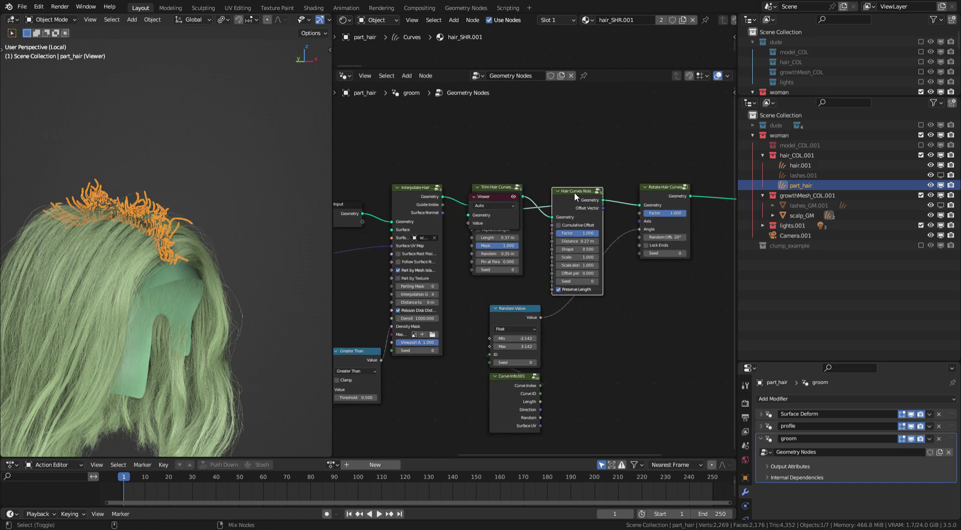
{"action": "left_click", "coordinate": [659, 198], "text": "ctrl+shift"}
{"action": "middle_click_drag", "start_coordinate": [649, 150], "coordinate": [436, 158]}
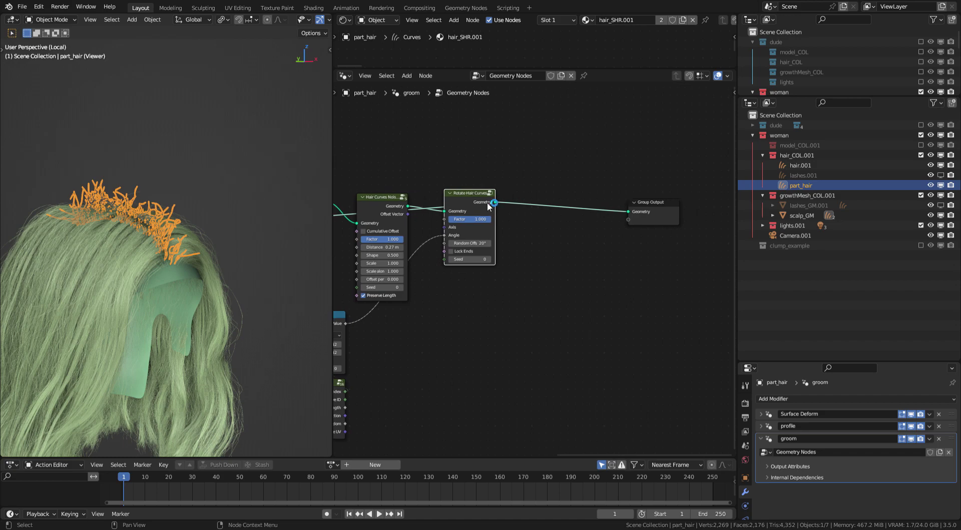
- Enable the model_COL.001 collection to show the head under the hair, and set the viewport to Rendered shading
{"action": "left_click", "coordinate": [275, 196]}
{"action": "middle_click_drag", "start_coordinate": [270, 194], "coordinate": [235, 191]}
{"action": "scroll", "coordinate": [232, 201], "scroll_direction": "down", "scroll_amount": 3}
{"action": "middle_click_drag", "start_coordinate": [221, 225], "coordinate": [190, 235], "text": "shift"}
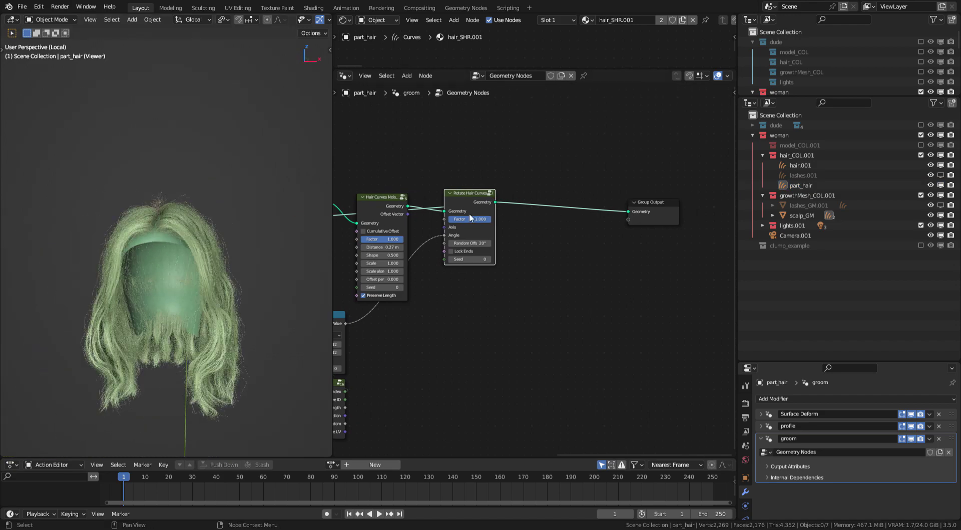
{"action": "left_click", "coordinate": [920, 146]}
{"action": "scroll", "coordinate": [280, 232], "scroll_direction": "up", "scroll_amount": 4}
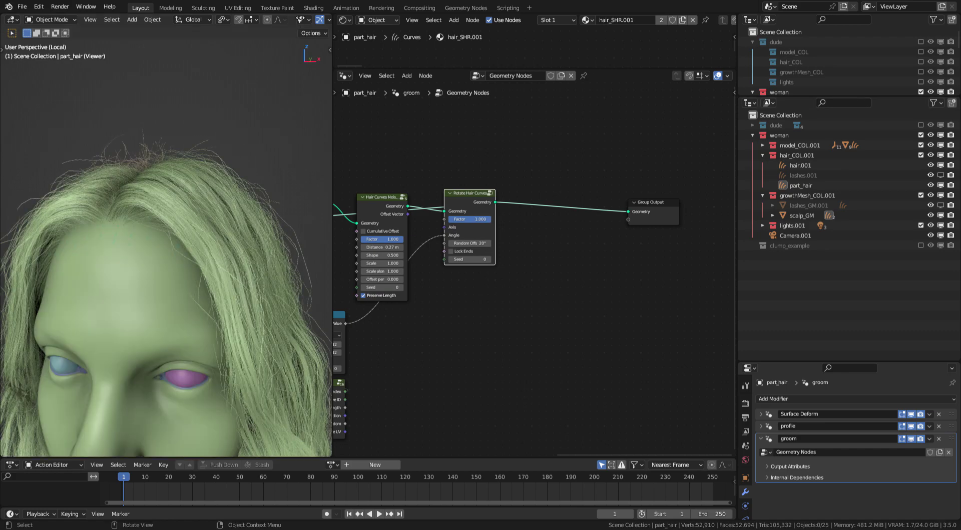
{"action": "scroll", "coordinate": [295, 23], "scroll_direction": "down", "scroll_amount": 3}
{"action": "left_click", "coordinate": [315, 20]}
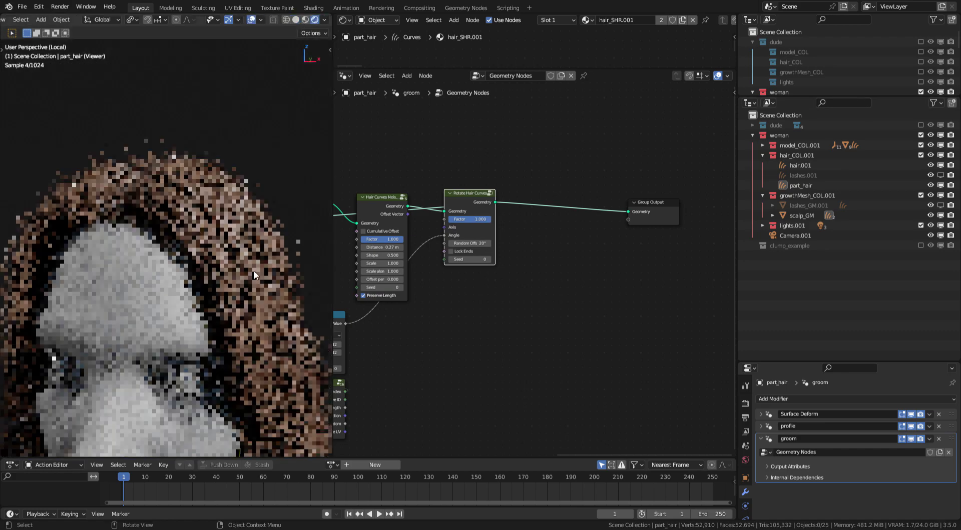
{"action": "scroll", "coordinate": [262, 212], "scroll_direction": "down", "scroll_amount": 3}
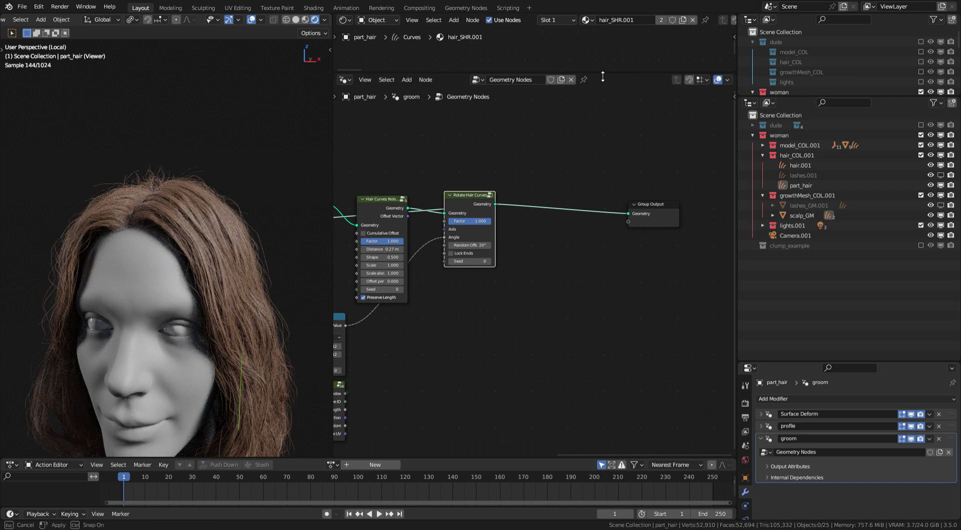
- Enlarge the shader editor and frame the two BSDF nodes of the hair_SHR.001 material
{"action": "left_click_drag", "start_coordinate": [596, 68], "coordinate": [586, 268]}
{"action": "scroll", "coordinate": [600, 245], "scroll_direction": "down", "scroll_amount": 6}
{"action": "mouse_move", "coordinate": [619, 242]}
{"action": "middle_mouse_down"}
{"action": "mouse_move", "coordinate": [575, 173]}
{"action": "mouse_move", "coordinate": [345, 295]}
{"action": "middle_mouse_up"}
{"action": "mouse_move", "coordinate": [600, 148]}
{"action": "middle_mouse_down"}
{"action": "mouse_move", "coordinate": [465, 103]}
{"action": "mouse_move", "coordinate": [389, 158]}
{"action": "middle_mouse_up"}
{"action": "middle_click_drag", "start_coordinate": [505, 208], "coordinate": [550, 117]}
{"action": "scroll", "coordinate": [536, 171], "scroll_direction": "up", "scroll_amount": 4}
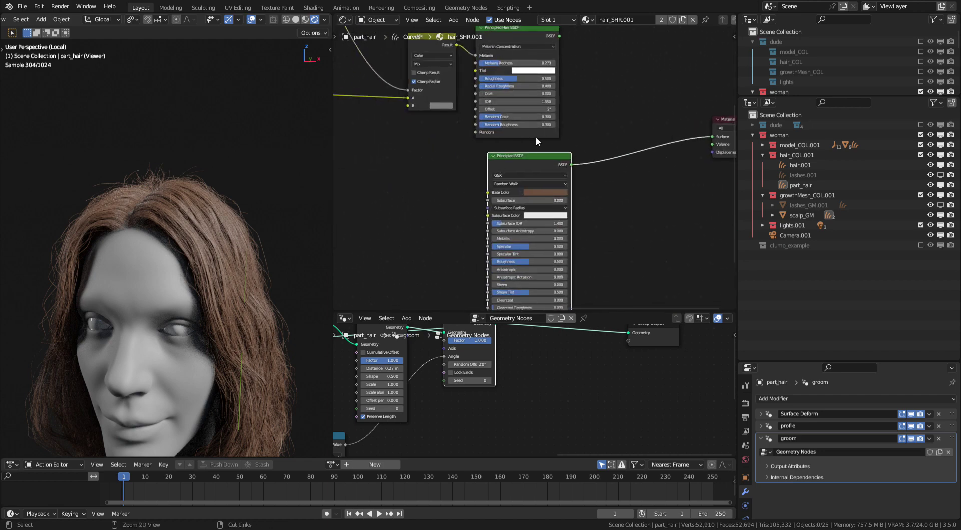
- Connect the Principled Hair BSDF to the Material Output's Surface, inspect the rendered hair, and return to Solid shading
{"action": "middle_click_drag", "start_coordinate": [260, 270], "coordinate": [246, 284]}
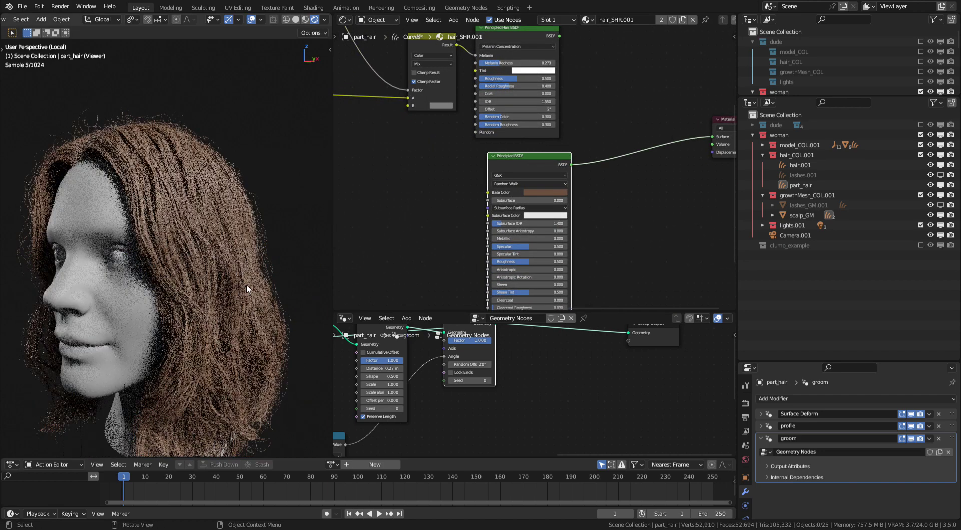
{"action": "middle_click_drag", "start_coordinate": [561, 80], "coordinate": [527, 203]}
{"action": "left_click", "coordinate": [489, 164], "text": "ctrl+shift"}
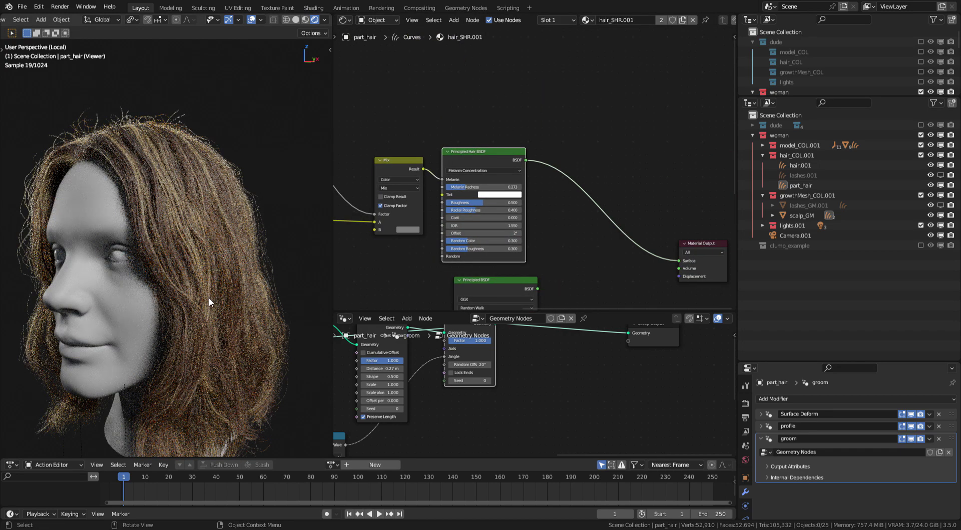
{"action": "middle_click_drag", "start_coordinate": [231, 280], "coordinate": [285, 273]}
{"action": "left_click", "coordinate": [295, 19]}
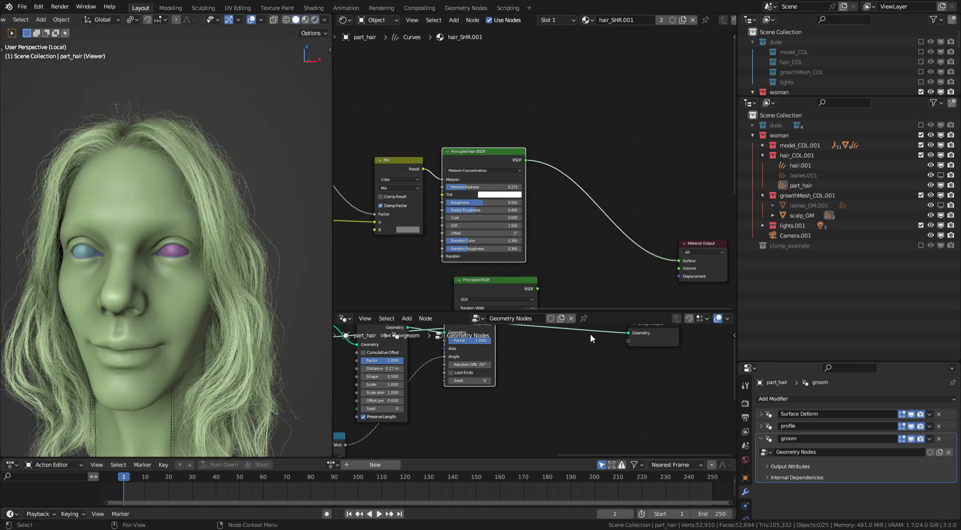
- Enlarge the geometry node editor again and move the Rotate Hair Curves node down and slightly right
{"action": "left_click_drag", "start_coordinate": [596, 325], "coordinate": [577, 160]}
{"action": "scroll", "coordinate": [214, 349], "scroll_direction": "down", "scroll_amount": 3}
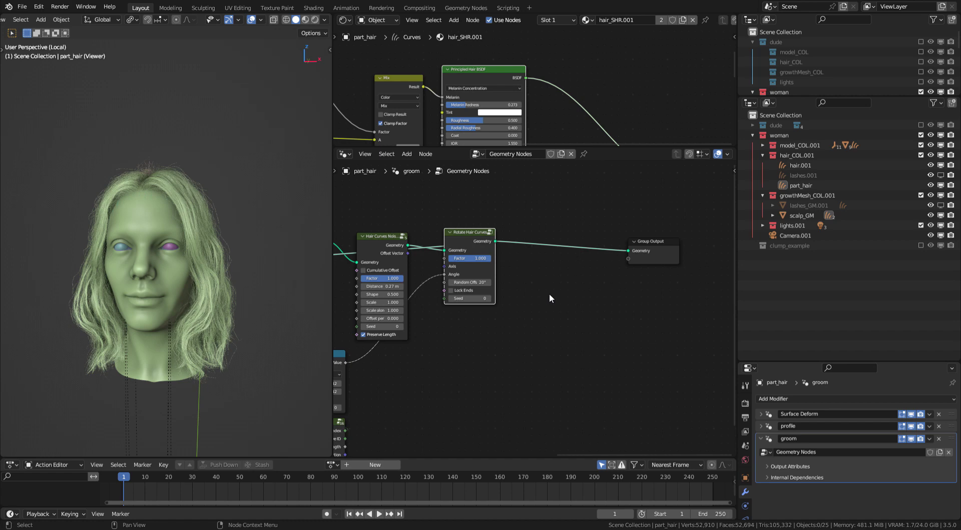
{"action": "middle_click_drag", "start_coordinate": [548, 294], "coordinate": [628, 305]}
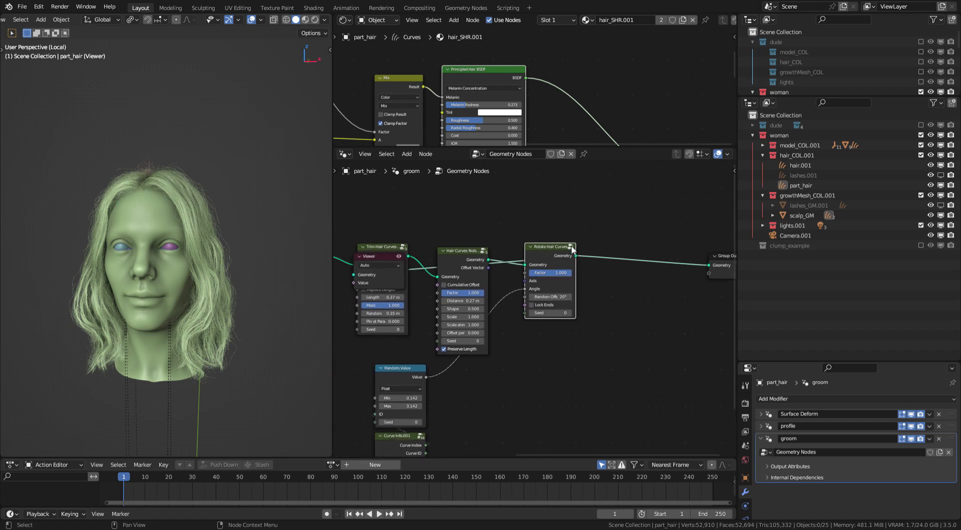
{"action": "left_click_drag", "start_coordinate": [572, 246], "coordinate": [573, 280]}
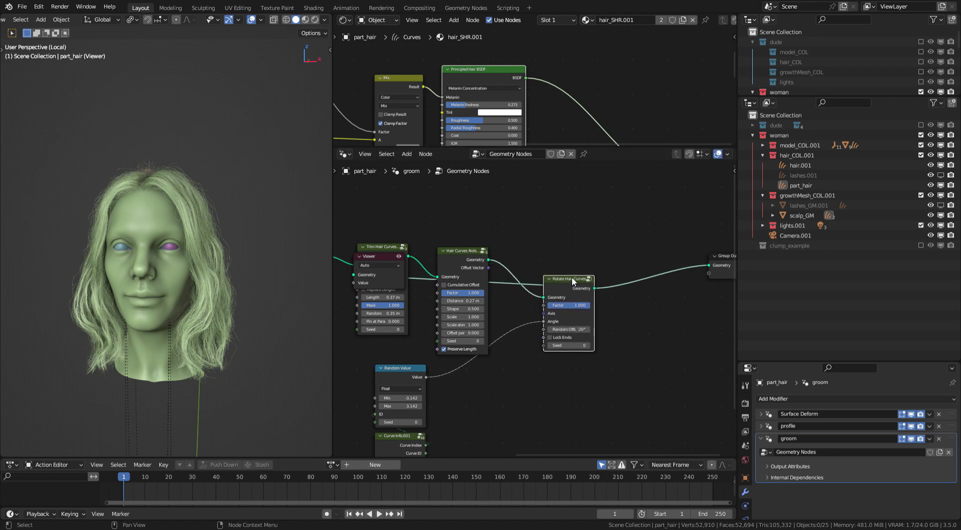